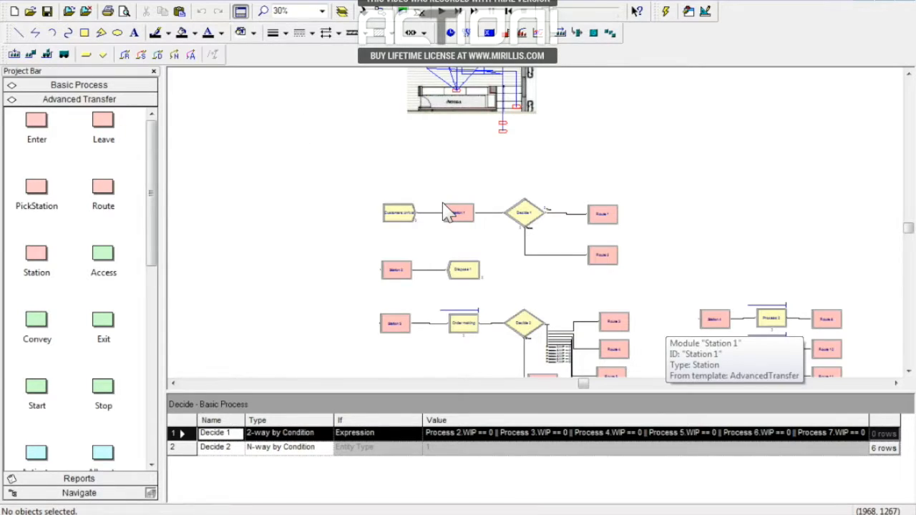
Step: Locate the AdvancedTransfer.tpo template panel file in the Rockwell Software Arena Template folder, and close the file dialog without attaching it
{"action": "left_click", "coordinate": [30, 2]}
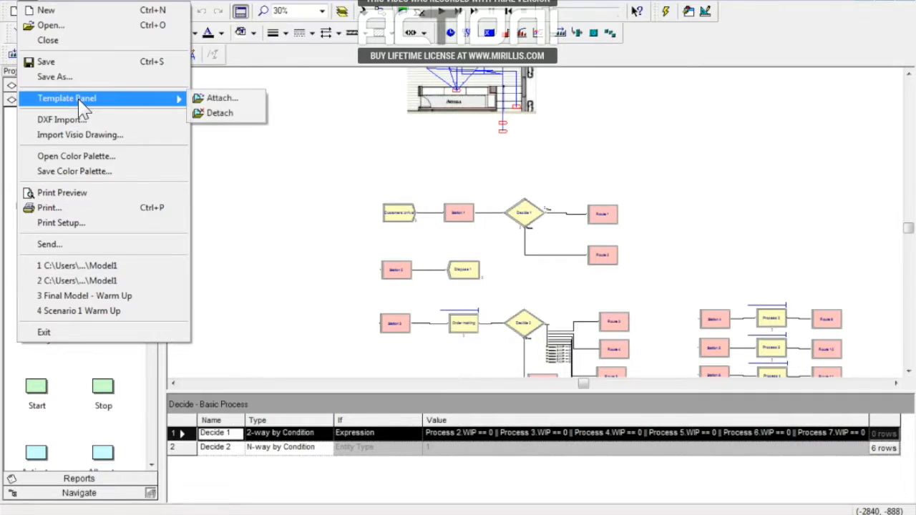
{"action": "left_click", "coordinate": [217, 102]}
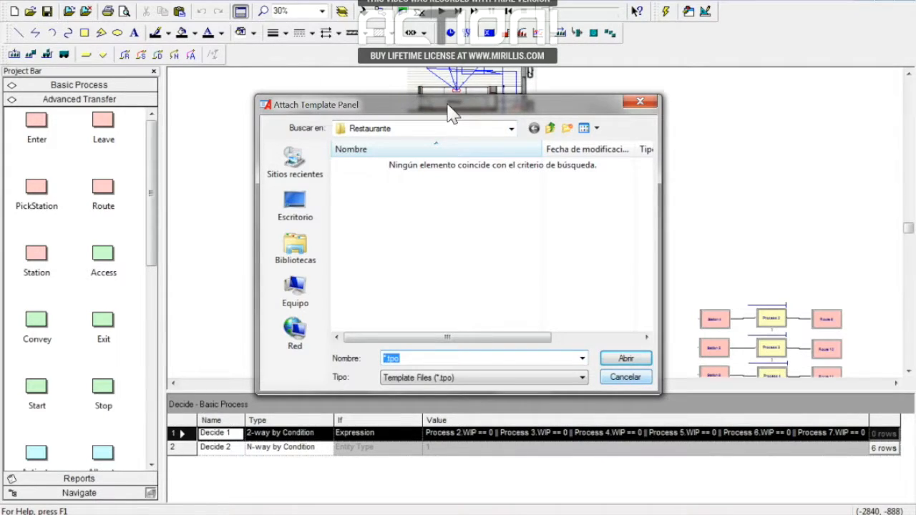
{"action": "left_click", "coordinate": [511, 129]}
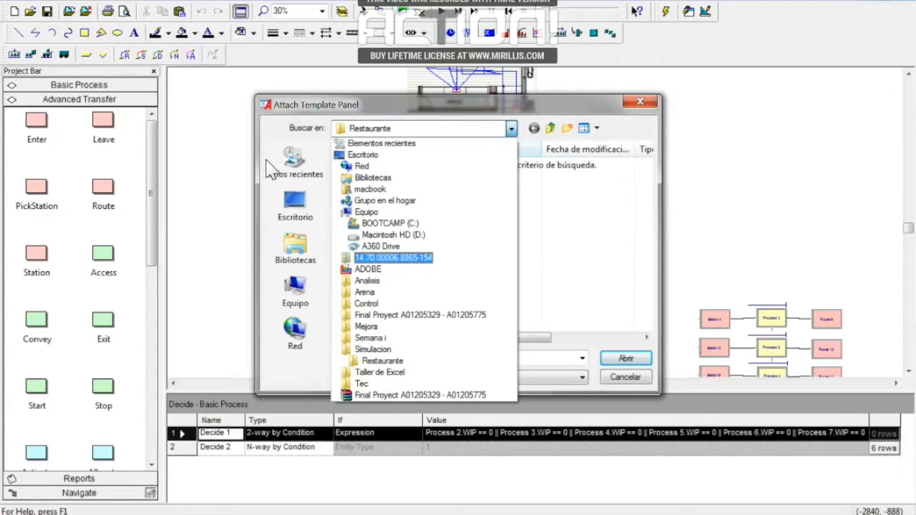
{"action": "left_click", "coordinate": [393, 223]}
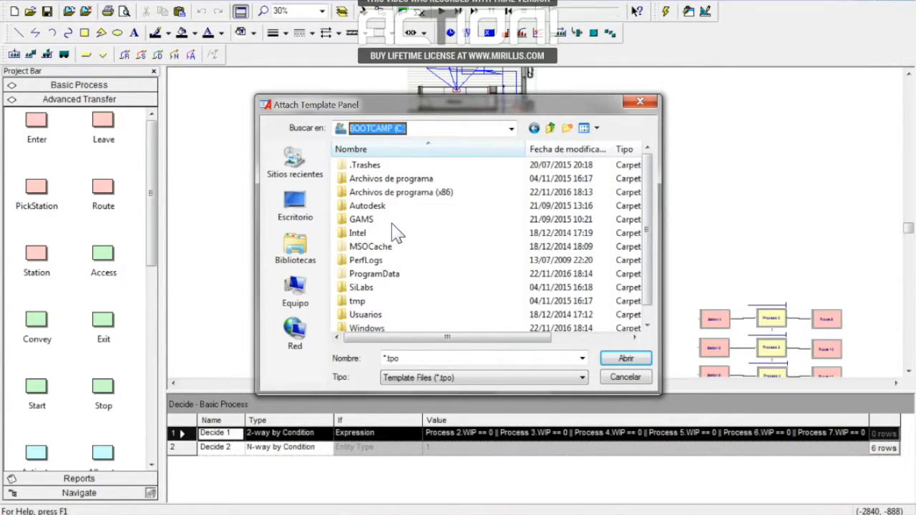
{"action": "double_click", "coordinate": [412, 192]}
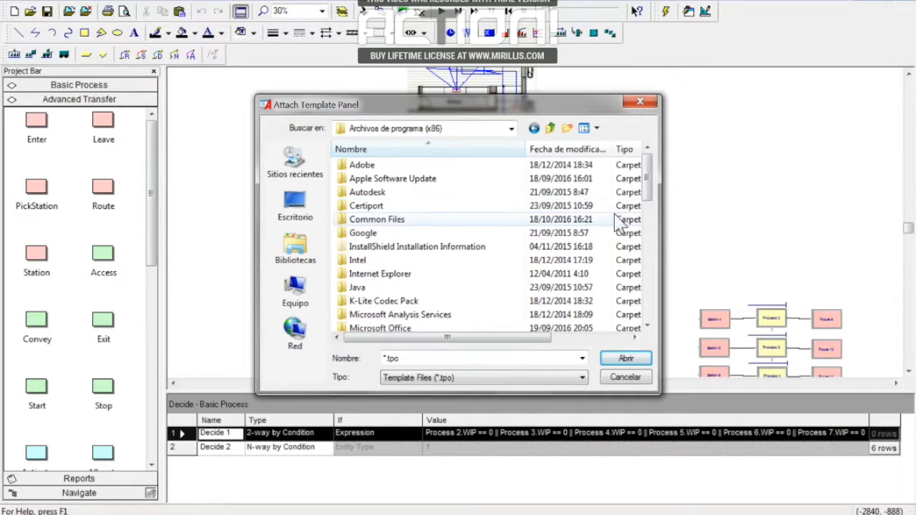
{"action": "left_click_drag", "start_coordinate": [650, 188], "coordinate": [653, 258]}
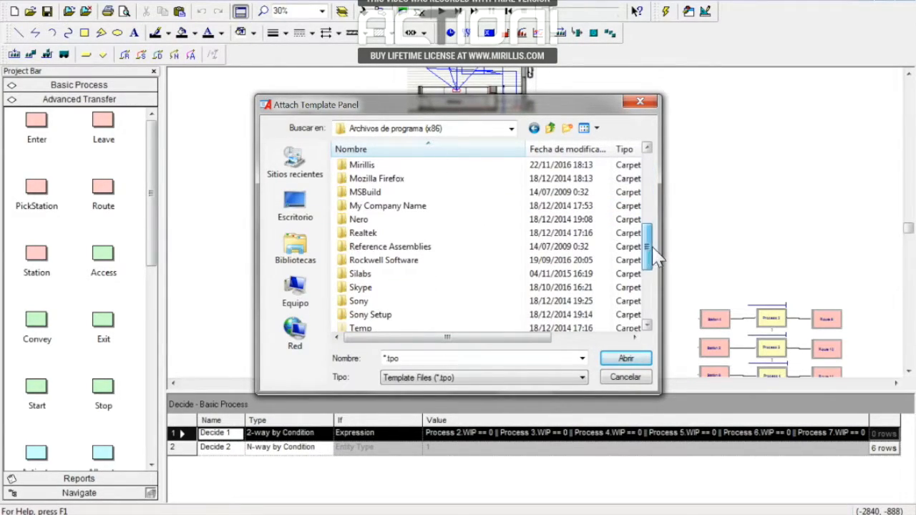
{"action": "double_click", "coordinate": [387, 260]}
{"action": "double_click", "coordinate": [366, 165]}
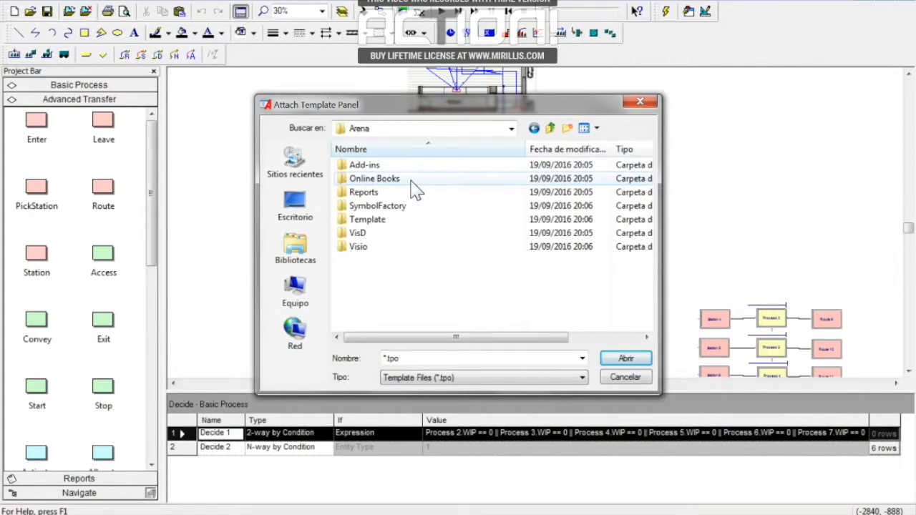
{"action": "double_click", "coordinate": [387, 219]}
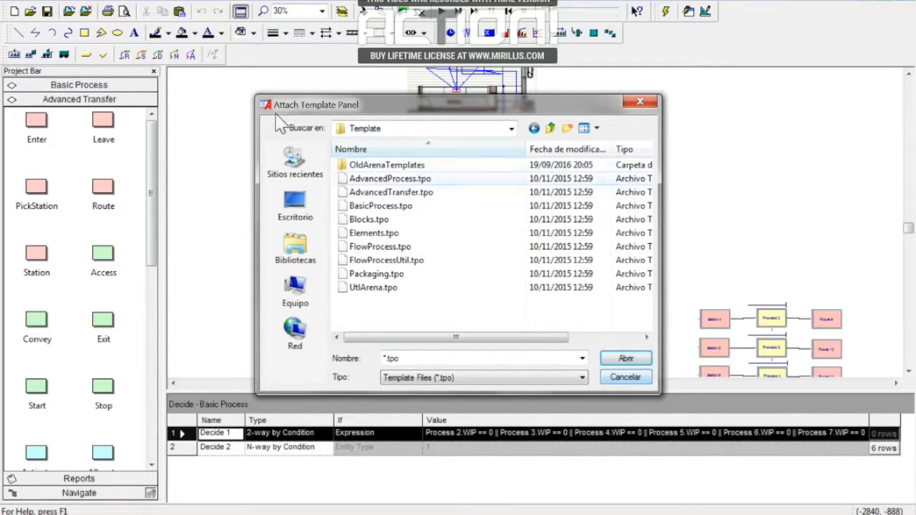
{"action": "left_click", "coordinate": [372, 193]}
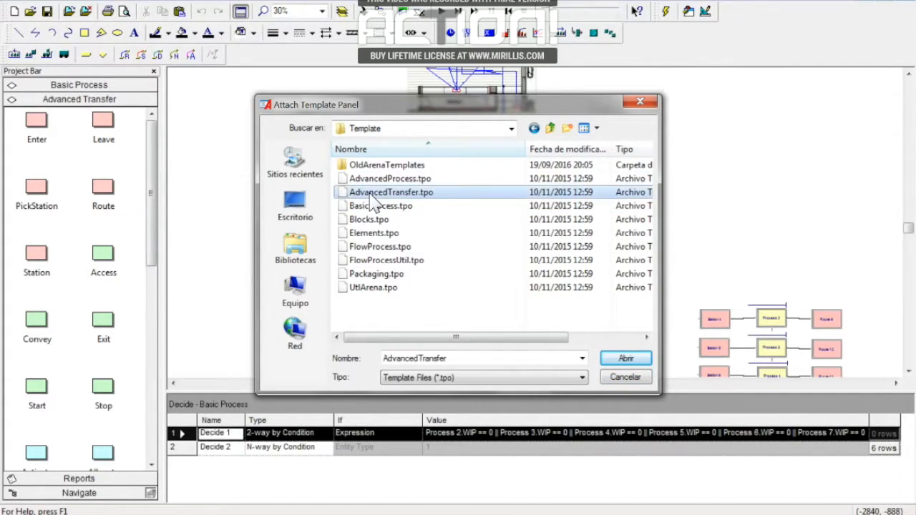
{"action": "left_click", "coordinate": [620, 379]}
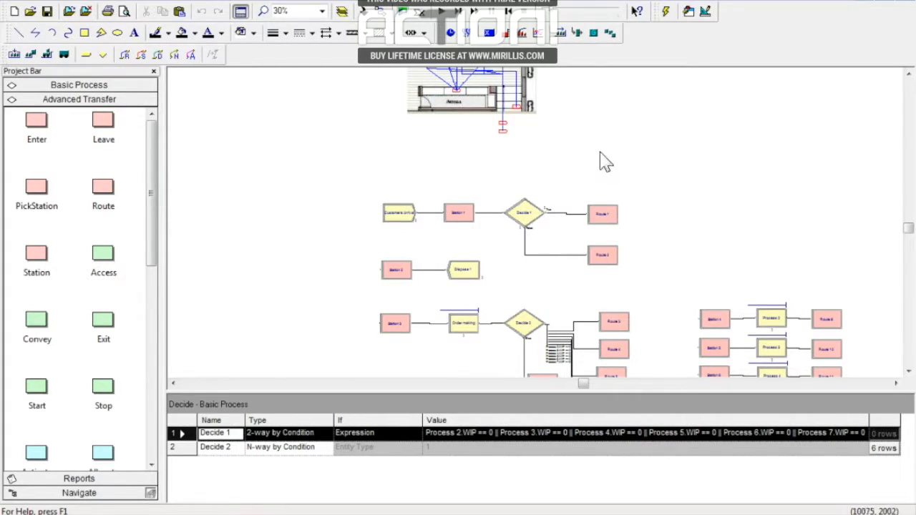
Step: Examine the existing restaurant model, from the floor plan with its stations and routes to the flowchart modules below it
{"action": "left_click_drag", "start_coordinate": [906, 232], "coordinate": [909, 224]}
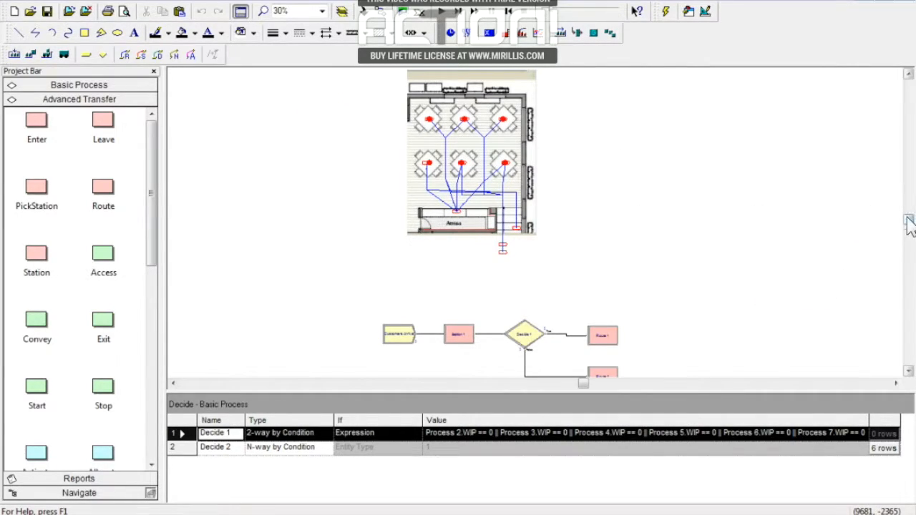
{"action": "scroll", "coordinate": [909, 224], "scroll_direction": "down", "scroll_amount": 1}
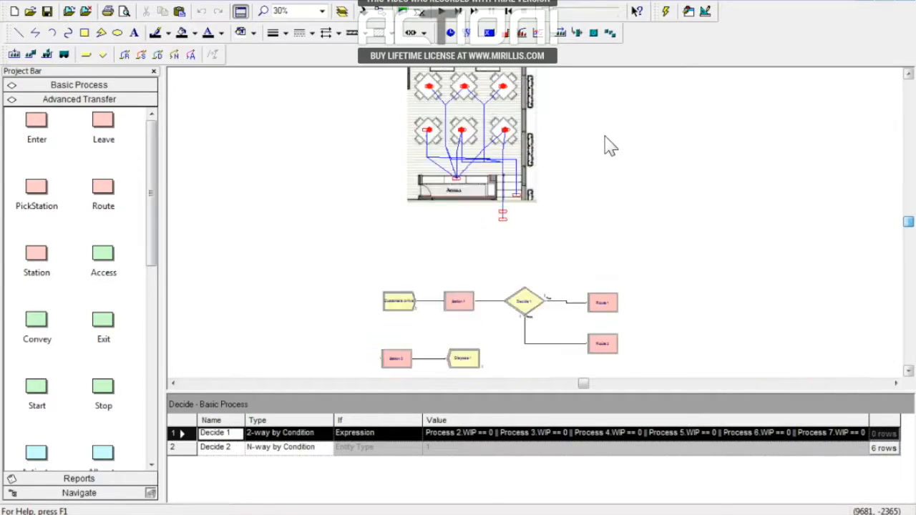
{"action": "scroll", "coordinate": [909, 222], "scroll_direction": "up", "scroll_amount": 2}
{"action": "scroll", "coordinate": [909, 222], "scroll_direction": "down", "scroll_amount": 1}
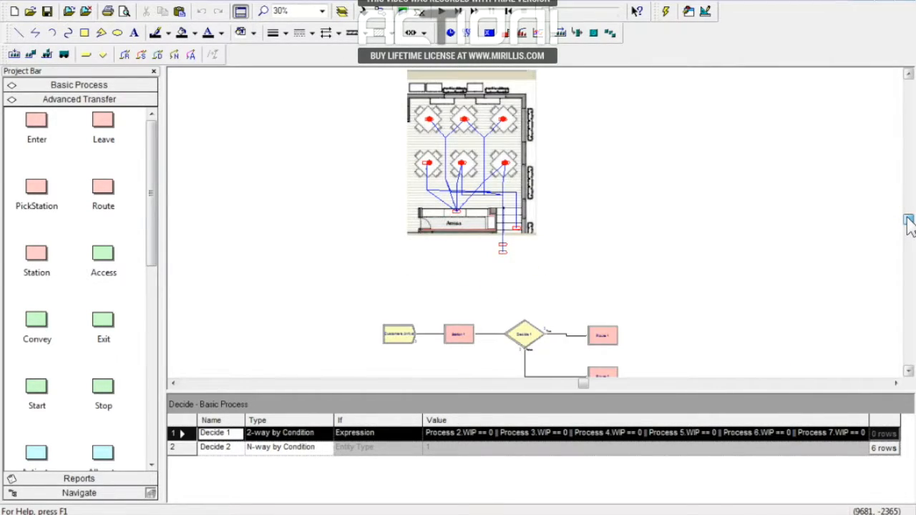
{"action": "scroll", "coordinate": [909, 222], "scroll_direction": "down", "scroll_amount": 4}
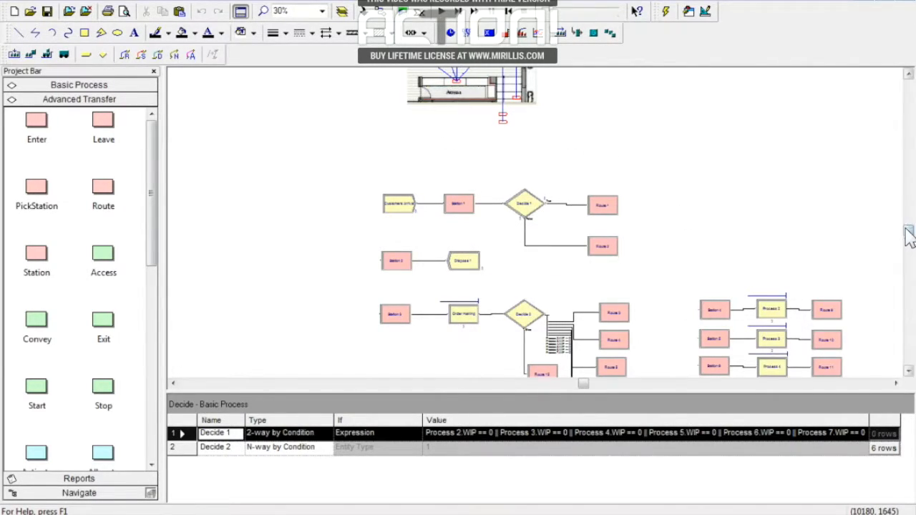
{"action": "scroll", "coordinate": [907, 236], "scroll_direction": "up", "scroll_amount": 1}
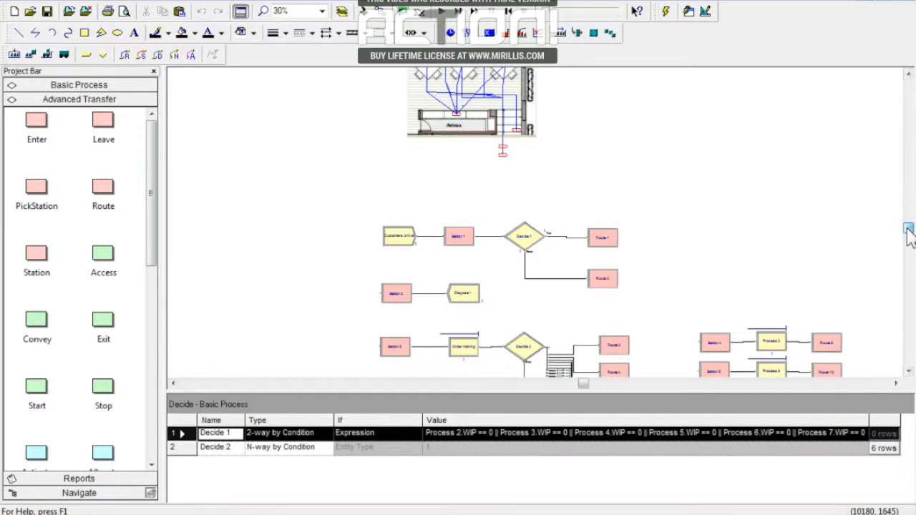
{"action": "scroll", "coordinate": [909, 236], "scroll_direction": "up", "scroll_amount": 1}
{"action": "scroll", "coordinate": [907, 228], "scroll_direction": "up", "scroll_amount": 2}
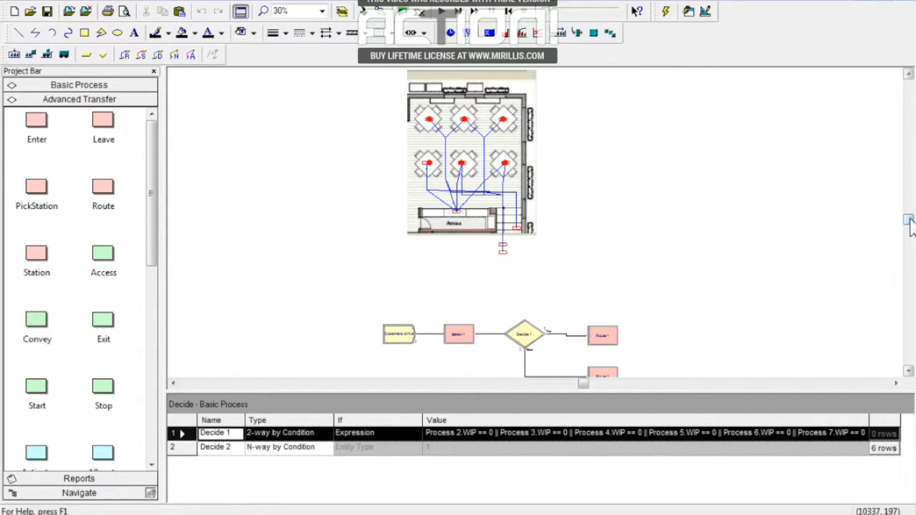
Step: Create a new blank model, switch to Paint and copy the restaurant floor plan image
{"action": "left_click", "coordinate": [13, 10]}
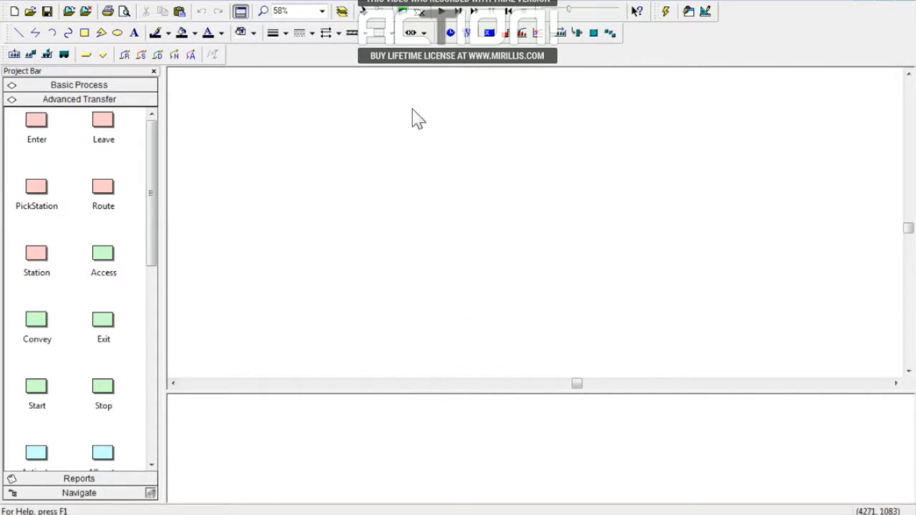
{"action": "left_click", "coordinate": [103, 186]}
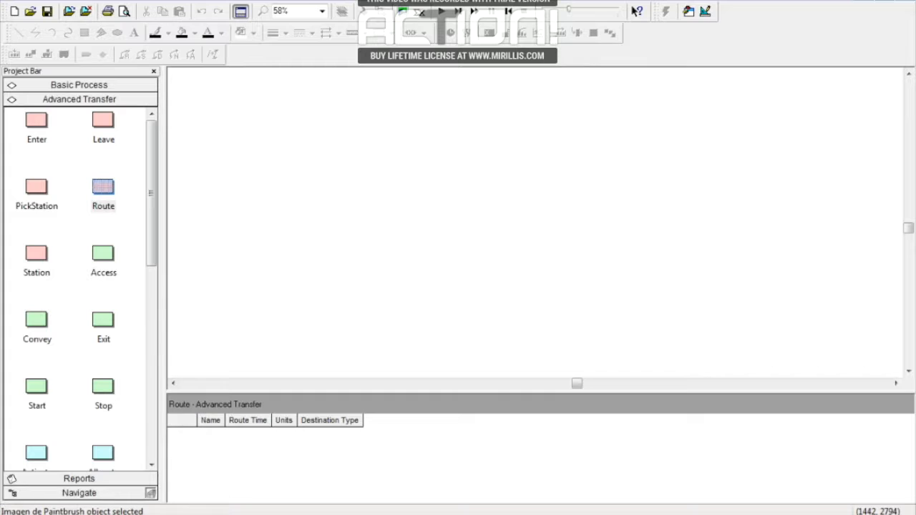
{"action": "key", "text": "alt+Tab"}
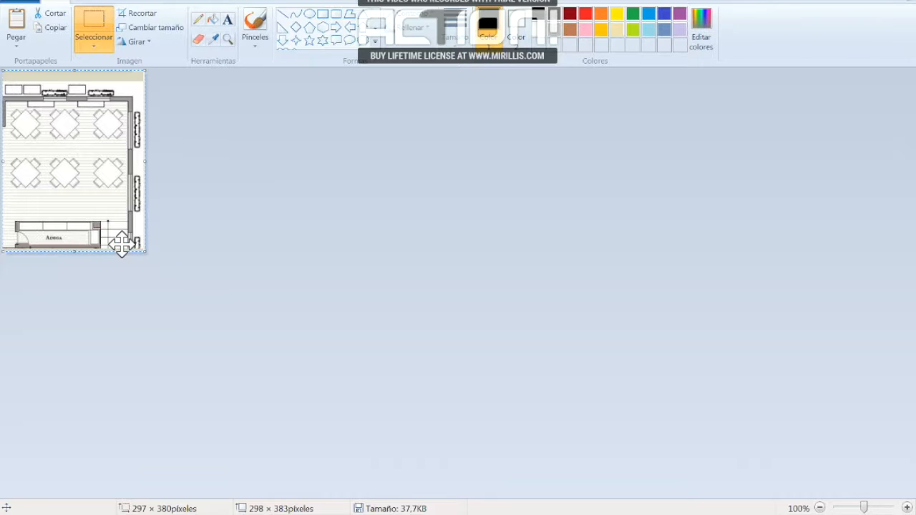
{"action": "right_click", "coordinate": [79, 143]}
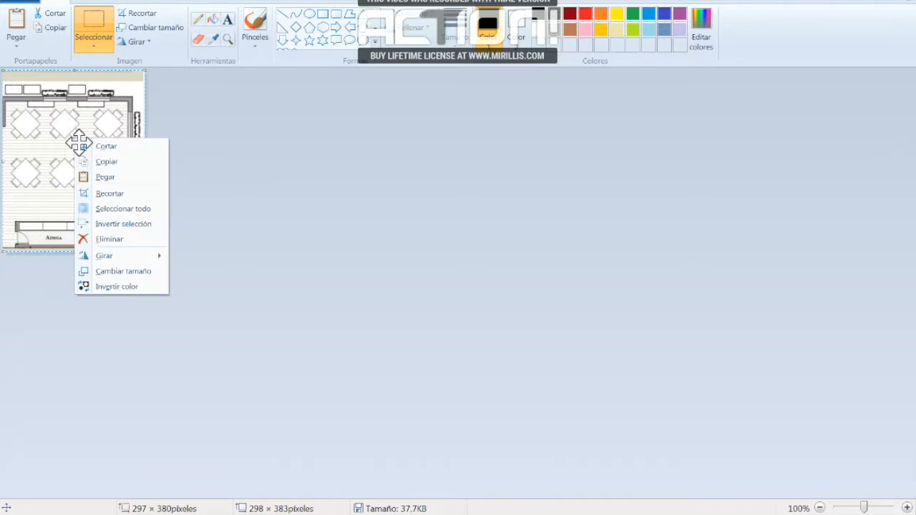
{"action": "left_click", "coordinate": [133, 163]}
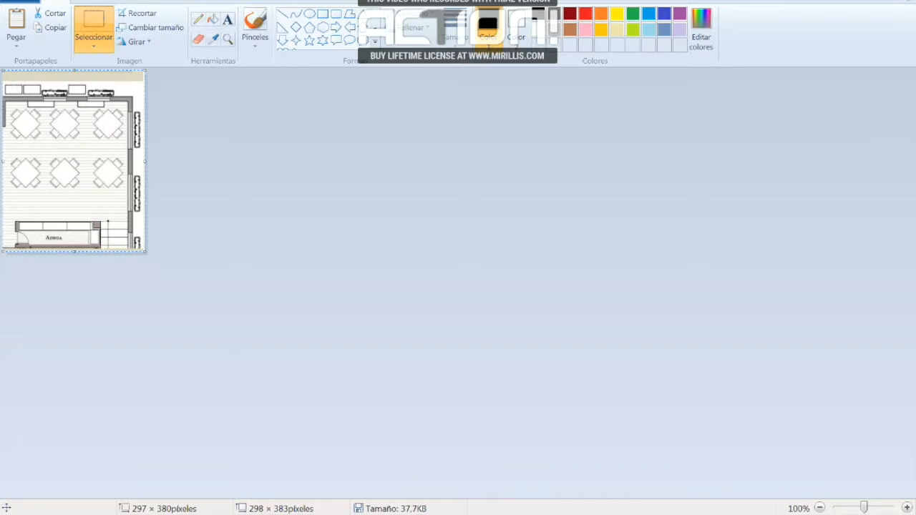
Step: Switch back to Arena and paste the copied floor plan into the upper part of the blank model
{"action": "key", "text": "alt+Tab"}
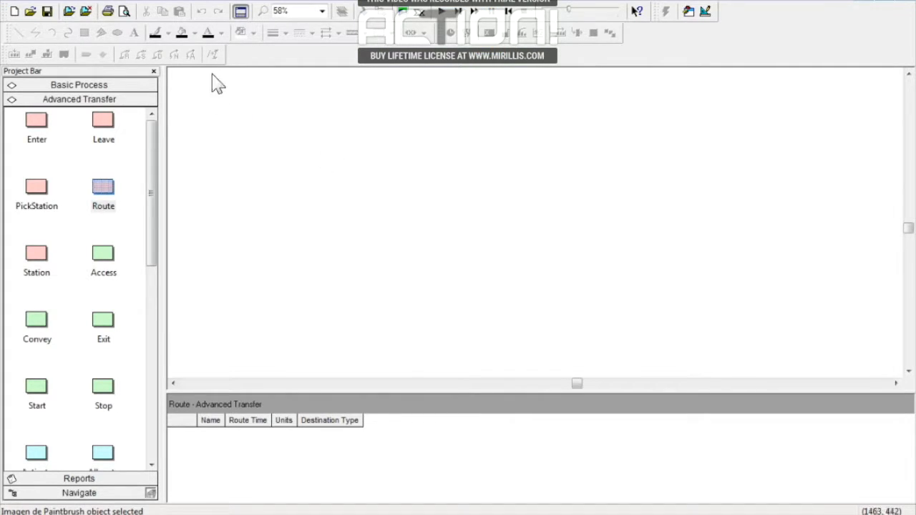
{"action": "right_click", "coordinate": [317, 126]}
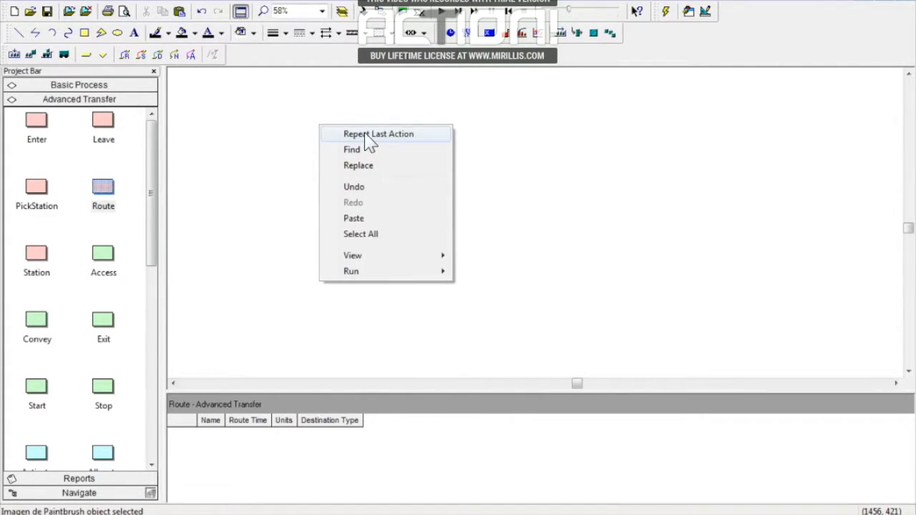
{"action": "left_click", "coordinate": [369, 219]}
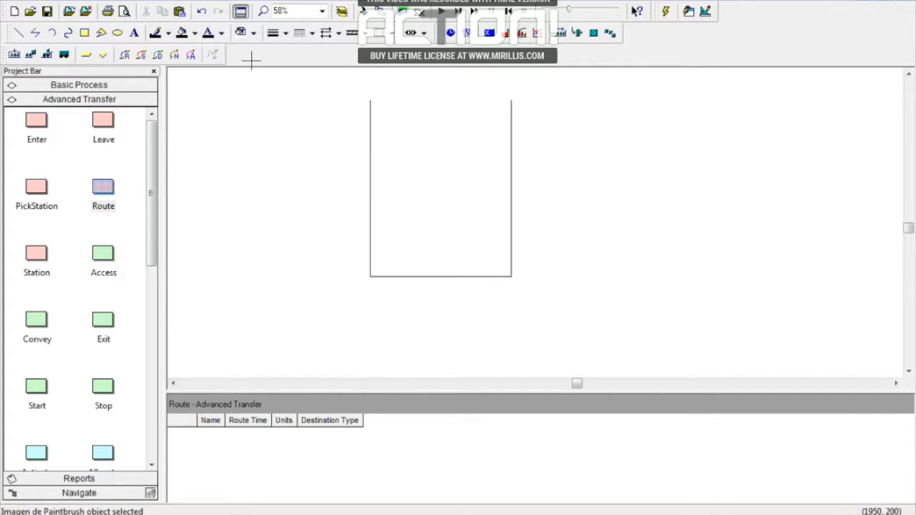
{"action": "left_click", "coordinate": [346, 111]}
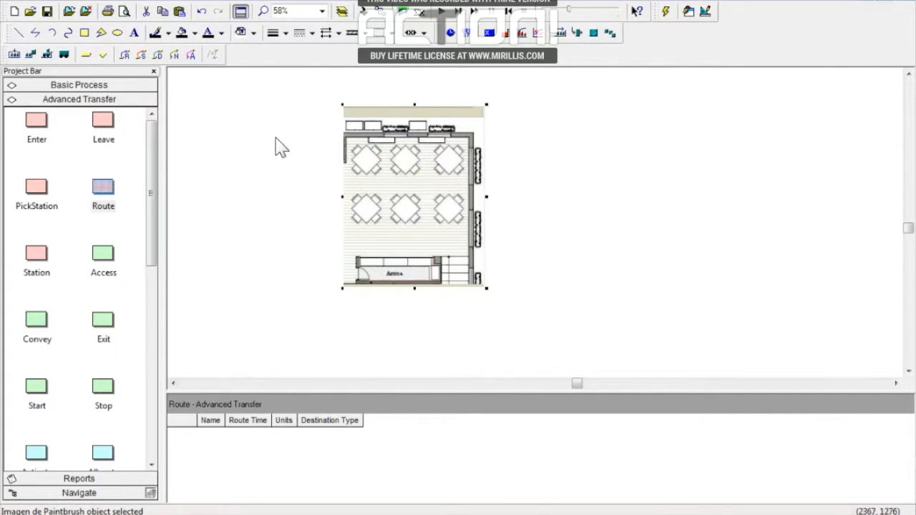
Step: Place a Create module from Basic Process below the floor plan
{"action": "mouse_move", "coordinate": [907, 227]}
{"action": "left_mouse_down"}
{"action": "mouse_move", "coordinate": [909, 248]}
{"action": "mouse_move", "coordinate": [909, 239]}
{"action": "left_mouse_up"}
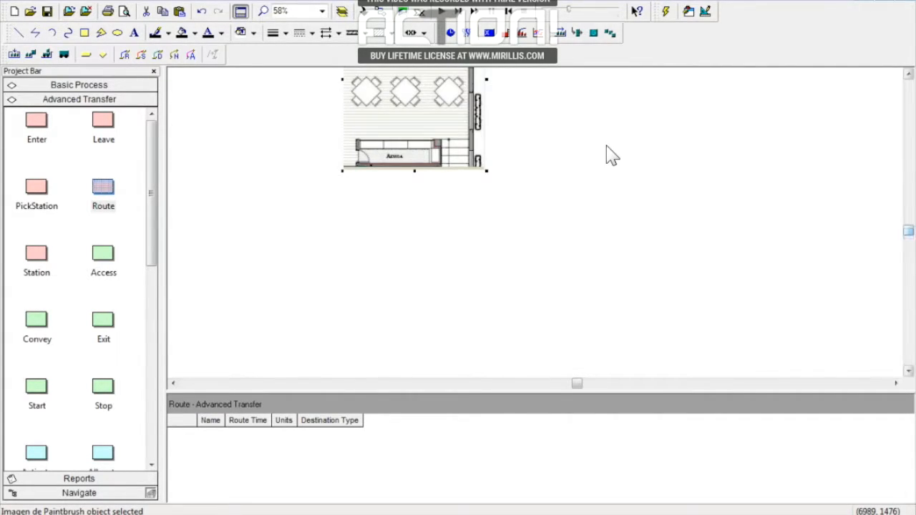
{"action": "left_click", "coordinate": [74, 86]}
{"action": "left_click_drag", "start_coordinate": [37, 109], "coordinate": [296, 260]}
Step: Configure the Create module with the name Customers Arrival, entity type Customer and a time between arrivals value of 10 in minutes
{"action": "double_click", "coordinate": [301, 268]}
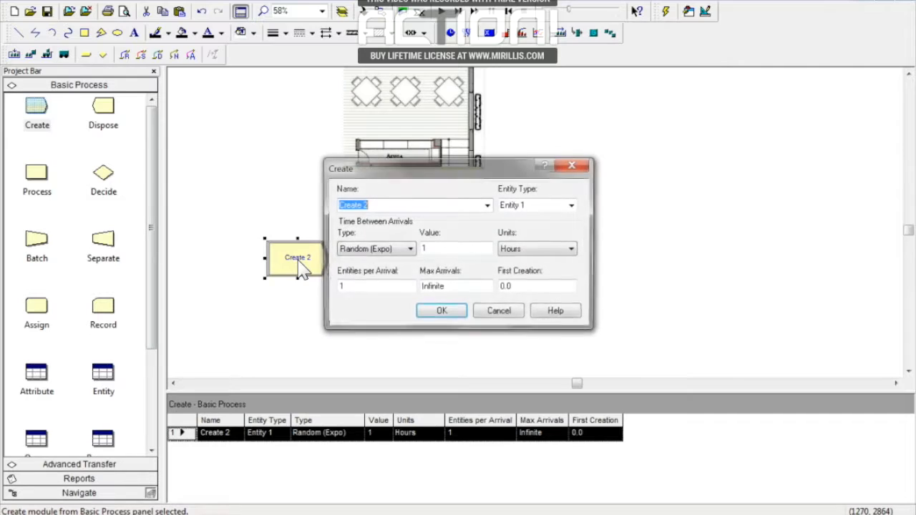
{"action": "type", "text": "Customers A"}
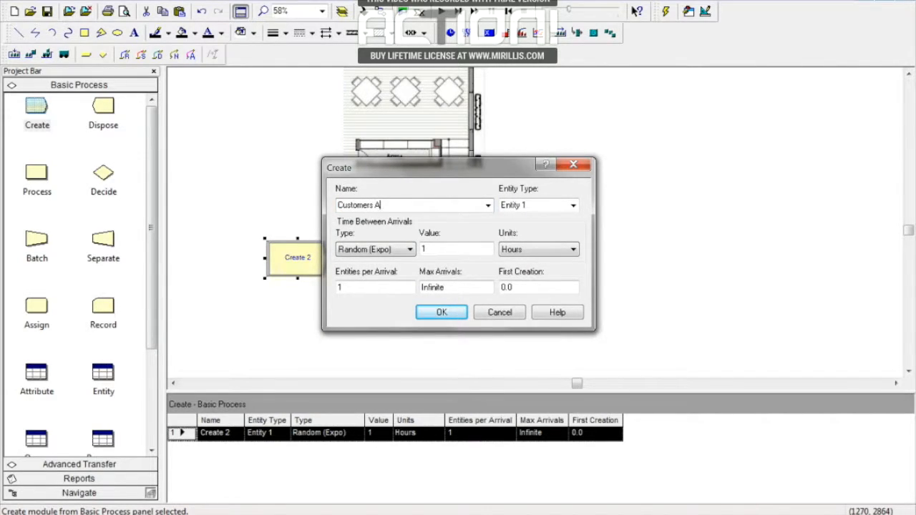
{"action": "type", "text": "rrival"}
{"action": "key", "text": "Tab"}
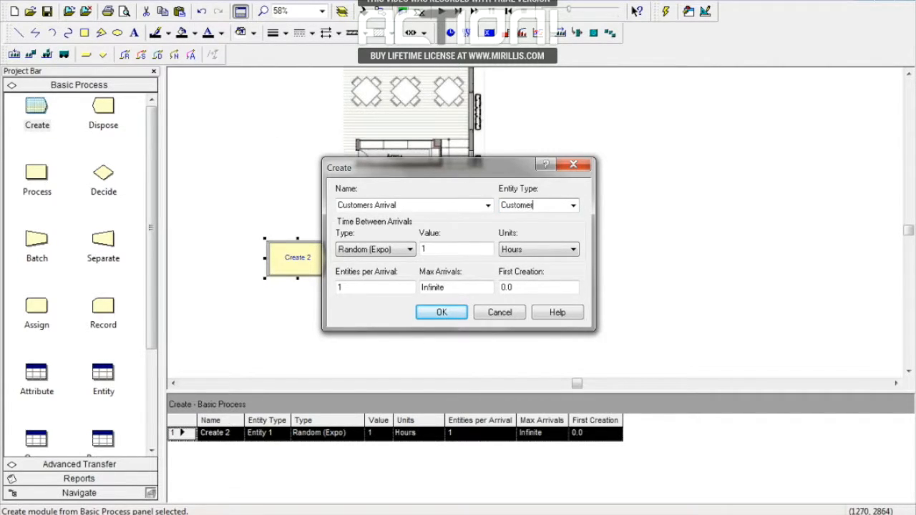
{"action": "left_click", "coordinate": [441, 249]}
{"action": "left_click", "coordinate": [521, 250]}
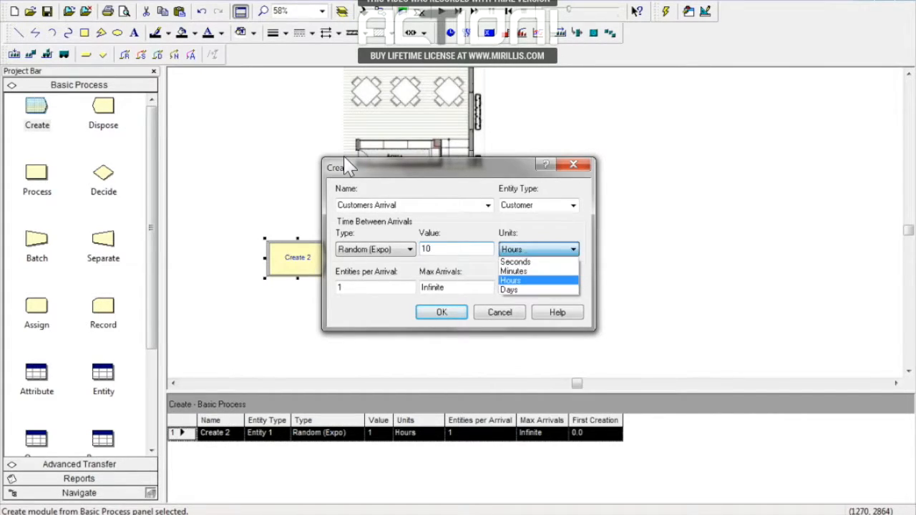
{"action": "left_click", "coordinate": [521, 272]}
{"action": "key", "text": "shift+Tab"}
{"action": "key", "text": "shift+Tab"}
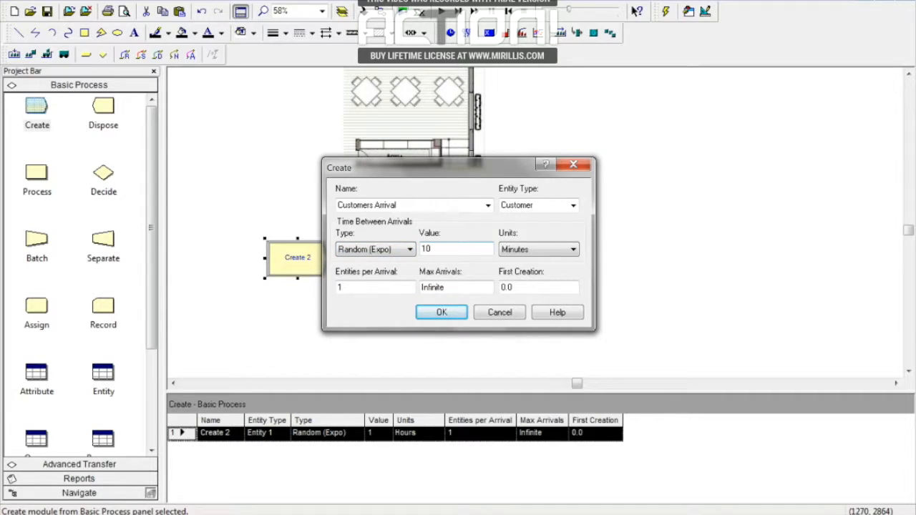
{"action": "left_click", "coordinate": [436, 313]}
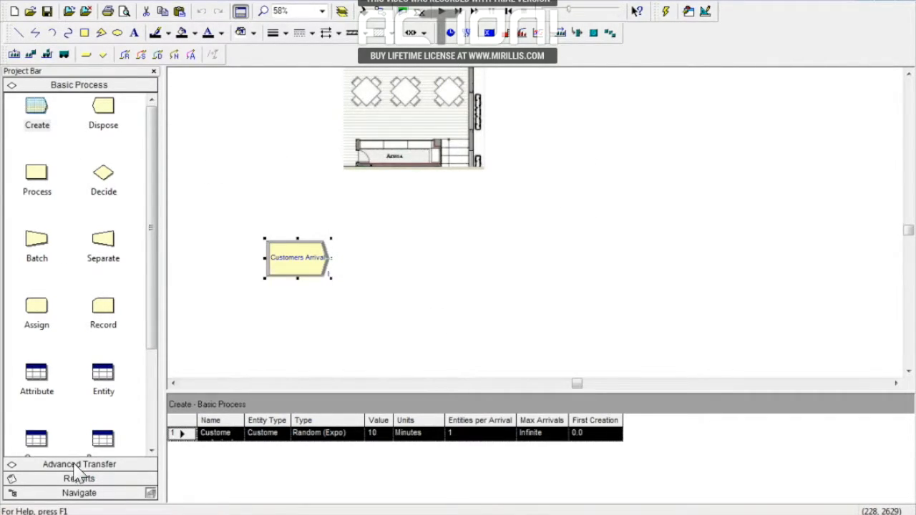
Step: Add a Station module from Advanced Transfer after Customers Arrival, connected to it
{"action": "left_click", "coordinate": [74, 467]}
{"action": "left_click_drag", "start_coordinate": [36, 257], "coordinate": [386, 264]}
{"action": "left_click", "coordinate": [403, 309]}
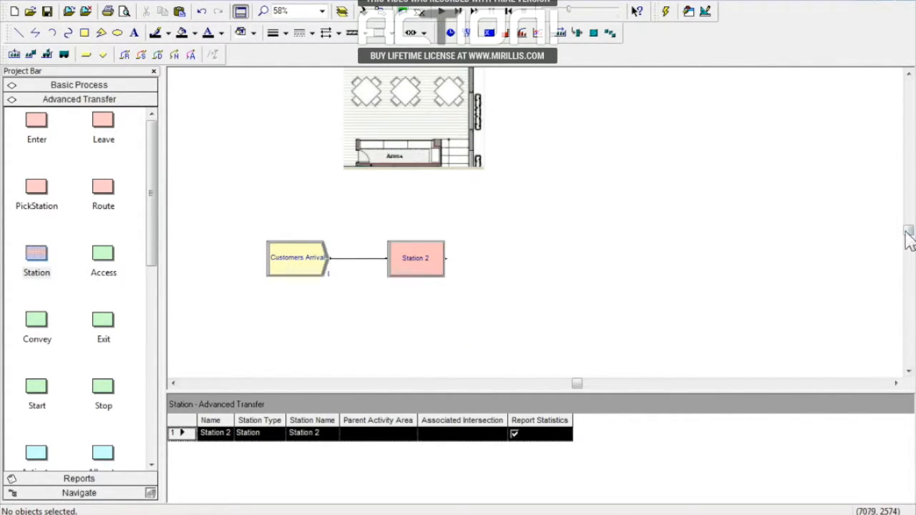
{"action": "left_click", "coordinate": [908, 73]}
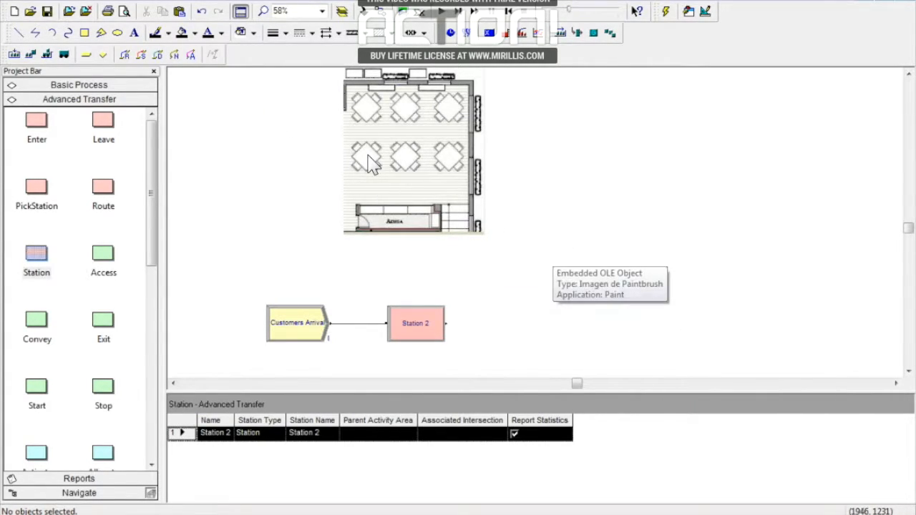
{"action": "left_click", "coordinate": [909, 371]}
{"action": "left_click", "coordinate": [908, 371]}
{"action": "left_click", "coordinate": [909, 371]}
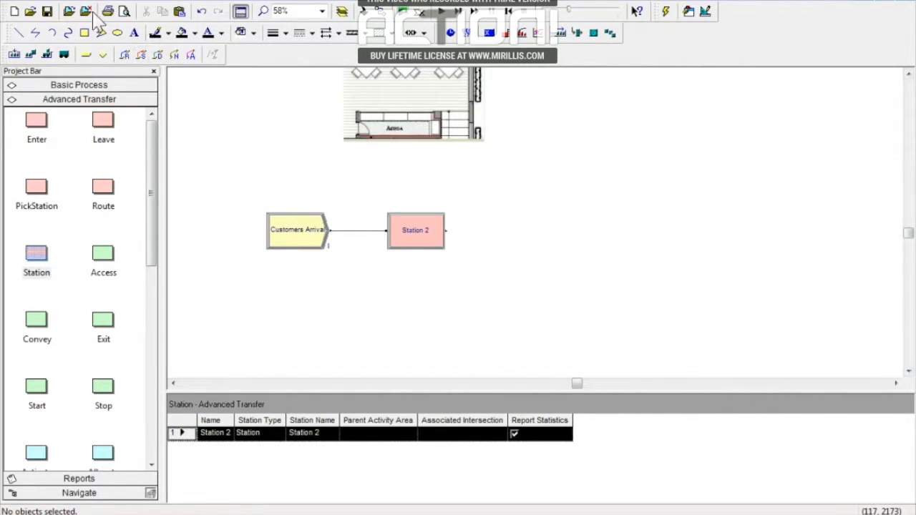
Step: Place a Decide module from Basic Process after the Station module that follows Customers Arrival
{"action": "left_click", "coordinate": [64, 84]}
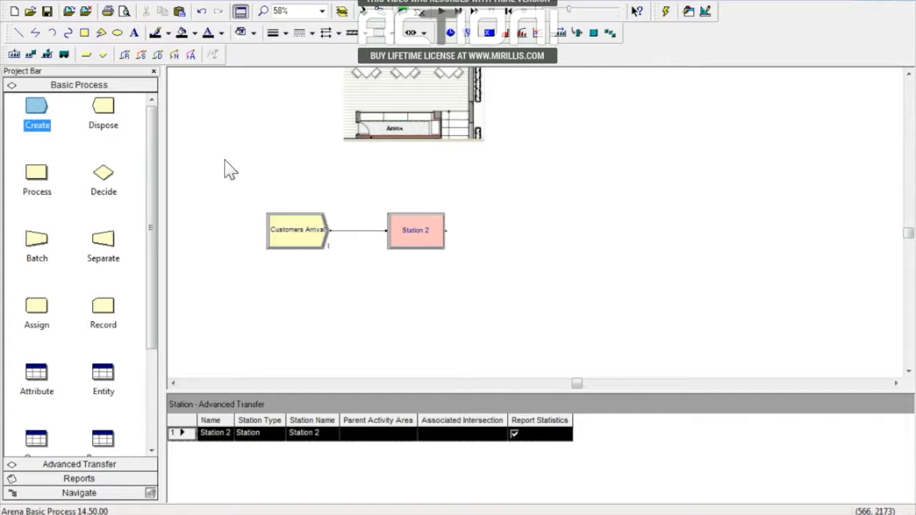
{"action": "left_click_drag", "start_coordinate": [103, 173], "coordinate": [512, 236]}
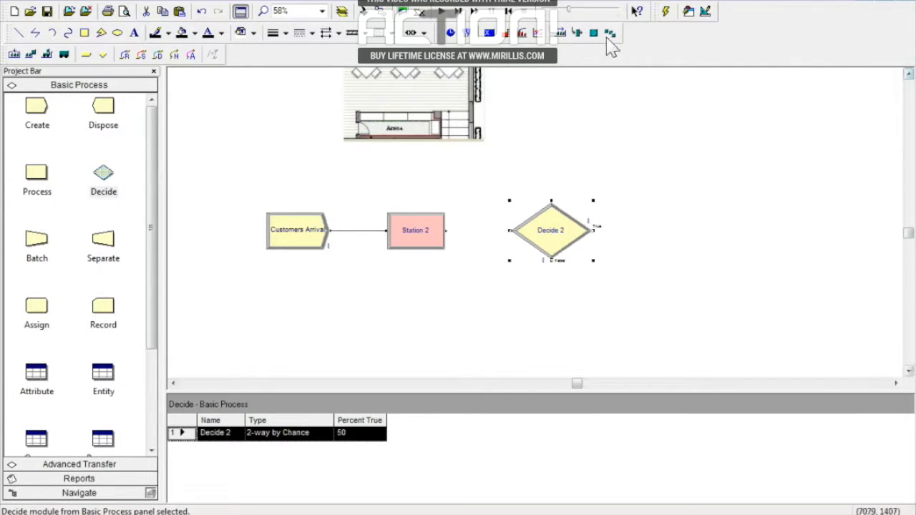
{"action": "scroll", "coordinate": [525, 83], "scroll_direction": "up", "scroll_amount": 2}
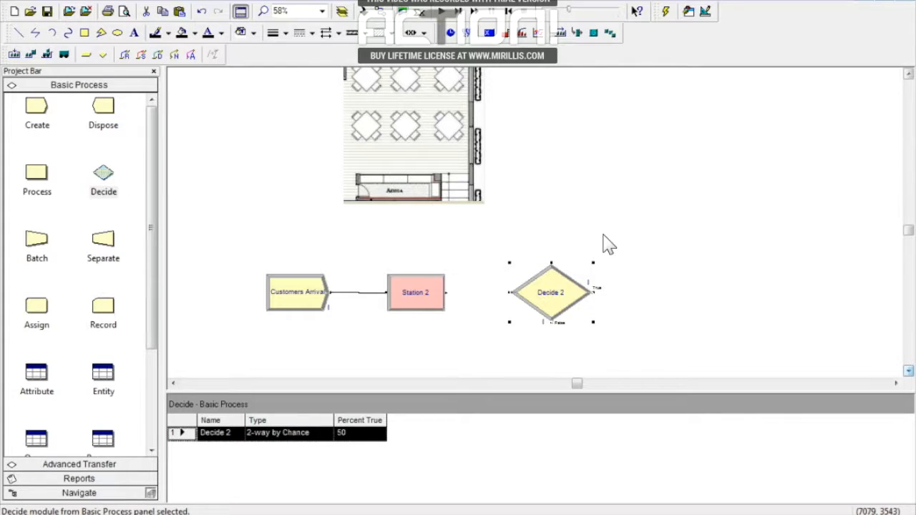
{"action": "left_click", "coordinate": [908, 371]}
{"action": "left_click", "coordinate": [909, 371]}
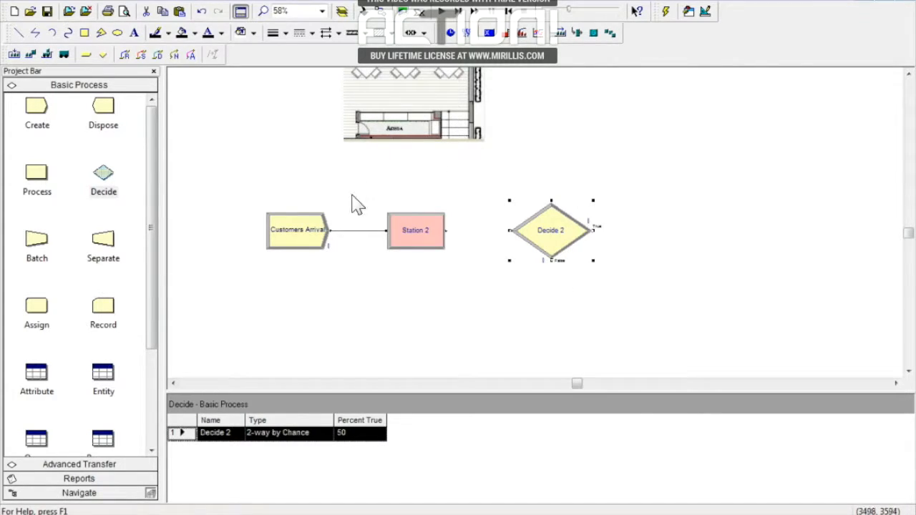
{"action": "left_click", "coordinate": [529, 315]}
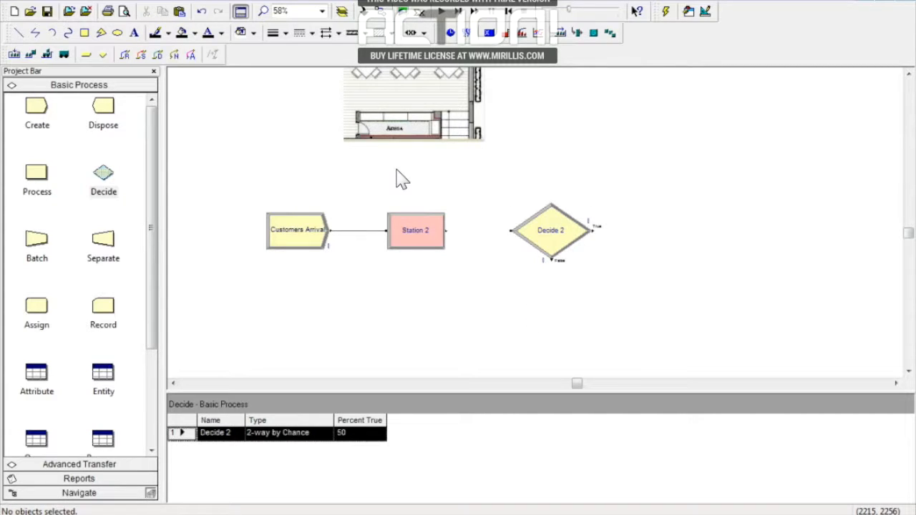
Step: Place two Route modules from Advanced Transfer after the Decide module, one above the other
{"action": "left_click", "coordinate": [894, 383]}
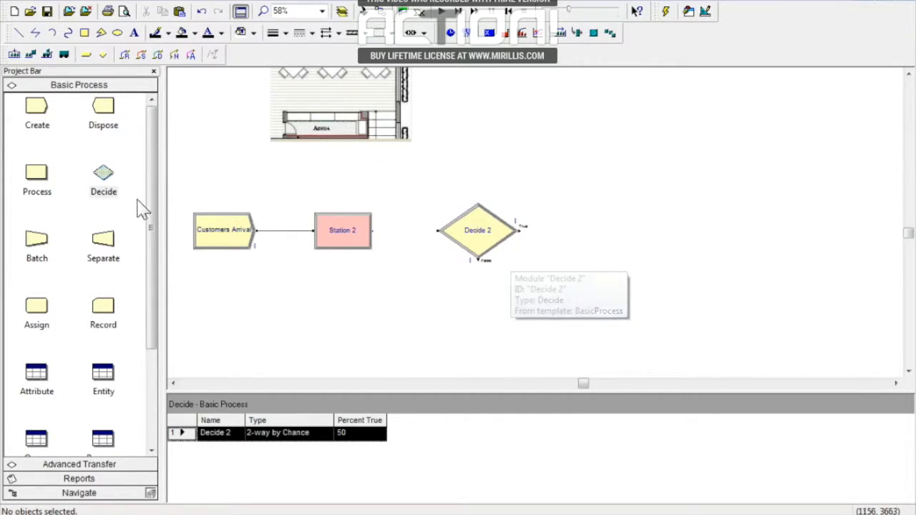
{"action": "left_click", "coordinate": [62, 464]}
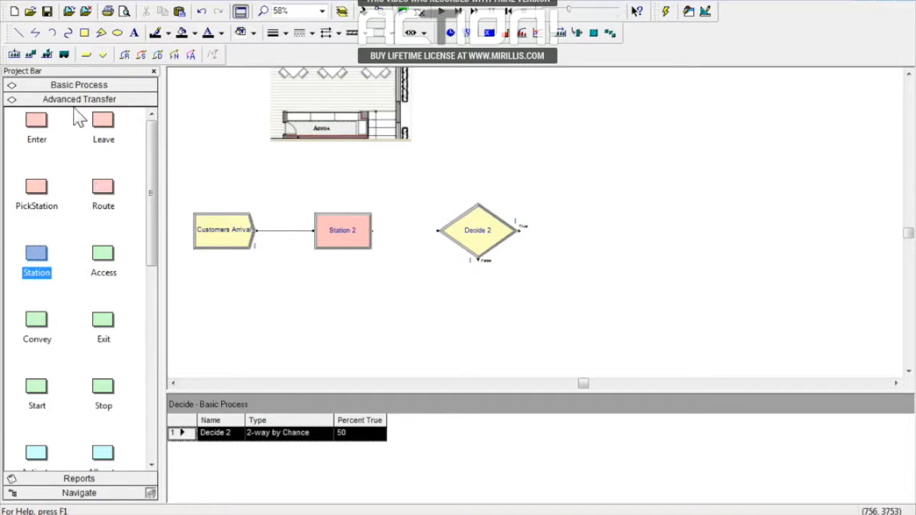
{"action": "left_click_drag", "start_coordinate": [100, 189], "coordinate": [584, 220]}
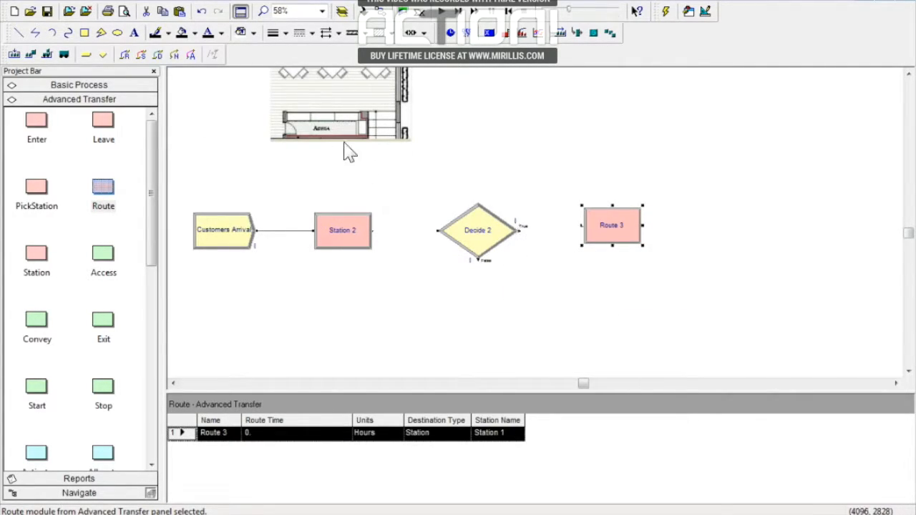
{"action": "left_click_drag", "start_coordinate": [109, 192], "coordinate": [604, 305]}
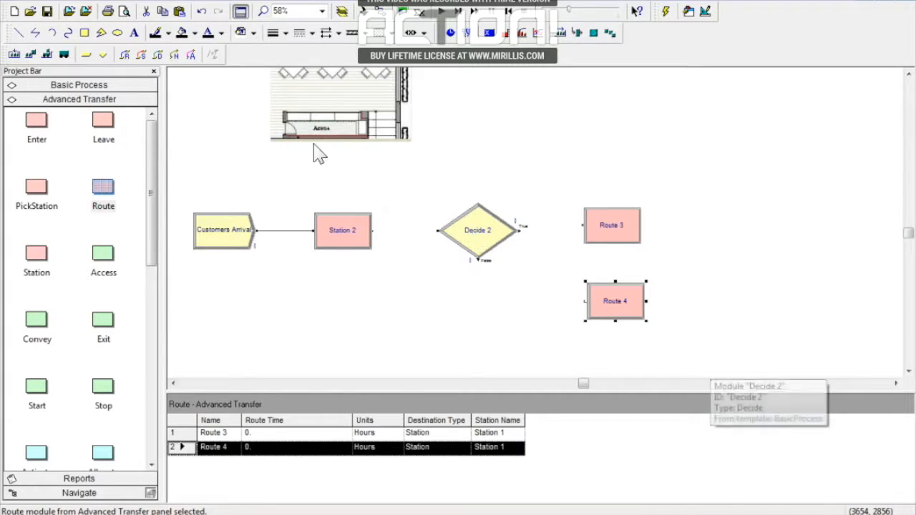
Step: Connect the False output of the Decide module to the lower Route module
{"action": "left_click", "coordinate": [425, 21]}
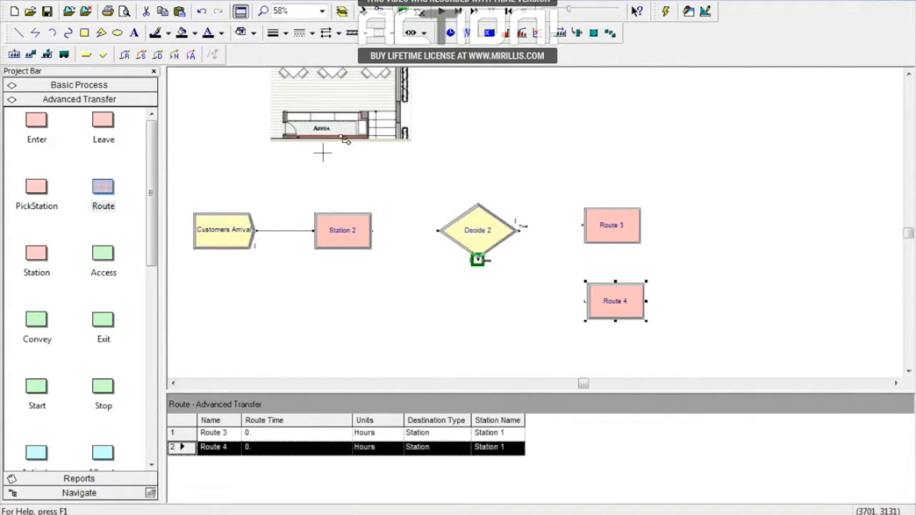
{"action": "left_click", "coordinate": [478, 259]}
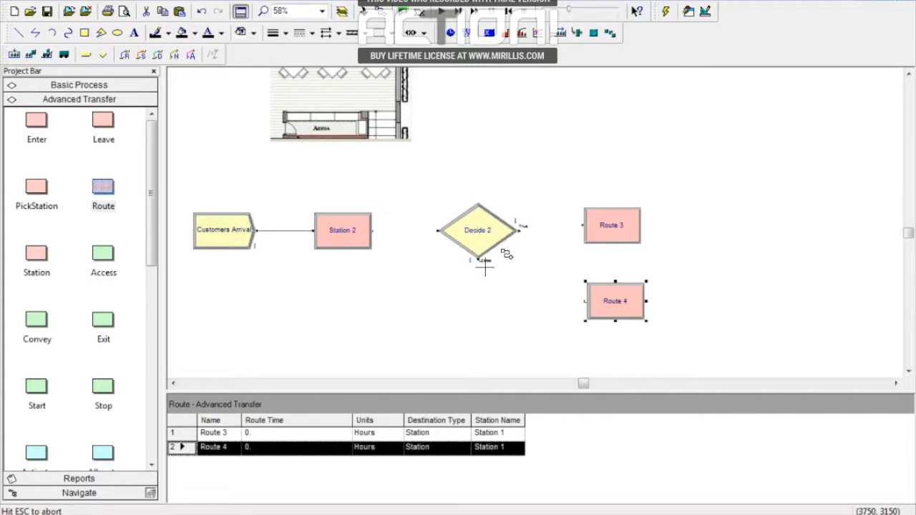
{"action": "left_click", "coordinate": [585, 301]}
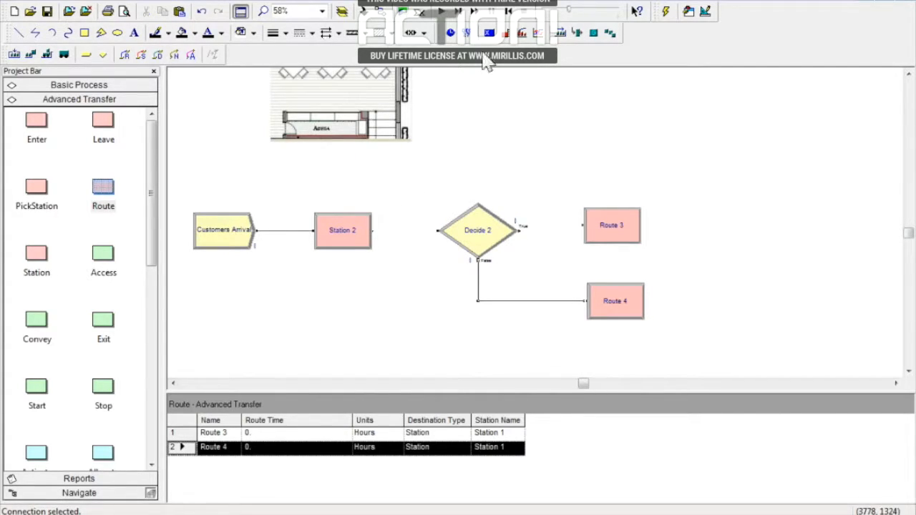
Step: Connect the Station to the Decide module and its True output to the upper Route, and align that Route with the Decide module
{"action": "left_click", "coordinate": [386, 20]}
{"action": "left_click", "coordinate": [373, 231]}
{"action": "left_click", "coordinate": [437, 232]}
{"action": "left_click", "coordinate": [386, 20]}
{"action": "left_click", "coordinate": [521, 231]}
{"action": "left_click", "coordinate": [582, 225]}
{"action": "left_click", "coordinate": [617, 238]}
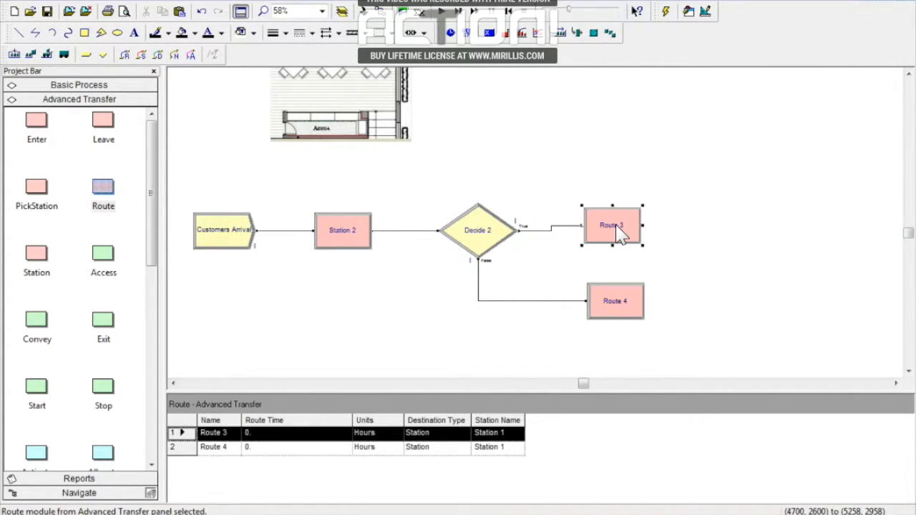
{"action": "left_click_drag", "start_coordinate": [616, 229], "coordinate": [619, 229]}
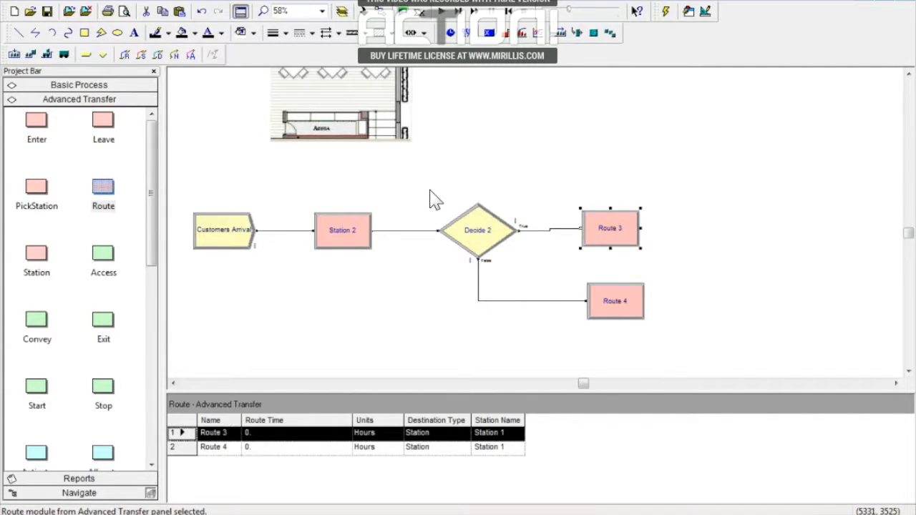
Step: Add a second Station module below the first one and a Dispose module connected after it
{"action": "left_click", "coordinate": [908, 371]}
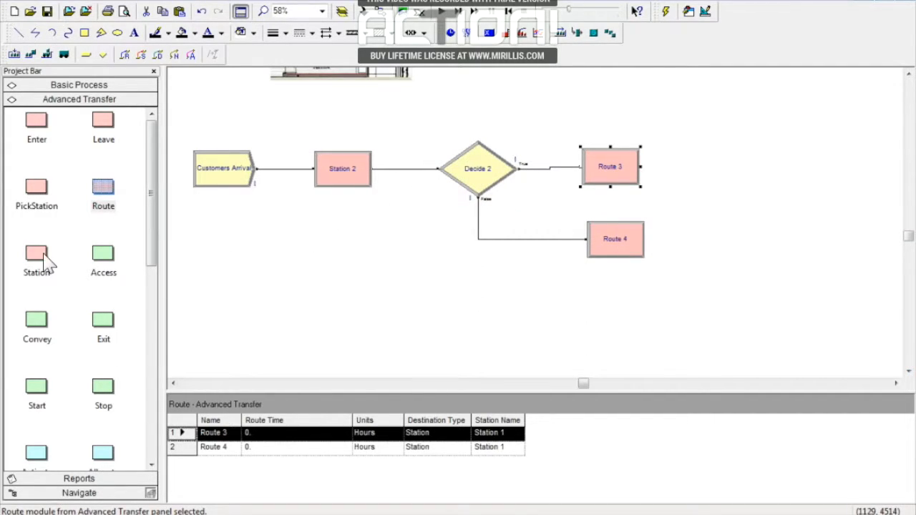
{"action": "left_click_drag", "start_coordinate": [37, 263], "coordinate": [315, 304]}
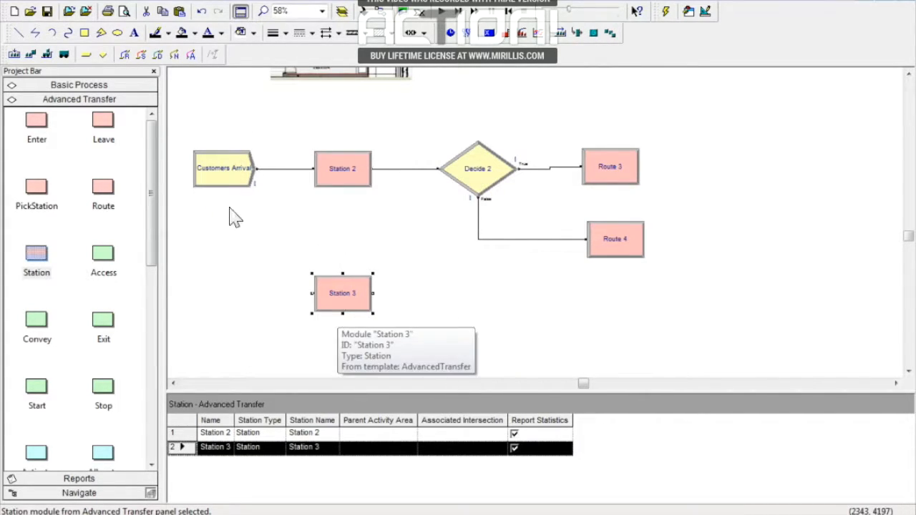
{"action": "left_click", "coordinate": [66, 85]}
{"action": "left_click_drag", "start_coordinate": [104, 111], "coordinate": [434, 298]}
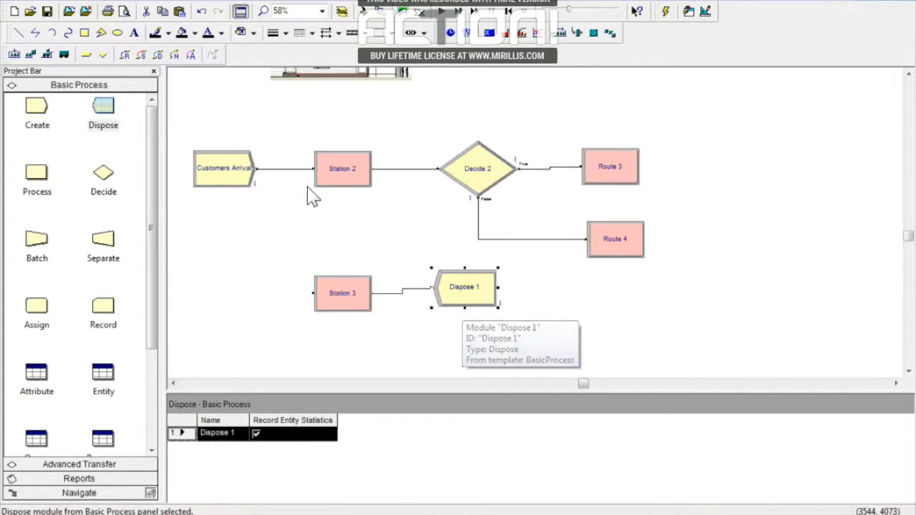
{"action": "left_click", "coordinate": [442, 348]}
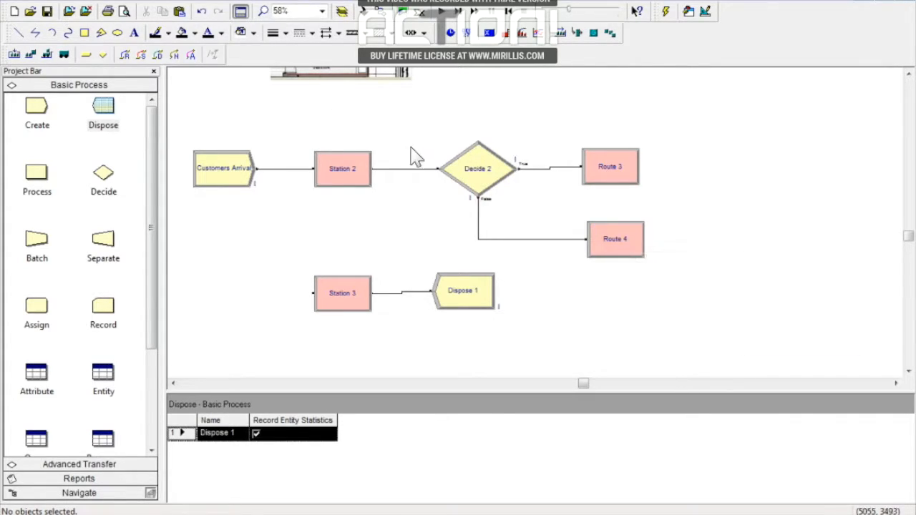
Step: Configure the lower Route module with a route time of 10 seconds, destination type Station and station name Station 3
{"action": "double_click", "coordinate": [615, 247]}
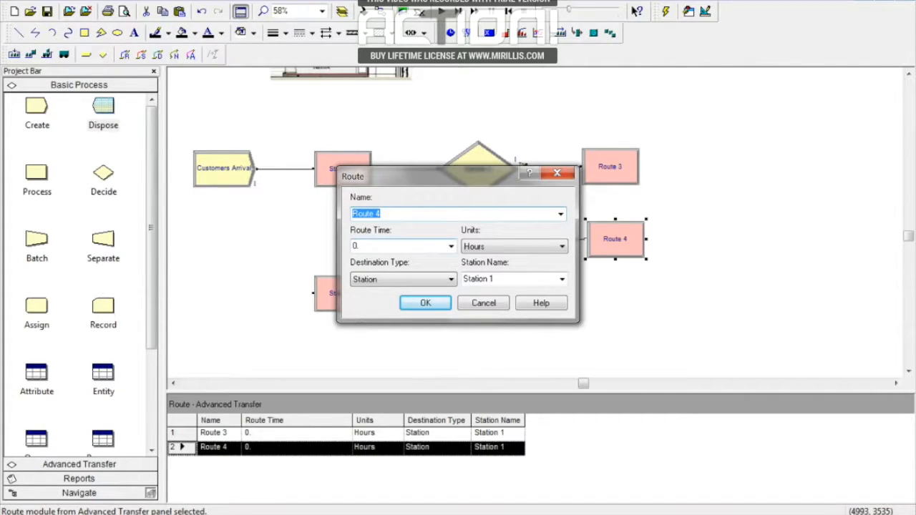
{"action": "key", "text": "Tab"}
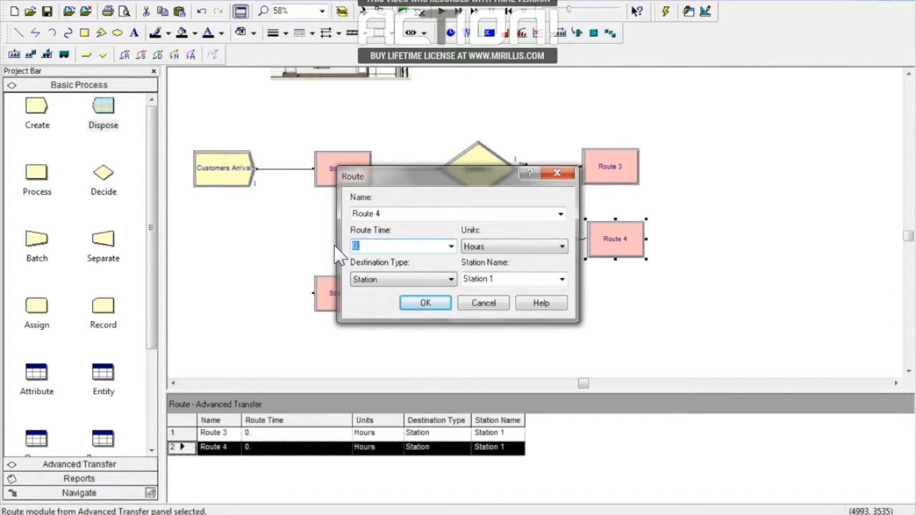
{"action": "key", "text": "alt+Down"}
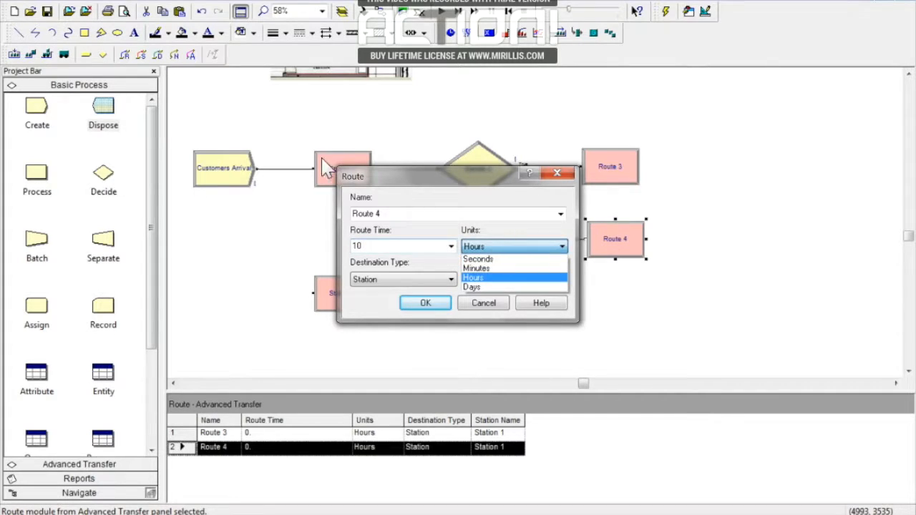
{"action": "left_click", "coordinate": [481, 259]}
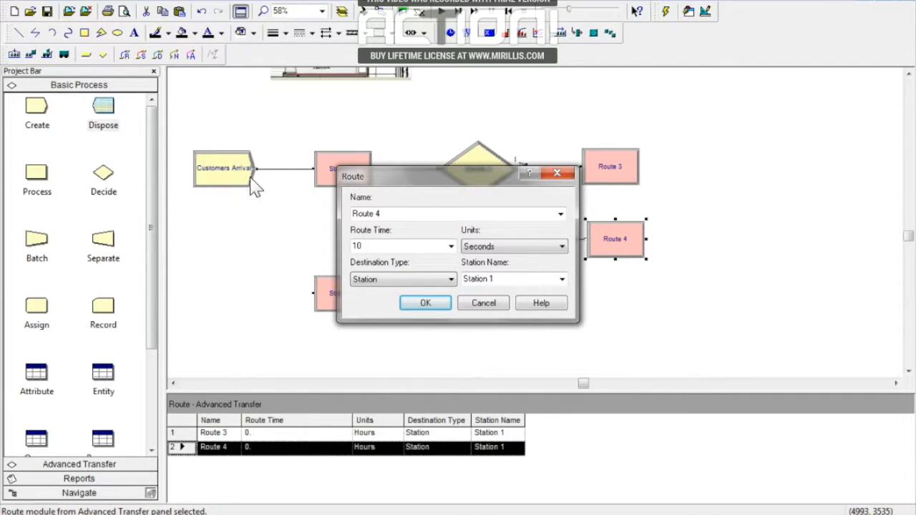
{"action": "left_click", "coordinate": [403, 281]}
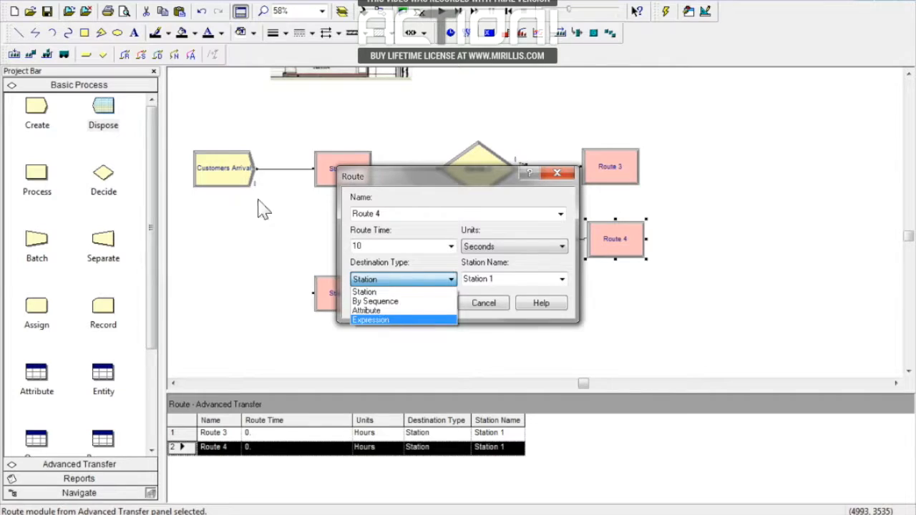
{"action": "left_click", "coordinate": [407, 290]}
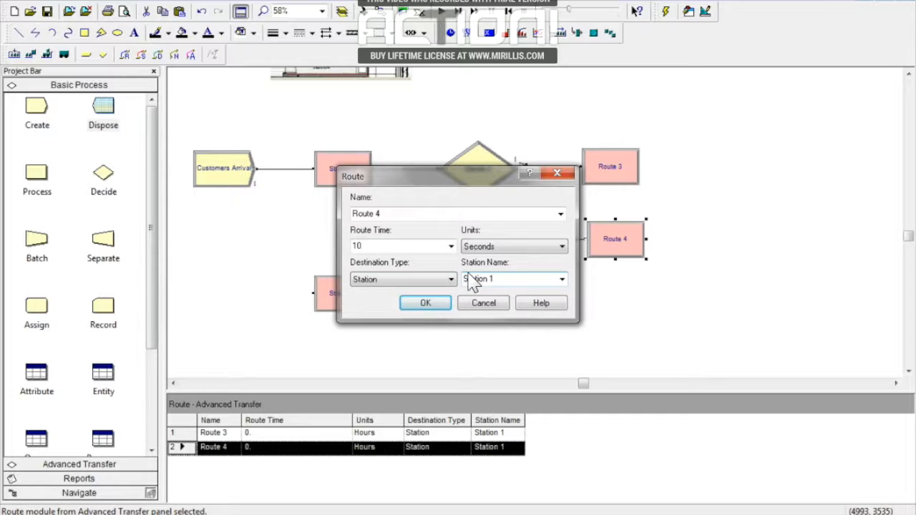
{"action": "left_click_drag", "start_coordinate": [403, 182], "coordinate": [441, 184]}
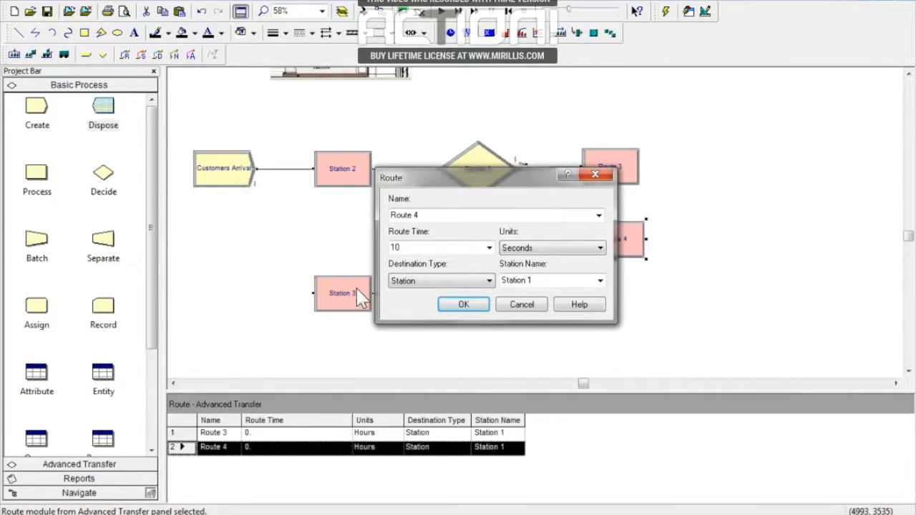
{"action": "left_click", "coordinate": [602, 279]}
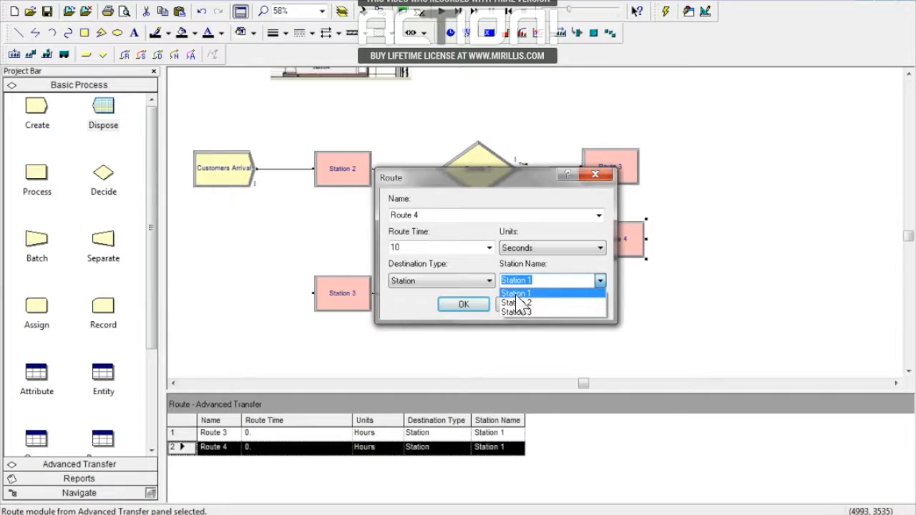
{"action": "left_click", "coordinate": [516, 312]}
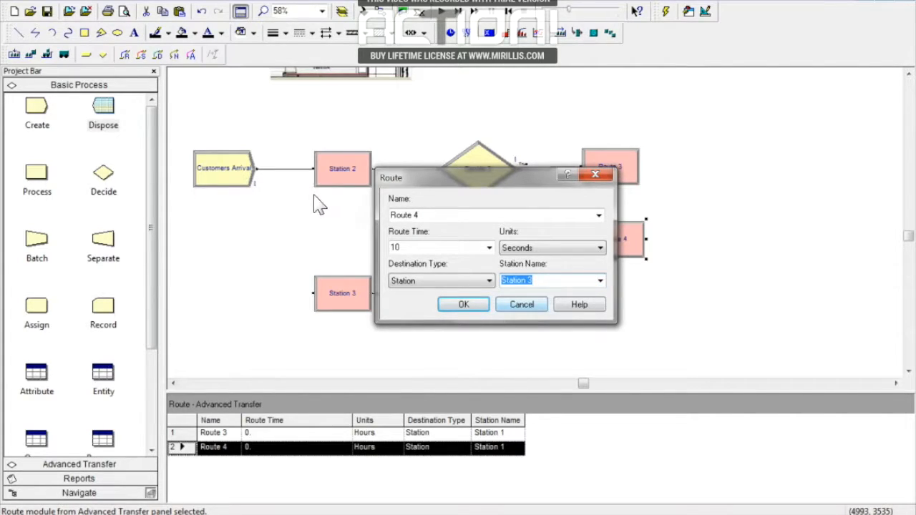
{"action": "left_click", "coordinate": [465, 305]}
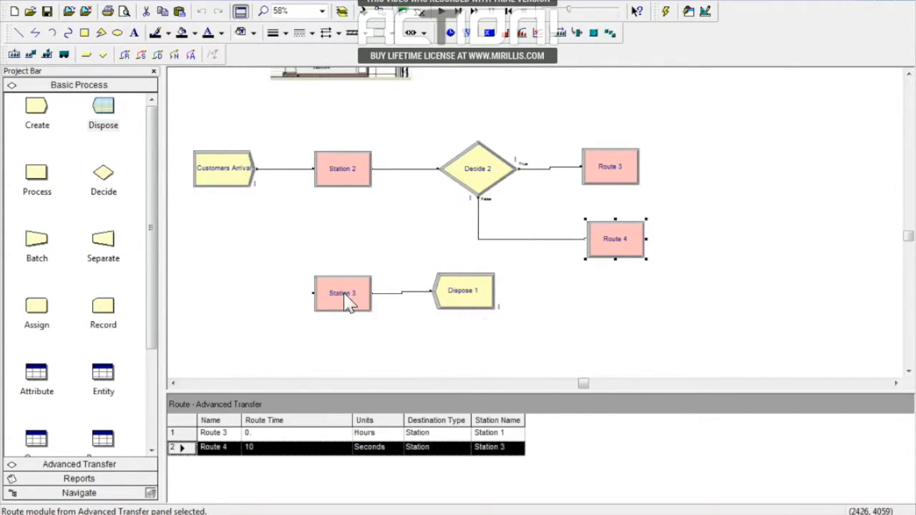
Step: Nudge the Dispose module slightly downward and line up the upper Route module with the lower one
{"action": "left_click_drag", "start_coordinate": [463, 290], "coordinate": [459, 294]}
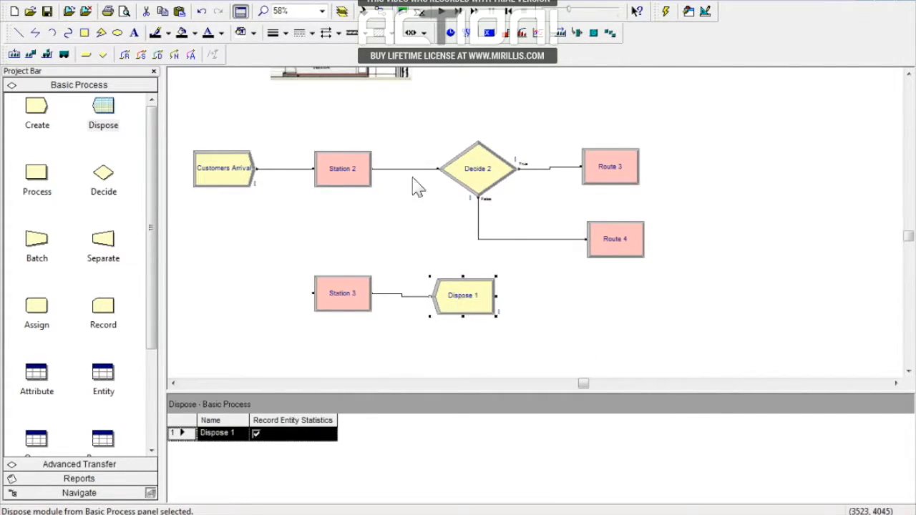
{"action": "left_click", "coordinate": [908, 372]}
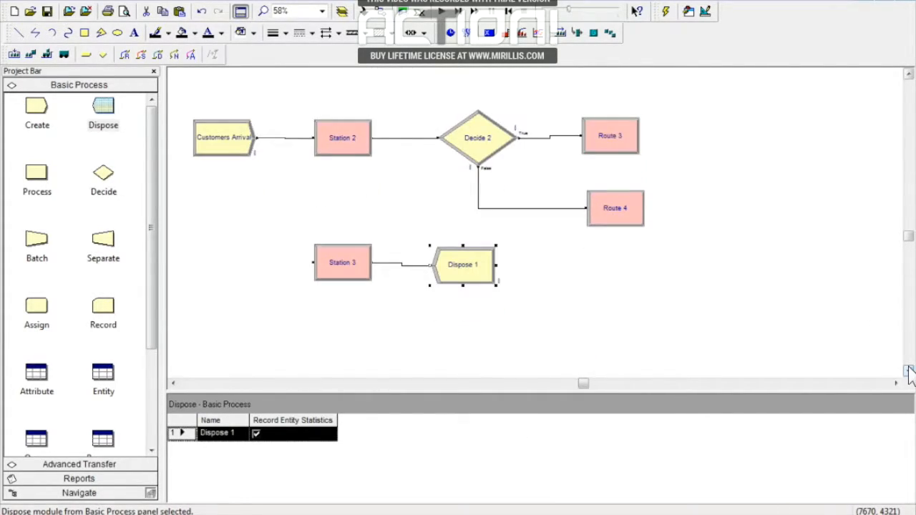
{"action": "left_click", "coordinate": [907, 371]}
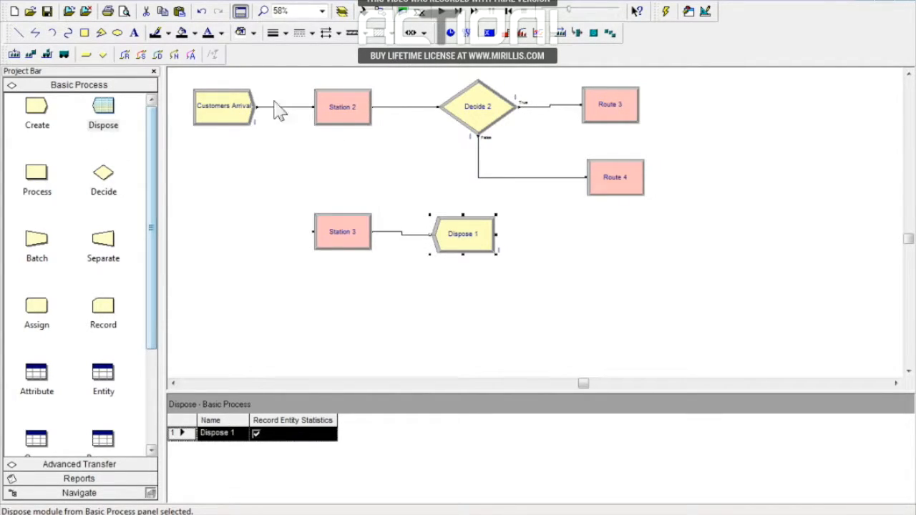
{"action": "left_click_drag", "start_coordinate": [610, 106], "coordinate": [615, 108]}
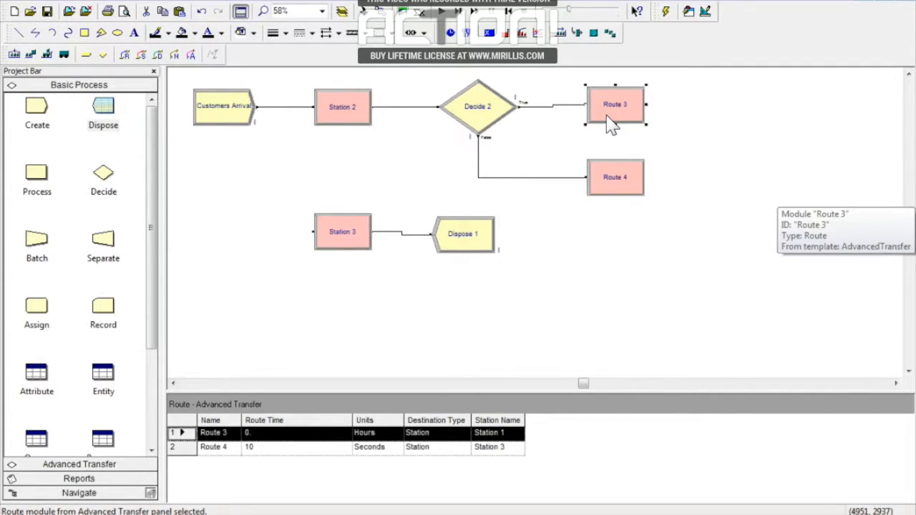
Step: Place a third Station module from Advanced Transfer below Station 3, roughly aligned with it
{"action": "left_click", "coordinate": [72, 465]}
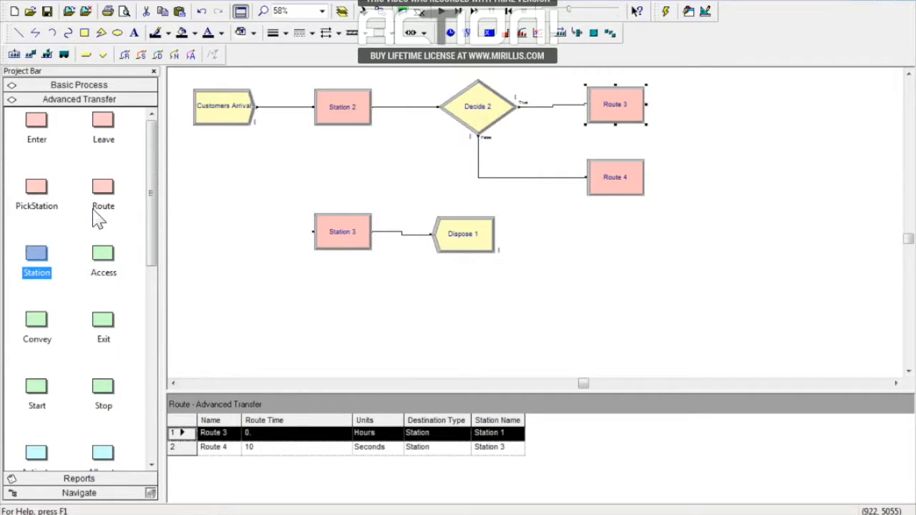
{"action": "left_click_drag", "start_coordinate": [36, 262], "coordinate": [322, 336]}
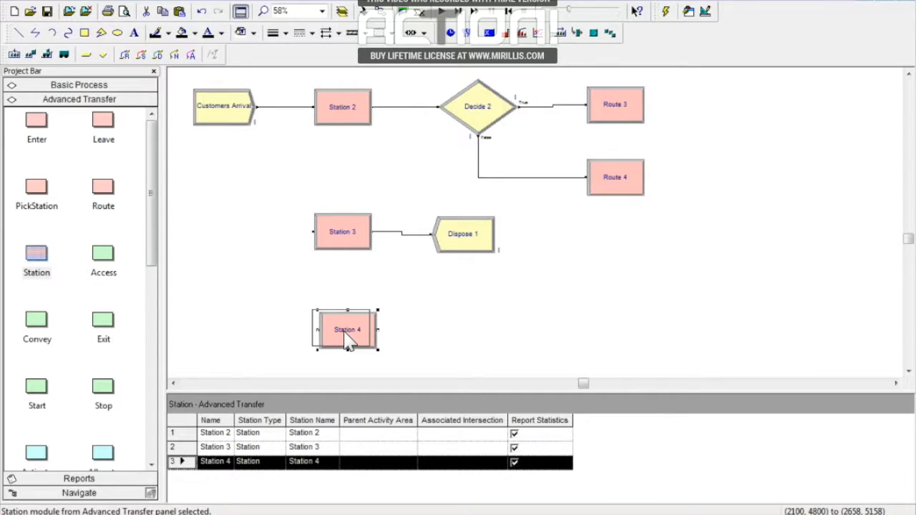
{"action": "left_click_drag", "start_coordinate": [347, 342], "coordinate": [339, 340]}
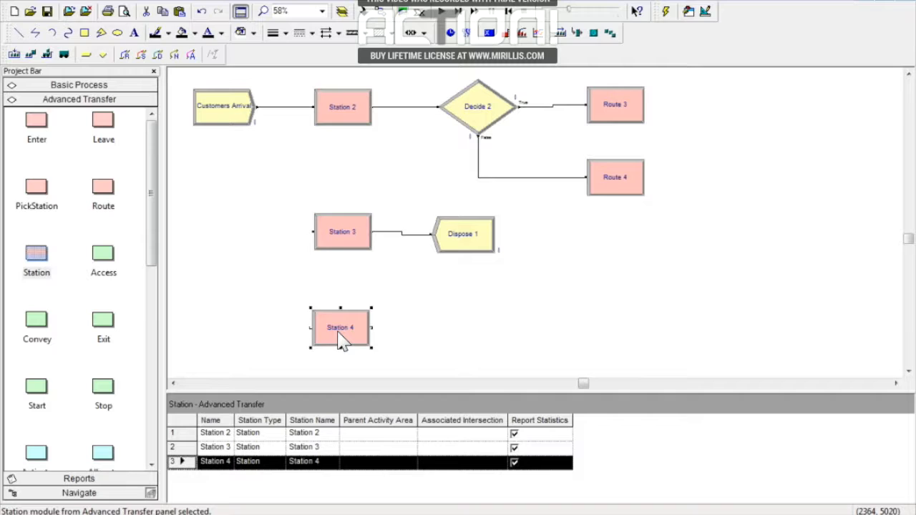
Step: Place a Process module from Basic Process beside Station 4 and name it Order Food
{"action": "left_click", "coordinate": [151, 137]}
{"action": "left_click", "coordinate": [79, 85]}
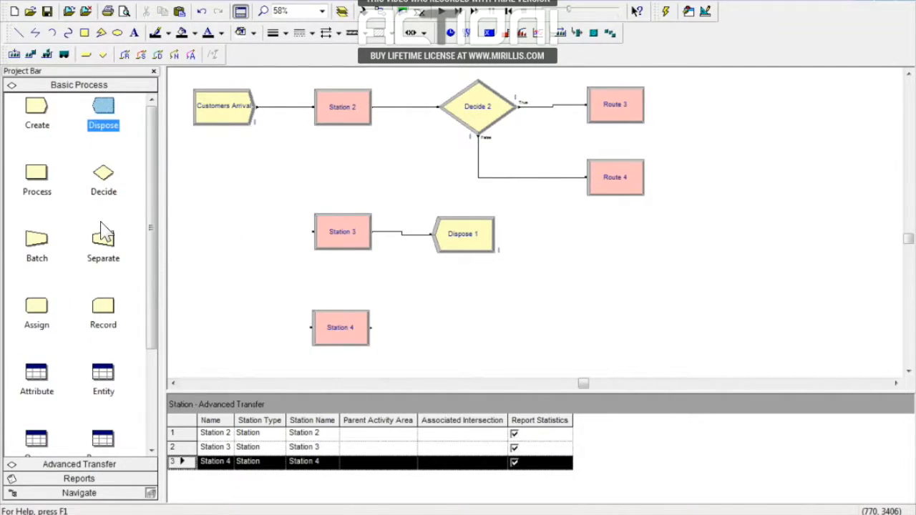
{"action": "left_click_drag", "start_coordinate": [39, 178], "coordinate": [458, 328]}
{"action": "double_click", "coordinate": [462, 327]}
{"action": "type", "text": "Order Food"}
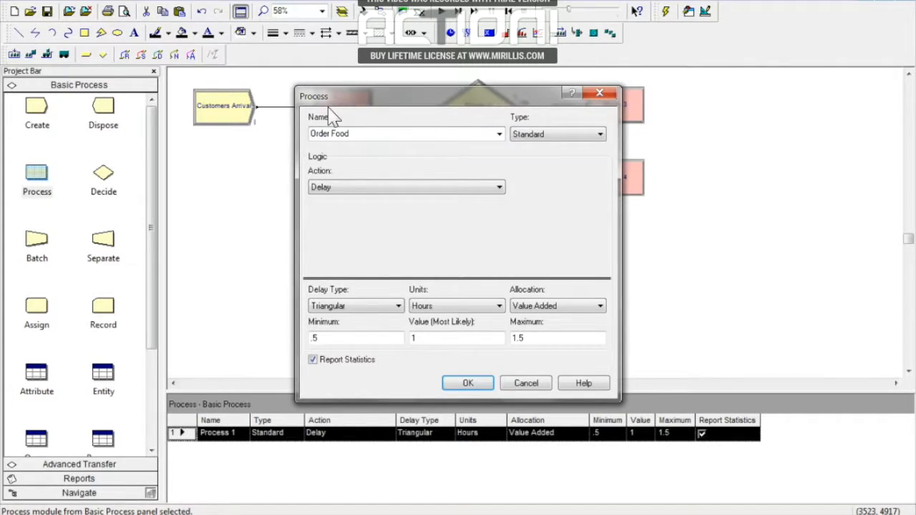
Step: Set the Order Food action to Seize Delay Release and add Resource 1 with a quantity of 1
{"action": "left_click", "coordinate": [474, 187]}
{"action": "left_click", "coordinate": [355, 217]}
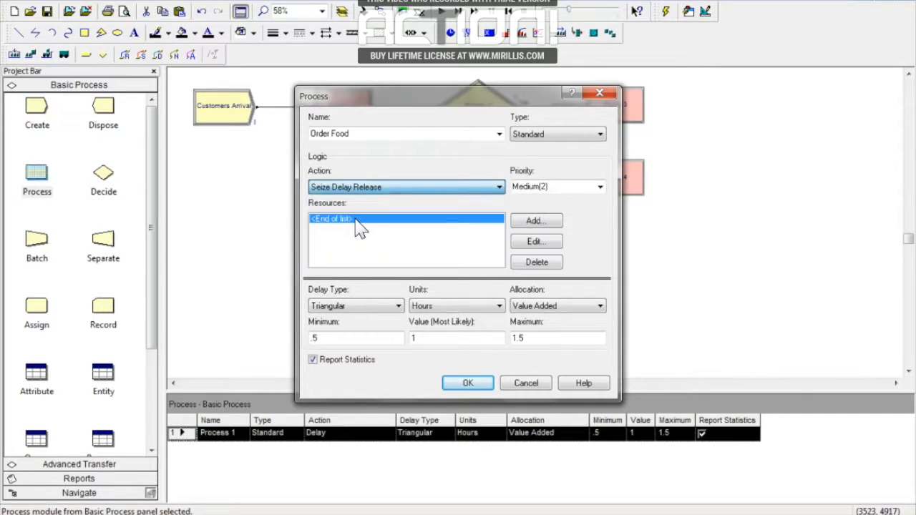
{"action": "left_click", "coordinate": [535, 221]}
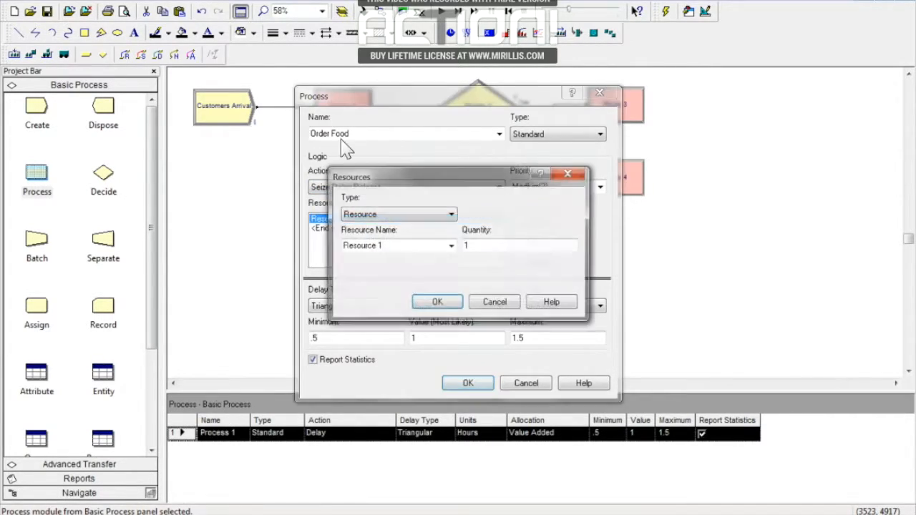
{"action": "left_click", "coordinate": [436, 303]}
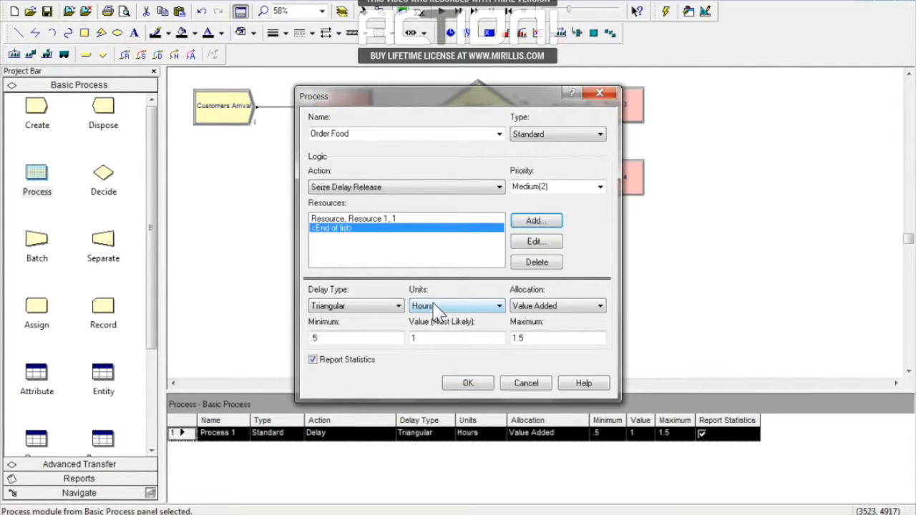
Step: Set the Order Food triangular delay to minutes with minimum 4, most likely value 5 and maximum 6
{"action": "left_click", "coordinate": [429, 307]}
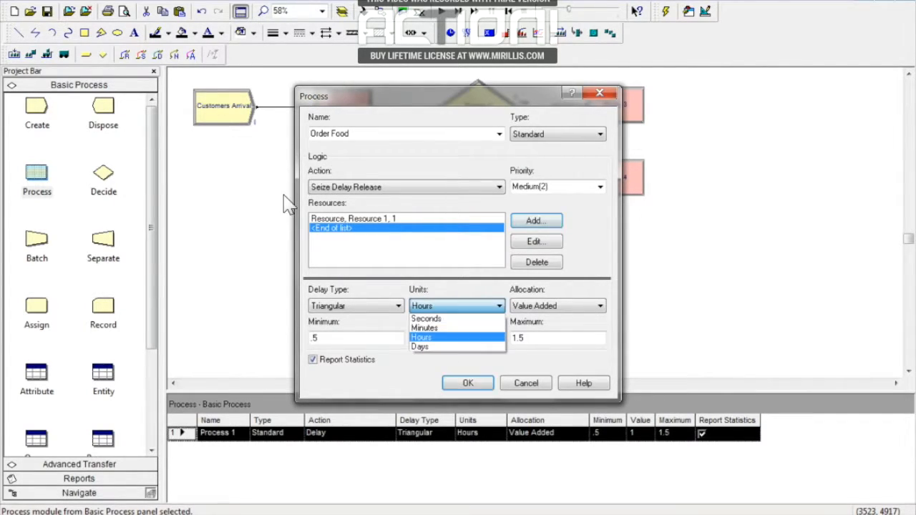
{"action": "left_click", "coordinate": [429, 328]}
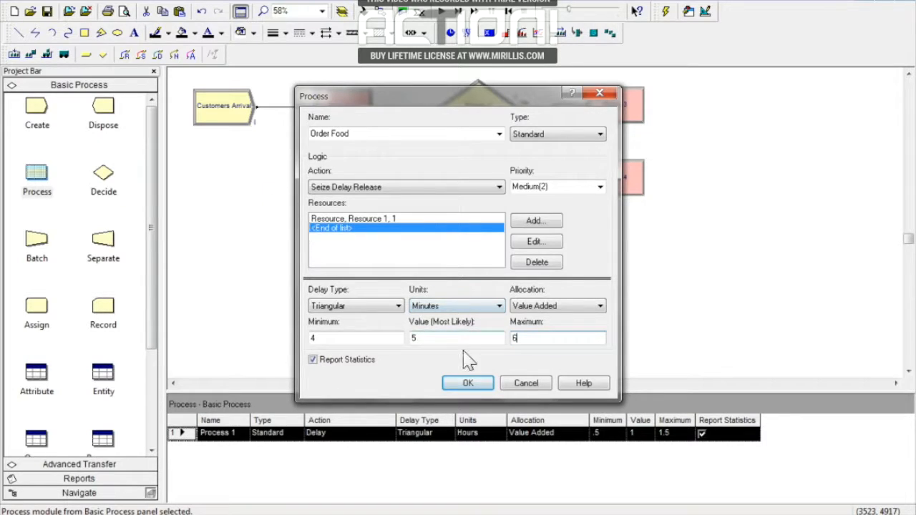
{"action": "left_click", "coordinate": [466, 384]}
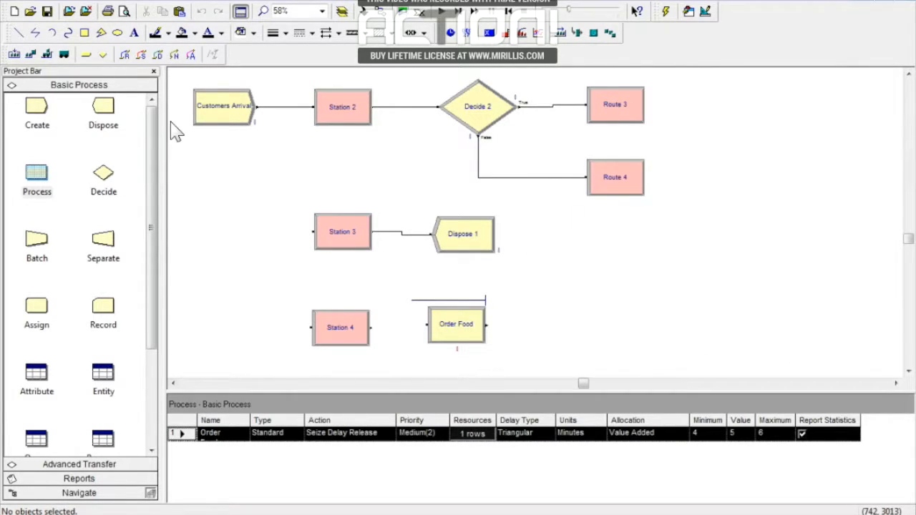
Step: Place a Decide module after Order Food, connect Station 4 through Order Food to it, and nudge it slightly down
{"action": "left_click_drag", "start_coordinate": [103, 178], "coordinate": [566, 330]}
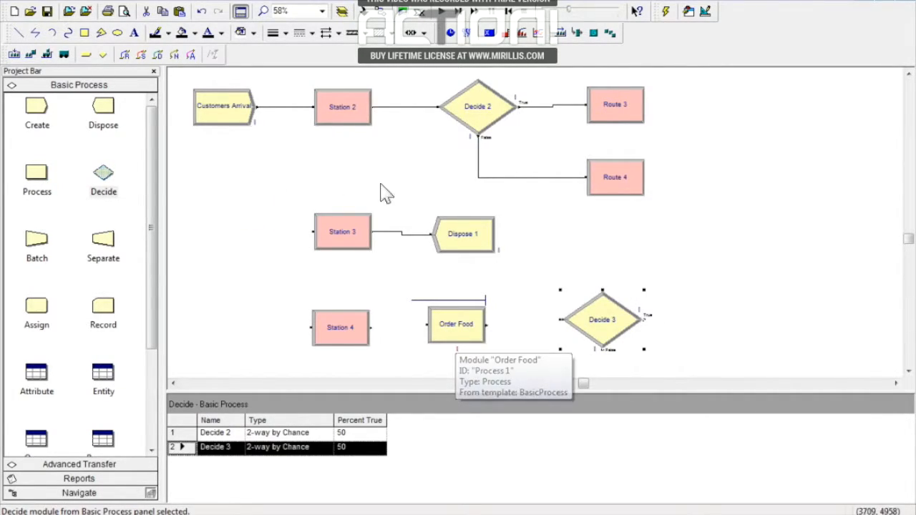
{"action": "left_click_drag", "start_coordinate": [907, 240], "coordinate": [909, 254]}
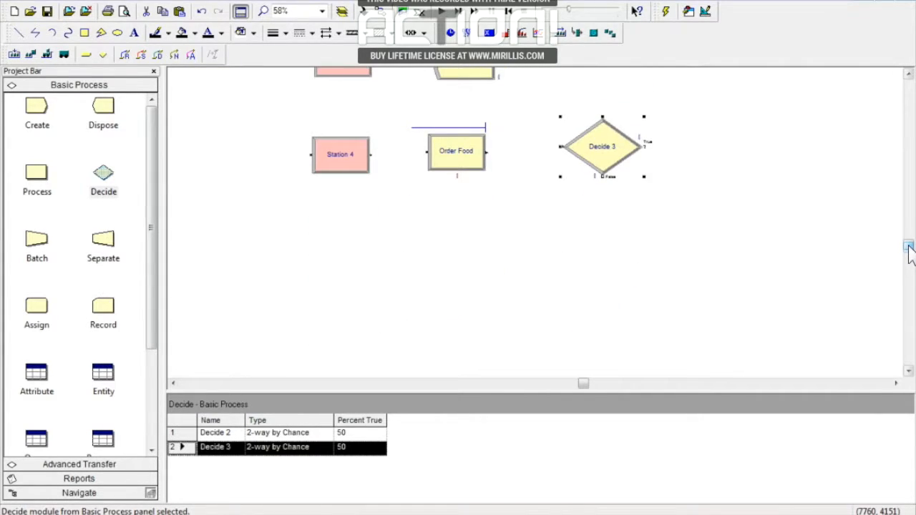
{"action": "left_click", "coordinate": [381, 13]}
{"action": "left_click", "coordinate": [370, 154]}
{"action": "left_click", "coordinate": [425, 157]}
{"action": "left_click", "coordinate": [382, 13]}
{"action": "left_click", "coordinate": [488, 152]}
{"action": "left_click", "coordinate": [561, 148]}
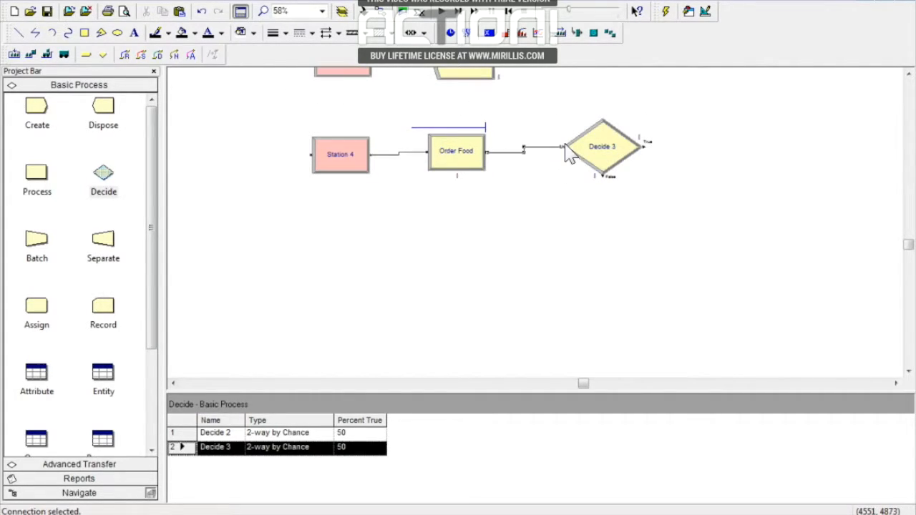
{"action": "left_click", "coordinate": [609, 155]}
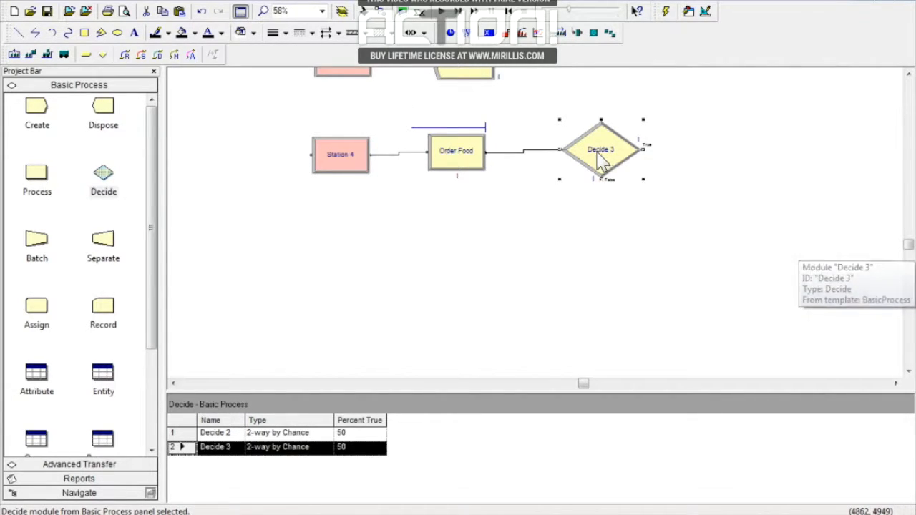
{"action": "scroll", "coordinate": [612, 61], "scroll_direction": "up", "scroll_amount": 6}
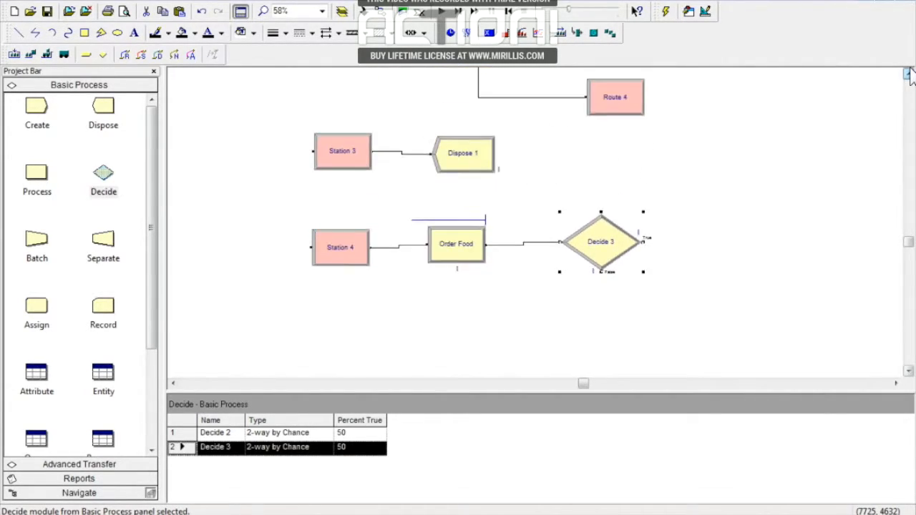
{"action": "left_click_drag", "start_coordinate": [909, 240], "coordinate": [910, 233]}
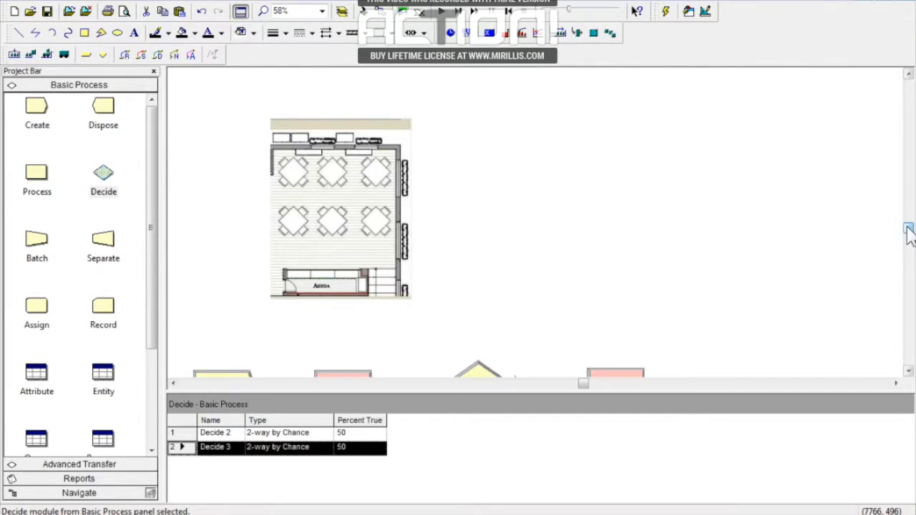
{"action": "left_click_drag", "start_coordinate": [909, 233], "coordinate": [910, 246]}
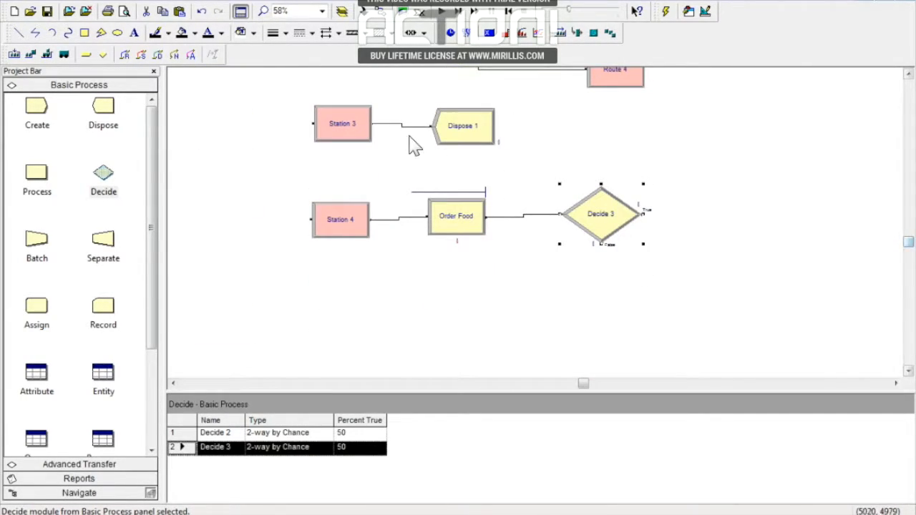
{"action": "double_click", "coordinate": [609, 218]}
{"action": "left_click", "coordinate": [581, 201]}
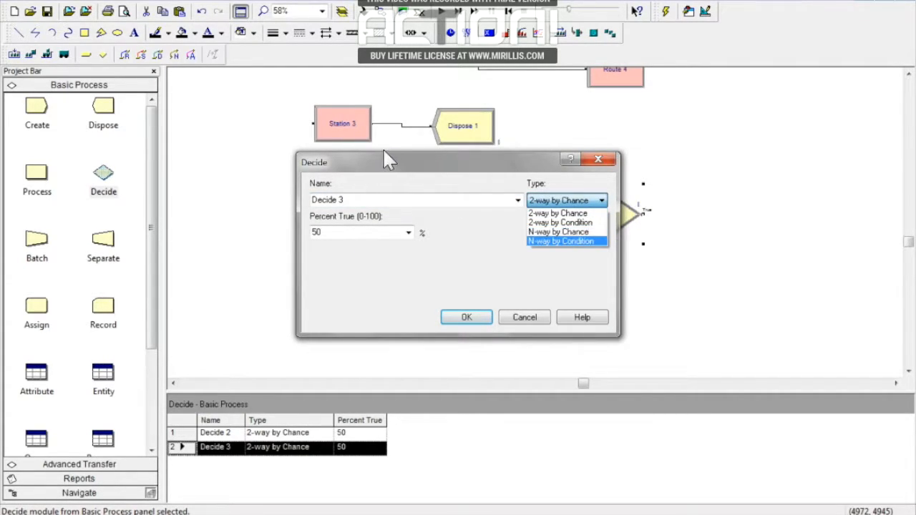
{"action": "left_click", "coordinate": [573, 241]}
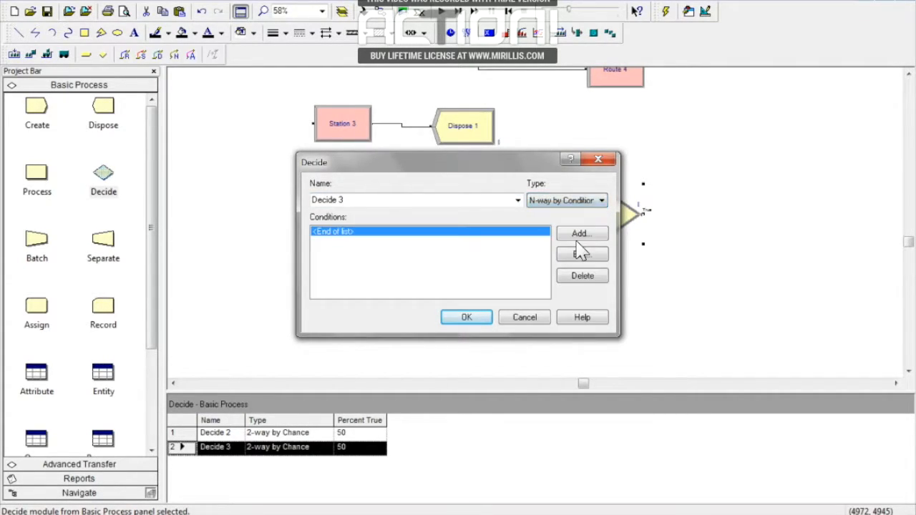
{"action": "left_click", "coordinate": [469, 319]}
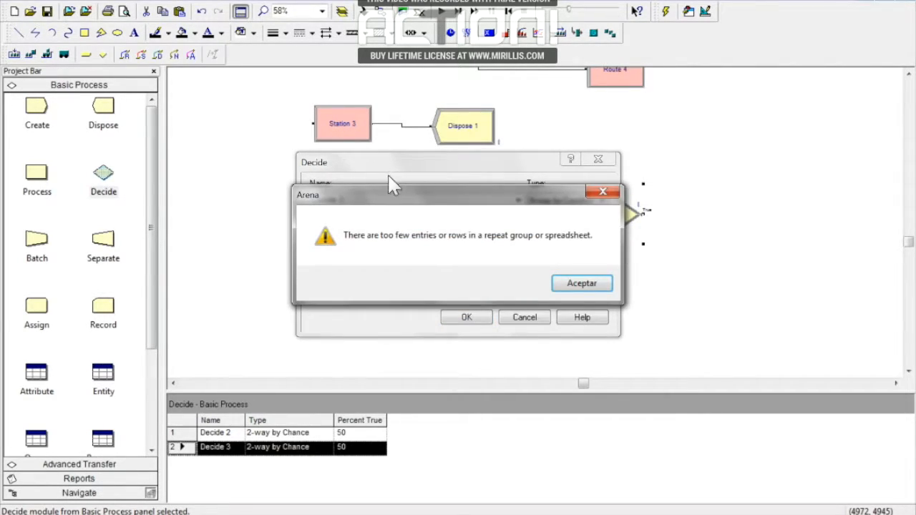
{"action": "left_click", "coordinate": [582, 284]}
{"action": "left_click", "coordinate": [467, 318]}
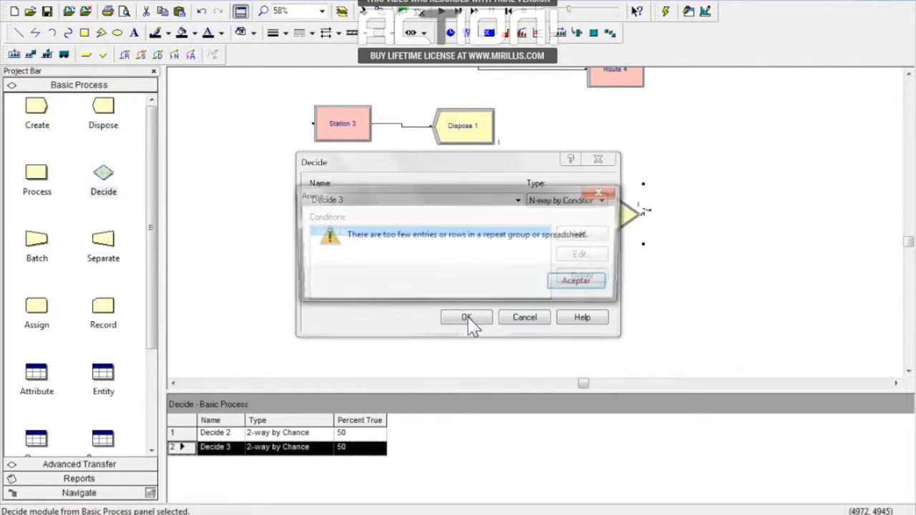
{"action": "left_click", "coordinate": [580, 284]}
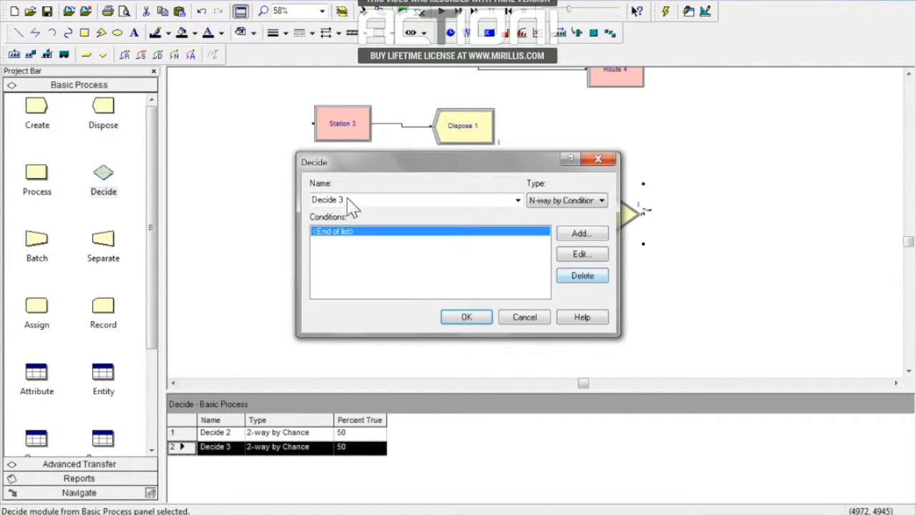
{"action": "left_click", "coordinate": [517, 319]}
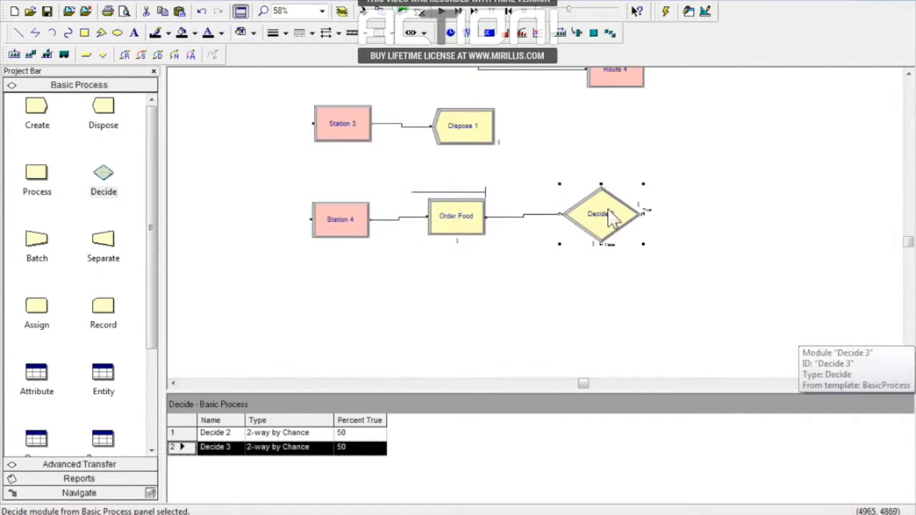
Step: Place six Route modules from Advanced Transfer in a column beyond Decide 3 and nudge the topmost one slightly down
{"action": "left_click", "coordinate": [896, 384]}
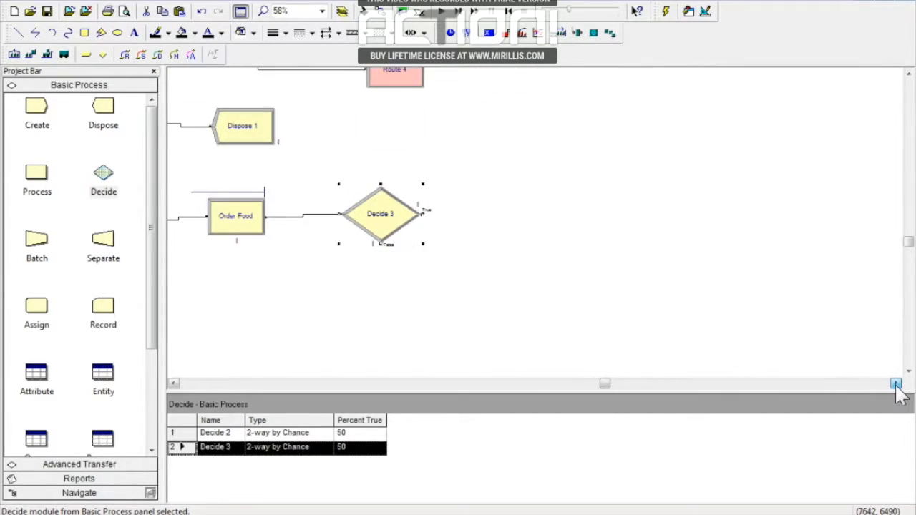
{"action": "left_click", "coordinate": [394, 327]}
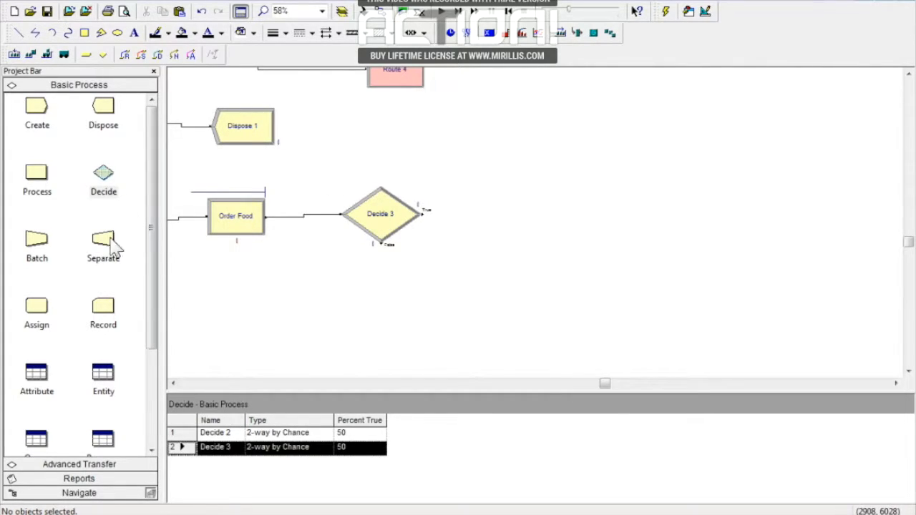
{"action": "left_click", "coordinate": [174, 384]}
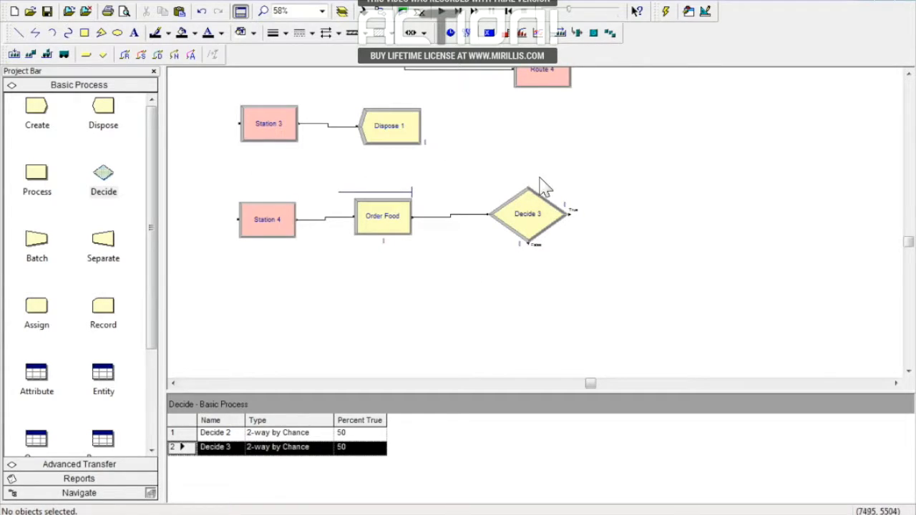
{"action": "left_click", "coordinate": [909, 372]}
{"action": "left_click", "coordinate": [909, 373]}
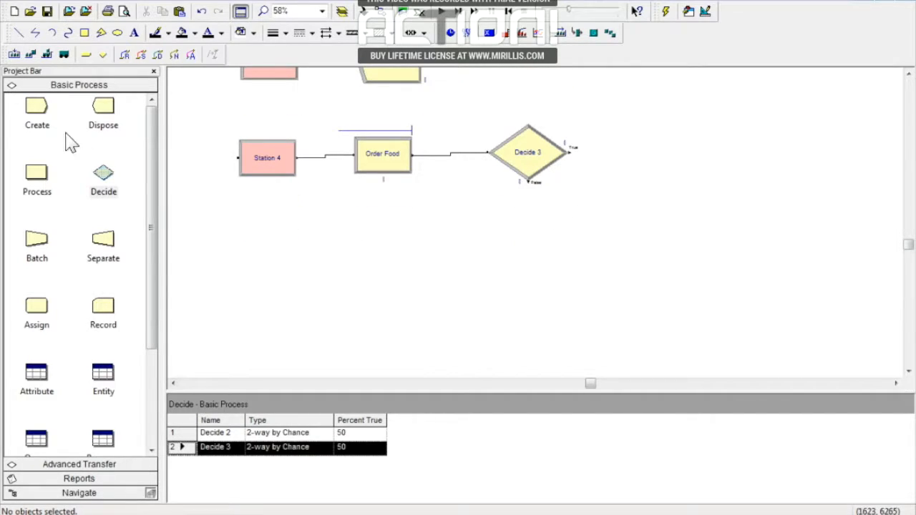
{"action": "left_click", "coordinate": [78, 464]}
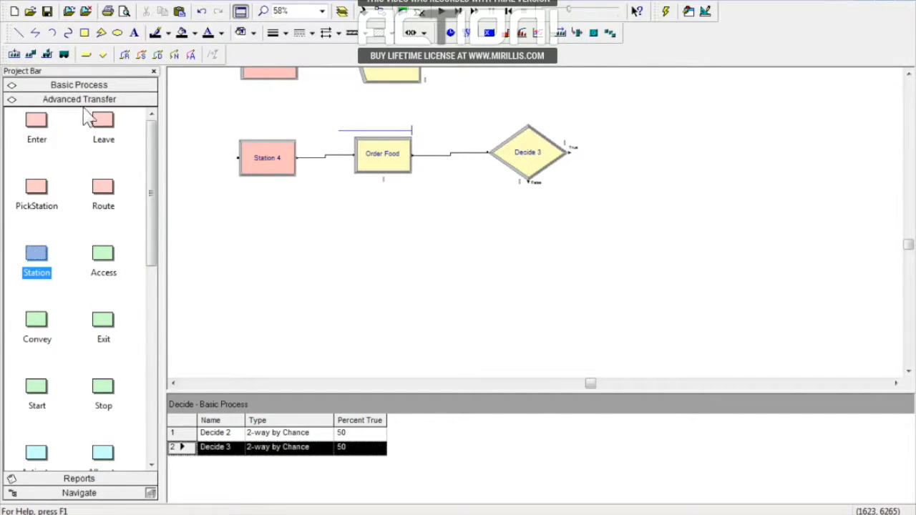
{"action": "left_click_drag", "start_coordinate": [102, 197], "coordinate": [617, 152]}
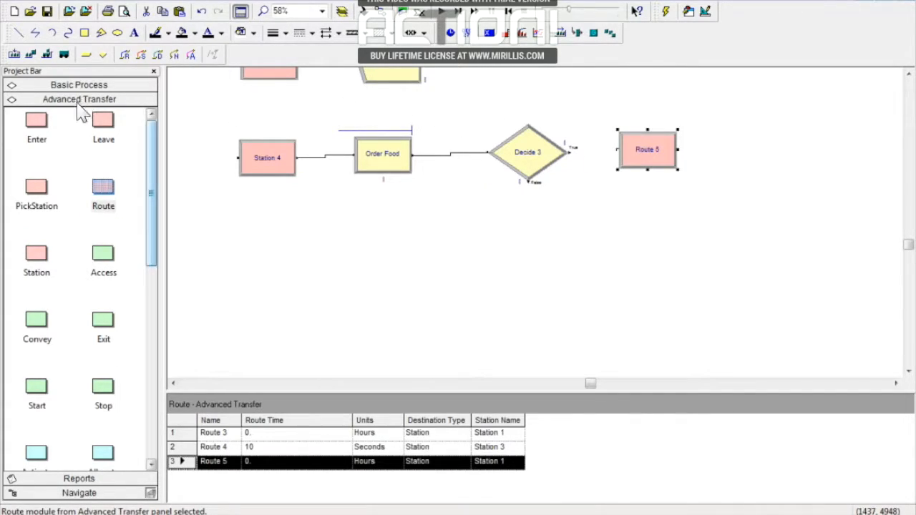
{"action": "left_click_drag", "start_coordinate": [102, 197], "coordinate": [623, 207]}
{"action": "left_click_drag", "start_coordinate": [105, 189], "coordinate": [618, 253]}
{"action": "left_click_drag", "start_coordinate": [103, 192], "coordinate": [622, 307]}
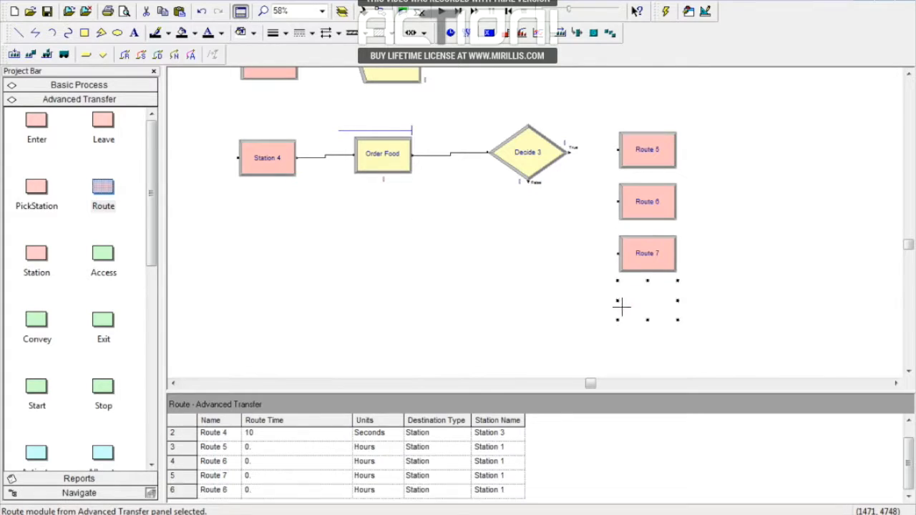
{"action": "left_click_drag", "start_coordinate": [102, 203], "coordinate": [620, 356]}
{"action": "left_click", "coordinate": [910, 374]}
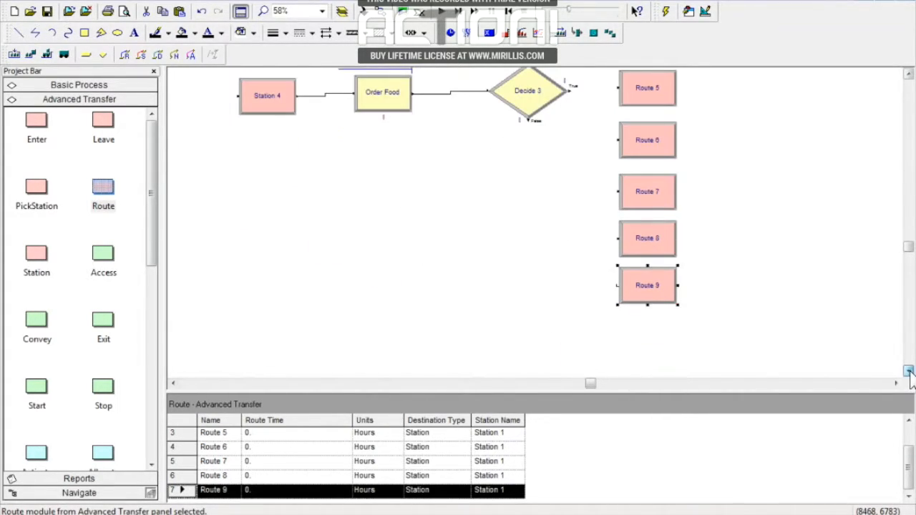
{"action": "left_click_drag", "start_coordinate": [102, 192], "coordinate": [624, 285]}
{"action": "mouse_move", "coordinate": [640, 98]}
{"action": "left_mouse_down"}
{"action": "mouse_move", "coordinate": [646, 106]}
{"action": "mouse_move", "coordinate": [639, 103]}
{"action": "left_mouse_up"}
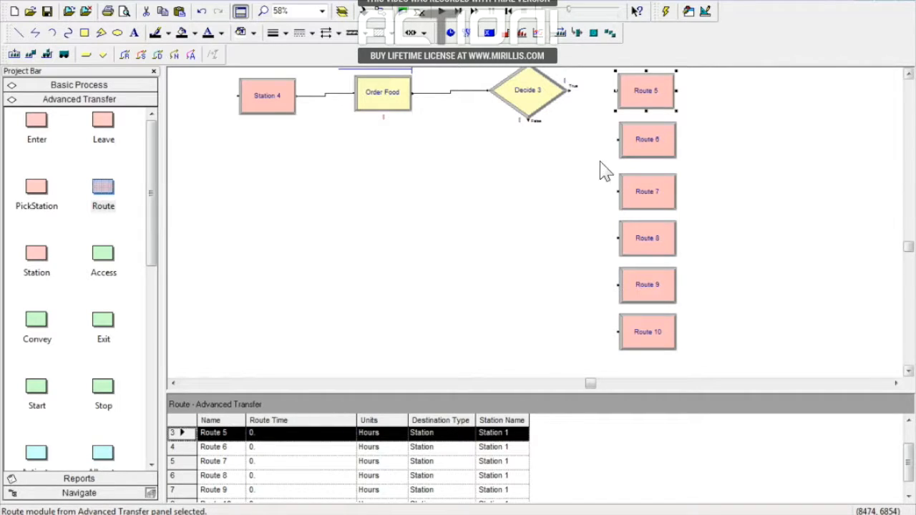
{"action": "left_click", "coordinate": [896, 384]}
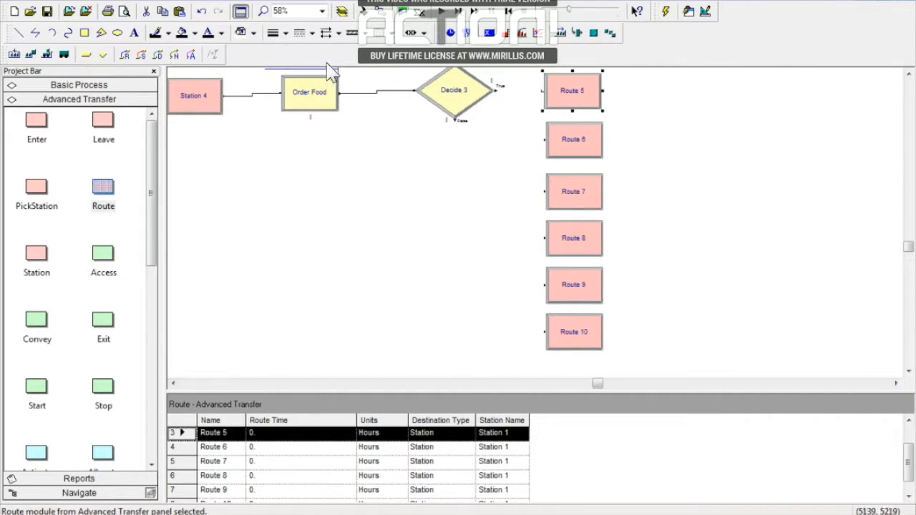
{"action": "left_click", "coordinate": [896, 384]}
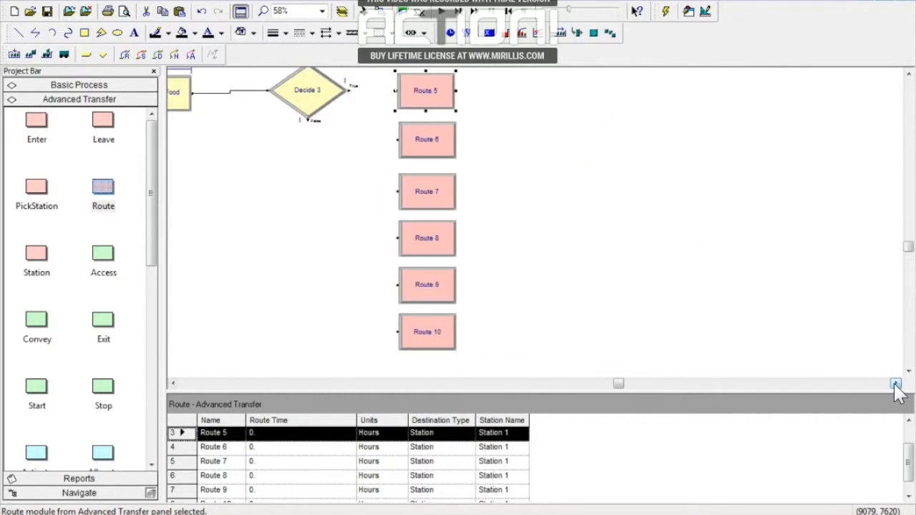
{"action": "left_click", "coordinate": [907, 75]}
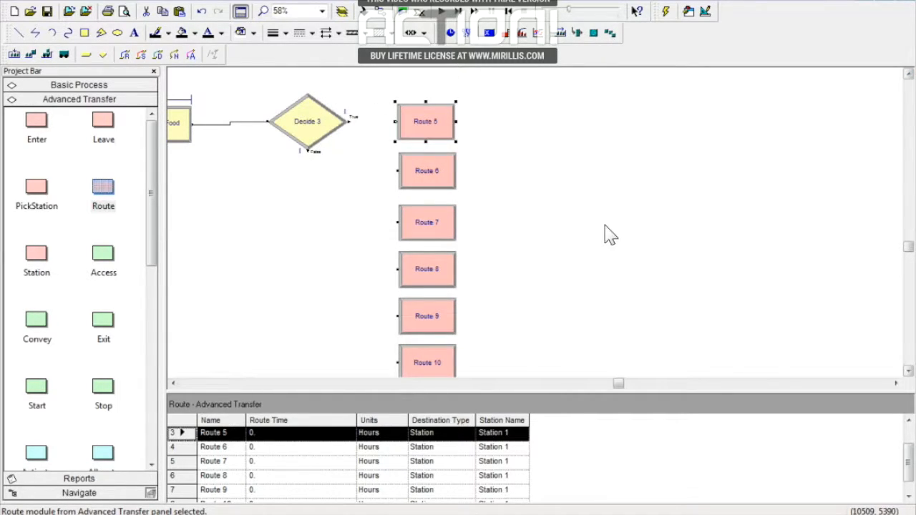
{"action": "left_click", "coordinate": [907, 371]}
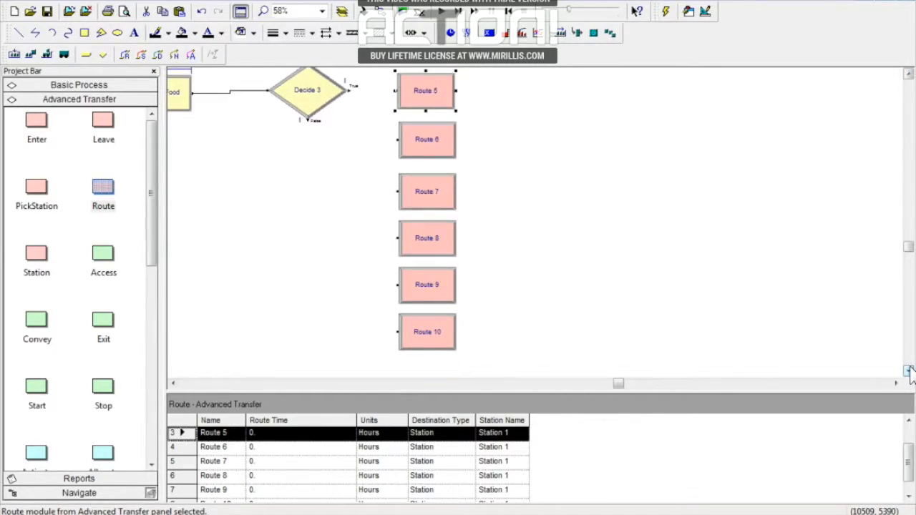
{"action": "left_click", "coordinate": [371, 113]}
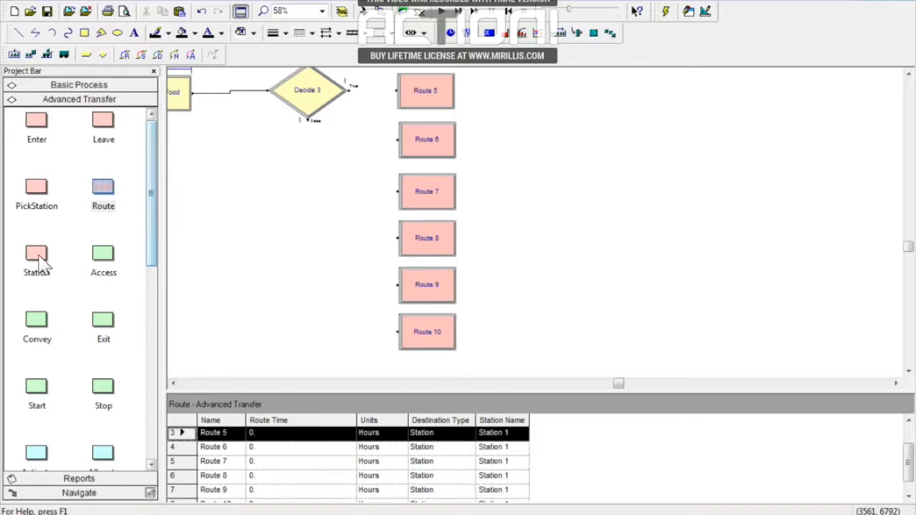
Step: Place two Station modules beside Route 5 and Route 6, delete the connector between them, and align both with the routes
{"action": "left_click_drag", "start_coordinate": [37, 258], "coordinate": [523, 91]}
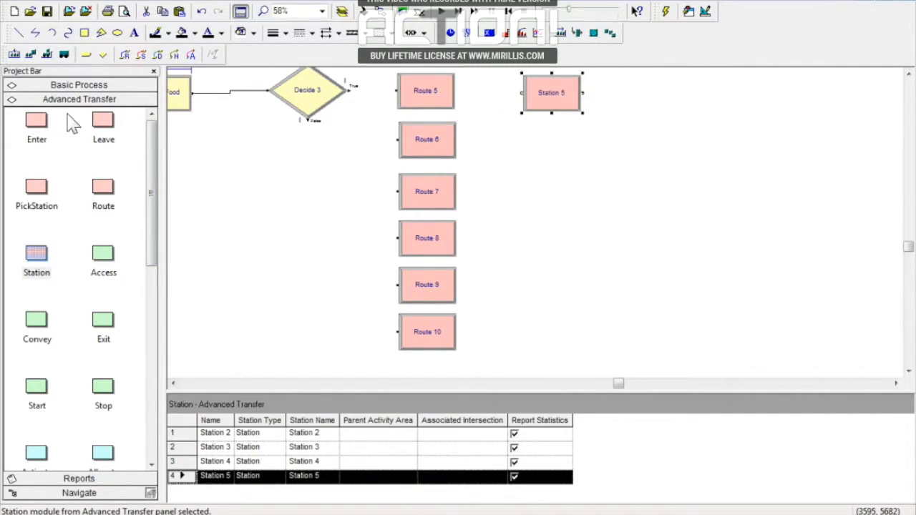
{"action": "left_click_drag", "start_coordinate": [36, 256], "coordinate": [526, 145]}
{"action": "left_click", "coordinate": [590, 113]}
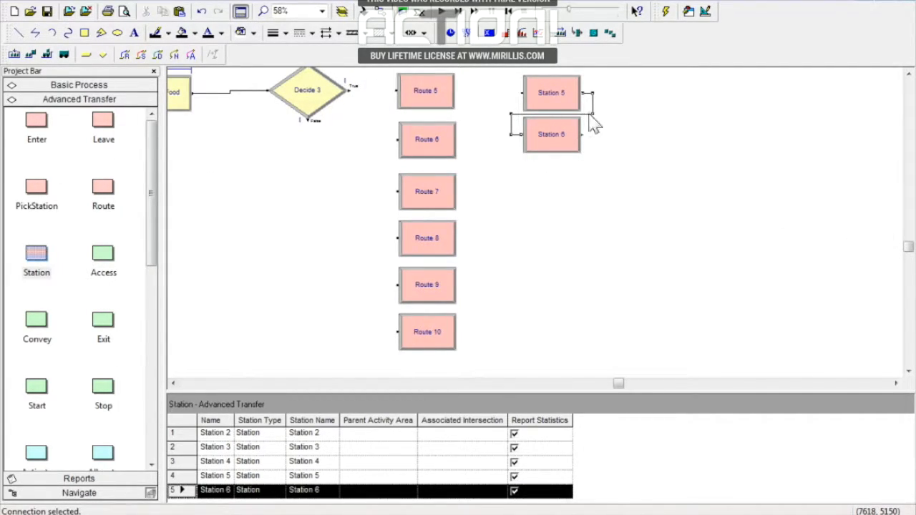
{"action": "right_click", "coordinate": [589, 113]}
{"action": "left_click", "coordinate": [627, 171]}
{"action": "left_click", "coordinate": [552, 138]}
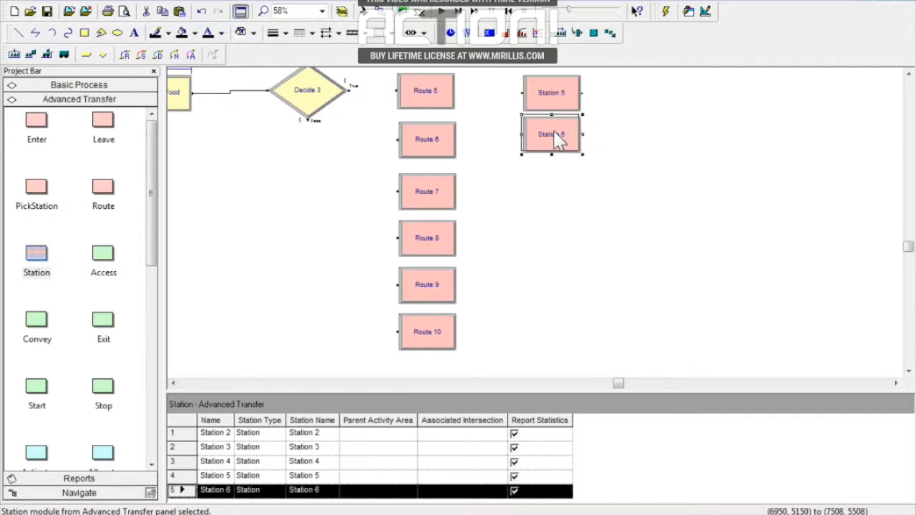
{"action": "left_click_drag", "start_coordinate": [552, 100], "coordinate": [552, 96]}
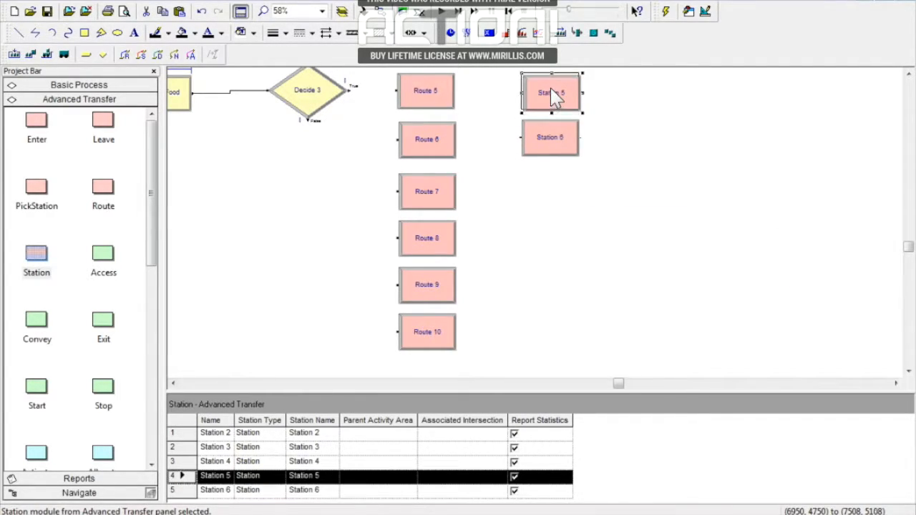
{"action": "left_click", "coordinate": [536, 229]}
Step: Place four more Station modules beside Route 7 through Route 10 and delete the connector between Station 9 and Station 10
{"action": "left_click_drag", "start_coordinate": [31, 270], "coordinate": [522, 193]}
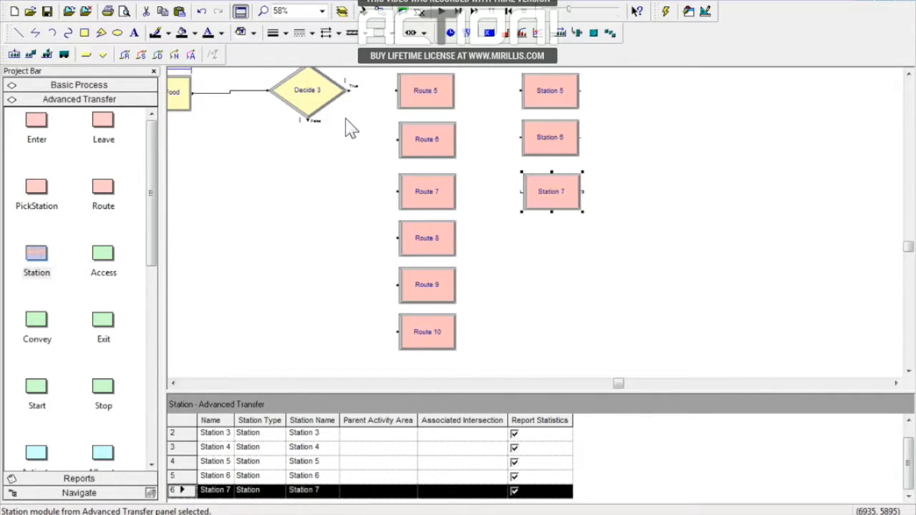
{"action": "left_click", "coordinate": [348, 179]}
{"action": "left_click_drag", "start_coordinate": [31, 169], "coordinate": [525, 248]}
{"action": "left_click", "coordinate": [505, 281]}
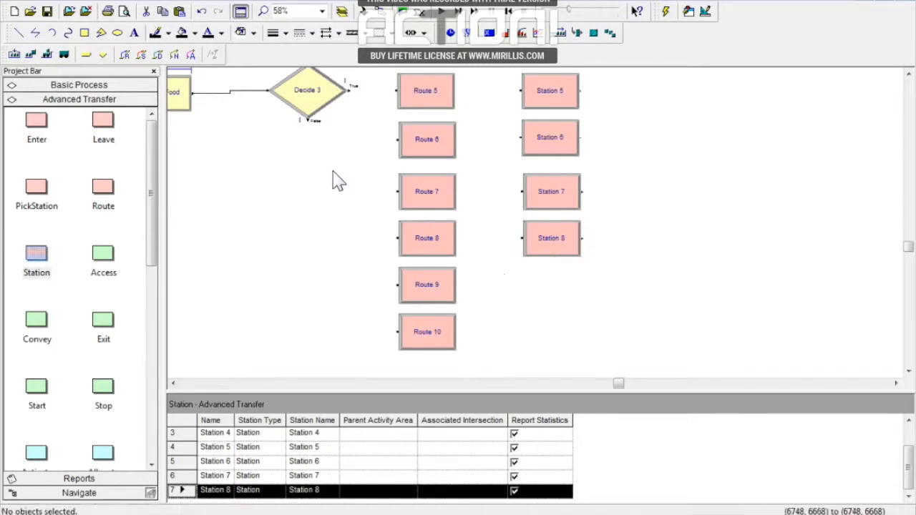
{"action": "left_click_drag", "start_coordinate": [28, 261], "coordinate": [524, 293]}
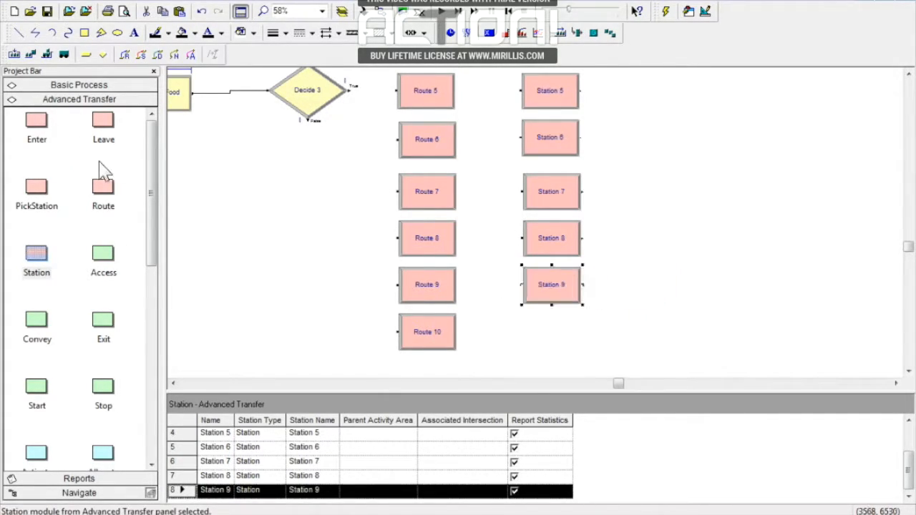
{"action": "left_click_drag", "start_coordinate": [35, 252], "coordinate": [524, 338]}
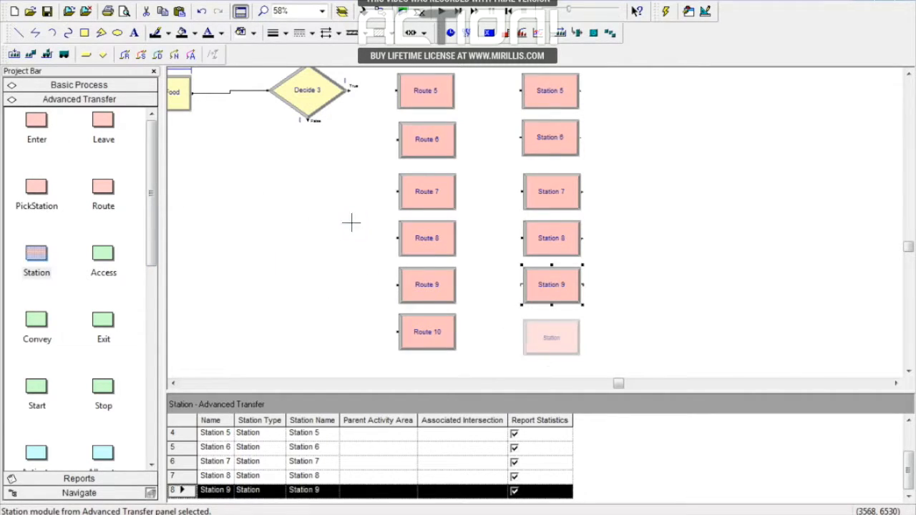
{"action": "left_click", "coordinate": [594, 312]}
{"action": "right_click", "coordinate": [592, 310]}
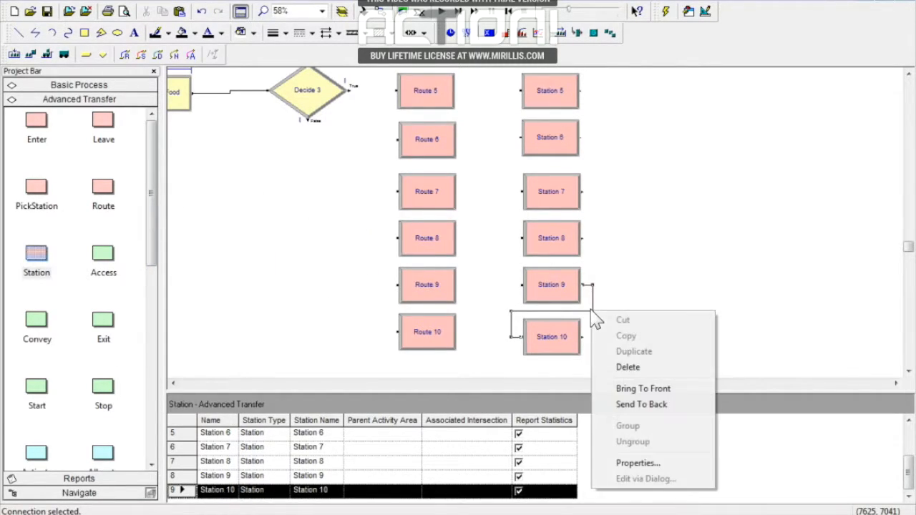
{"action": "left_click", "coordinate": [630, 369]}
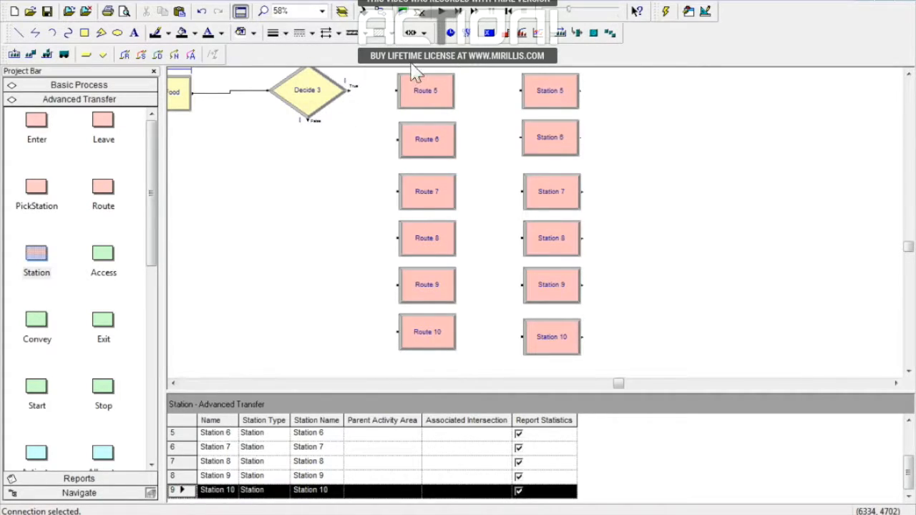
Step: Place three Process modules beside Station 5, Station 6 and Station 7, and delete the connector between Process 3 and Process 4
{"action": "left_click", "coordinate": [173, 383]}
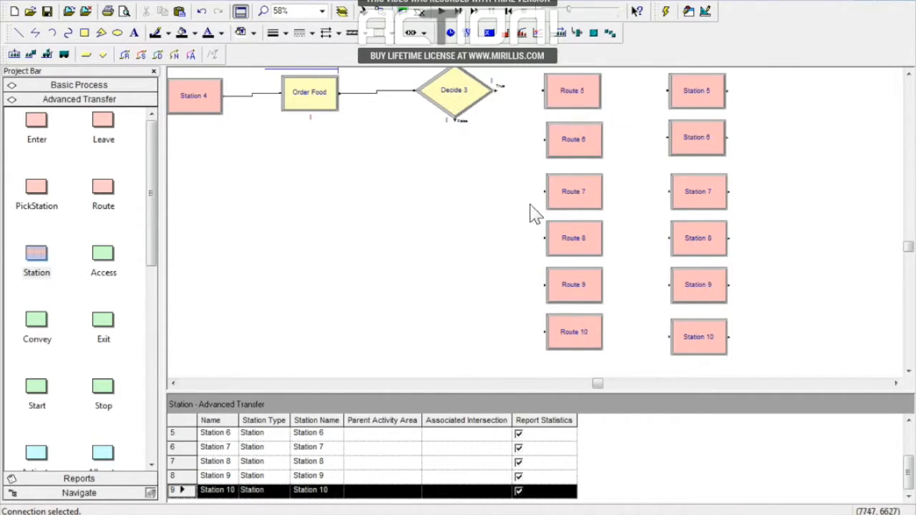
{"action": "left_click", "coordinate": [895, 384]}
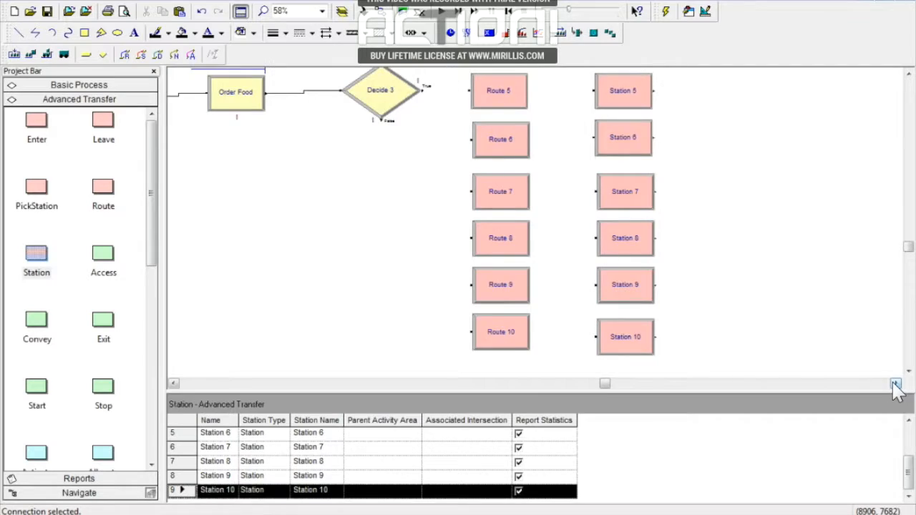
{"action": "left_click", "coordinate": [896, 385]}
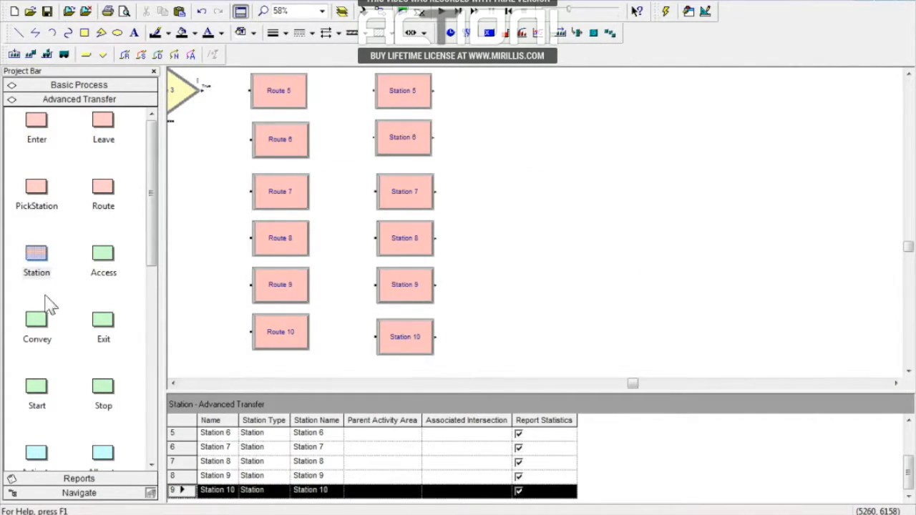
{"action": "left_click", "coordinate": [80, 88]}
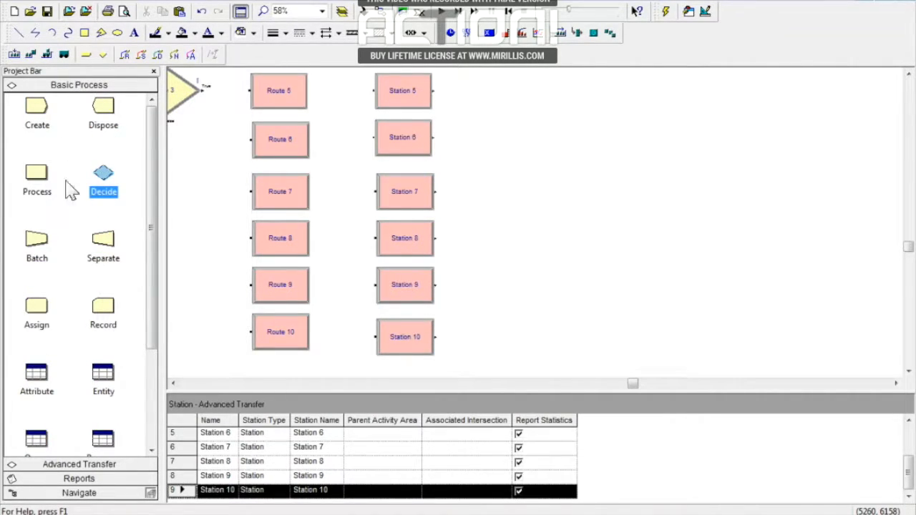
{"action": "left_click_drag", "start_coordinate": [36, 178], "coordinate": [471, 86]}
{"action": "left_click_drag", "start_coordinate": [36, 184], "coordinate": [468, 150]}
{"action": "left_click_drag", "start_coordinate": [37, 179], "coordinate": [470, 192]}
{"action": "left_click", "coordinate": [539, 164]}
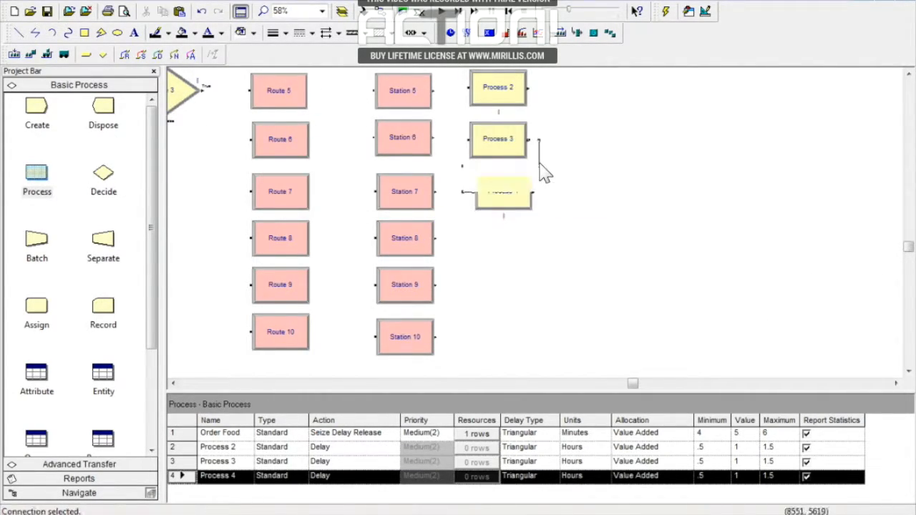
{"action": "right_click", "coordinate": [541, 172]}
{"action": "left_click", "coordinate": [601, 215]}
Step: Place three more Process modules beside Station 8, Station 9 and Station 10, and shift Process 3 into line with the column
{"action": "left_click_drag", "start_coordinate": [44, 188], "coordinate": [473, 251]}
{"action": "left_click_drag", "start_coordinate": [41, 180], "coordinate": [471, 288]}
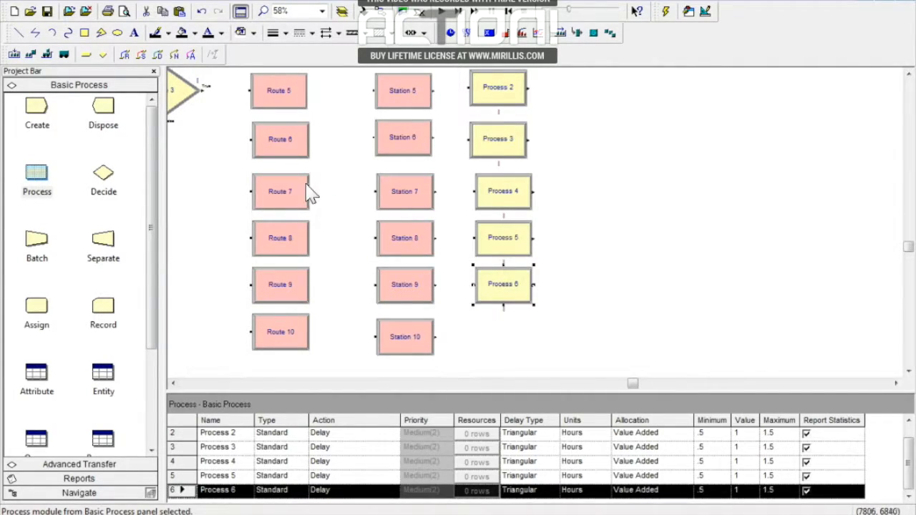
{"action": "left_click_drag", "start_coordinate": [37, 175], "coordinate": [475, 342]}
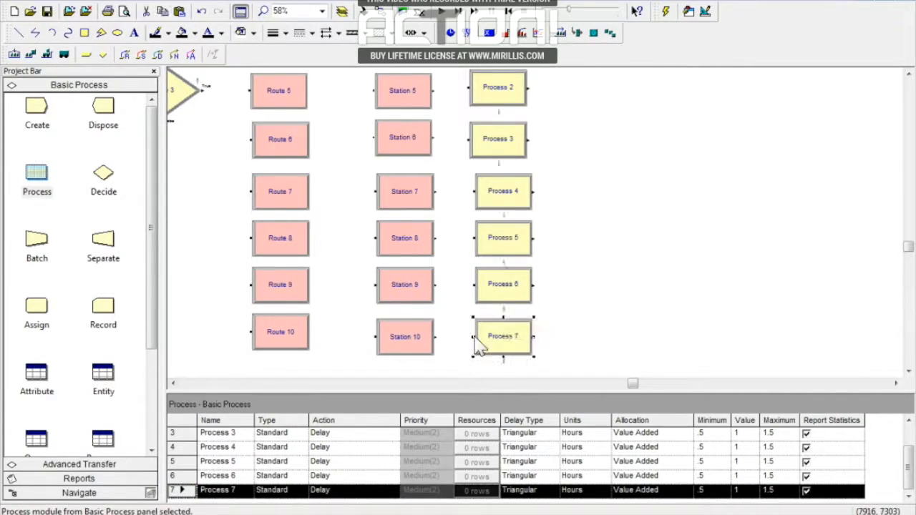
{"action": "left_click_drag", "start_coordinate": [501, 147], "coordinate": [505, 153]}
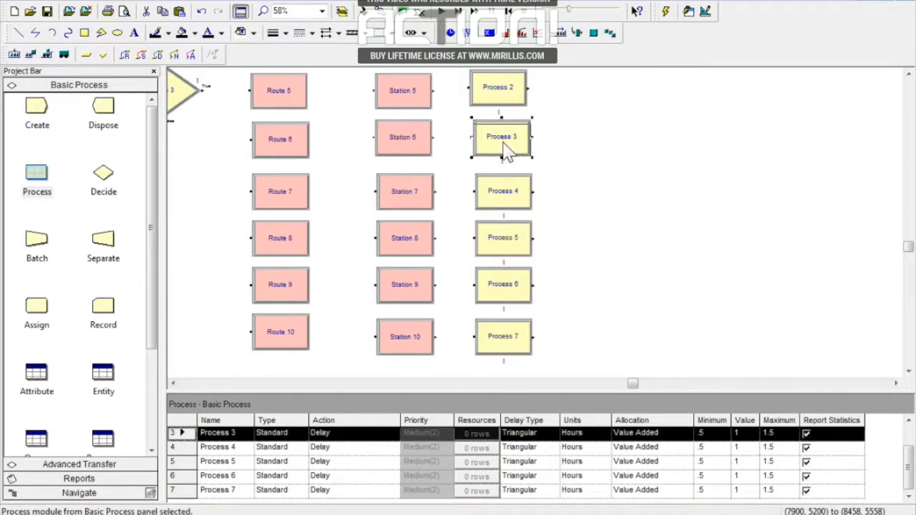
Step: Set the Process 2 action to Seize Delay Release and add a resource named table 1 with a quantity of 1
{"action": "double_click", "coordinate": [501, 88]}
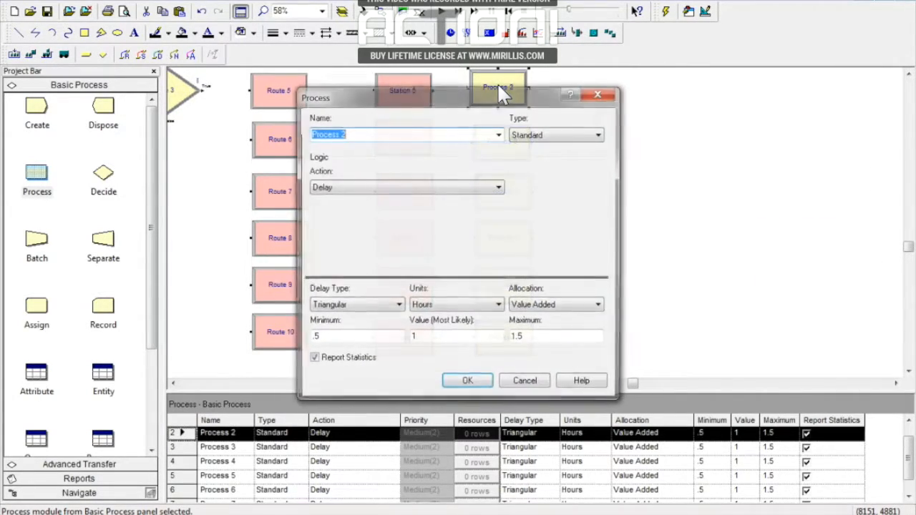
{"action": "left_click", "coordinate": [464, 188]}
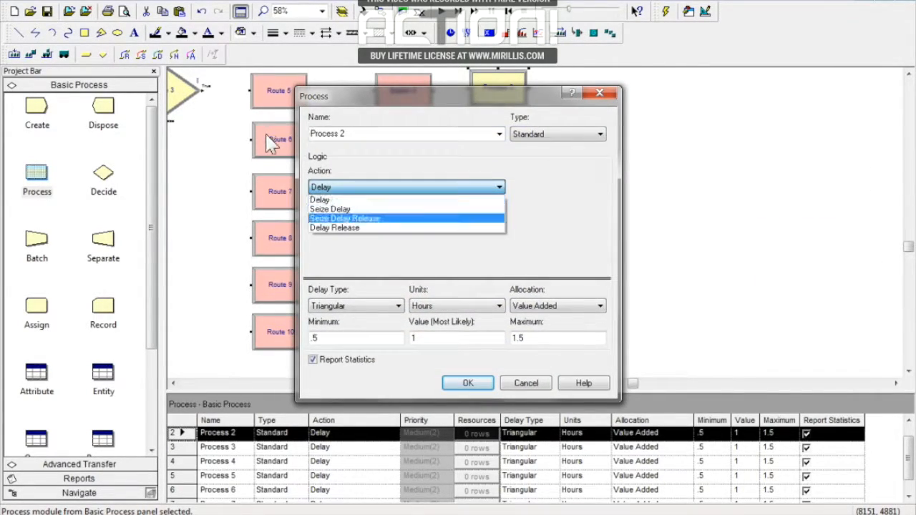
{"action": "left_click", "coordinate": [374, 215]}
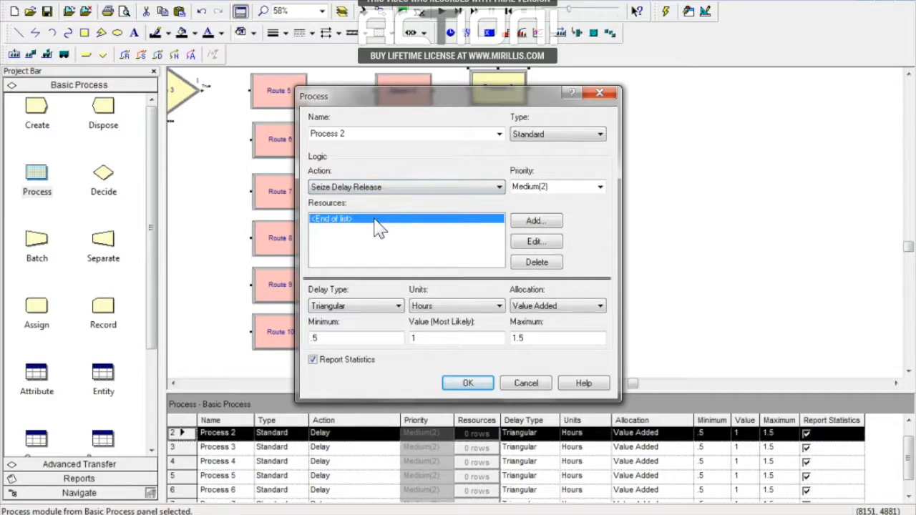
{"action": "left_click", "coordinate": [536, 220]}
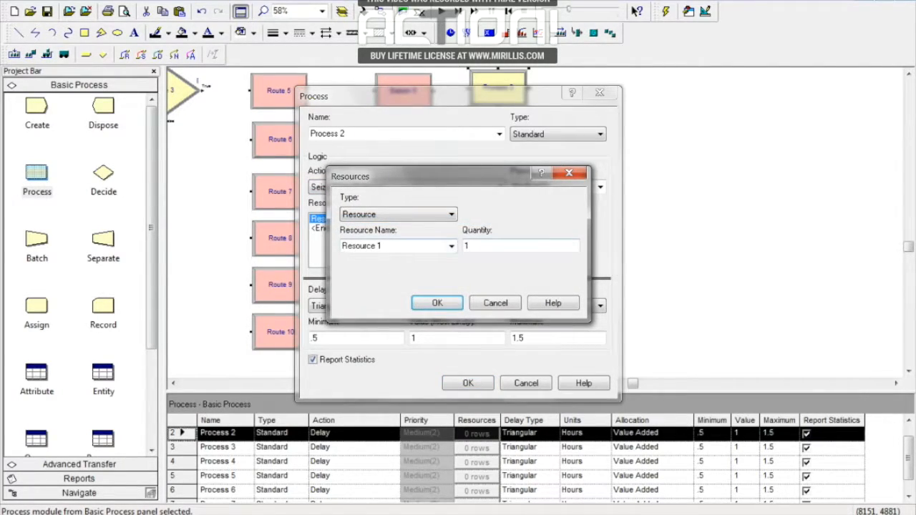
{"action": "left_click", "coordinate": [376, 246]}
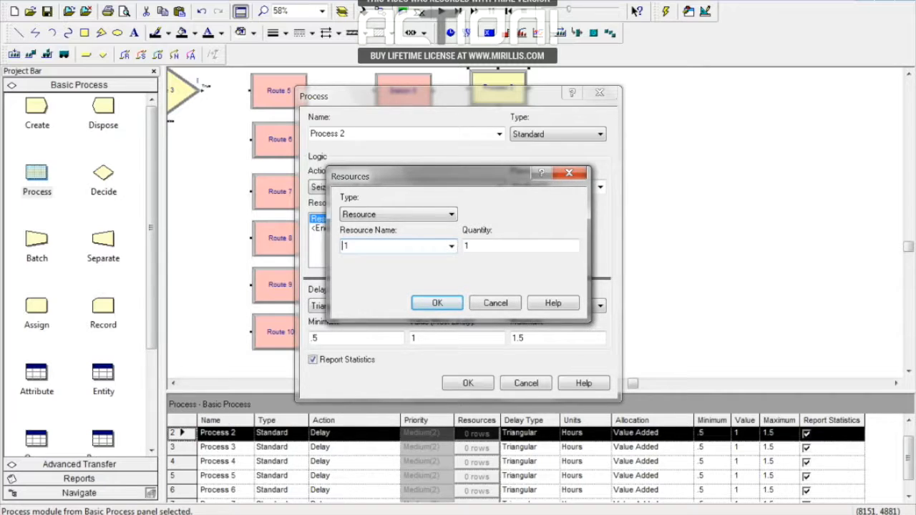
{"action": "left_click", "coordinate": [438, 302]}
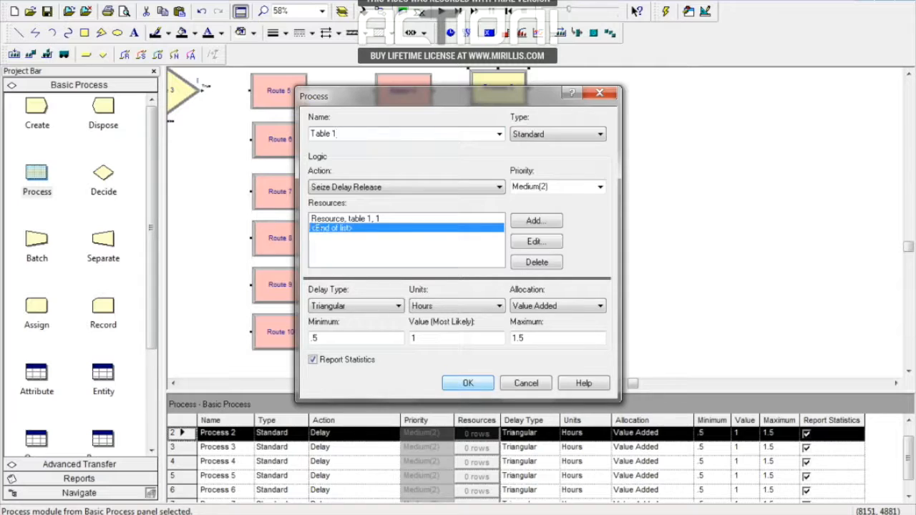
Step: Rename Process 2 as Table 1 and set its delay units to minutes
{"action": "left_click", "coordinate": [464, 308]}
{"action": "left_click", "coordinate": [426, 328]}
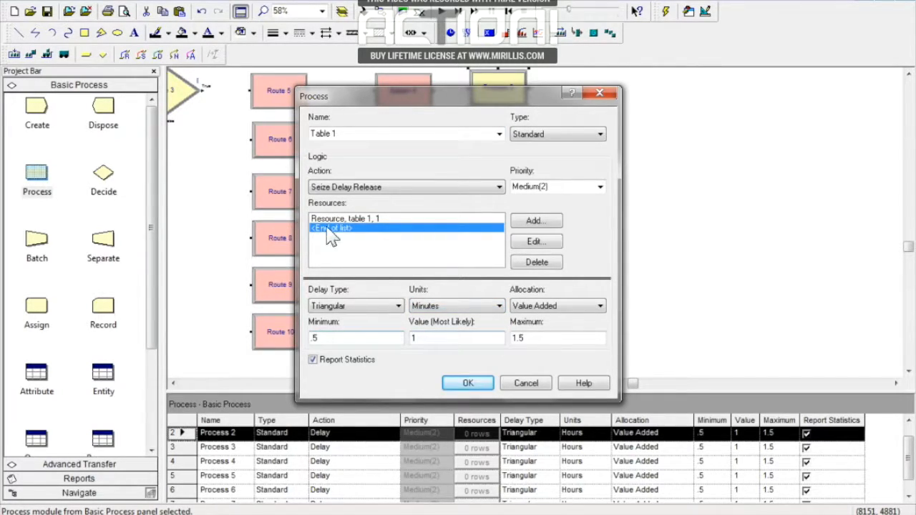
{"action": "left_click", "coordinate": [467, 385]}
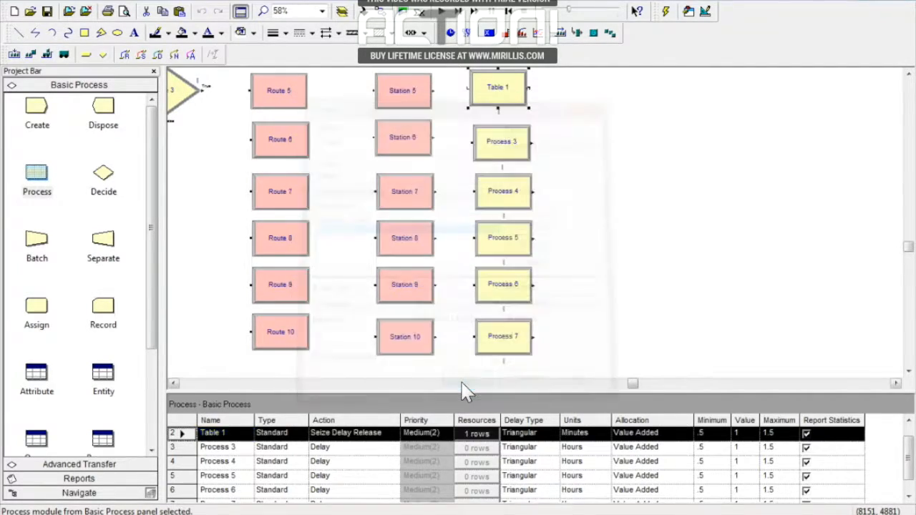
Step: Rename Process 3 as Table 2 and set its action to Seize Delay Release
{"action": "double_click", "coordinate": [500, 142]}
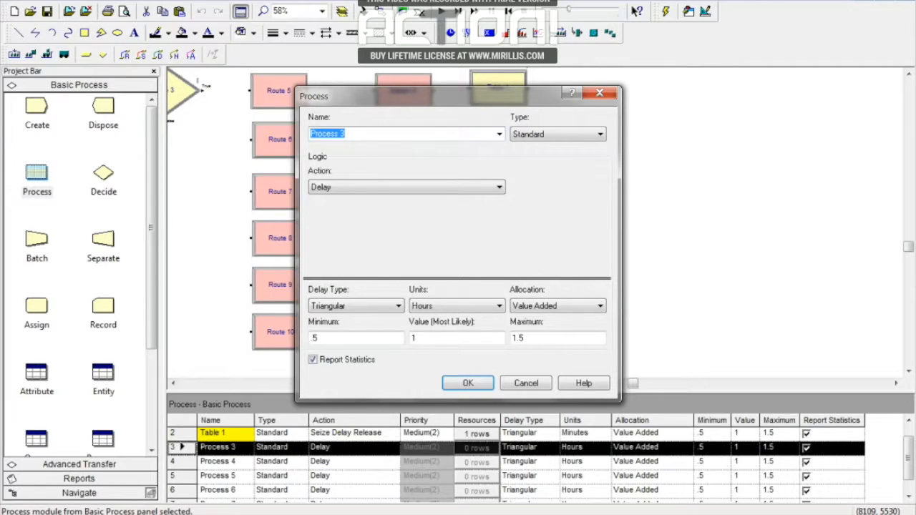
{"action": "type", "text": "Table 2"}
{"action": "left_click", "coordinate": [415, 187]}
{"action": "left_click", "coordinate": [362, 218]}
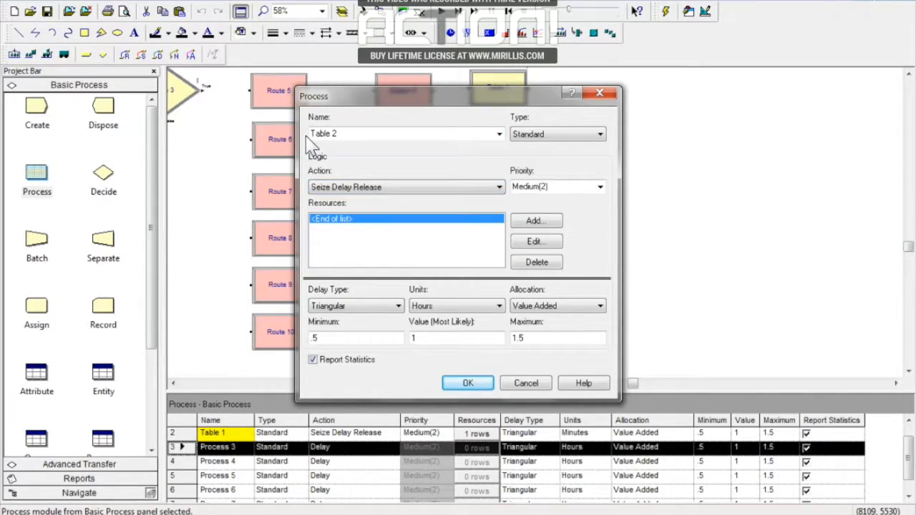
Step: Add a resource named table 2 with a quantity of 1 to the Table 2 process
{"action": "left_click", "coordinate": [535, 240]}
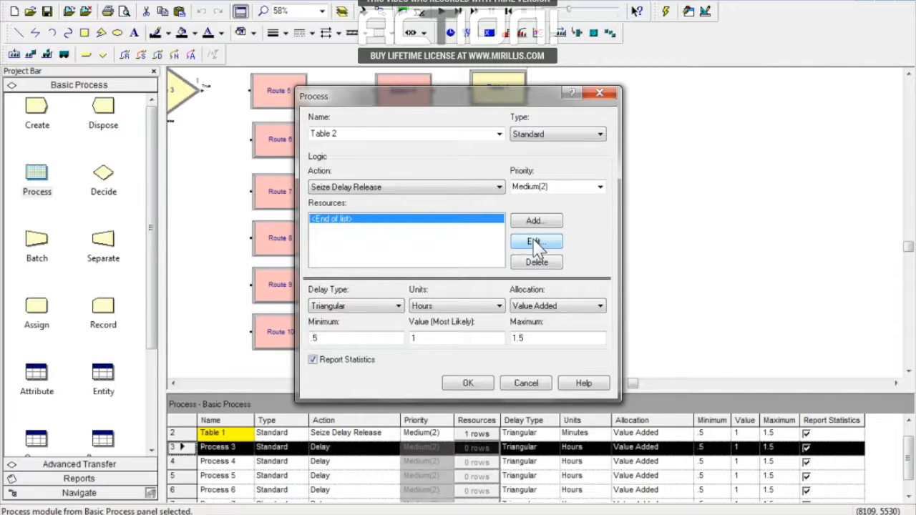
{"action": "left_click", "coordinate": [537, 220]}
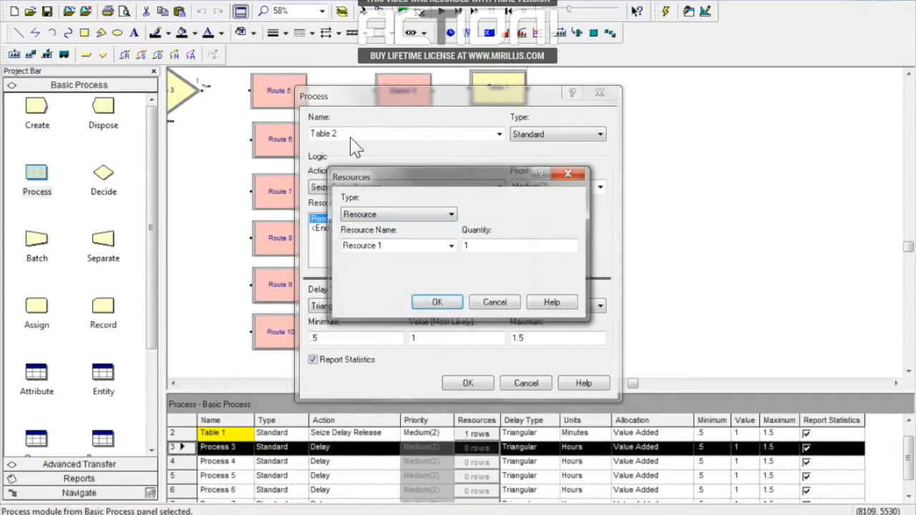
{"action": "type", "text": "tab"}
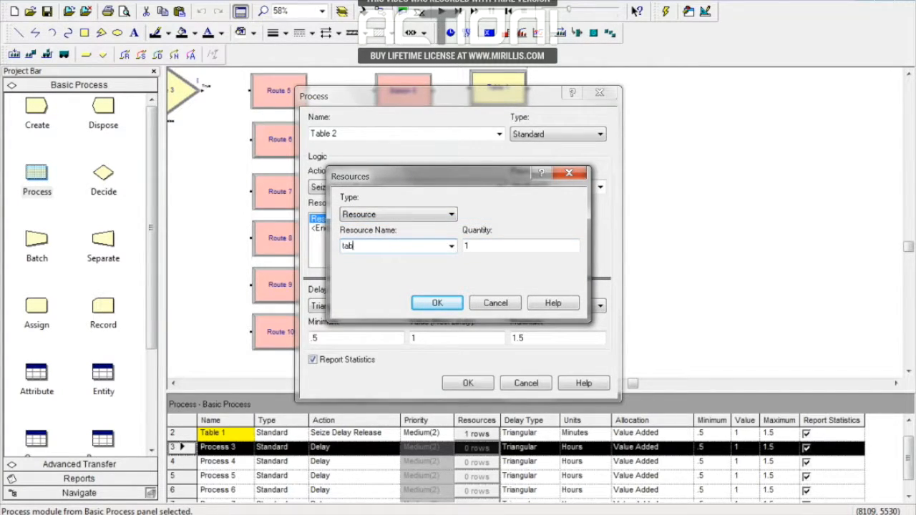
{"action": "type", "text": "le 2"}
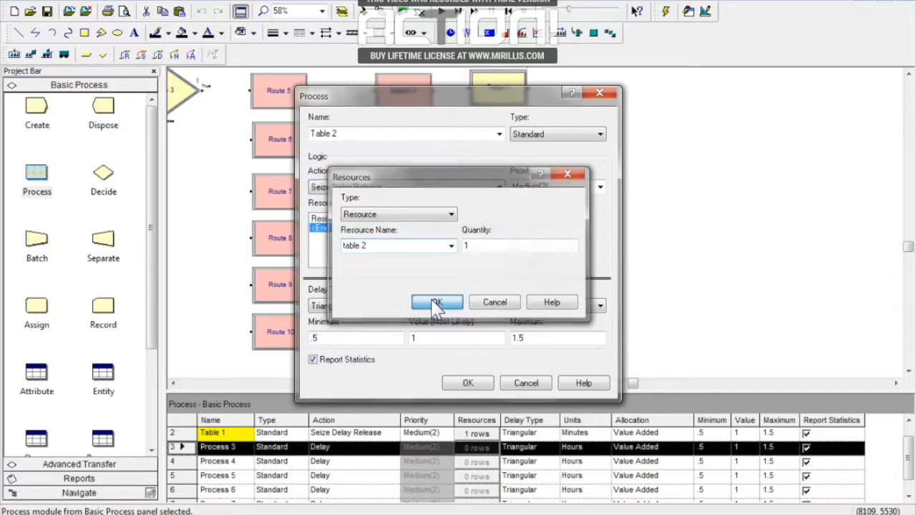
{"action": "left_click", "coordinate": [438, 303]}
{"action": "left_click", "coordinate": [467, 383]}
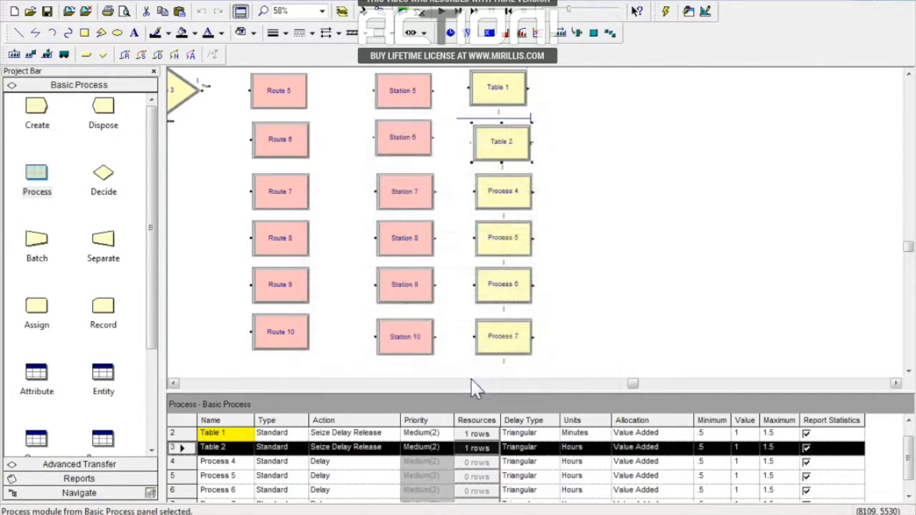
Step: Set the Process 4 action to Seize Delay Release and add a resource named table 3 with a quantity of 1
{"action": "double_click", "coordinate": [503, 199]}
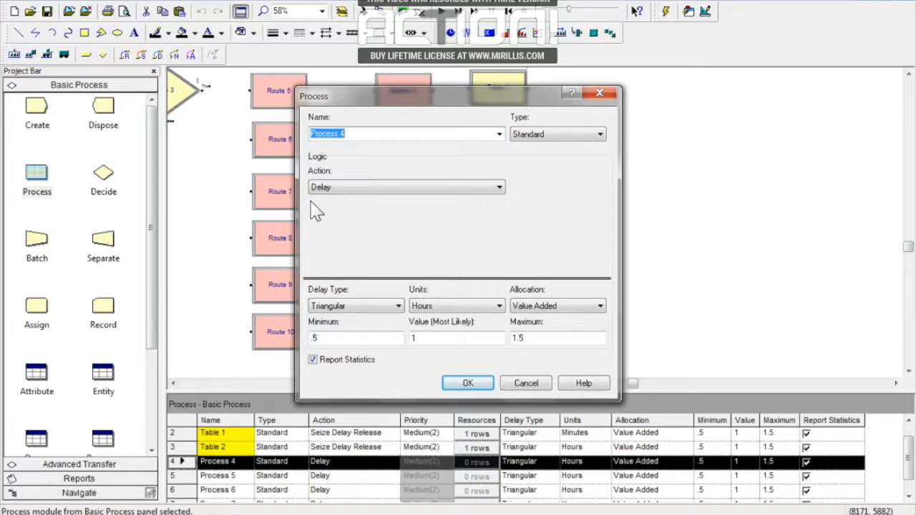
{"action": "left_click", "coordinate": [499, 187]}
{"action": "left_click", "coordinate": [343, 219]}
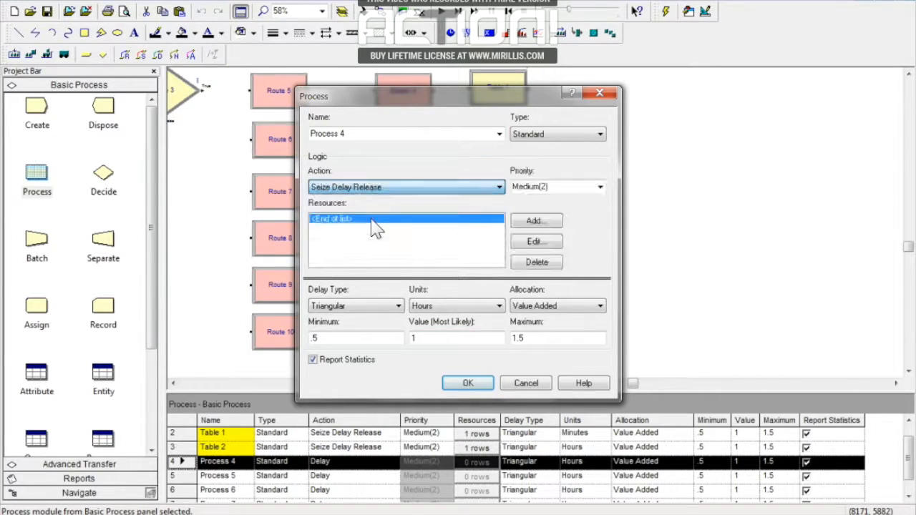
{"action": "left_click", "coordinate": [534, 222]}
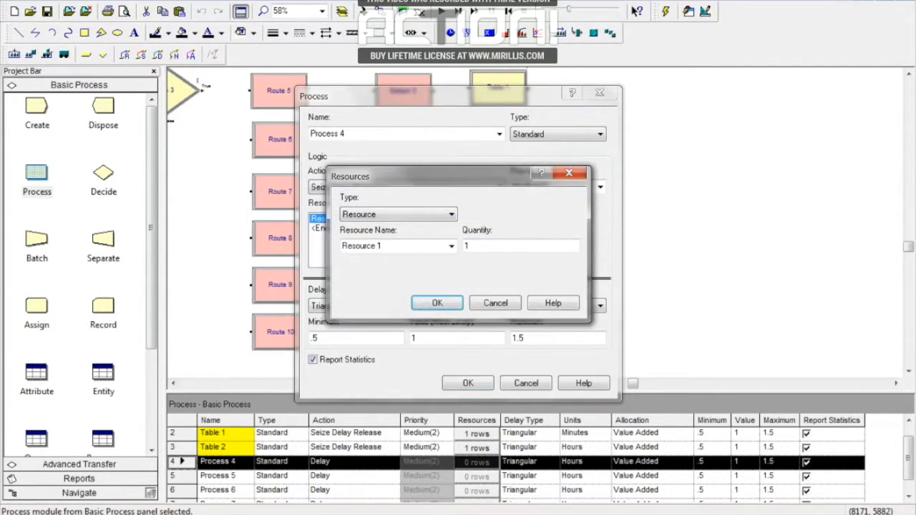
{"action": "type", "text": "table 3"}
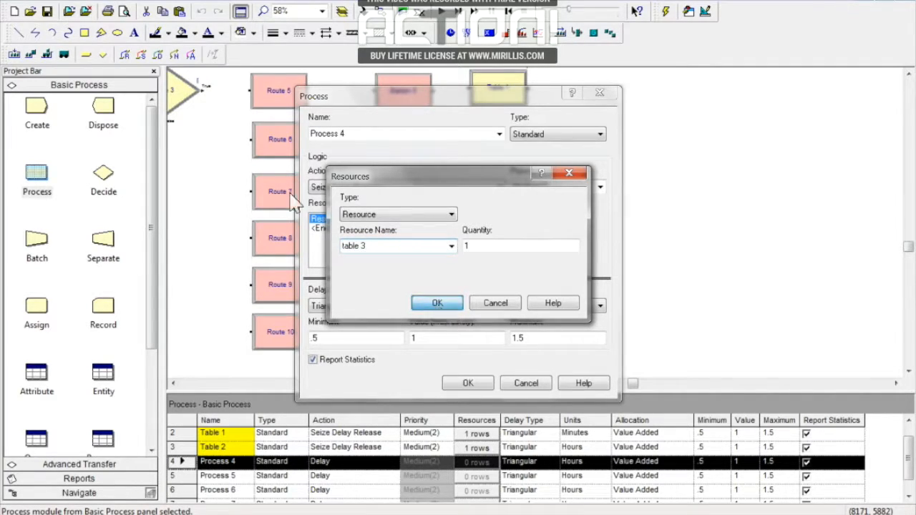
{"action": "key", "text": "Return"}
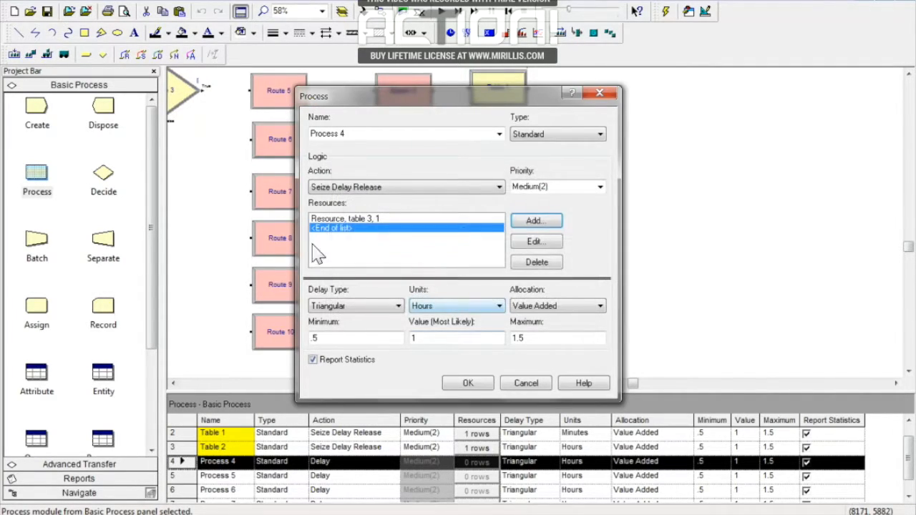
{"action": "left_click", "coordinate": [469, 384]}
Step: Rename the Table 1 and Table 2 processes as Process Table 1 and Process Table 2
{"action": "left_click", "coordinate": [501, 102]}
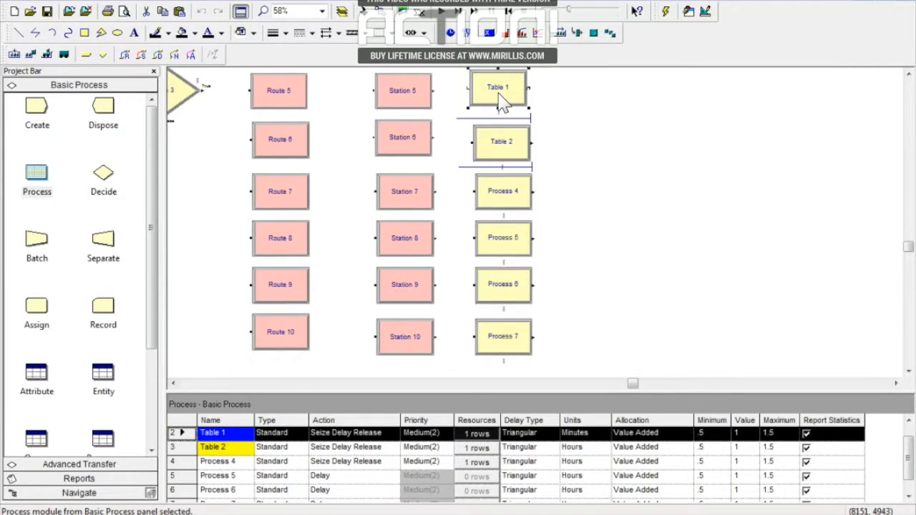
{"action": "double_click", "coordinate": [501, 102]}
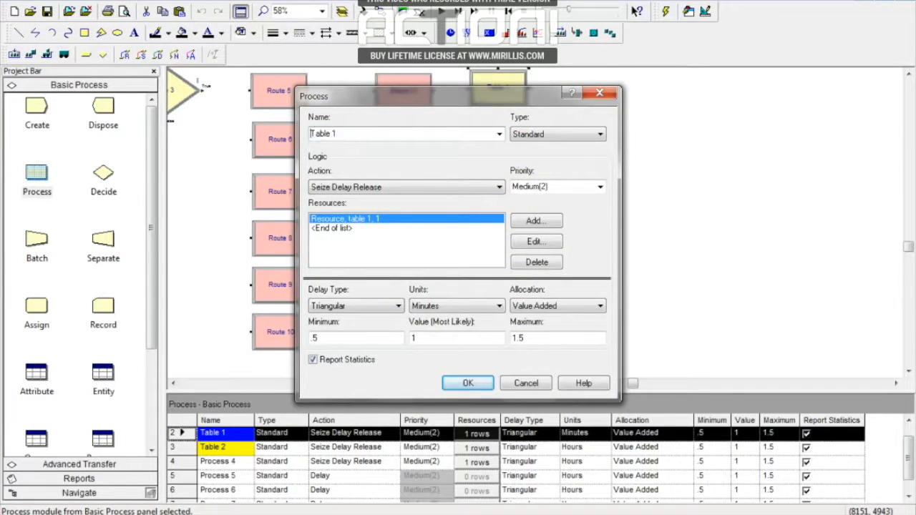
{"action": "type", "text": "Process"}
{"action": "left_click", "coordinate": [467, 383]}
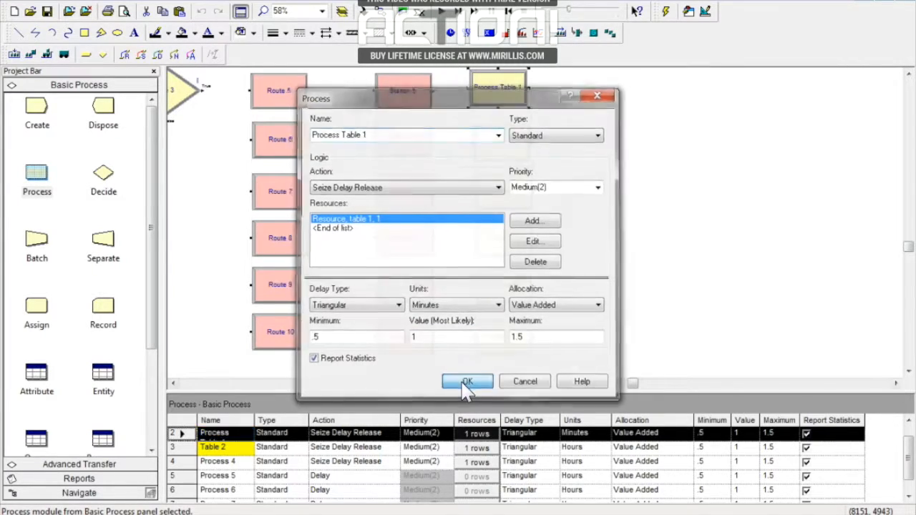
{"action": "double_click", "coordinate": [522, 140]}
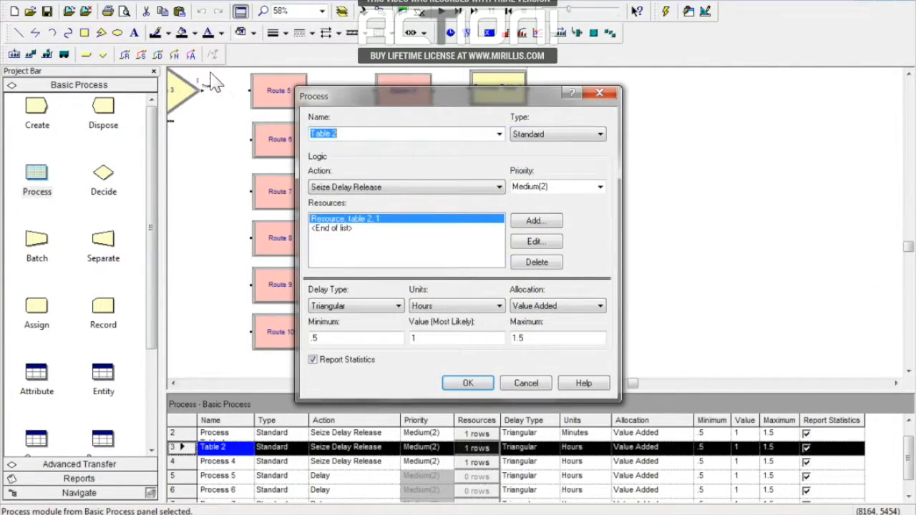
{"action": "type", "text": "P"}
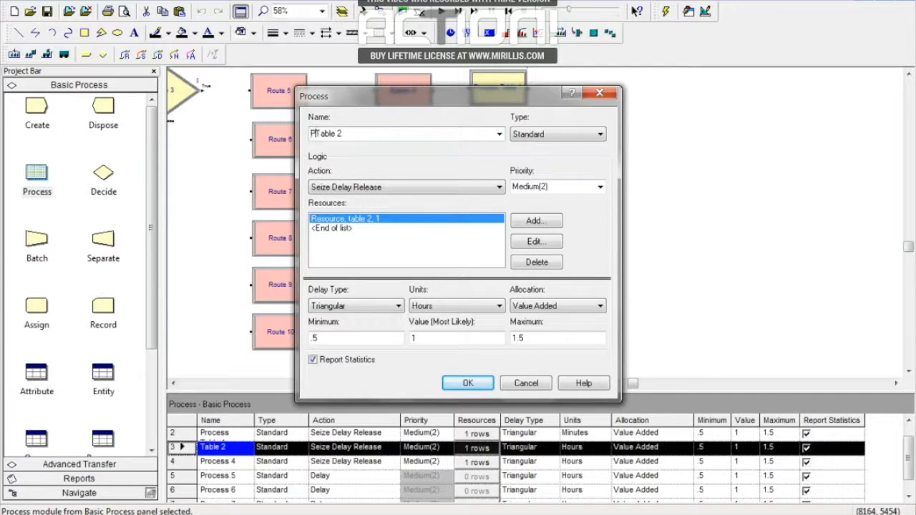
{"action": "type", "text": "rocess"}
{"action": "left_click", "coordinate": [468, 383]}
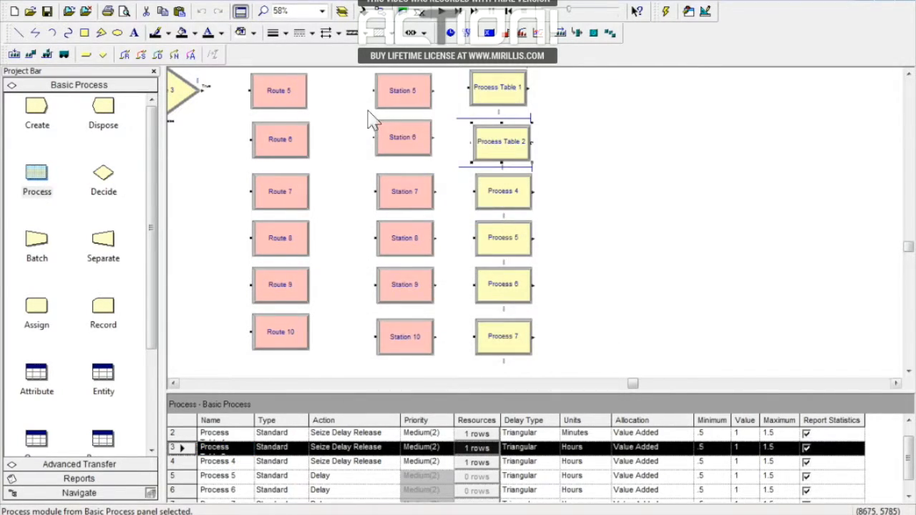
Step: Rename Process 4 as Process table 3, with a space before the number
{"action": "double_click", "coordinate": [503, 205]}
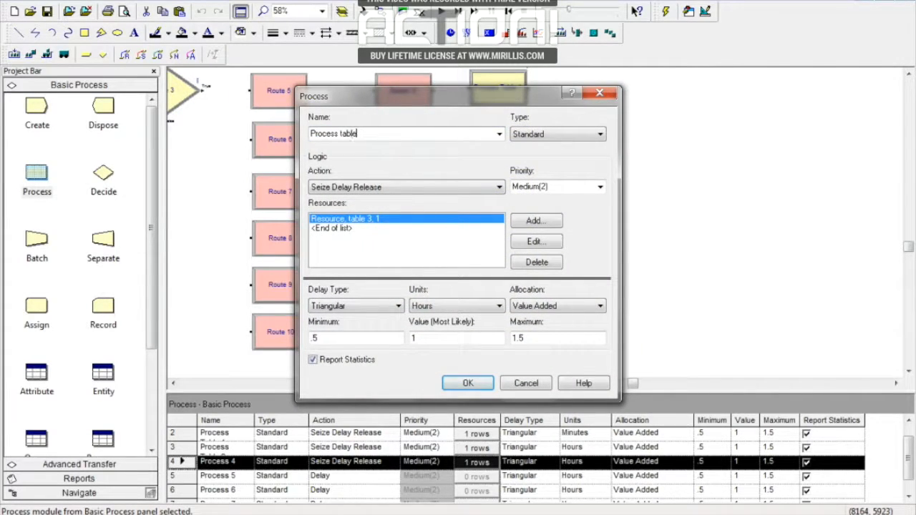
{"action": "left_click", "coordinate": [462, 385]}
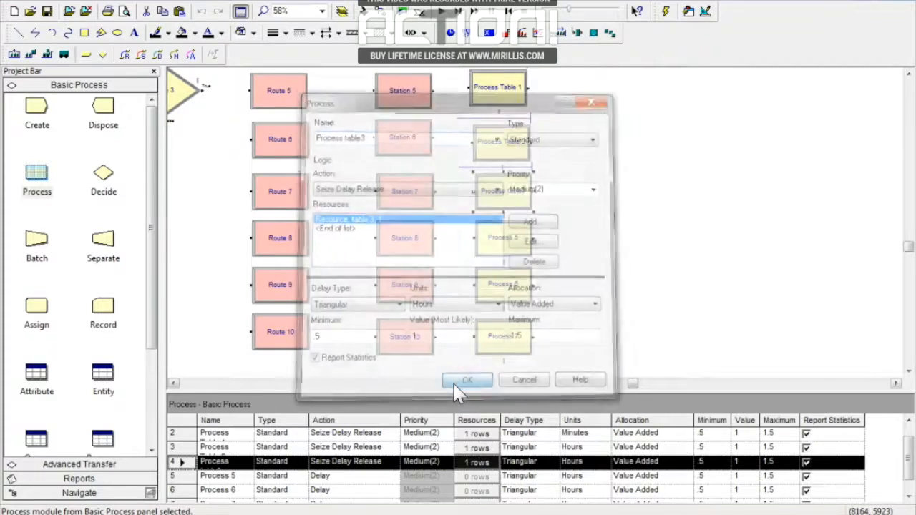
{"action": "double_click", "coordinate": [502, 191]}
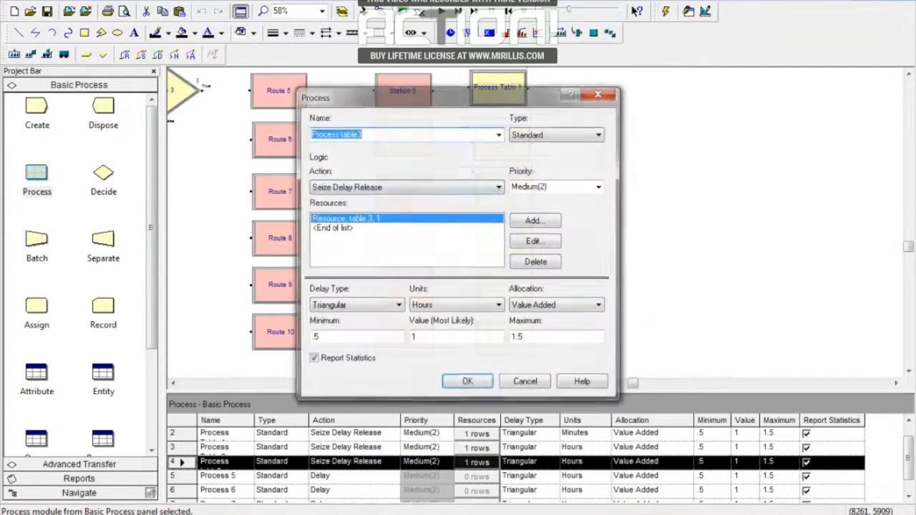
{"action": "left_click", "coordinate": [359, 134]}
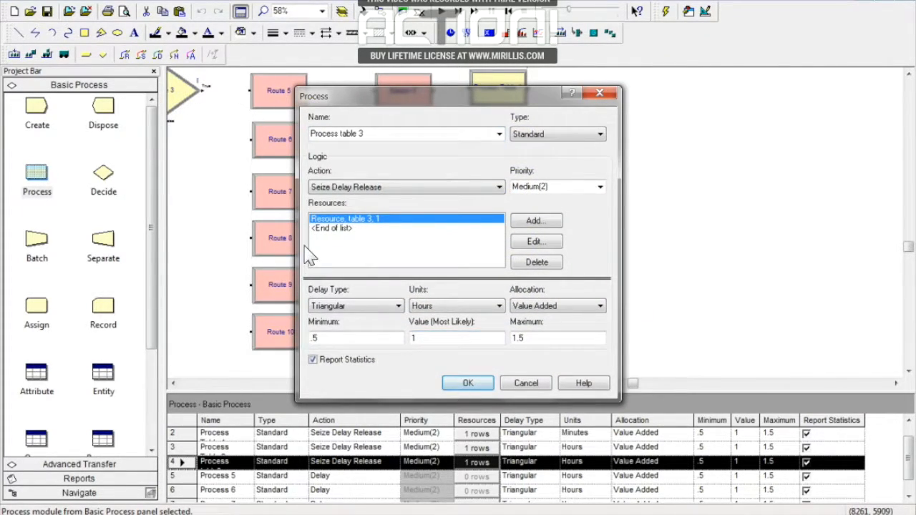
{"action": "key", "text": "Return"}
Step: Rename Process 5 as Process table 4, set its action to Seize Delay Release and add a resource named table 4
{"action": "double_click", "coordinate": [498, 239]}
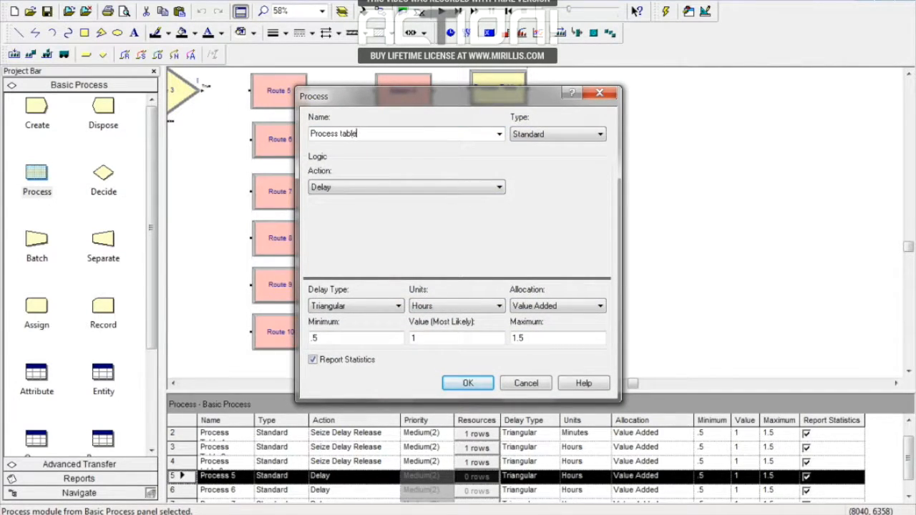
{"action": "left_click", "coordinate": [448, 188]}
{"action": "key", "text": "Down"}
{"action": "key", "text": "Down"}
{"action": "key", "text": "Return"}
{"action": "left_click", "coordinate": [535, 220]}
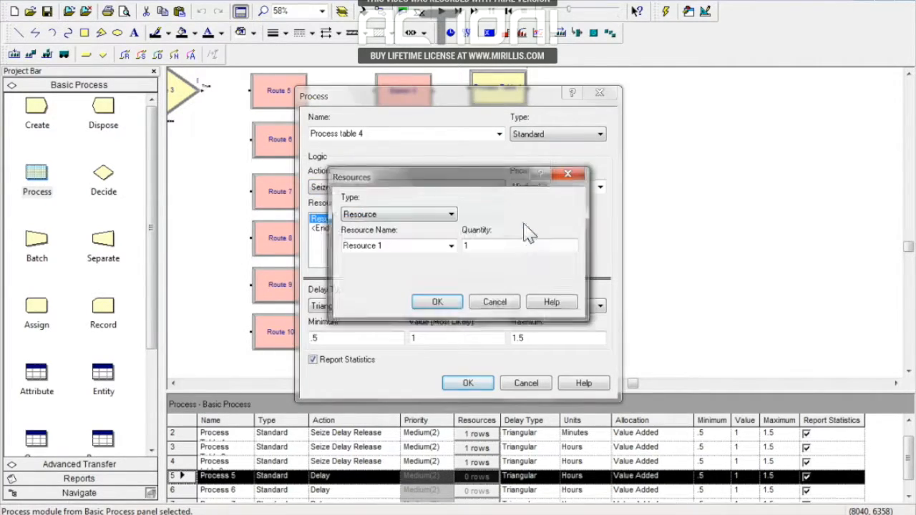
{"action": "left_click", "coordinate": [437, 303]}
{"action": "left_click", "coordinate": [468, 383]}
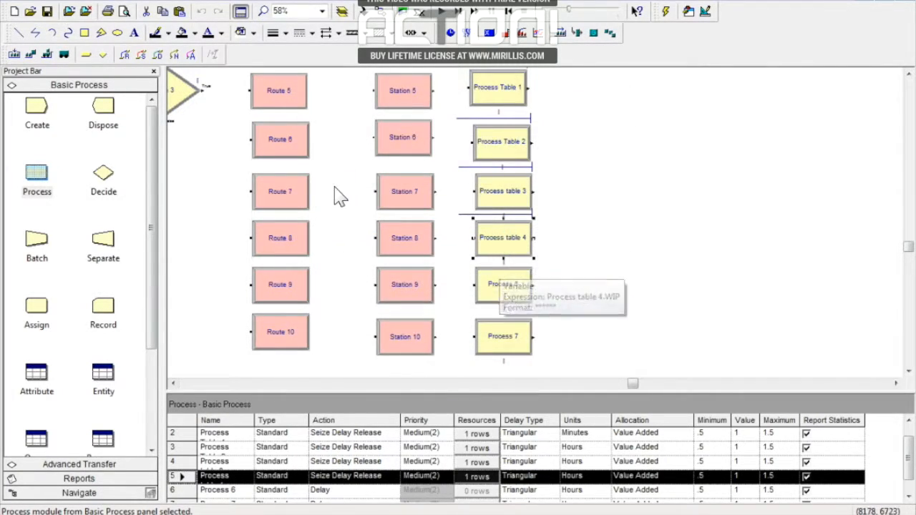
Step: Rename Process 6 as Process table 5, set its action to Seize Delay Release and add a resource named table 5
{"action": "double_click", "coordinate": [503, 284]}
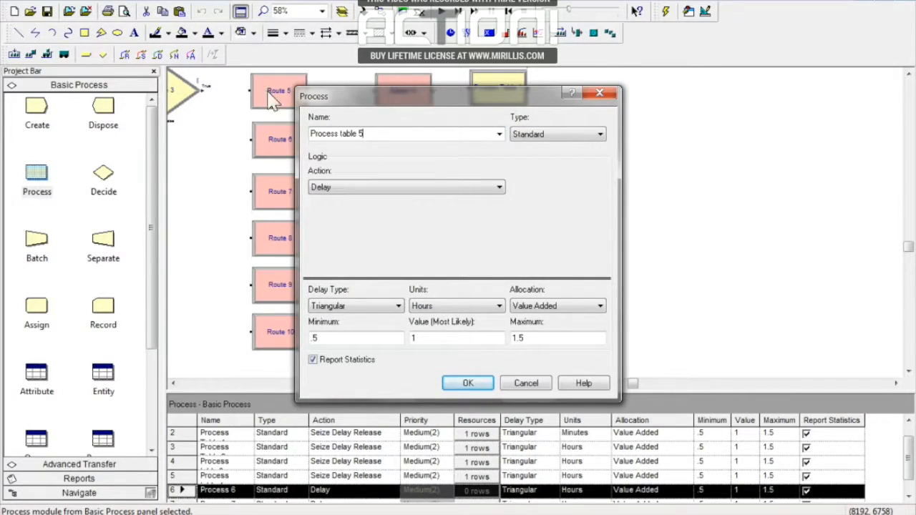
{"action": "left_click", "coordinate": [386, 193]}
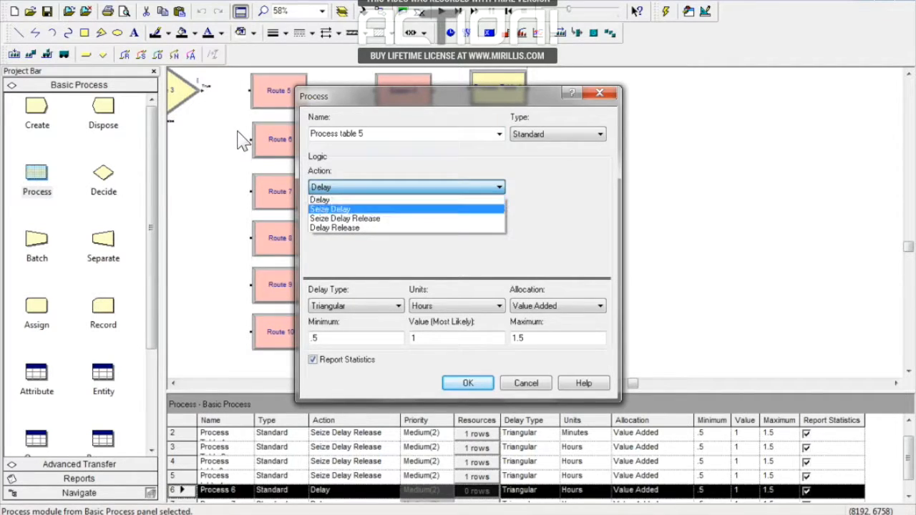
{"action": "left_click", "coordinate": [358, 219]}
{"action": "left_click", "coordinate": [536, 222]}
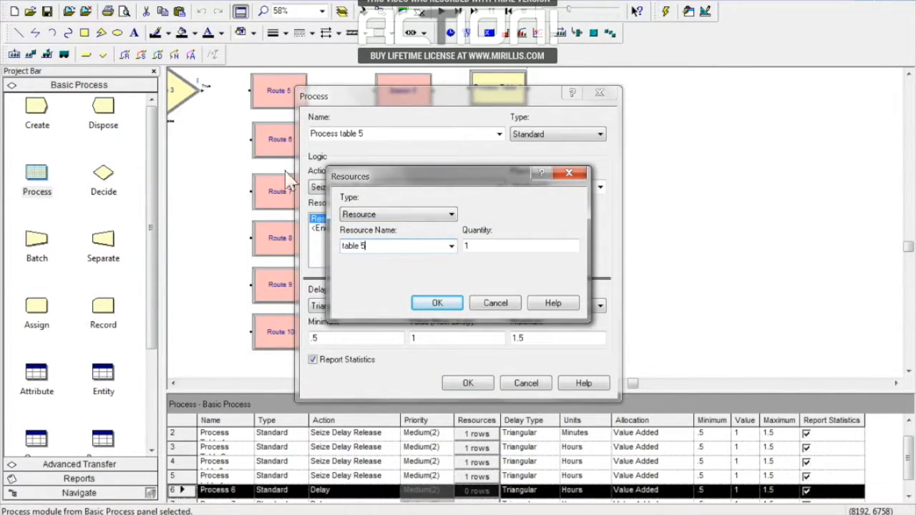
{"action": "left_click", "coordinate": [436, 303]}
{"action": "left_click", "coordinate": [468, 383]}
Step: Rename Process 7 as Process table 6, set its action to Seize Delay Release and add a resource named table 6
{"action": "double_click", "coordinate": [510, 341]}
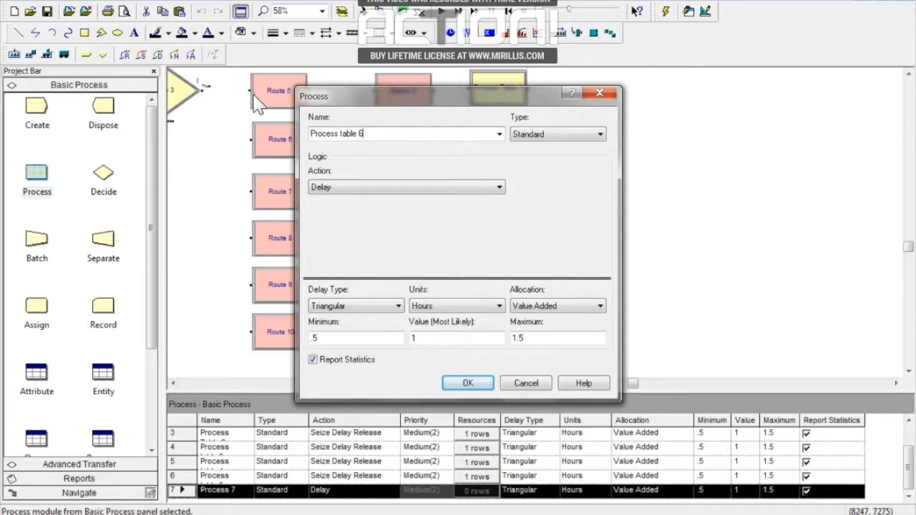
{"action": "left_click", "coordinate": [438, 188]}
{"action": "left_click", "coordinate": [369, 218]}
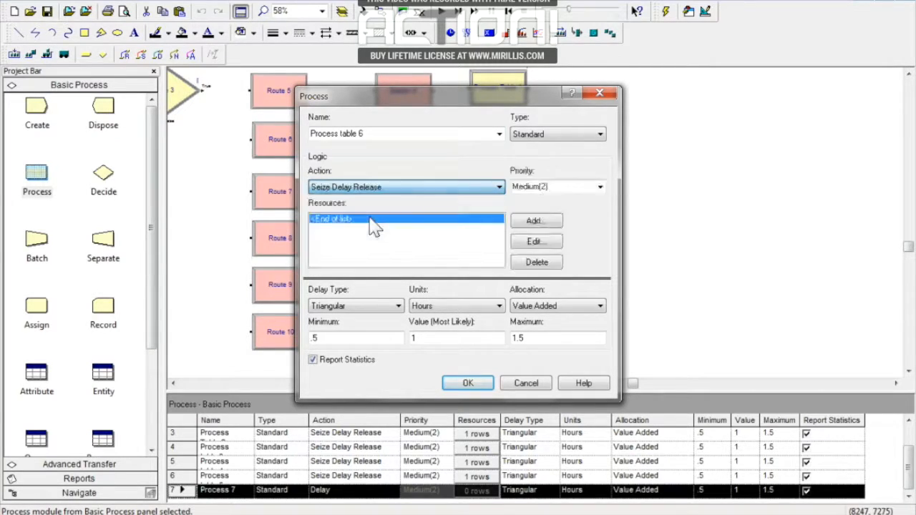
{"action": "left_click", "coordinate": [536, 223]}
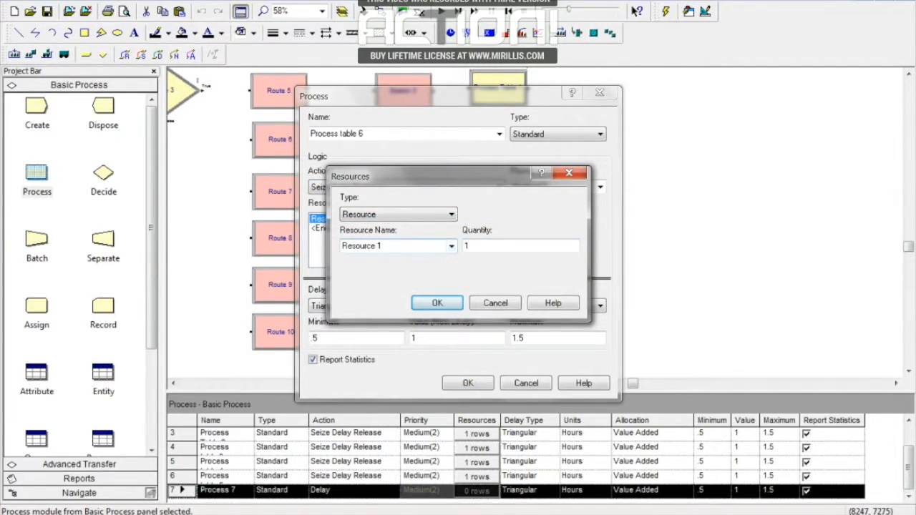
{"action": "left_click_drag", "start_coordinate": [390, 247], "coordinate": [340, 246]}
{"action": "type", "text": "table 6"}
{"action": "left_click", "coordinate": [435, 303]}
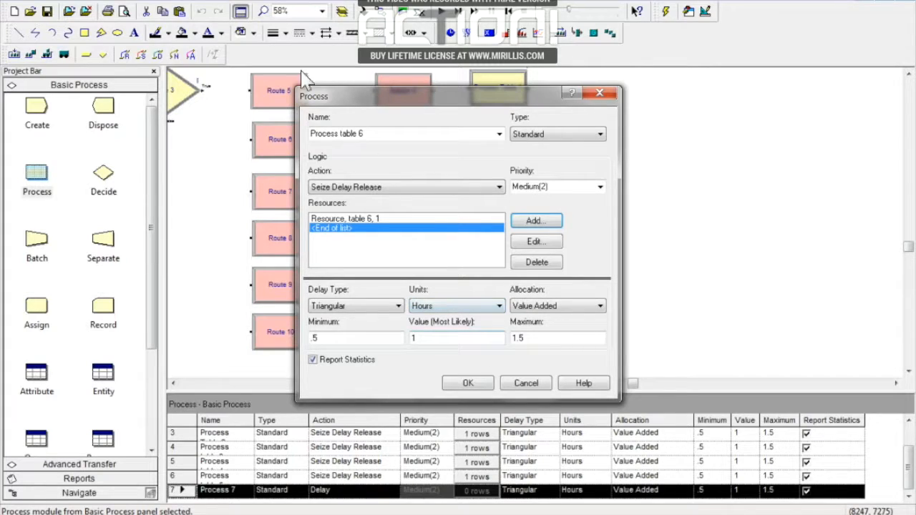
{"action": "left_click", "coordinate": [465, 383]}
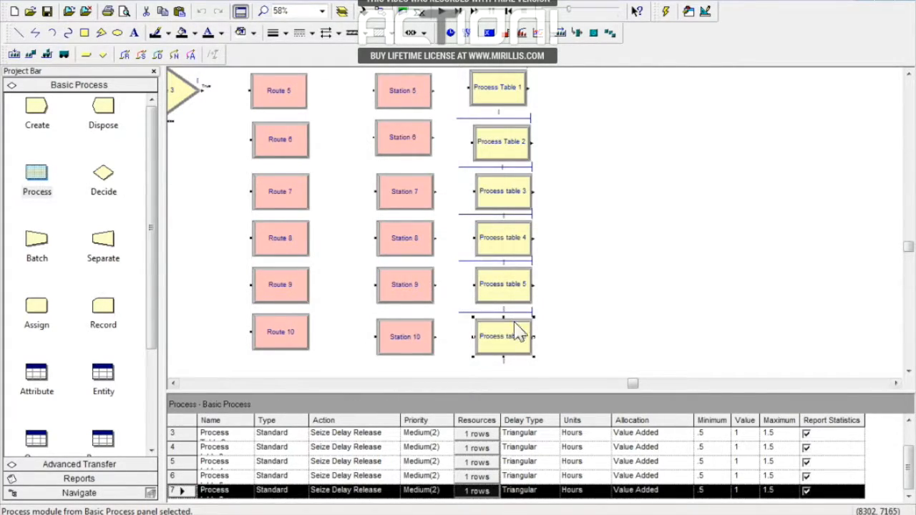
Step: Set the delay units of Process table 6 and Process table 5 to minutes
{"action": "double_click", "coordinate": [526, 342]}
{"action": "left_click", "coordinate": [458, 306]}
{"action": "left_click", "coordinate": [426, 328]}
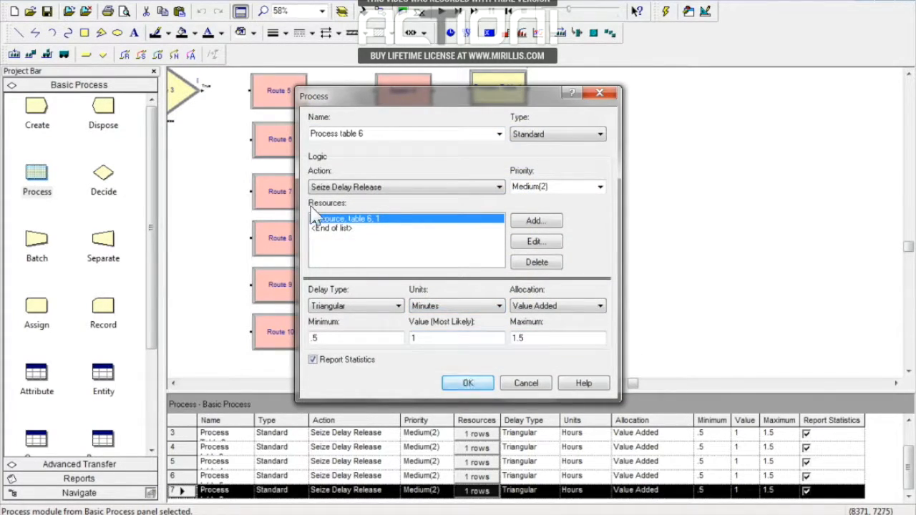
{"action": "left_click", "coordinate": [465, 385]}
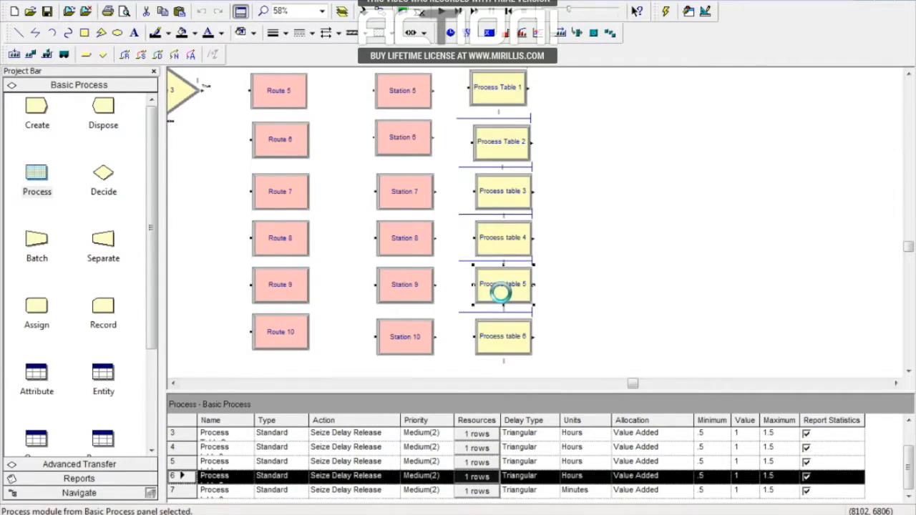
{"action": "double_click", "coordinate": [499, 292]}
{"action": "left_click", "coordinate": [459, 306]}
{"action": "left_click", "coordinate": [426, 328]}
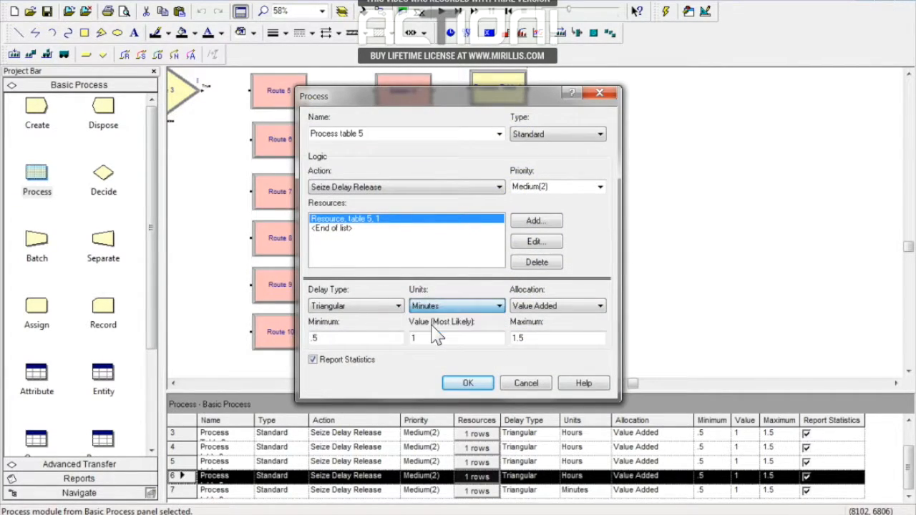
{"action": "left_click", "coordinate": [464, 383]}
Step: Set the delay units of Process table 4 and Process table 3 to minutes
{"action": "left_click", "coordinate": [501, 213]}
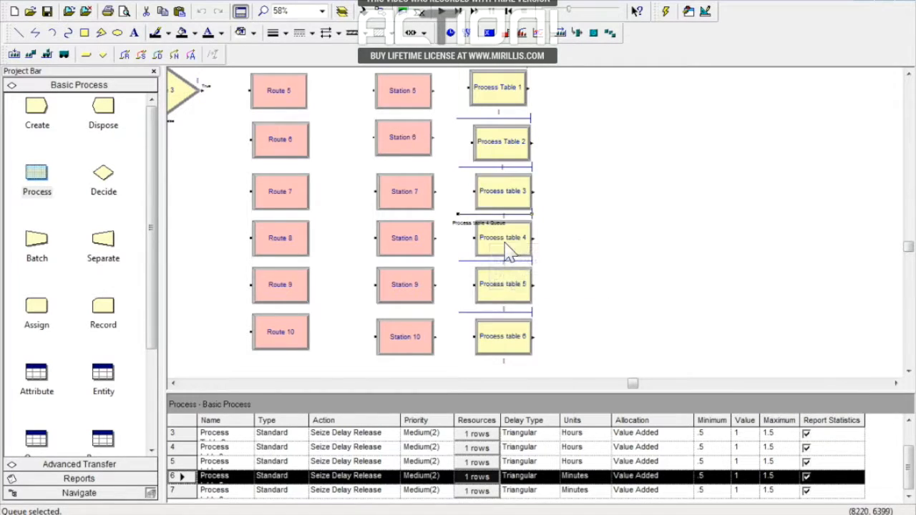
{"action": "double_click", "coordinate": [491, 240]}
{"action": "left_click", "coordinate": [437, 310]}
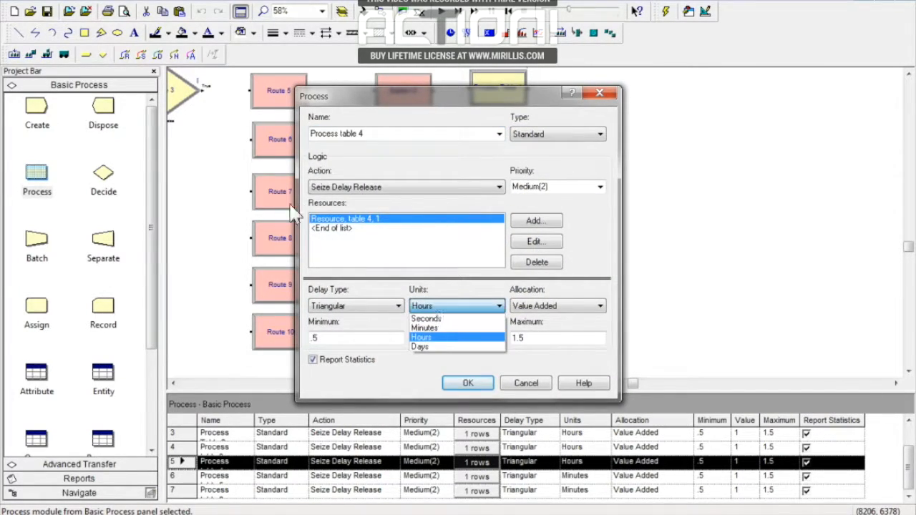
{"action": "left_click", "coordinate": [426, 328]}
{"action": "left_click", "coordinate": [467, 383]}
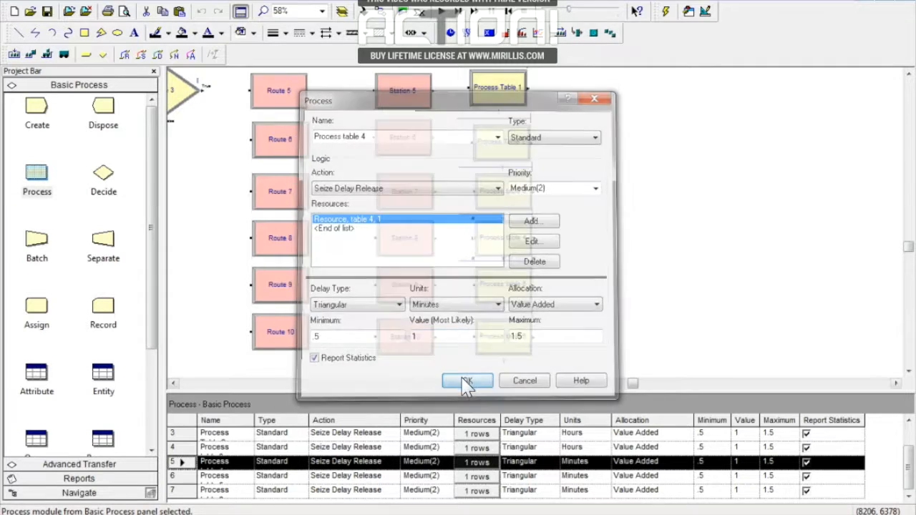
{"action": "double_click", "coordinate": [494, 202]}
{"action": "left_click", "coordinate": [422, 308]}
{"action": "left_click", "coordinate": [425, 328]}
{"action": "left_click", "coordinate": [462, 383]}
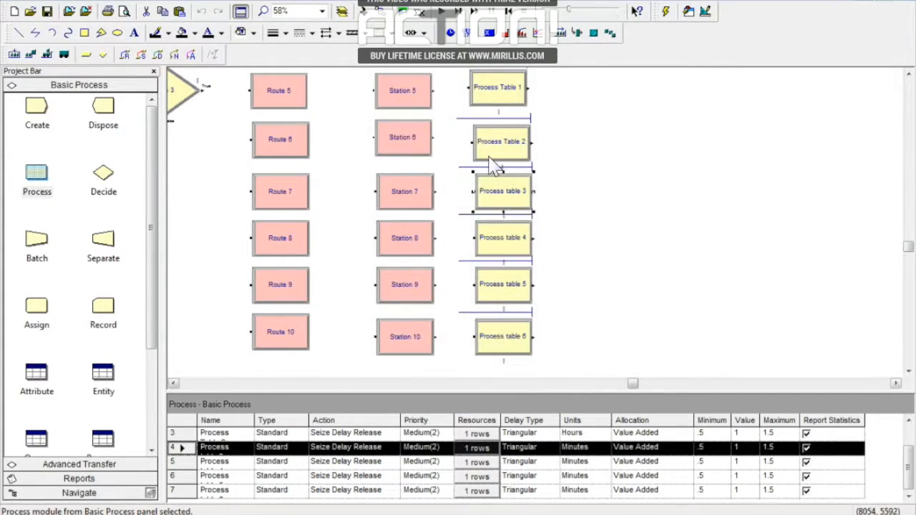
Step: Set the delay units of Process Table 2 to minutes and check the settings of Process Table 1
{"action": "double_click", "coordinate": [491, 144]}
{"action": "left_click", "coordinate": [422, 308]}
{"action": "left_click", "coordinate": [425, 328]}
{"action": "left_click", "coordinate": [467, 383]}
{"action": "double_click", "coordinate": [499, 83]}
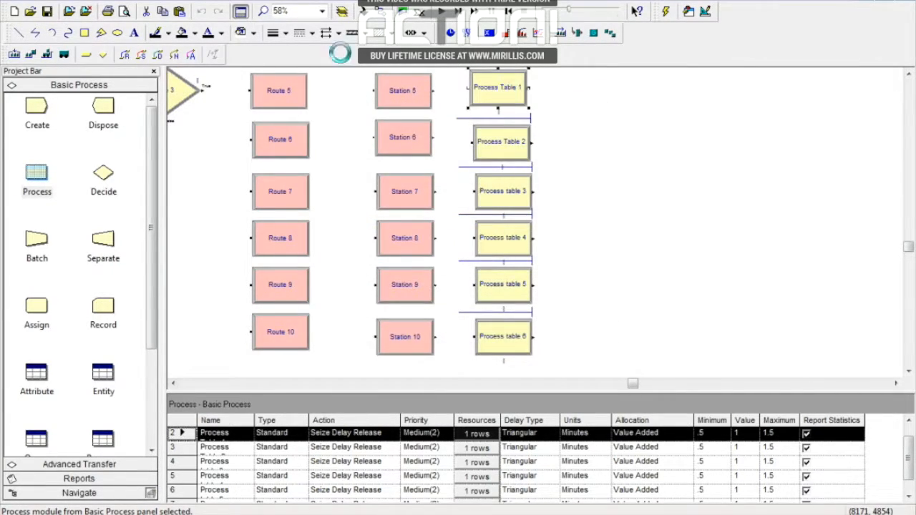
{"action": "left_click", "coordinate": [467, 385]}
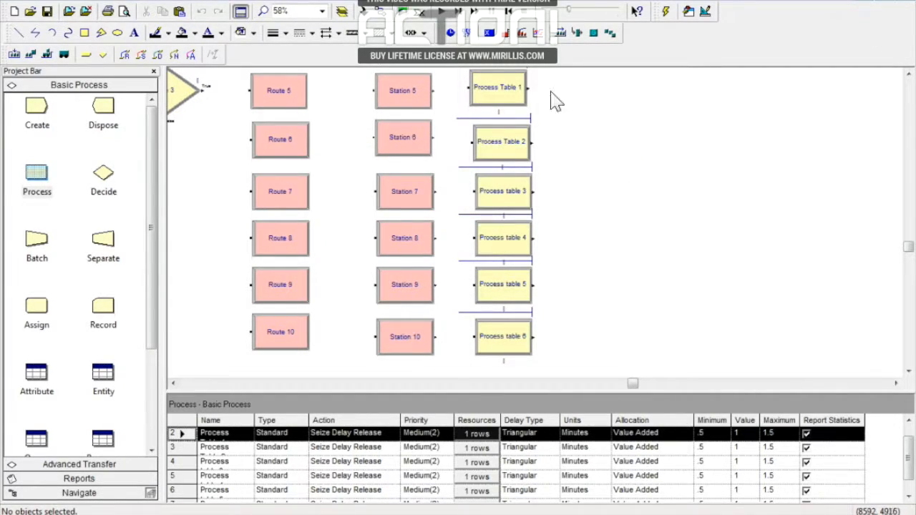
Step: Add a Station module to the right of the table processes, leaving a column of space between them
{"action": "left_click", "coordinate": [909, 74]}
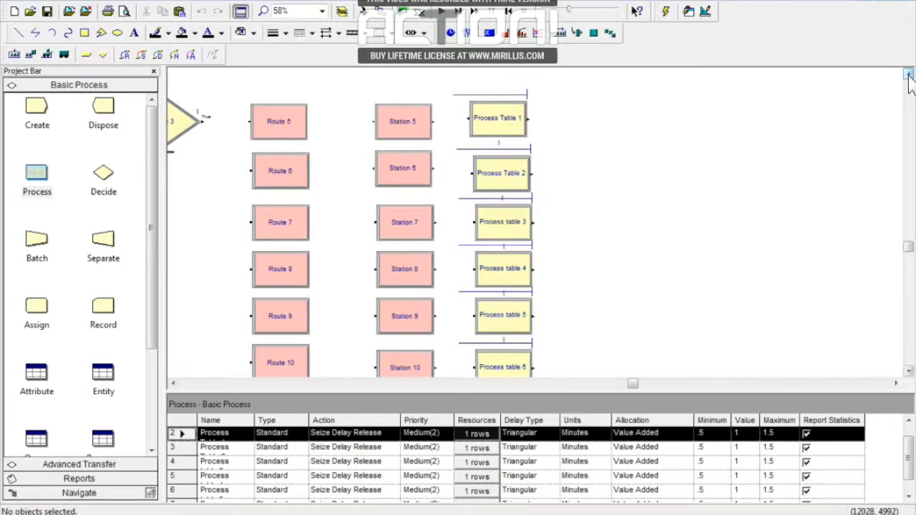
{"action": "left_click", "coordinate": [909, 373]}
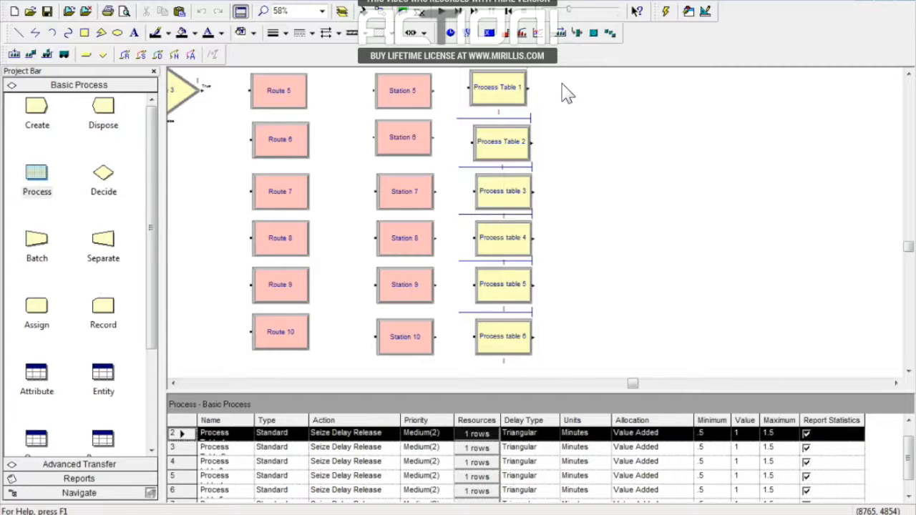
{"action": "left_click", "coordinate": [63, 465]}
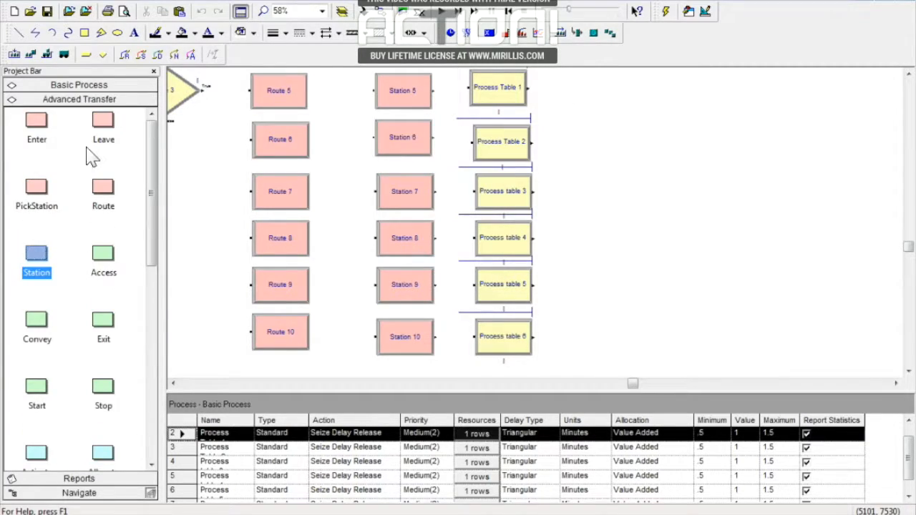
{"action": "left_click_drag", "start_coordinate": [35, 263], "coordinate": [573, 98]}
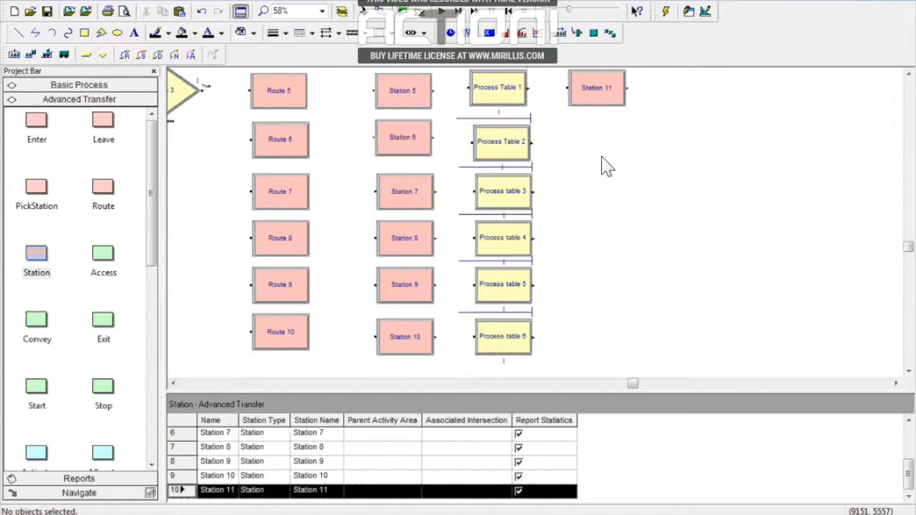
{"action": "right_click", "coordinate": [594, 93]}
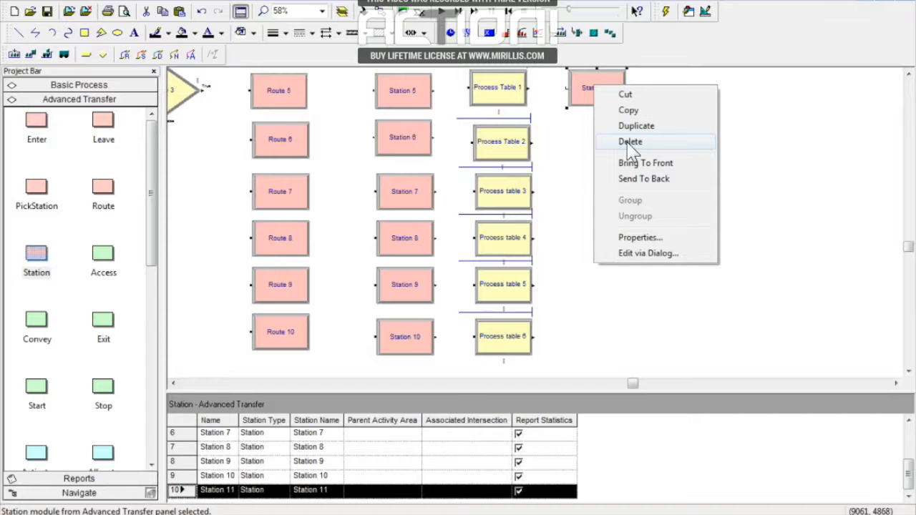
{"action": "left_click", "coordinate": [580, 92]}
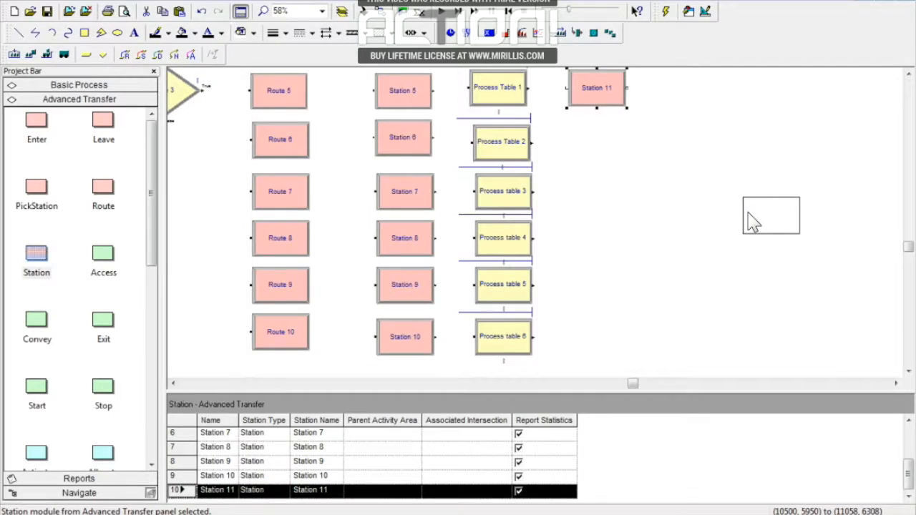
{"action": "left_click", "coordinate": [750, 221]}
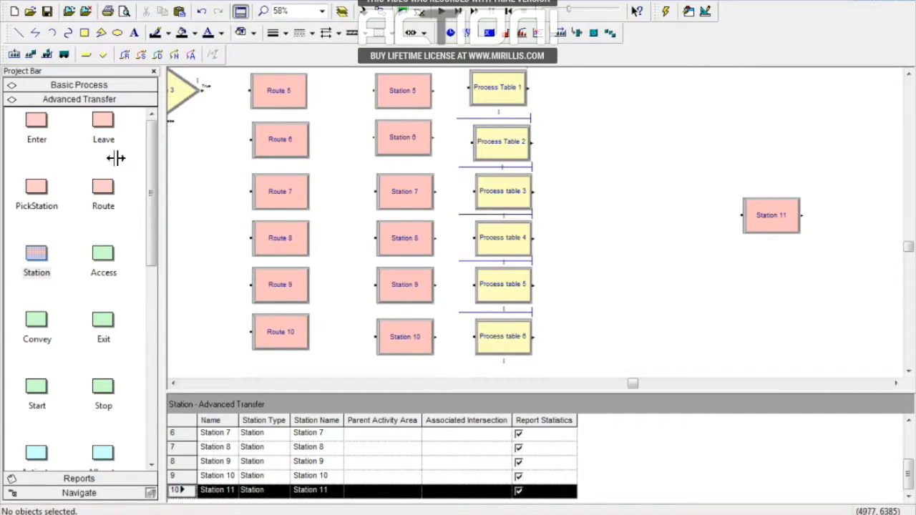
Step: Place a Route module beside each of Process Table 1, Process Table 2 and Process table 3, aligning the third with the others
{"action": "left_click_drag", "start_coordinate": [102, 197], "coordinate": [562, 97]}
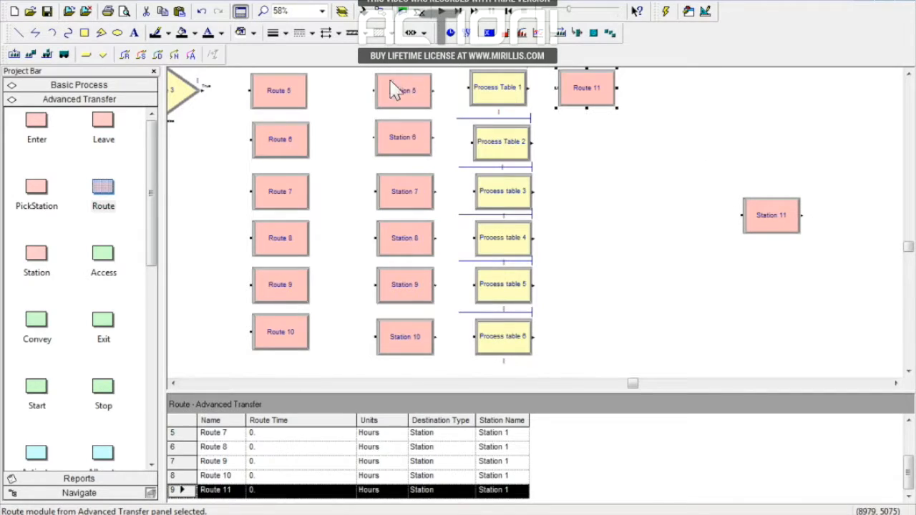
{"action": "left_click", "coordinate": [565, 190]}
{"action": "left_click_drag", "start_coordinate": [111, 190], "coordinate": [562, 154]}
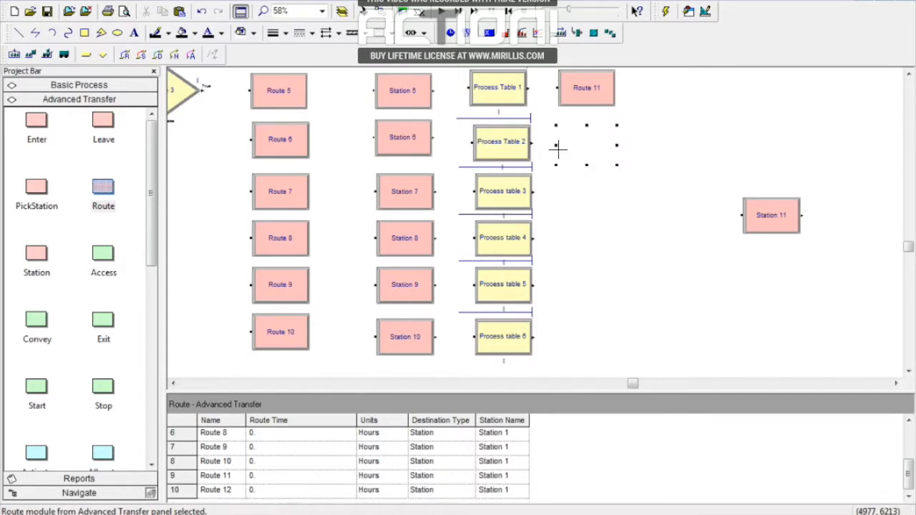
{"action": "left_click", "coordinate": [572, 206]}
{"action": "left_click_drag", "start_coordinate": [103, 188], "coordinate": [552, 193]}
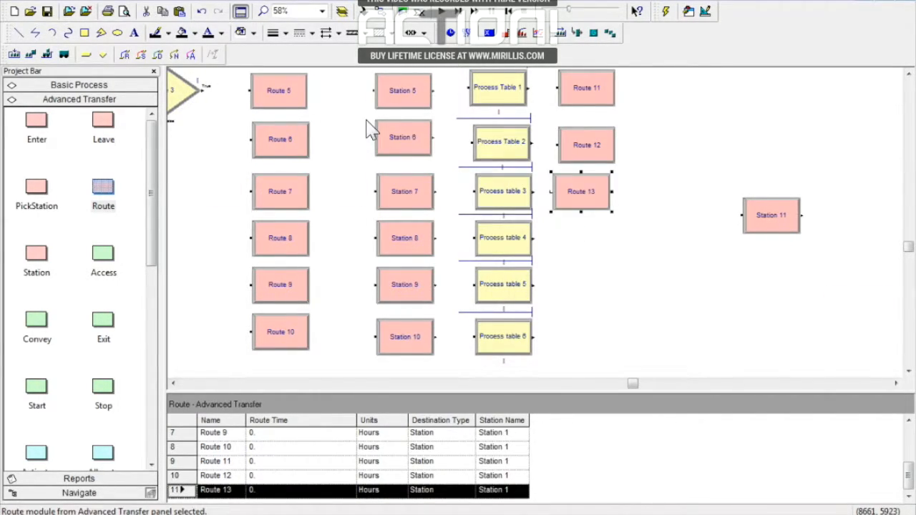
{"action": "left_click", "coordinate": [596, 272]}
{"action": "left_click", "coordinate": [577, 208]}
{"action": "left_click_drag", "start_coordinate": [577, 207], "coordinate": [581, 210]}
{"action": "left_click", "coordinate": [581, 143]}
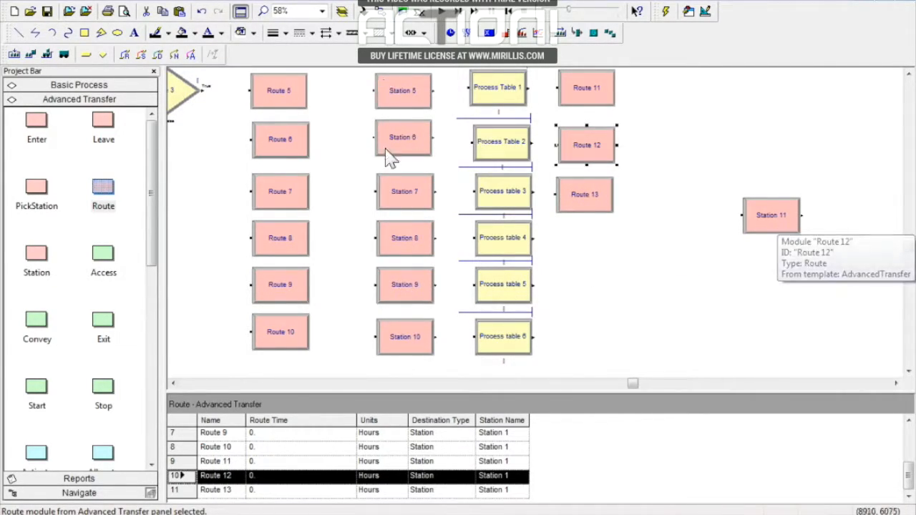
Step: Place a Route module beside each of Process table 4, Process table 5 and Process table 6
{"action": "left_click", "coordinate": [553, 236]}
{"action": "left_click_drag", "start_coordinate": [103, 188], "coordinate": [586, 243]}
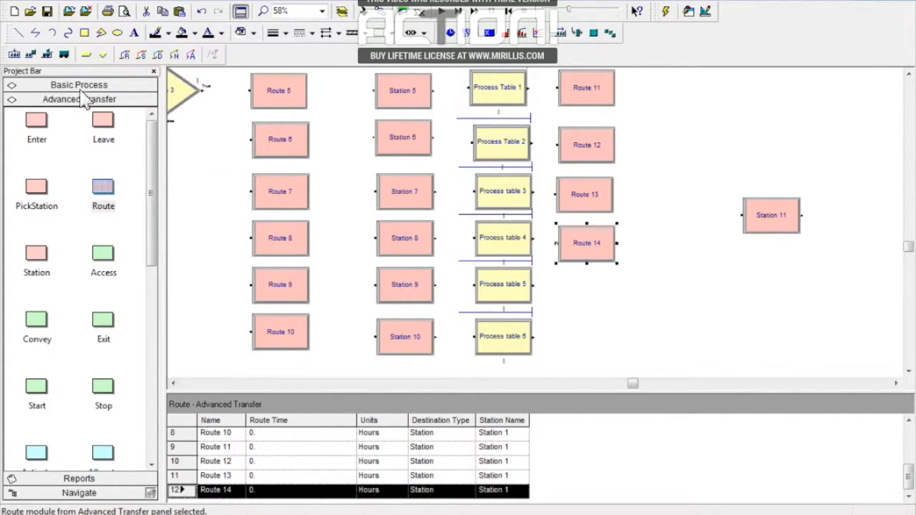
{"action": "left_click_drag", "start_coordinate": [108, 187], "coordinate": [555, 292]}
{"action": "left_click_drag", "start_coordinate": [105, 201], "coordinate": [591, 341]}
{"action": "left_click", "coordinate": [685, 322]}
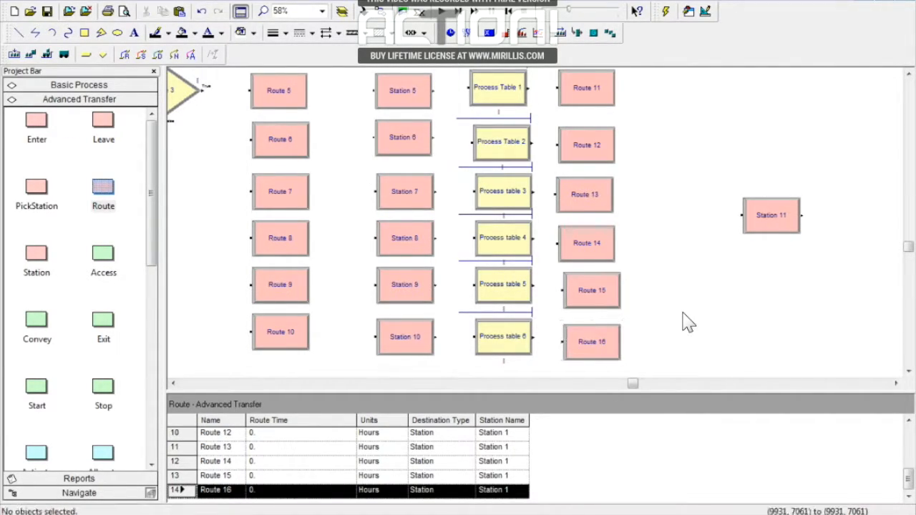
Step: Set the destination station of Route 11 and Route 12 to Station 11
{"action": "double_click", "coordinate": [587, 100]}
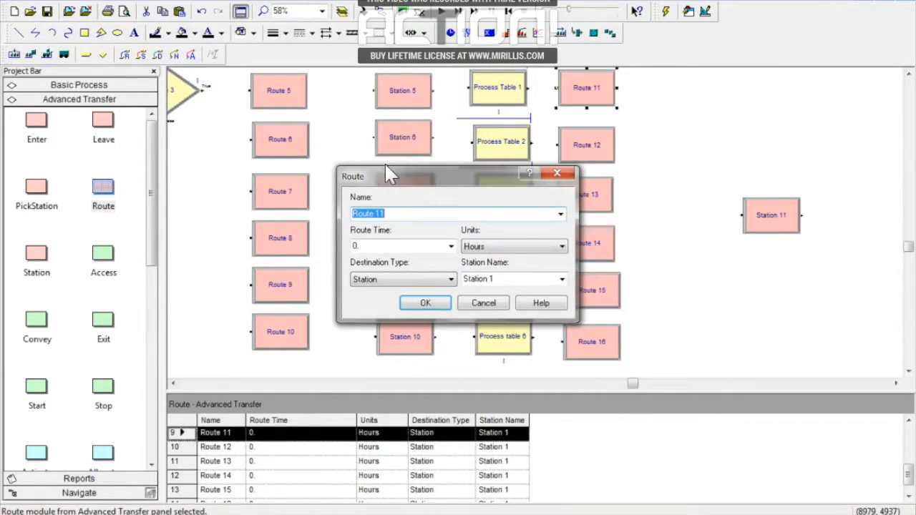
{"action": "left_click", "coordinate": [562, 279]}
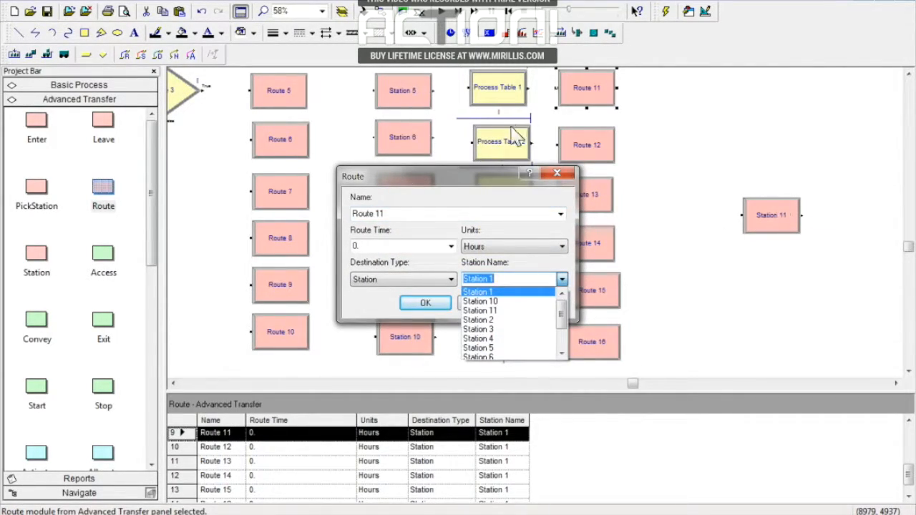
{"action": "left_click", "coordinate": [500, 311]}
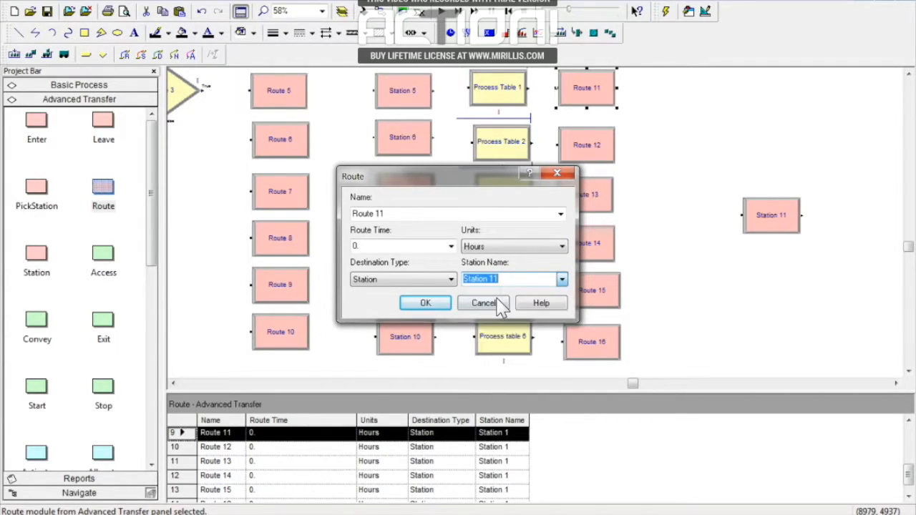
{"action": "left_click", "coordinate": [425, 303]}
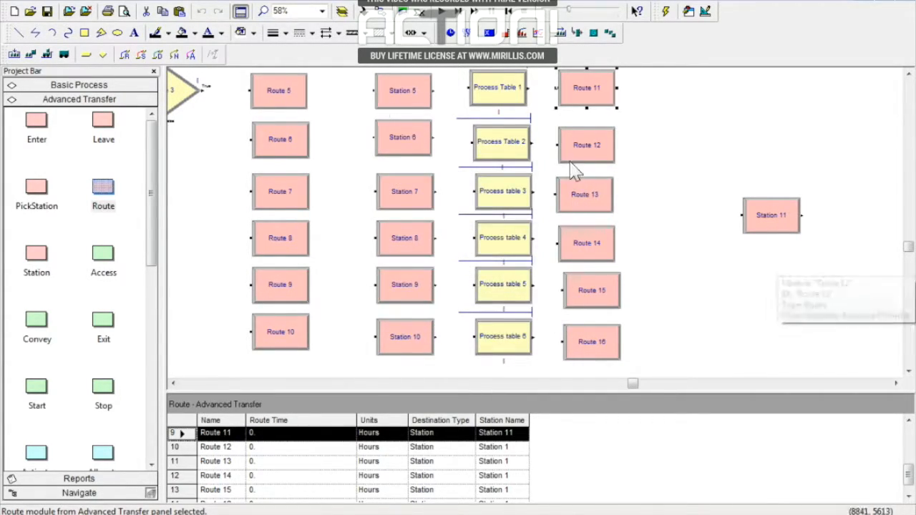
{"action": "left_click", "coordinate": [585, 153]}
{"action": "double_click", "coordinate": [585, 153]}
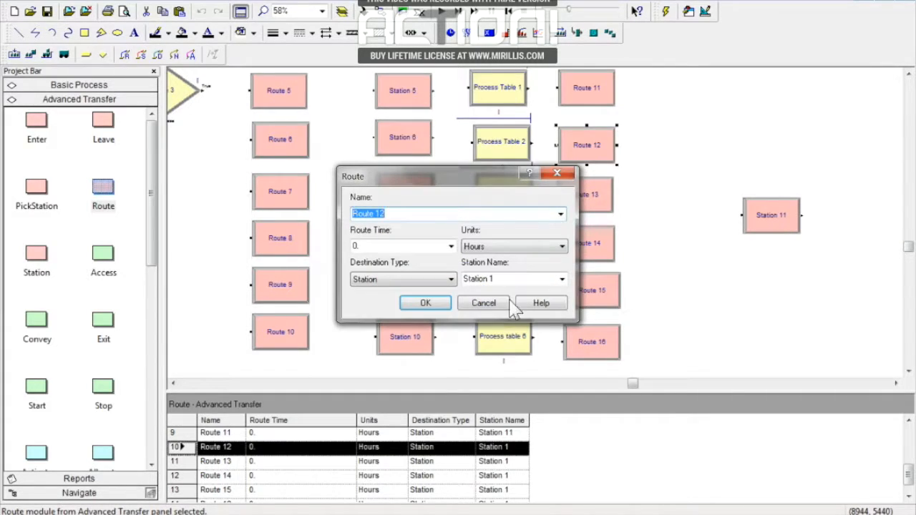
{"action": "left_click", "coordinate": [563, 279]}
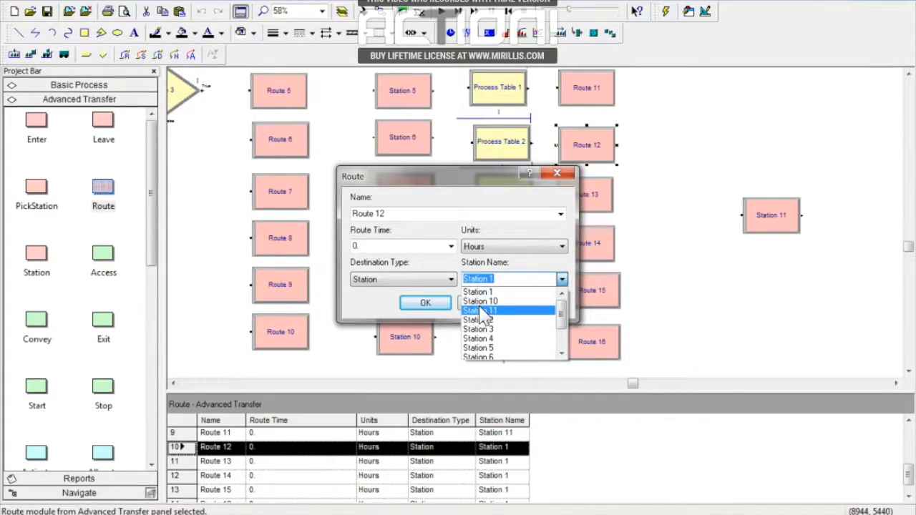
{"action": "left_click", "coordinate": [481, 310]}
{"action": "left_click", "coordinate": [425, 303]}
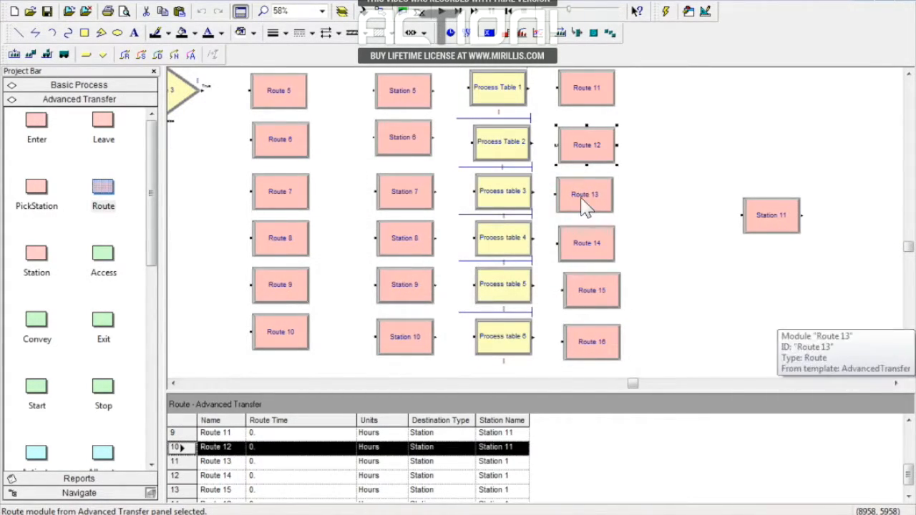
Step: Set the destination station of Route 13 and Route 14 to Station 11
{"action": "double_click", "coordinate": [586, 206]}
{"action": "left_click", "coordinate": [562, 279]}
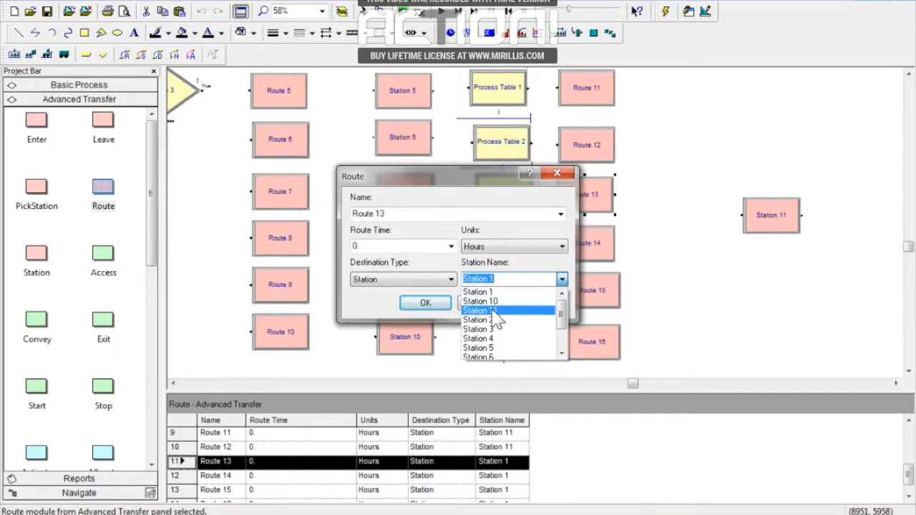
{"action": "left_click", "coordinate": [494, 318]}
{"action": "left_click", "coordinate": [425, 303]}
{"action": "double_click", "coordinate": [606, 241]}
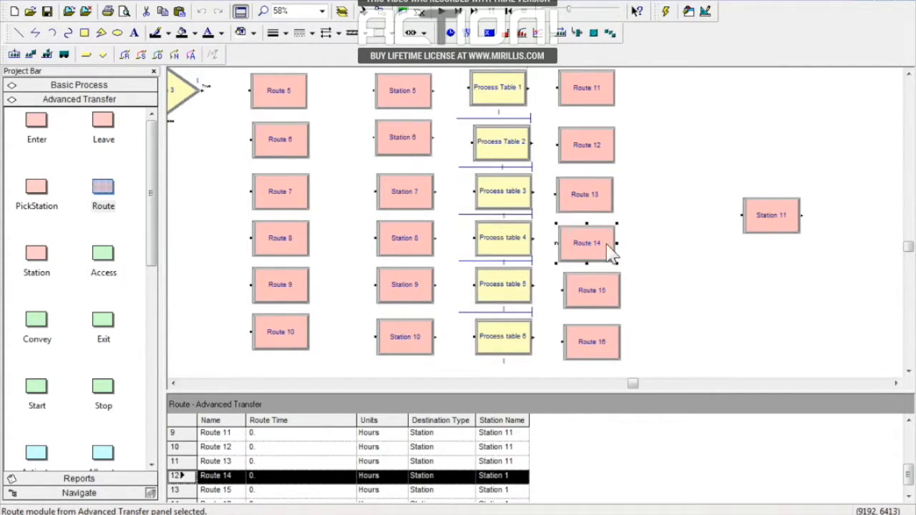
{"action": "left_click", "coordinate": [562, 279]}
{"action": "left_click", "coordinate": [490, 310]}
{"action": "left_click", "coordinate": [433, 304]}
Step: Set the destination station of Route 15 and Route 16 to Station 11
{"action": "double_click", "coordinate": [591, 292]}
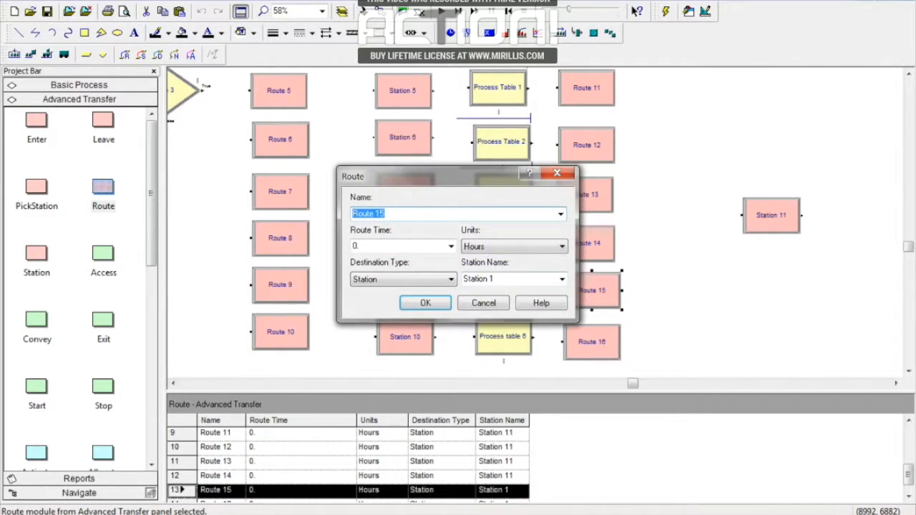
{"action": "left_click", "coordinate": [562, 279]}
{"action": "left_click", "coordinate": [484, 311]}
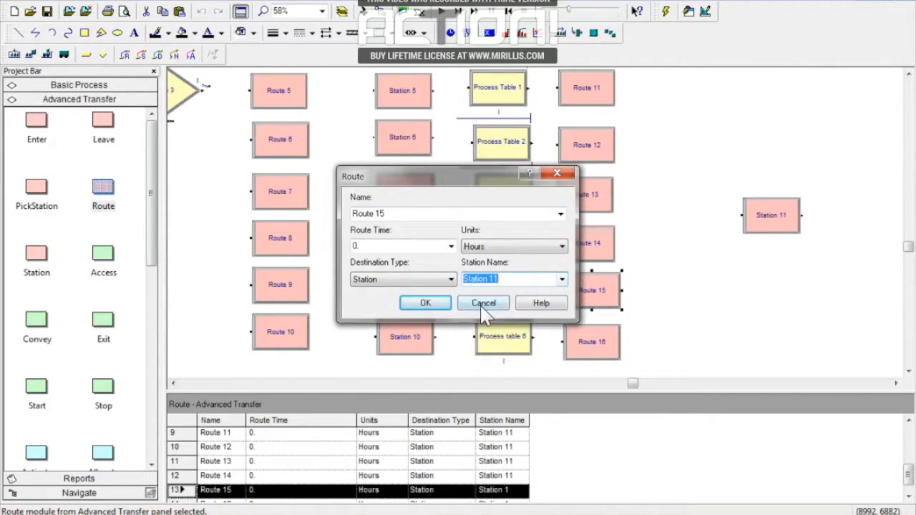
{"action": "left_click", "coordinate": [438, 307]}
{"action": "double_click", "coordinate": [578, 347]}
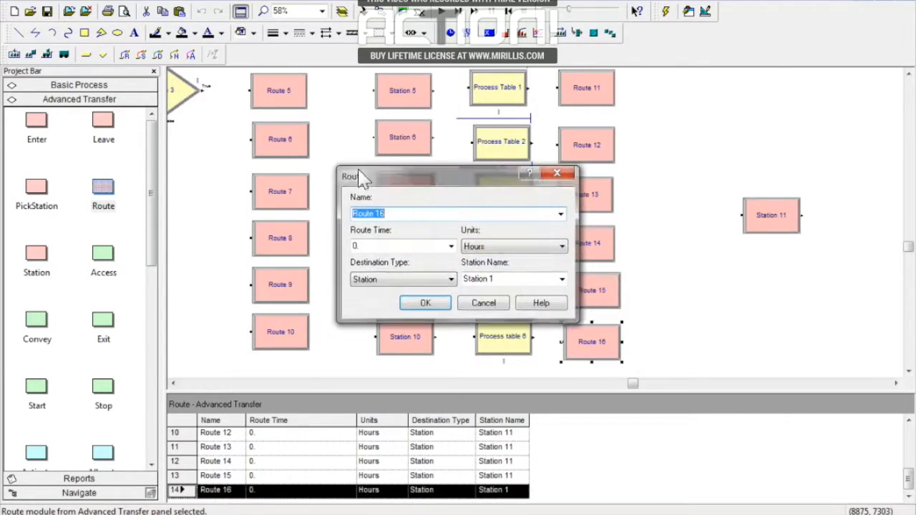
{"action": "left_click", "coordinate": [556, 281]}
{"action": "left_click", "coordinate": [562, 280]}
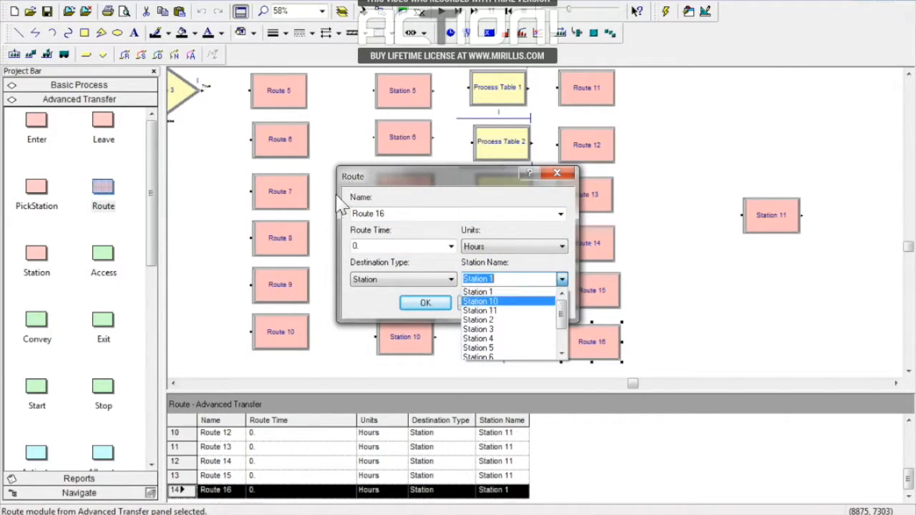
{"action": "left_click", "coordinate": [501, 309]}
{"action": "left_click", "coordinate": [426, 303]}
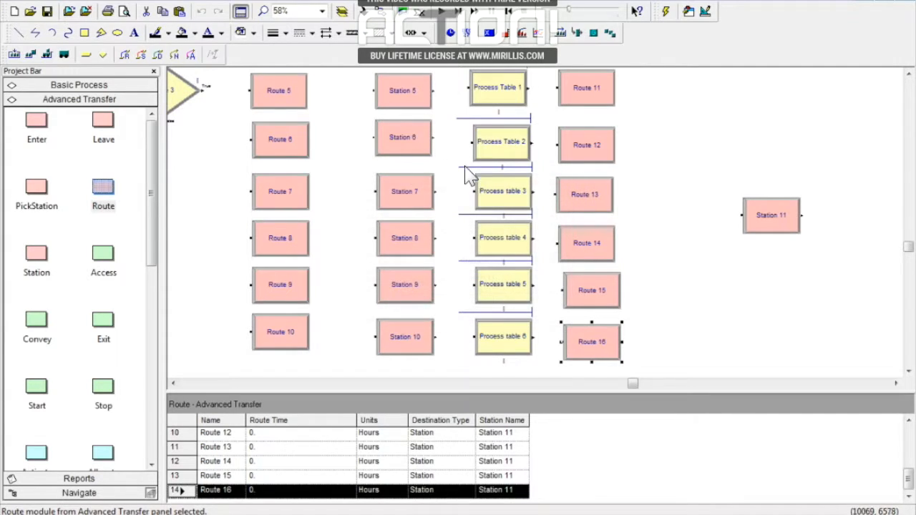
Step: Nudge Route 15, Route 16 and Route 14 slightly to line them up beside their table processes
{"action": "left_click_drag", "start_coordinate": [587, 287], "coordinate": [596, 290]}
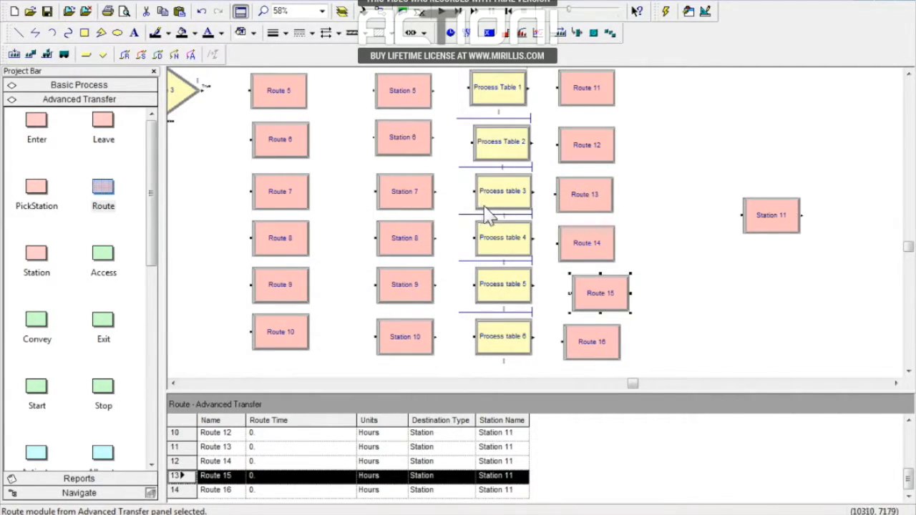
{"action": "left_click", "coordinate": [734, 320]}
{"action": "left_click_drag", "start_coordinate": [603, 295], "coordinate": [598, 295]}
{"action": "left_click_drag", "start_coordinate": [605, 347], "coordinate": [608, 344]}
{"action": "left_click", "coordinate": [593, 247]}
{"action": "left_click_drag", "start_coordinate": [592, 247], "coordinate": [595, 245]}
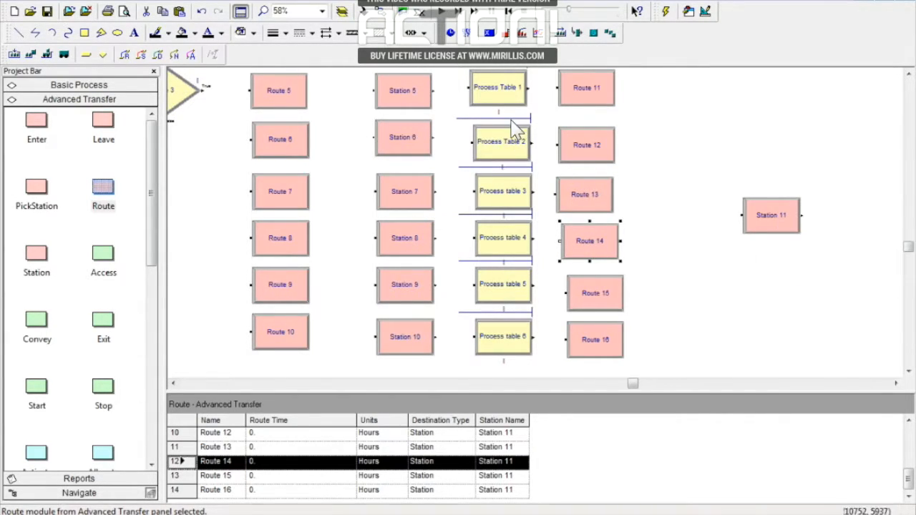
Step: Move Station 11 closer to the column of routes that follows the table processes
{"action": "left_click", "coordinate": [768, 222]}
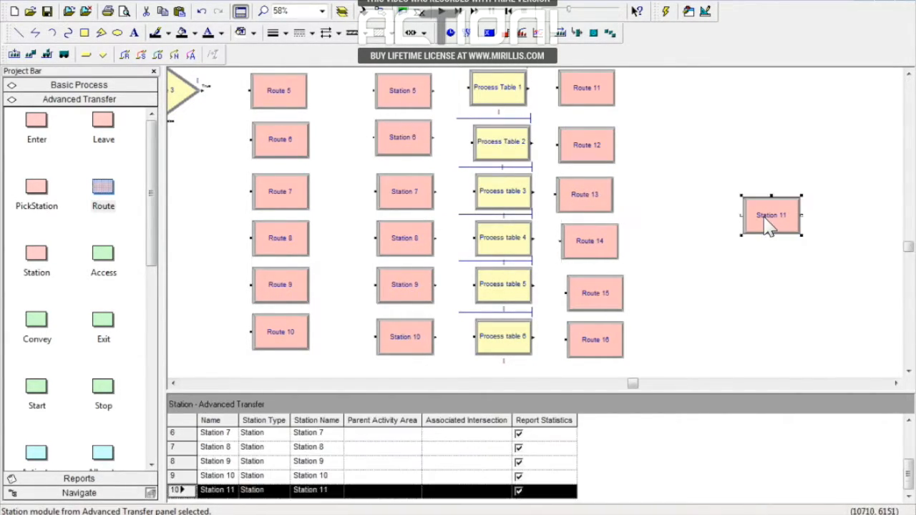
{"action": "left_click_drag", "start_coordinate": [720, 228], "coordinate": [719, 227]}
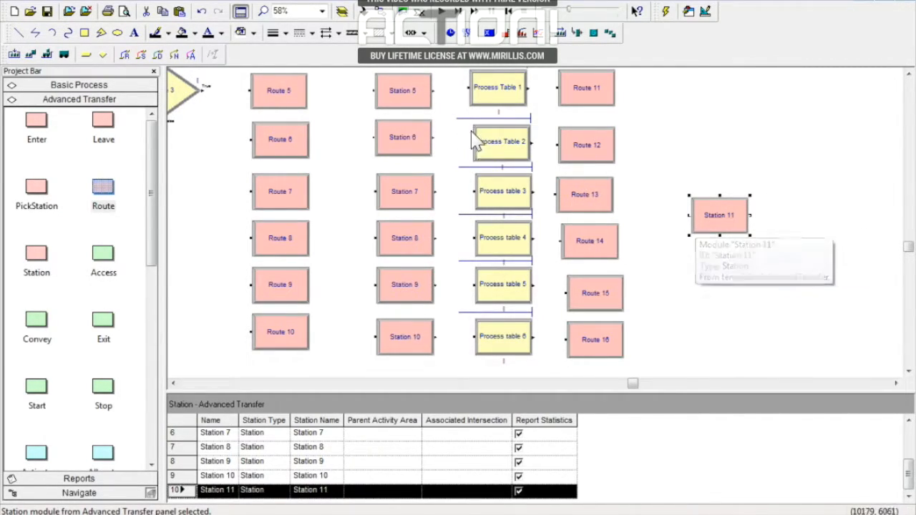
{"action": "left_click", "coordinate": [733, 291]}
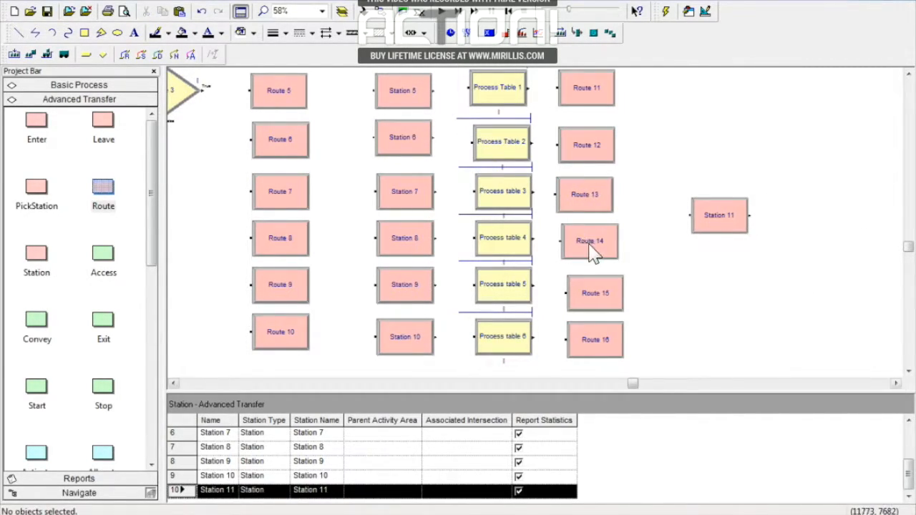
Step: Add a Dispose module to the right of Station 11
{"action": "left_click", "coordinate": [896, 383]}
{"action": "left_click", "coordinate": [79, 86]}
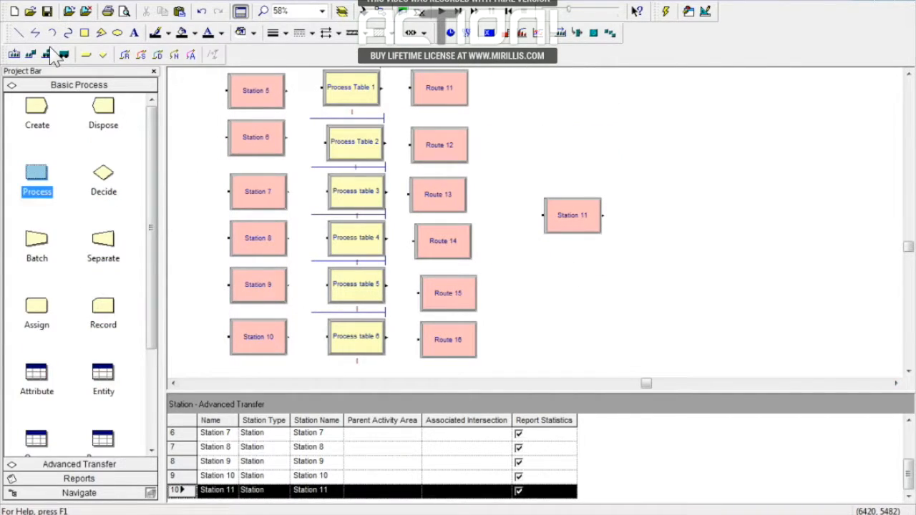
{"action": "left_click", "coordinate": [111, 121]}
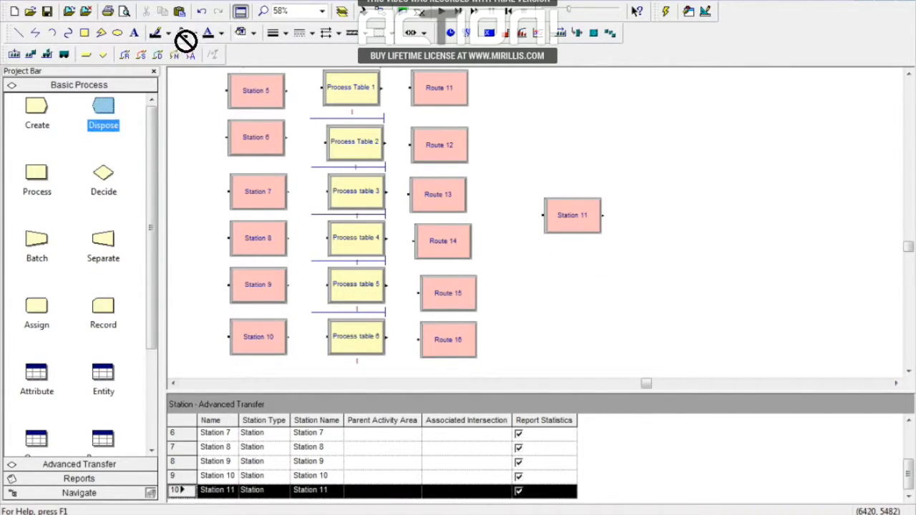
{"action": "left_click", "coordinate": [654, 226]}
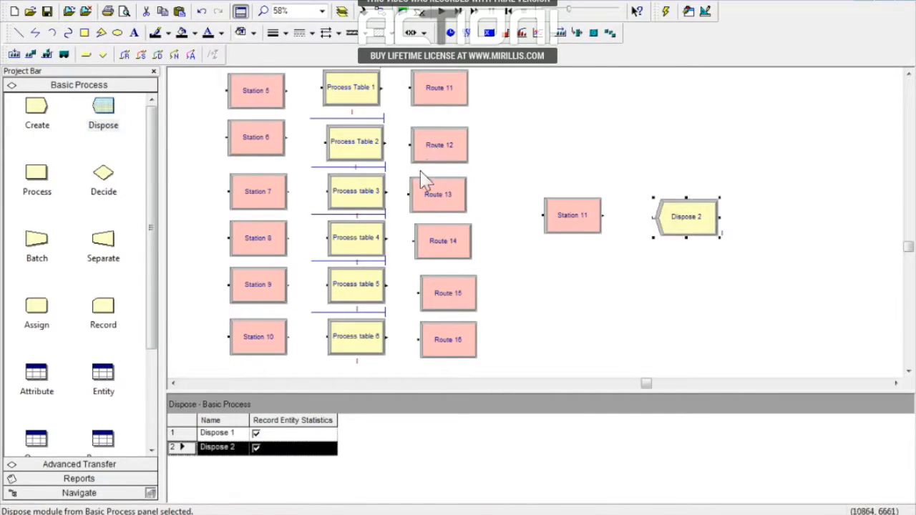
Step: Connect the exit of Station 11 to the entry of Dispose 2
{"action": "left_click", "coordinate": [382, 13]}
{"action": "left_click", "coordinate": [602, 214]}
{"action": "left_click", "coordinate": [652, 217]}
{"action": "left_click", "coordinate": [672, 258]}
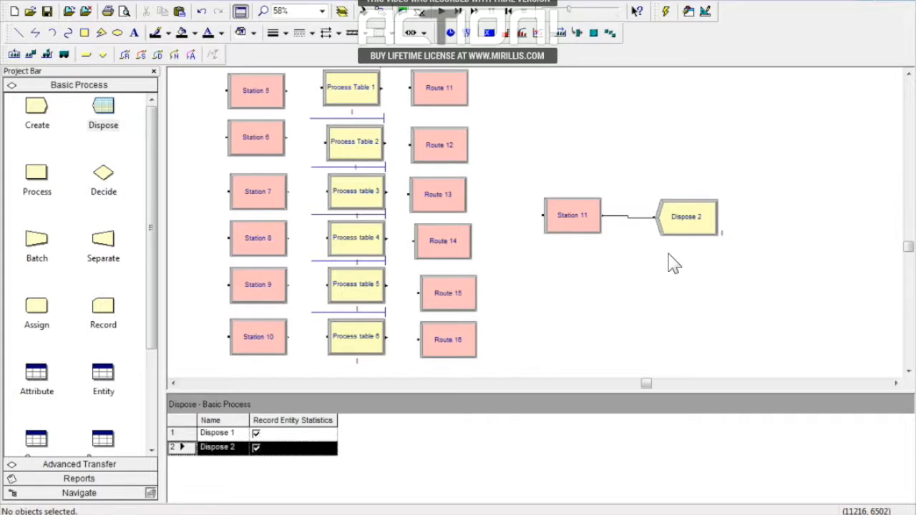
Step: Connect Stations 5 to 10 one by one to their table processes, Process Table 1 through Process table 6
{"action": "left_click", "coordinate": [637, 384]}
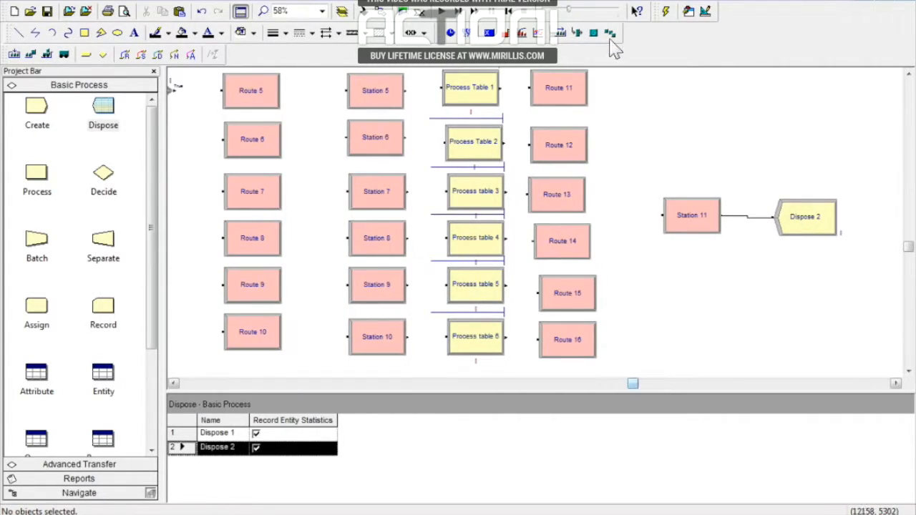
{"action": "left_click", "coordinate": [909, 75]}
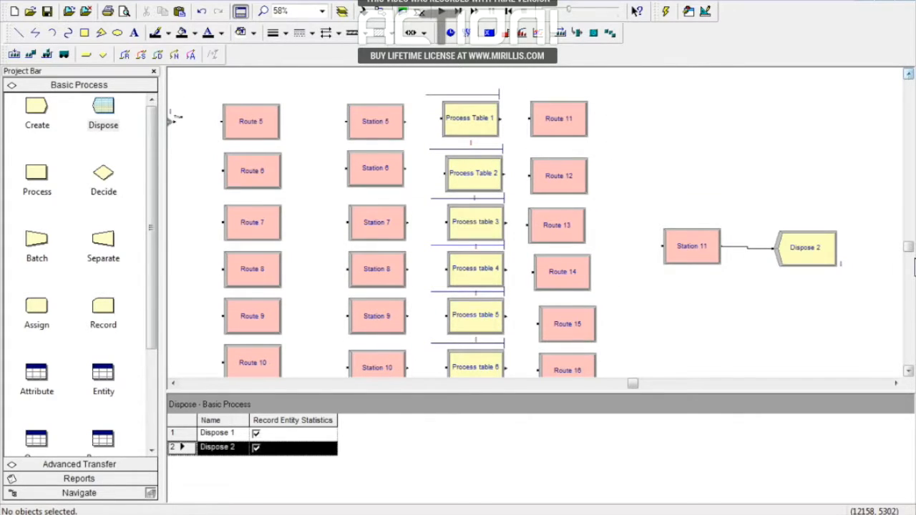
{"action": "left_click", "coordinate": [909, 372]}
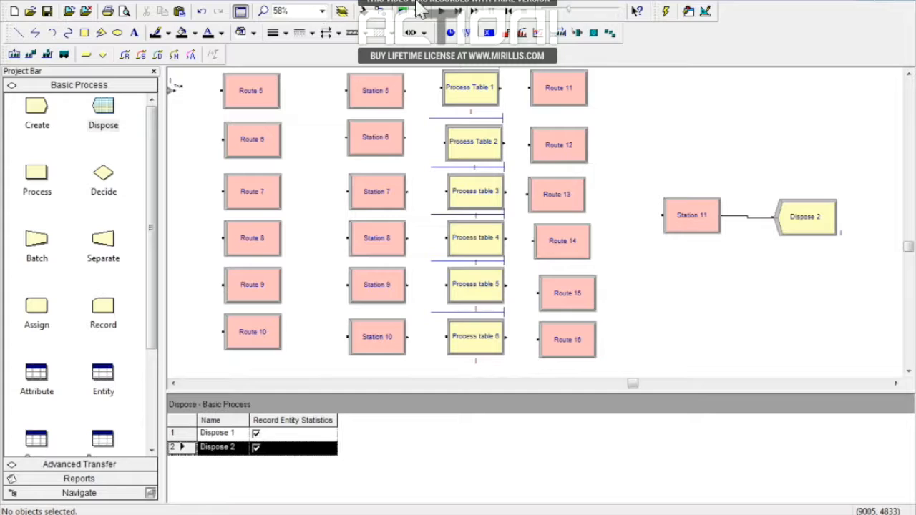
{"action": "left_click", "coordinate": [380, 29]}
{"action": "left_click", "coordinate": [405, 90]}
{"action": "left_click", "coordinate": [440, 88]}
{"action": "left_click", "coordinate": [405, 136]}
{"action": "left_click", "coordinate": [443, 141]}
{"action": "left_click", "coordinate": [406, 191]}
{"action": "left_click", "coordinate": [445, 191]}
{"action": "left_click", "coordinate": [406, 238]}
{"action": "left_click", "coordinate": [445, 238]}
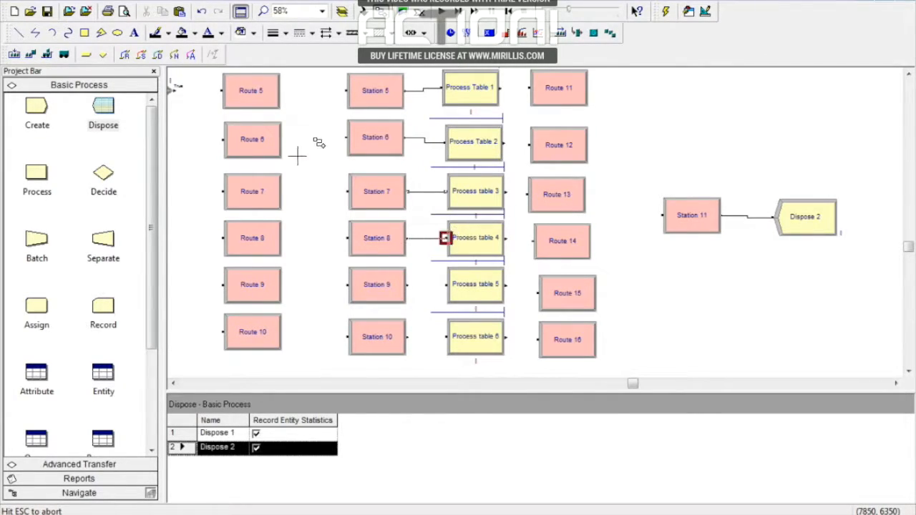
{"action": "left_click", "coordinate": [407, 284]}
{"action": "left_click", "coordinate": [445, 284]}
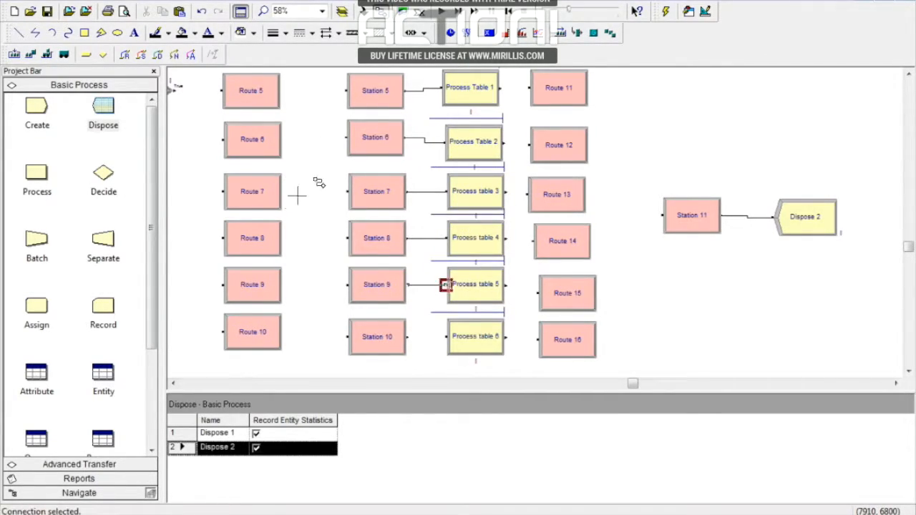
{"action": "left_click", "coordinate": [407, 337]}
{"action": "left_click", "coordinate": [445, 337]}
Step: Connect the six table processes one by one to their matching routes, Route 11 through Route 16
{"action": "left_click", "coordinate": [499, 87]}
{"action": "left_click", "coordinate": [528, 87]}
{"action": "left_click", "coordinate": [504, 142]}
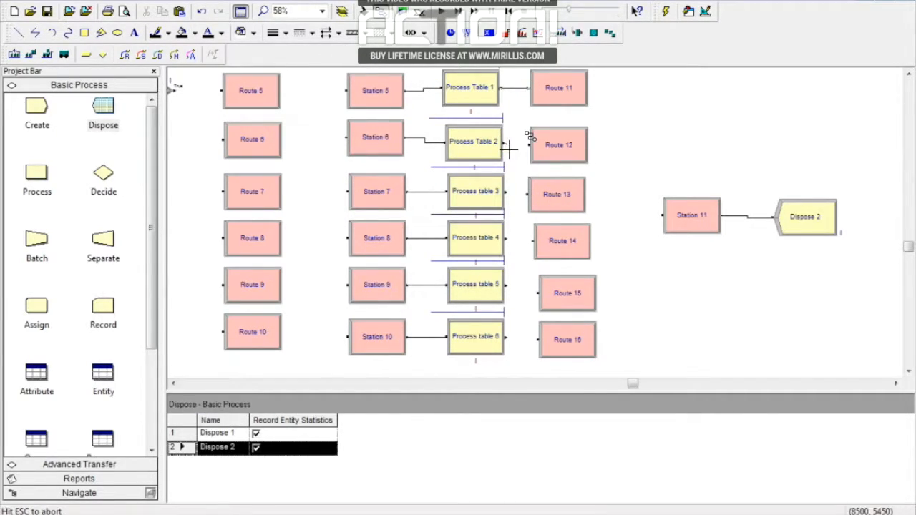
{"action": "left_click", "coordinate": [528, 144]}
{"action": "left_click", "coordinate": [505, 191]}
{"action": "left_click", "coordinate": [529, 193]}
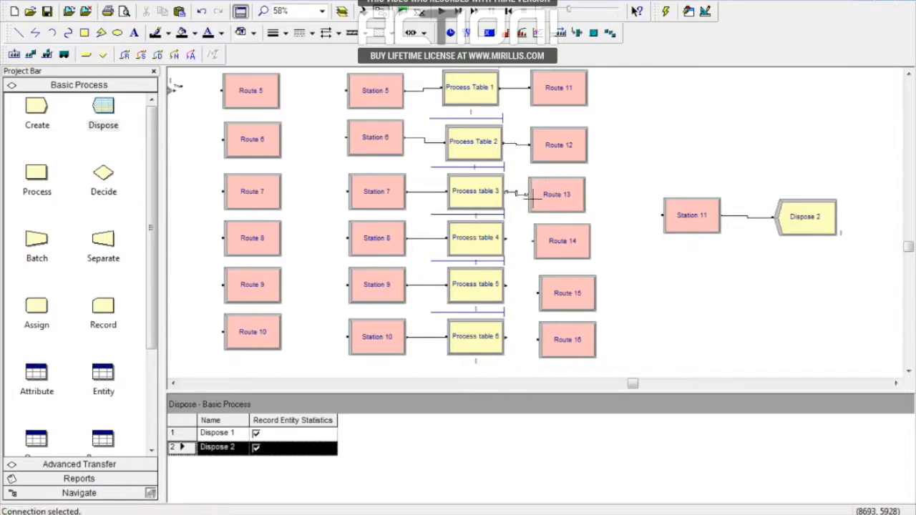
{"action": "left_click", "coordinate": [506, 239]}
{"action": "left_click", "coordinate": [533, 242]}
{"action": "left_click", "coordinate": [505, 284]}
{"action": "left_click", "coordinate": [538, 293]}
{"action": "left_click", "coordinate": [505, 336]}
{"action": "left_click", "coordinate": [539, 340]}
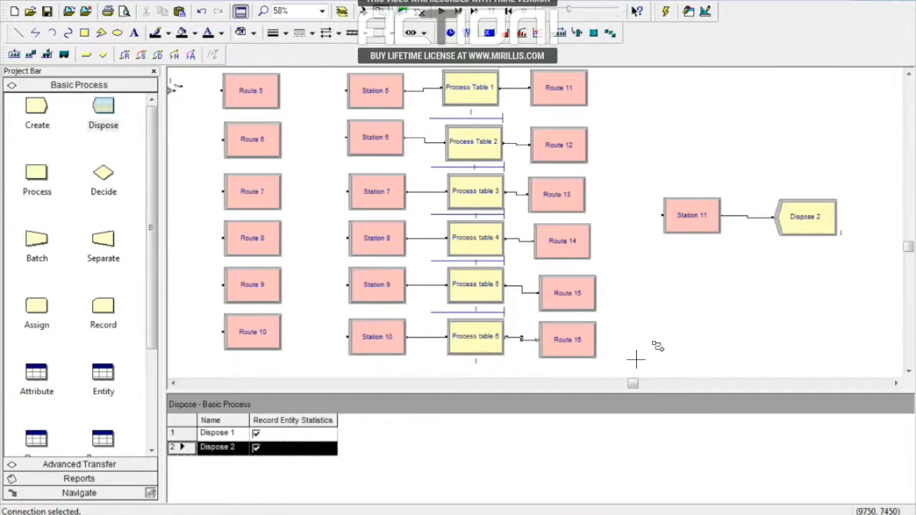
Step: Change the type of Decide 2 to 2-way by Condition, with the condition based on an Expression
{"action": "scroll", "coordinate": [633, 387], "scroll_direction": "left", "scroll_amount": 2}
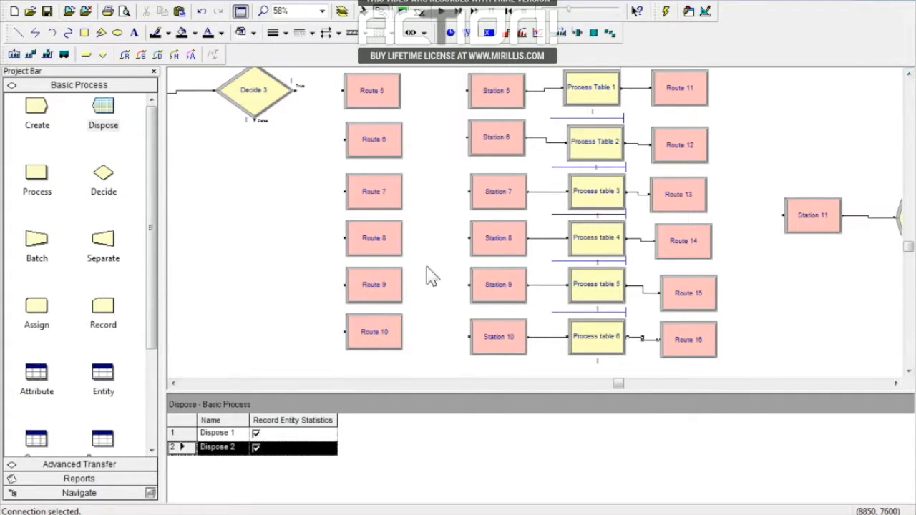
{"action": "scroll", "coordinate": [617, 390], "scroll_direction": "left", "scroll_amount": 3}
{"action": "scroll", "coordinate": [408, 258], "scroll_direction": "right", "scroll_amount": 1}
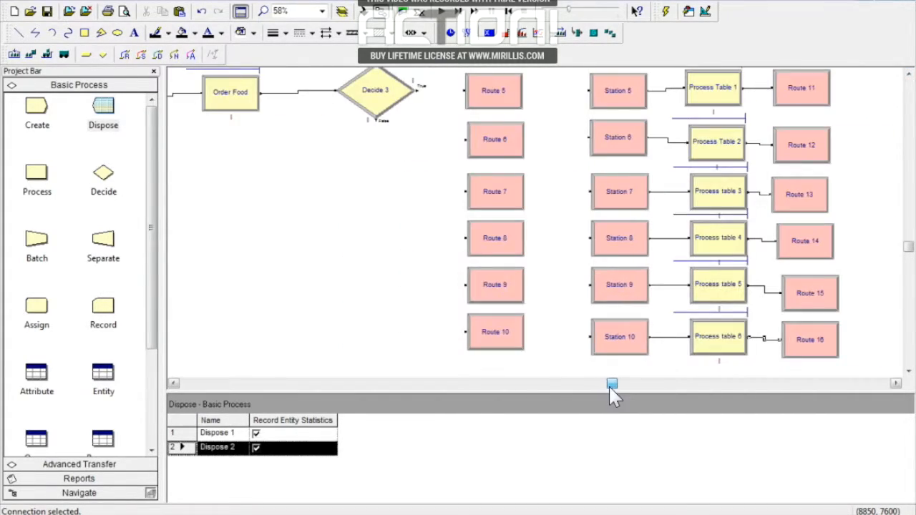
{"action": "scroll", "coordinate": [403, 258], "scroll_direction": "left", "scroll_amount": 1}
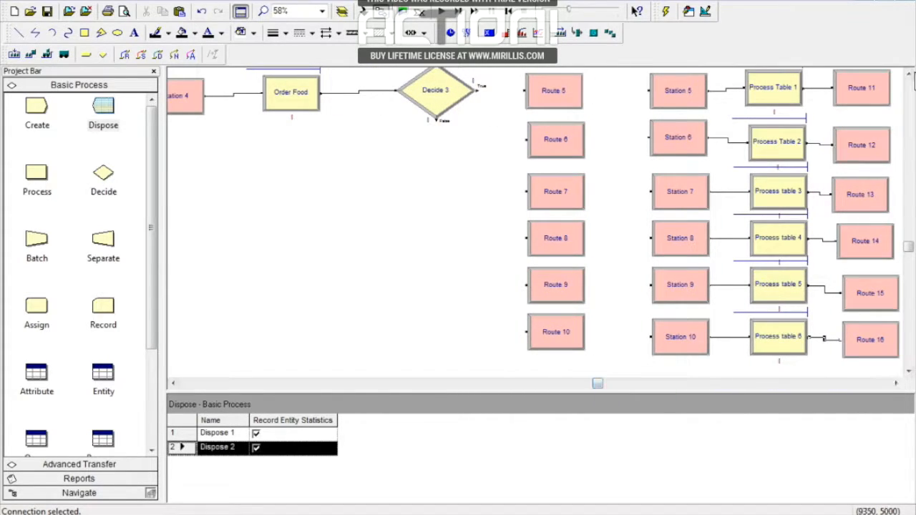
{"action": "left_click", "coordinate": [909, 74]}
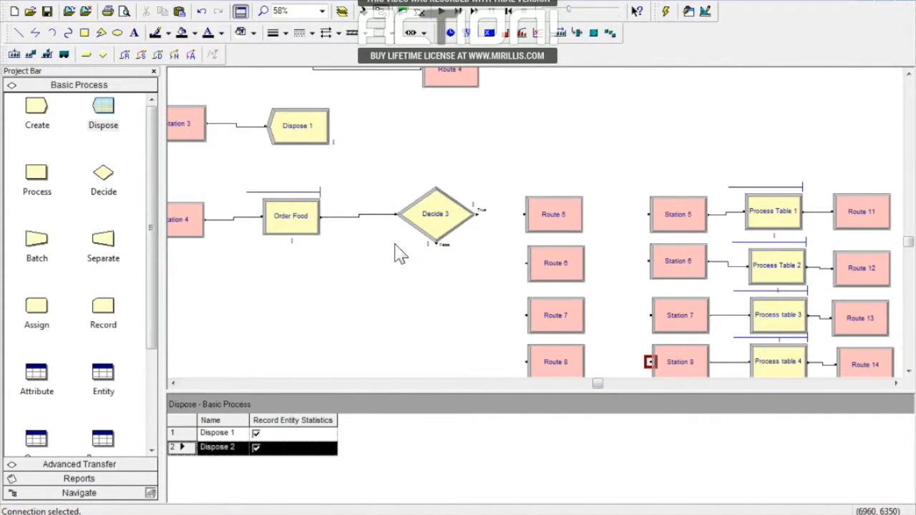
{"action": "left_click", "coordinate": [909, 74]}
{"action": "left_click", "coordinate": [909, 73]}
{"action": "left_click", "coordinate": [909, 74]}
{"action": "left_click", "coordinate": [909, 74]}
{"action": "left_click_drag", "start_coordinate": [600, 390], "coordinate": [579, 390]}
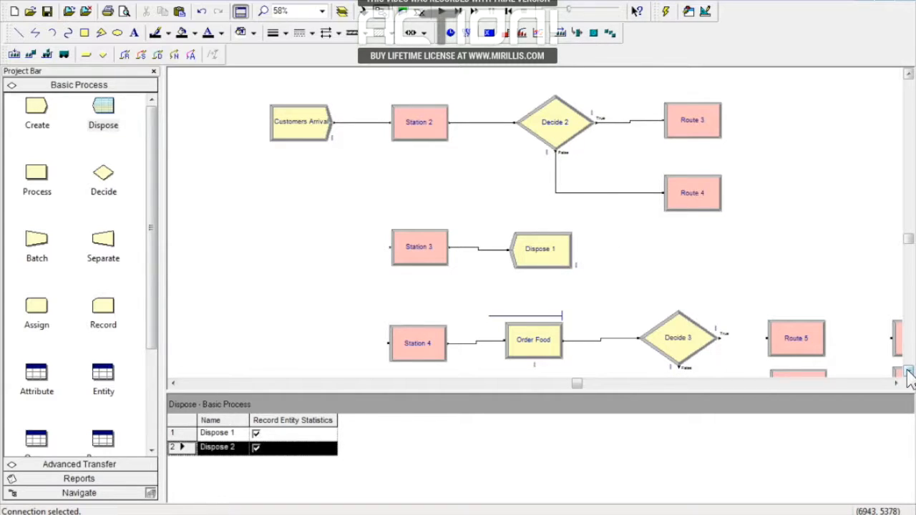
{"action": "left_click", "coordinate": [908, 371]}
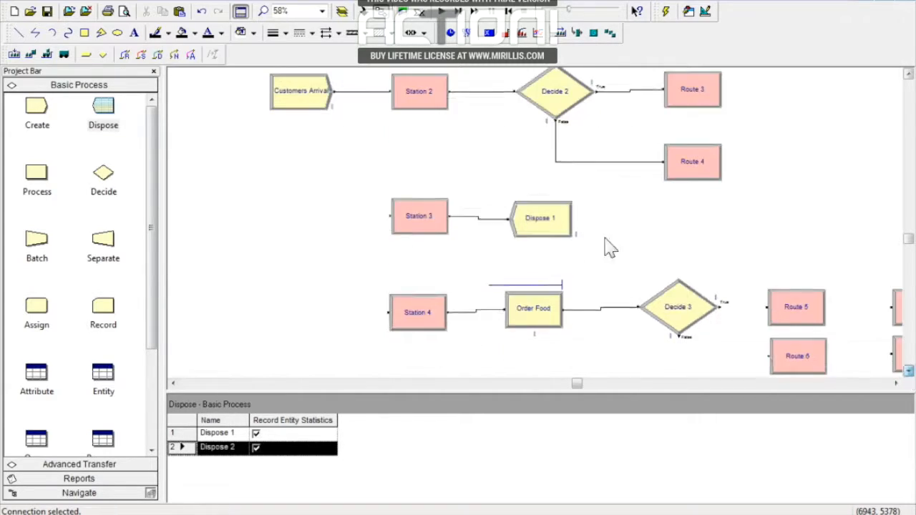
{"action": "double_click", "coordinate": [561, 100]}
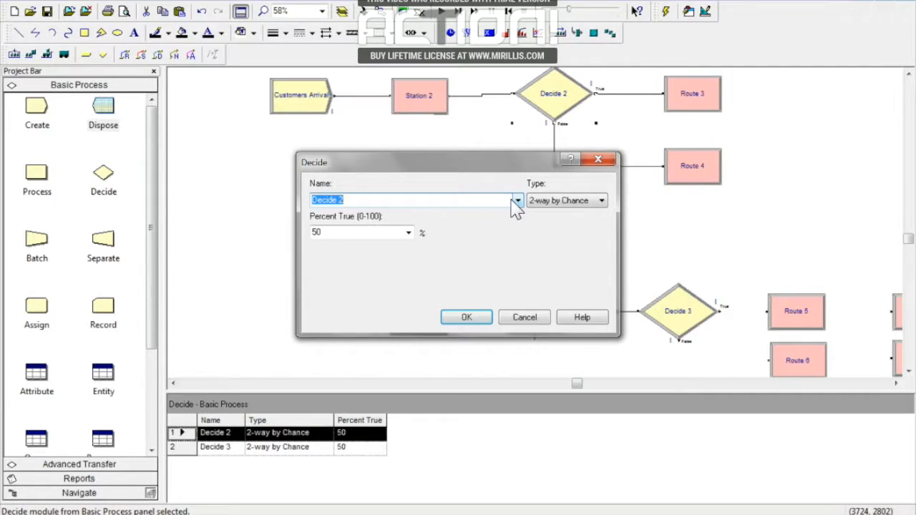
{"action": "left_click", "coordinate": [552, 204]}
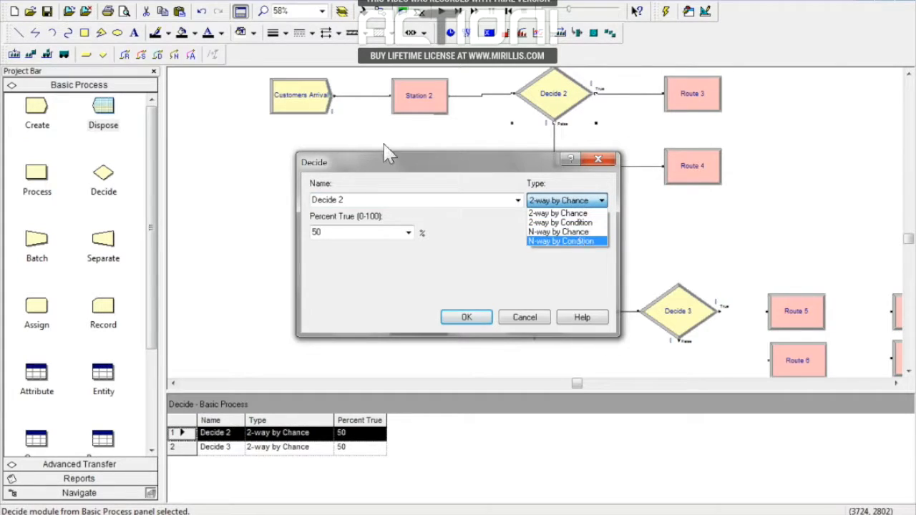
{"action": "left_click", "coordinate": [574, 224]}
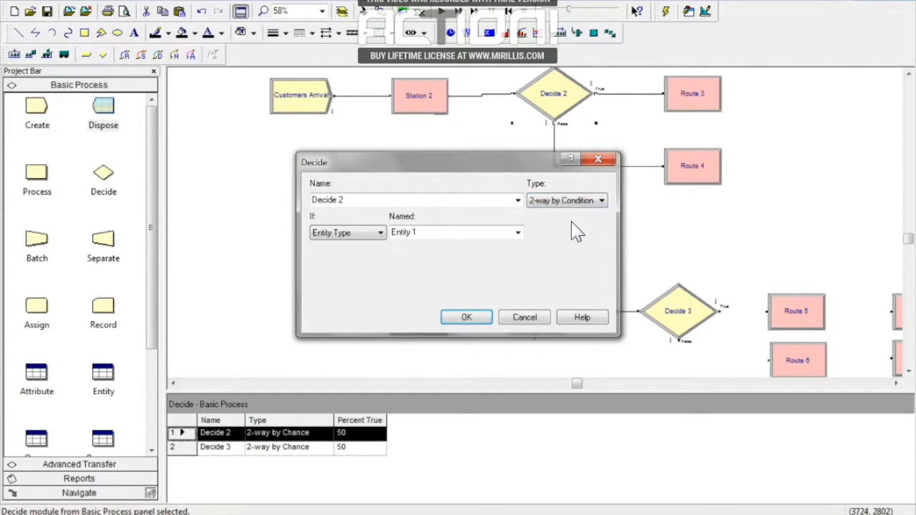
{"action": "left_click", "coordinate": [378, 234]}
{"action": "left_click", "coordinate": [330, 292]}
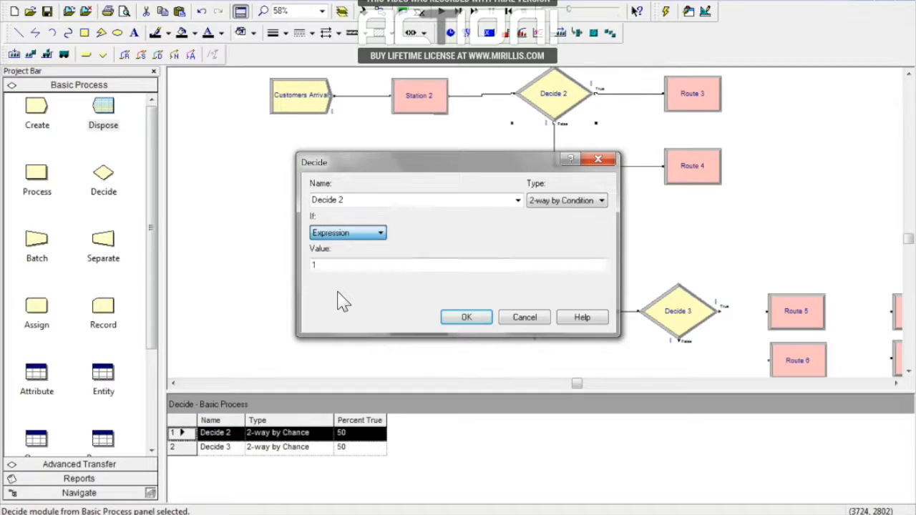
Step: Clear the Decide 2 condition value and begin it in the Expression Builder with the Number In Process term Process Table 1.WIP == 0
{"action": "left_click", "coordinate": [315, 264]}
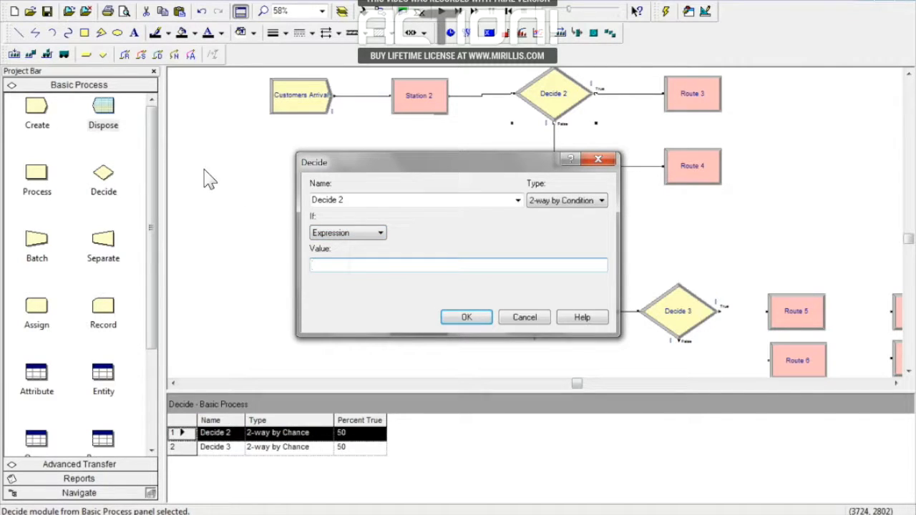
{"action": "right_click", "coordinate": [321, 267]}
{"action": "left_click", "coordinate": [383, 384]}
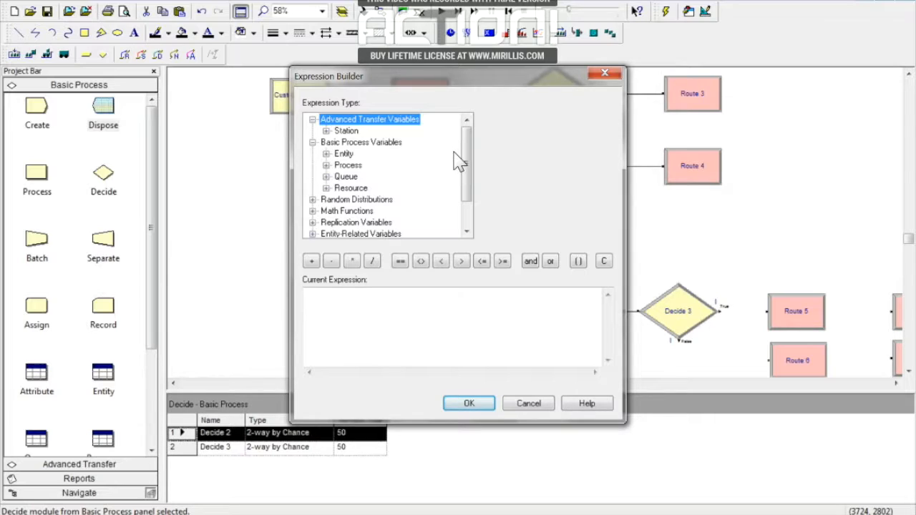
{"action": "left_click", "coordinate": [326, 165]}
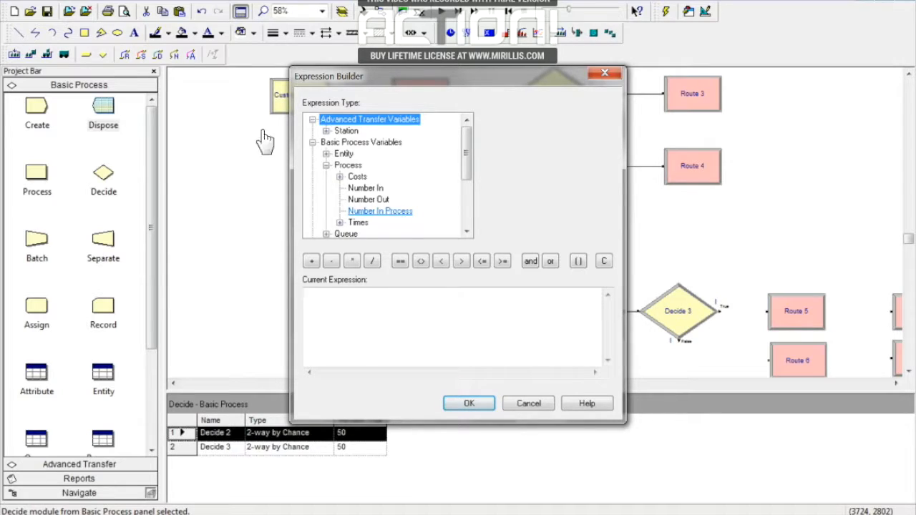
{"action": "left_click", "coordinate": [394, 212]}
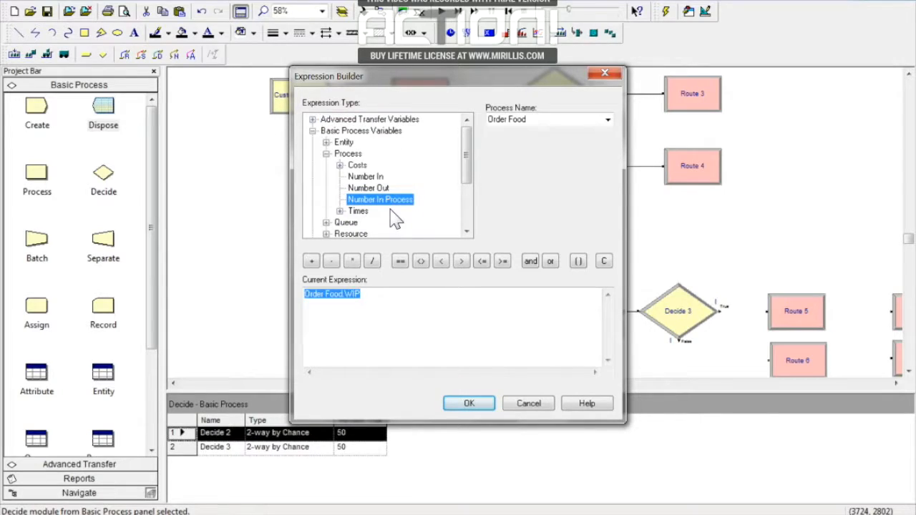
{"action": "left_click", "coordinate": [608, 120]}
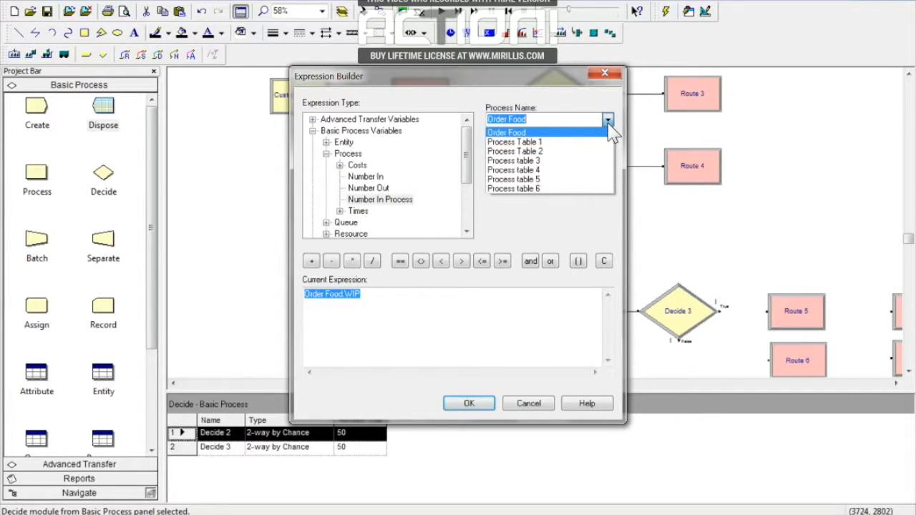
{"action": "left_click", "coordinate": [552, 142]}
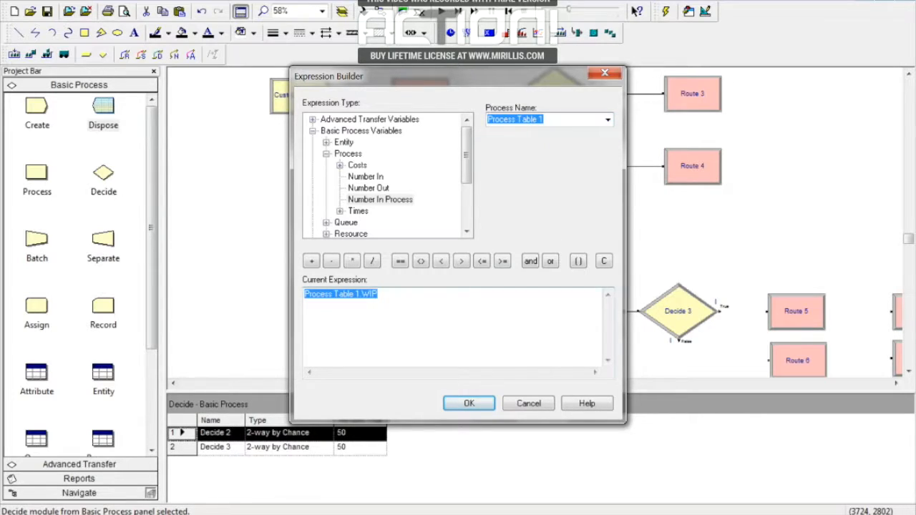
{"action": "left_click", "coordinate": [382, 295]}
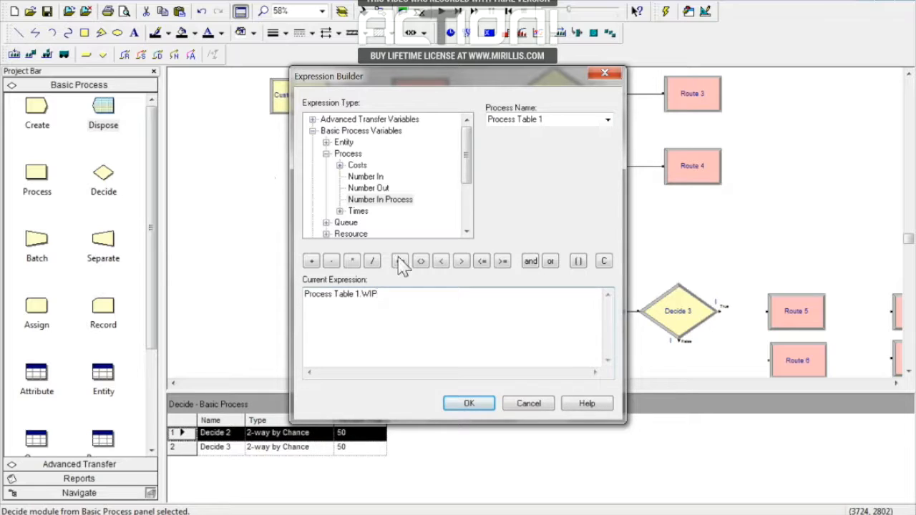
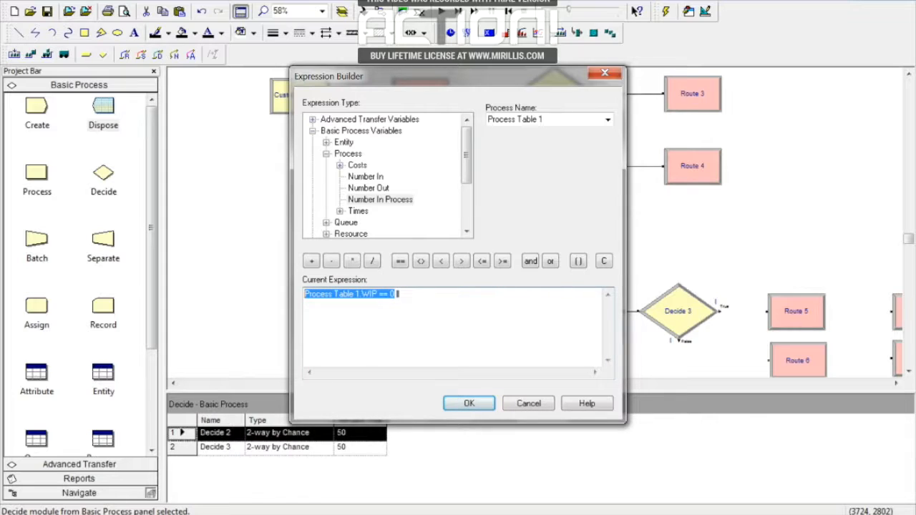
Step: Extend the Decide 2 expression with the alternative || Process Table 2.WIP == 0
{"action": "left_click", "coordinate": [403, 294]}
{"action": "left_click", "coordinate": [607, 122]}
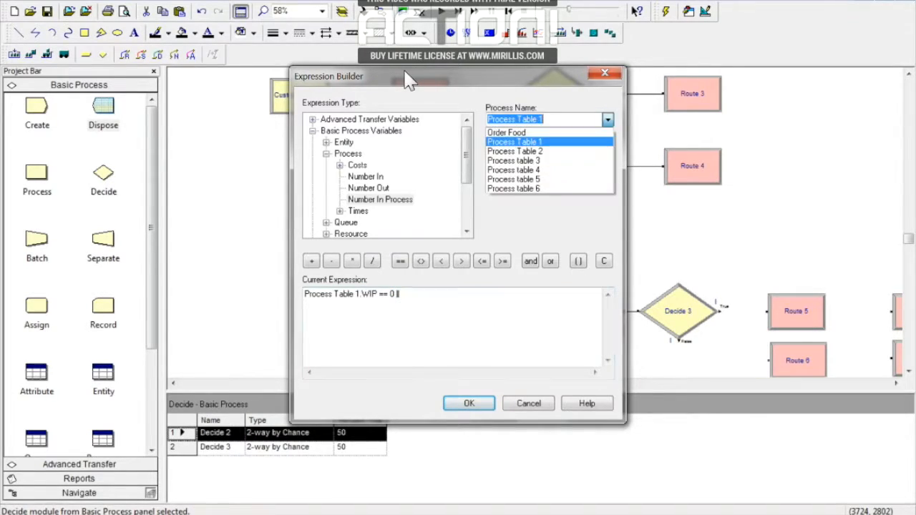
{"action": "left_click", "coordinate": [523, 151]}
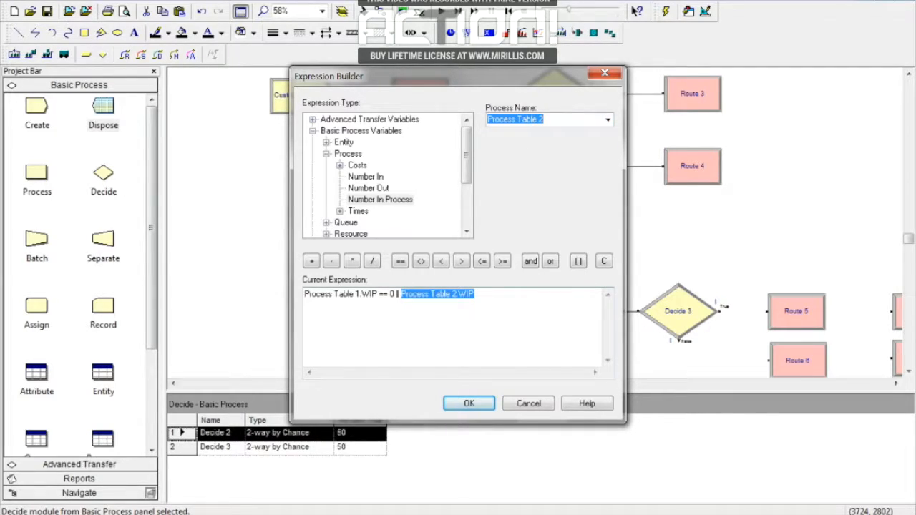
{"action": "left_click", "coordinate": [476, 294]}
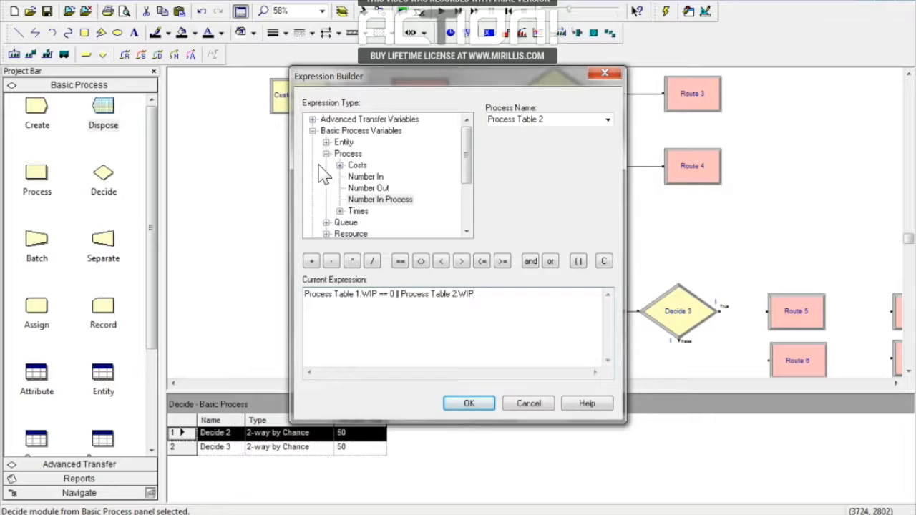
{"action": "left_click", "coordinate": [402, 262]}
Step: Add the alternative || Process table 3.WIP == 0 to the end of the Decide 2 expression
{"action": "left_click", "coordinate": [551, 261]}
{"action": "left_click", "coordinate": [608, 120]}
{"action": "left_click", "coordinate": [516, 150]}
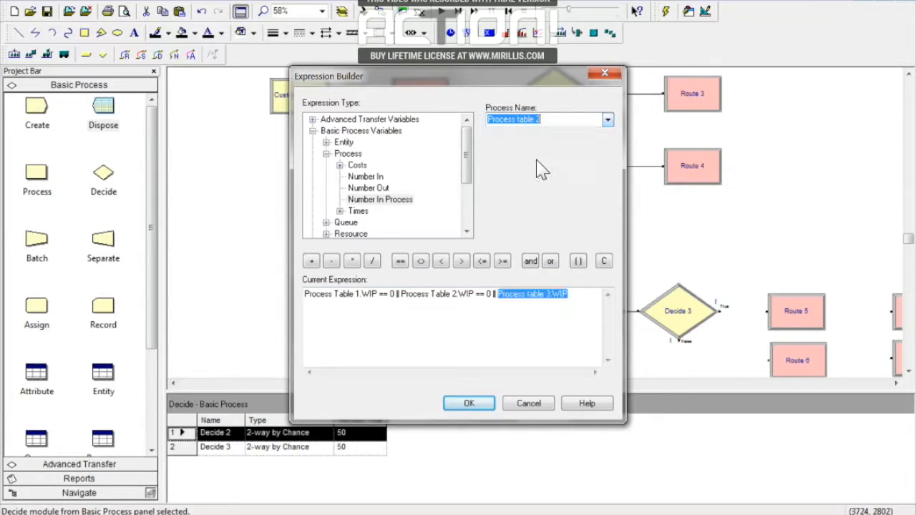
{"action": "left_click", "coordinate": [400, 262]}
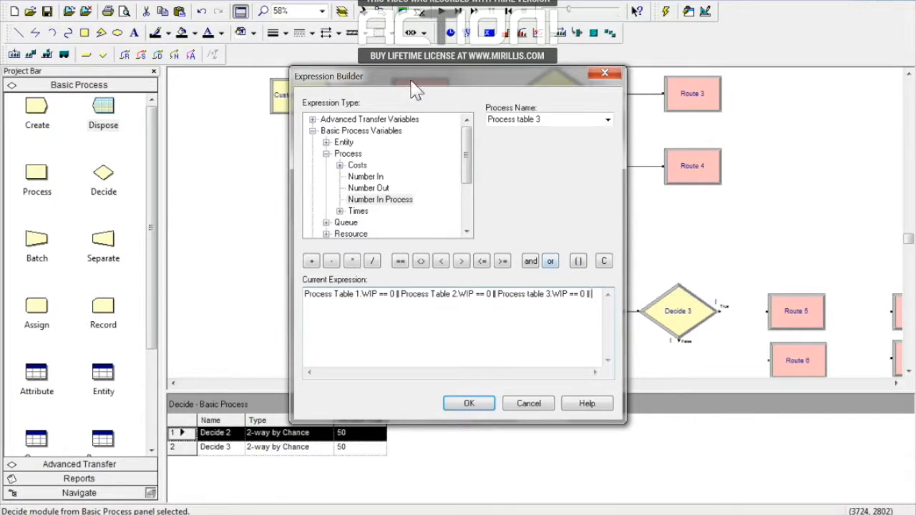
Step: Add Process table 4.WIP == 0 as the next alternative in the Decide 2 expression
{"action": "left_click", "coordinate": [607, 119]}
{"action": "left_click", "coordinate": [535, 172]}
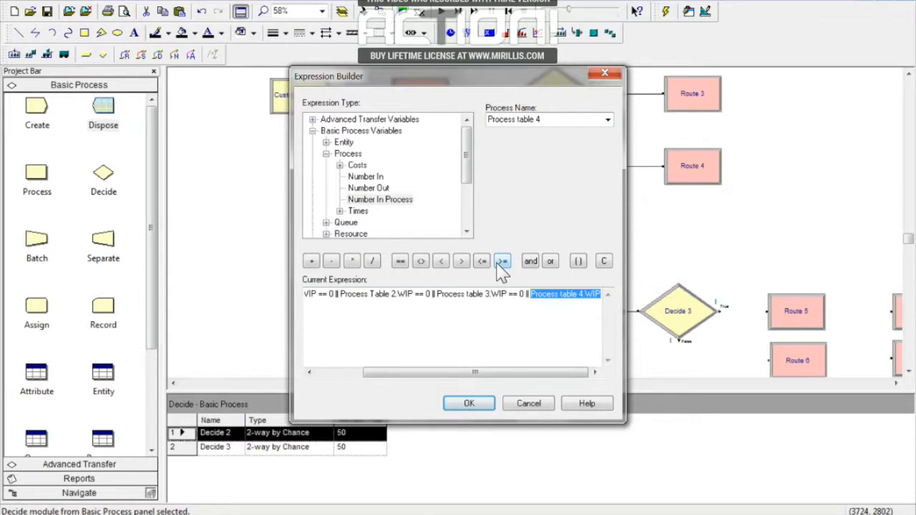
{"action": "left_click", "coordinate": [598, 294]}
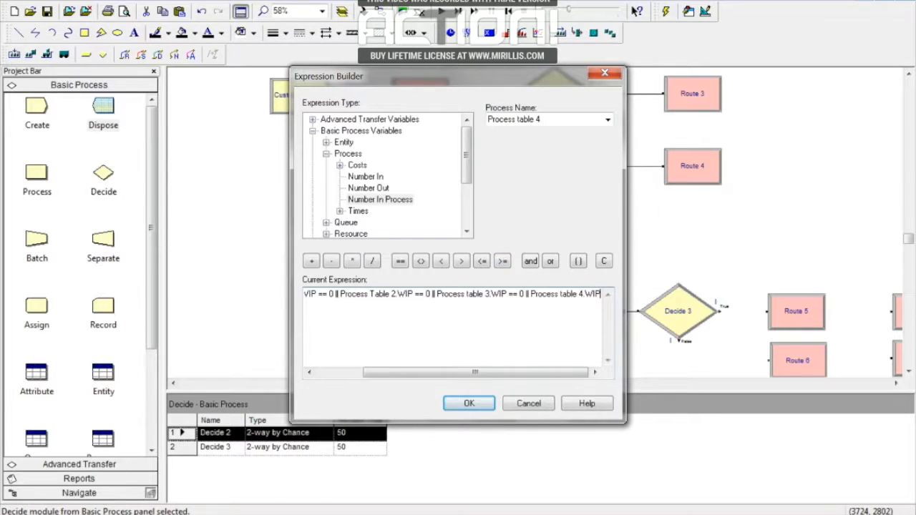
{"action": "left_click", "coordinate": [400, 261]}
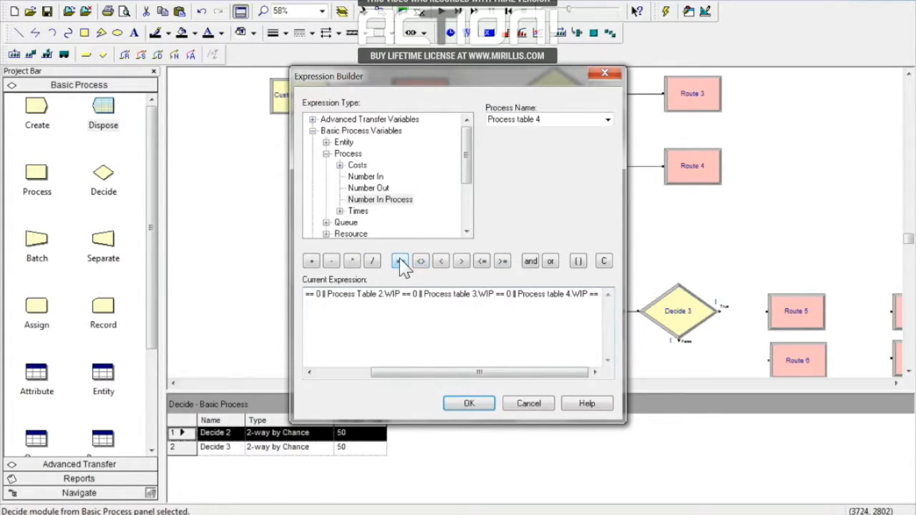
{"action": "type", "text": "0"}
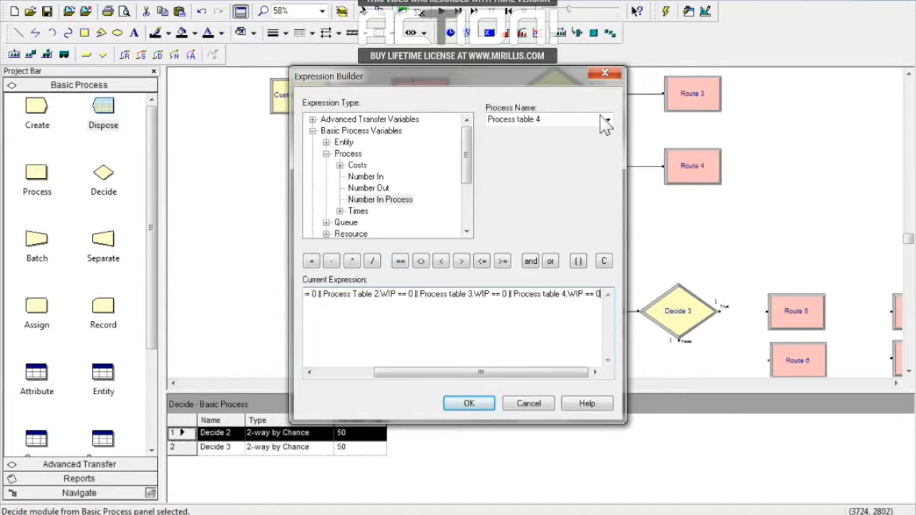
Step: Extend the Decide 2 expression with the alternative || Process table 5.WIP == 0
{"action": "left_click", "coordinate": [551, 261]}
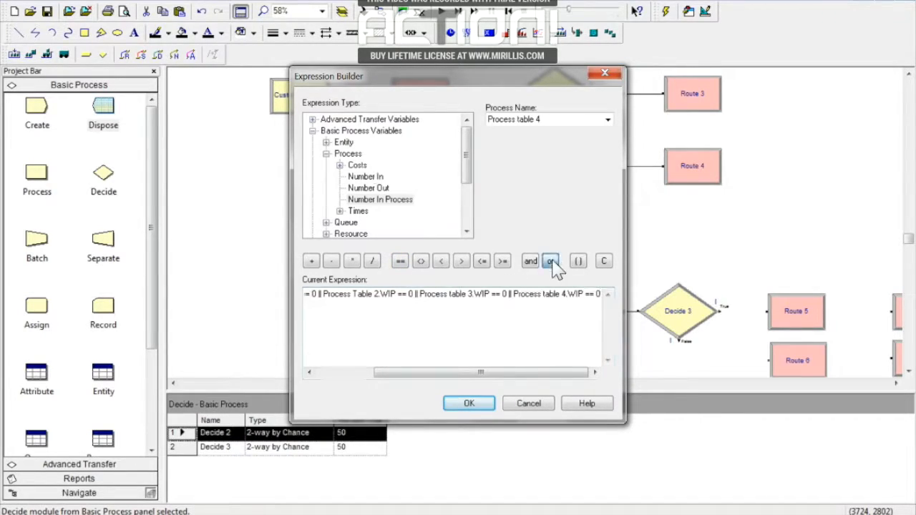
{"action": "left_click", "coordinate": [607, 122]}
{"action": "left_click", "coordinate": [543, 188]}
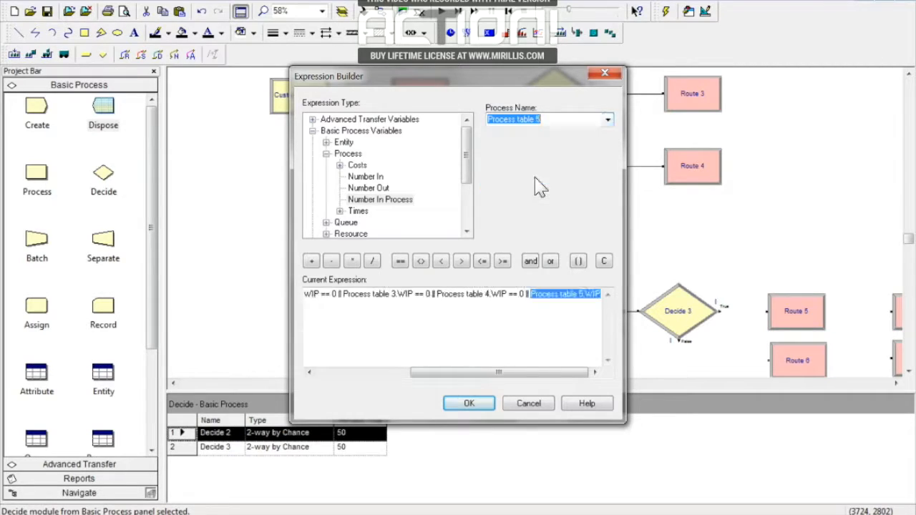
{"action": "left_click", "coordinate": [598, 294]}
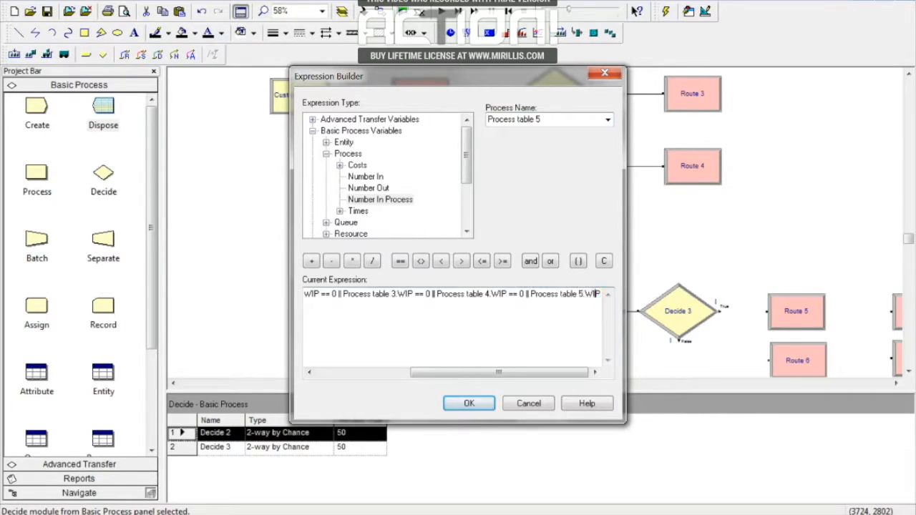
{"action": "left_click", "coordinate": [400, 261]}
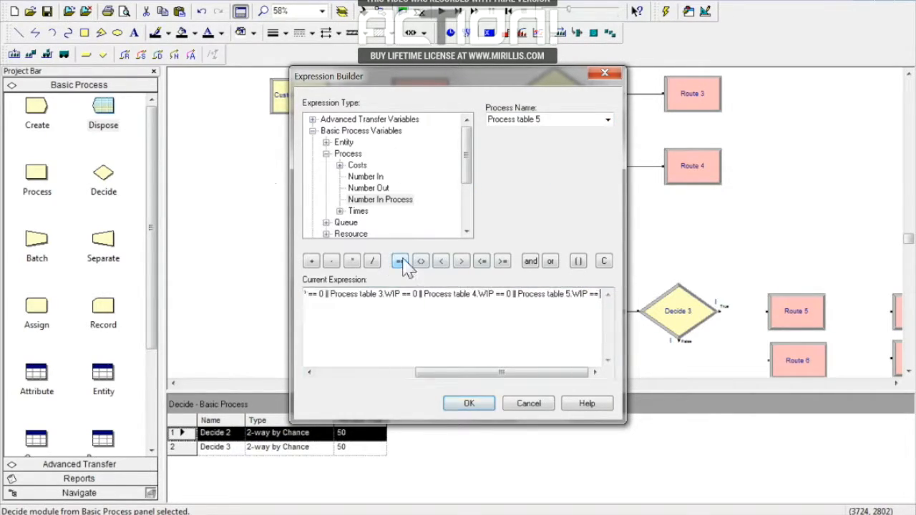
{"action": "type", "text": "0"}
Step: Add the final alternative || Process table 6.WIP == 0 and accept the expression and the Decide 2 settings
{"action": "left_click", "coordinate": [550, 260]}
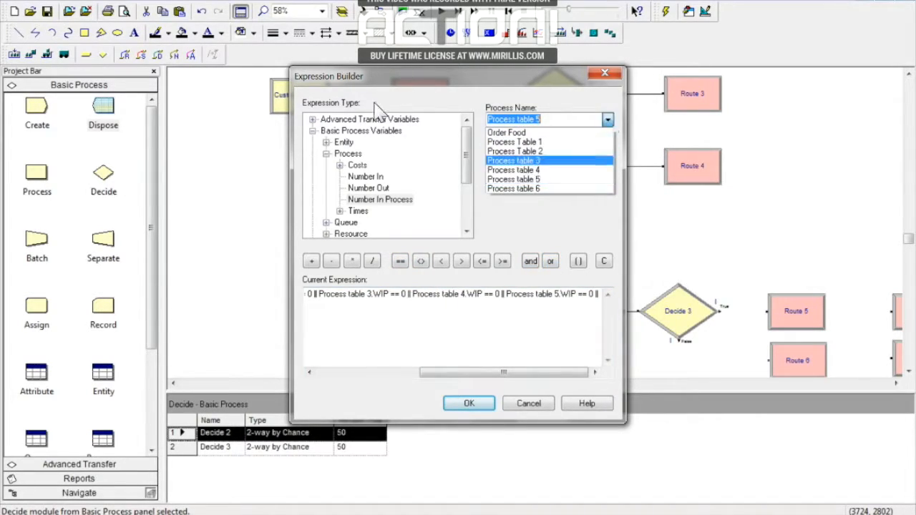
{"action": "left_click", "coordinate": [529, 188]}
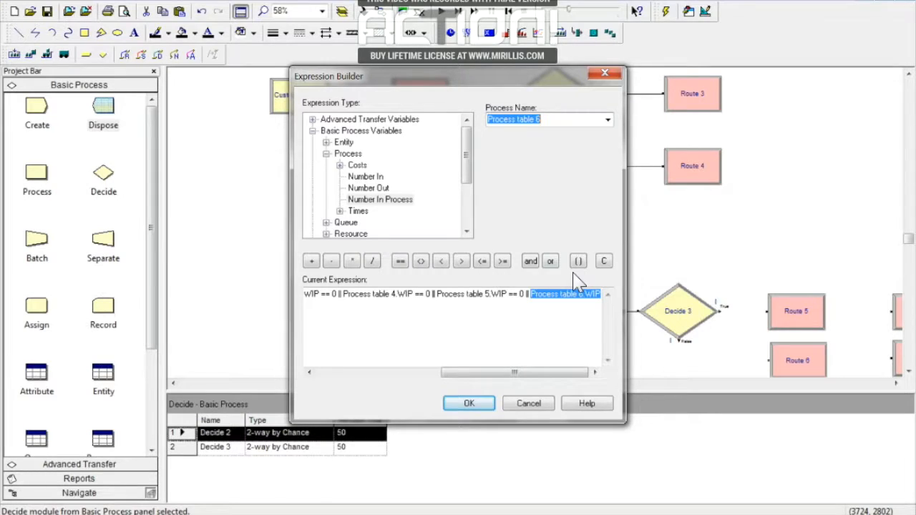
{"action": "left_click", "coordinate": [601, 294]}
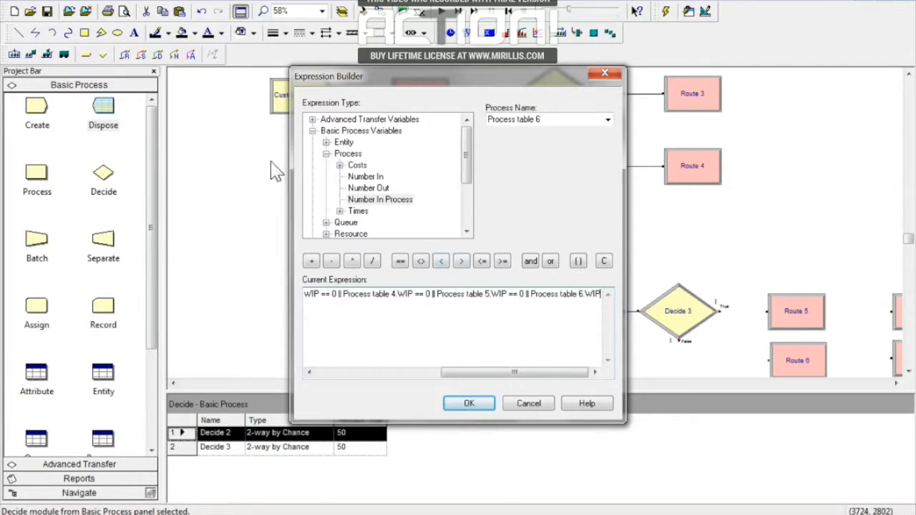
{"action": "left_click", "coordinate": [401, 262]}
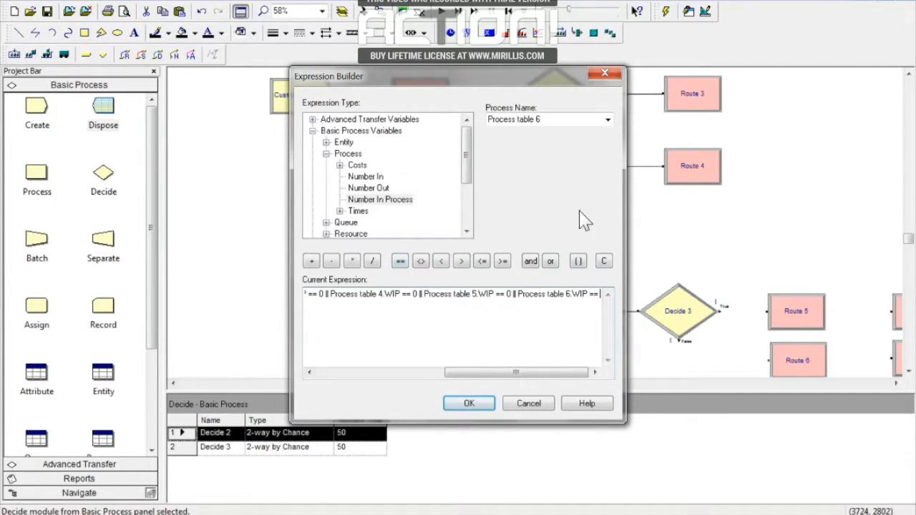
{"action": "type", "text": "0"}
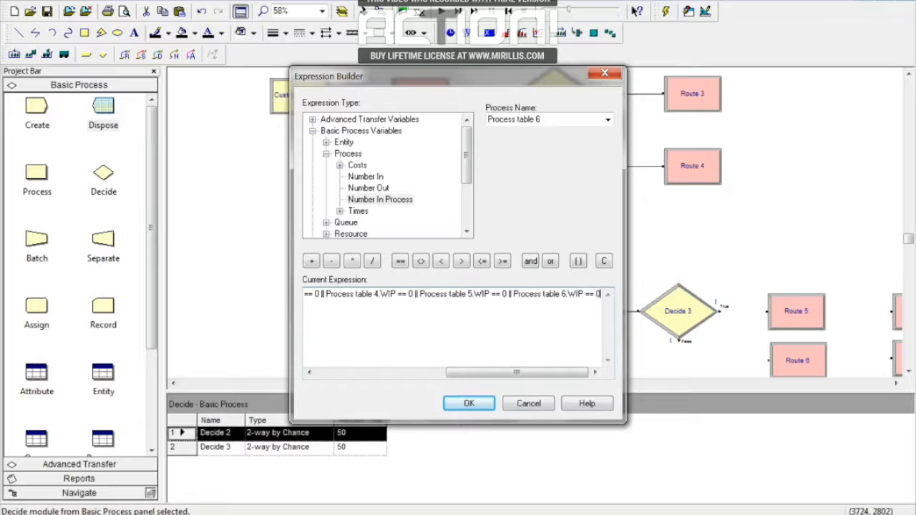
{"action": "left_click", "coordinate": [467, 406]}
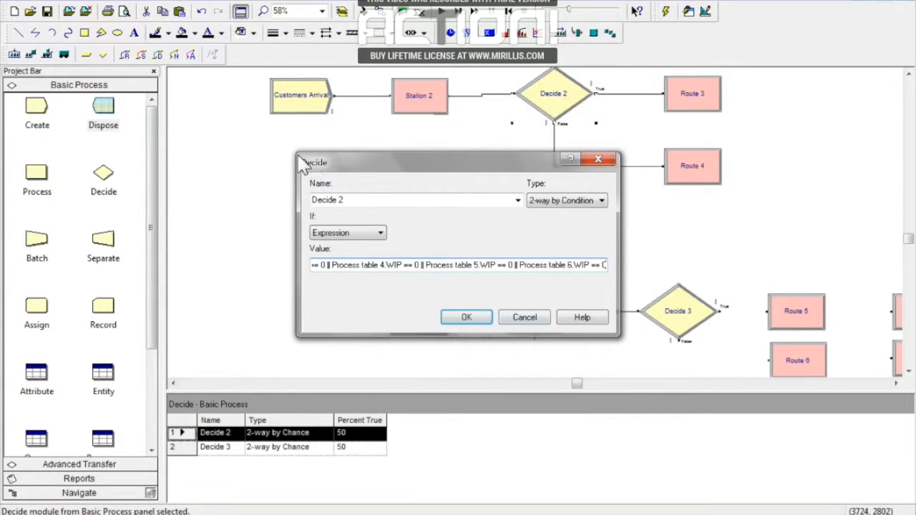
{"action": "left_click", "coordinate": [466, 317]}
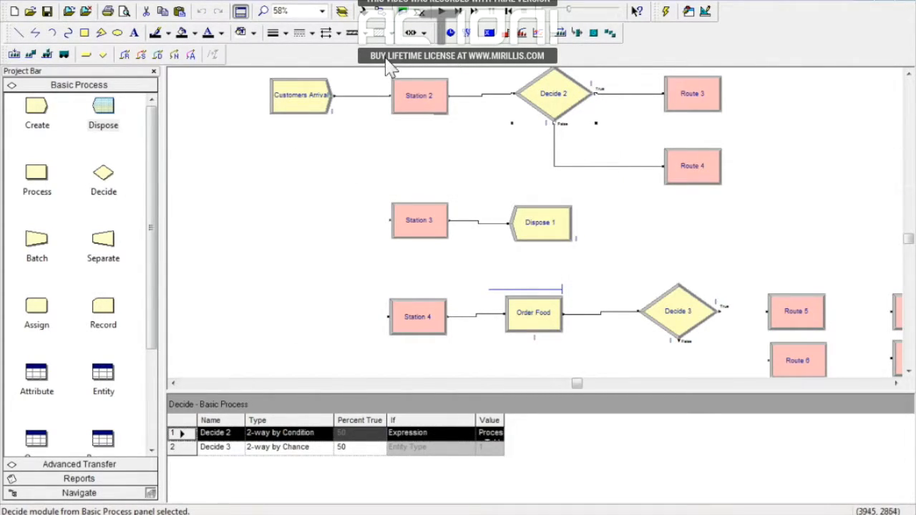
Step: Review the condition of Decide 2 and the destination settings of Route 4 and Route 3
{"action": "double_click", "coordinate": [559, 102]}
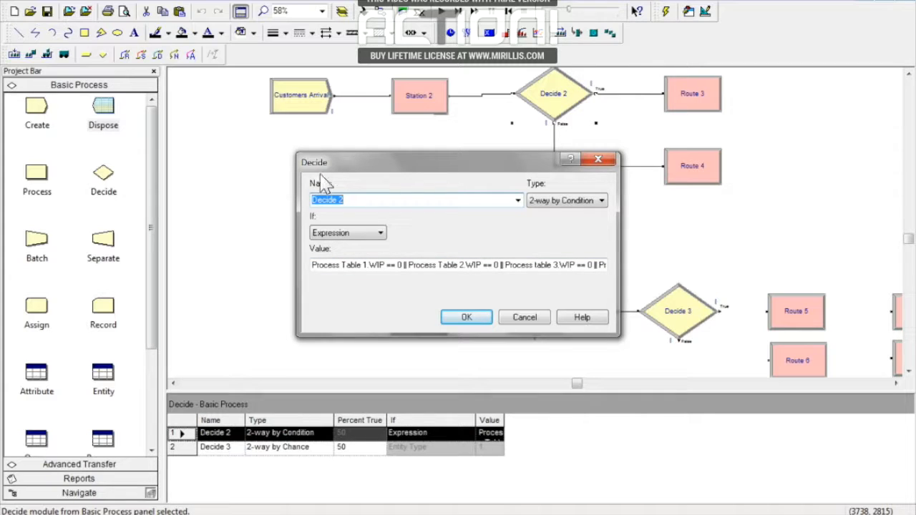
{"action": "left_click", "coordinate": [465, 317]}
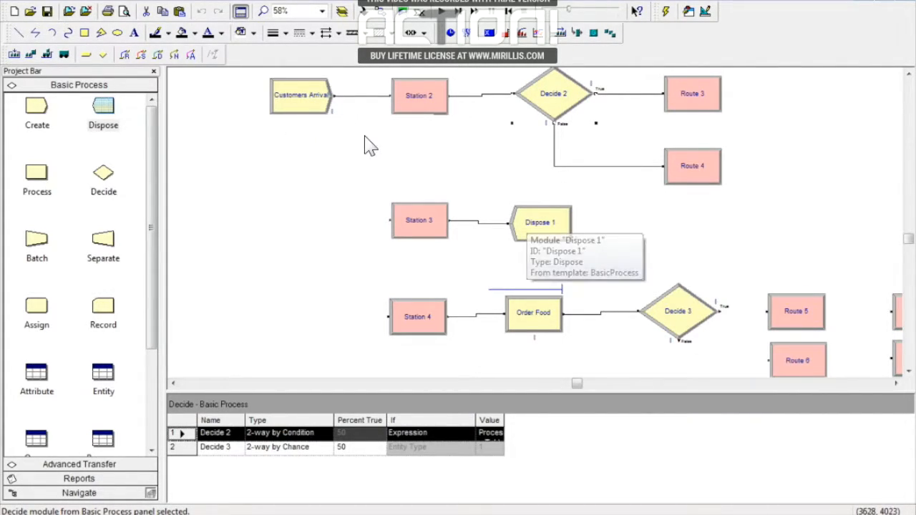
{"action": "double_click", "coordinate": [700, 169]}
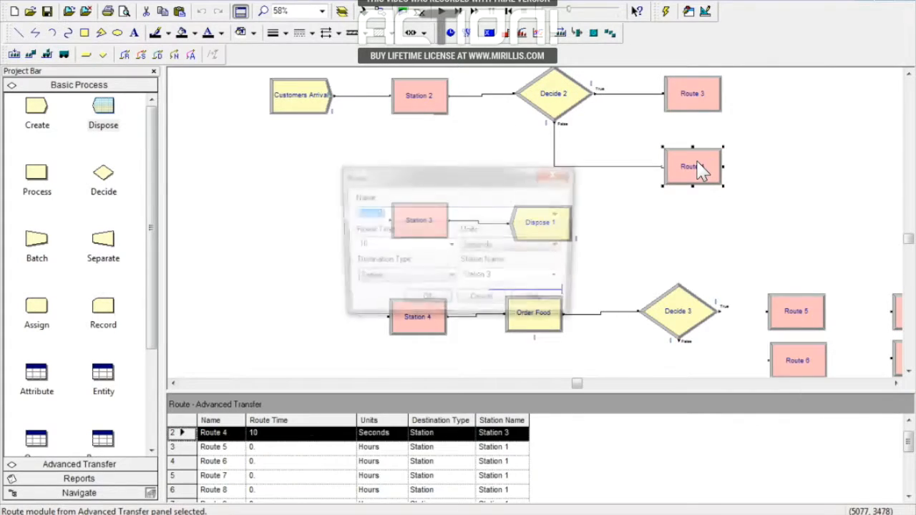
{"action": "left_click", "coordinate": [428, 305]}
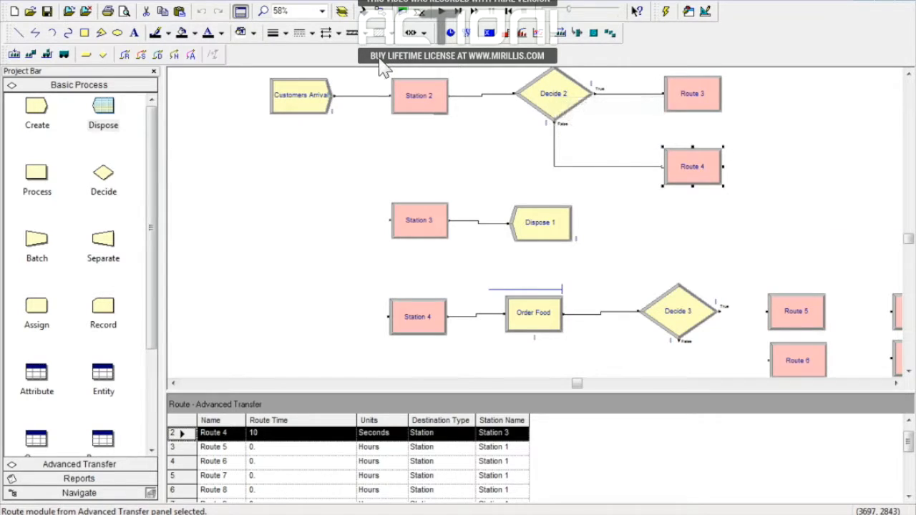
{"action": "double_click", "coordinate": [557, 106]}
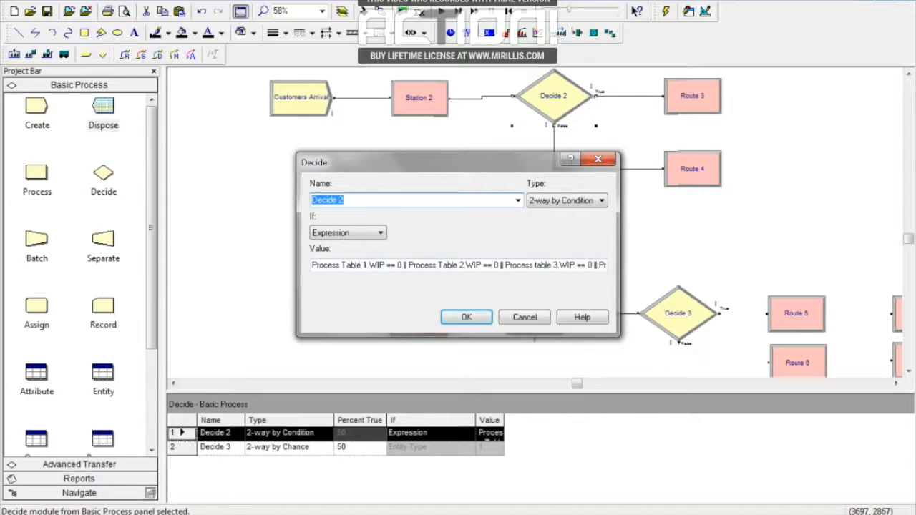
{"action": "key", "text": "Escape"}
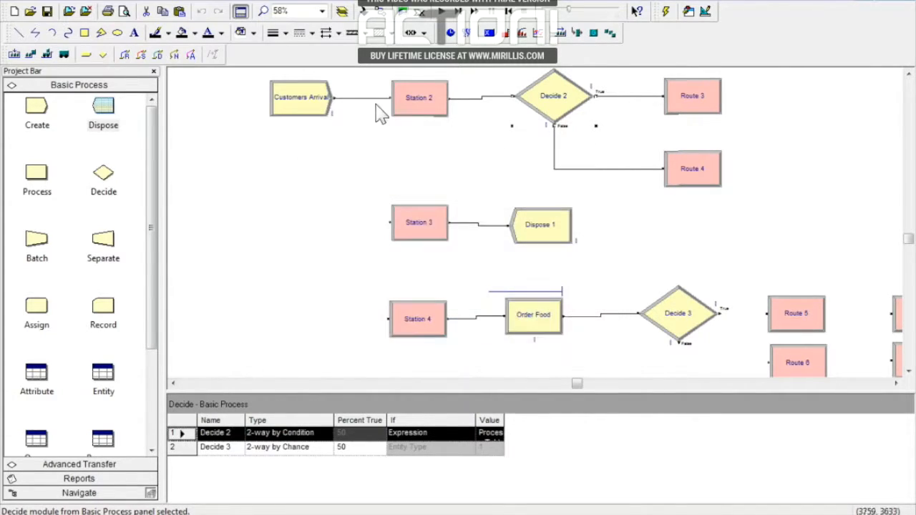
{"action": "double_click", "coordinate": [689, 104]}
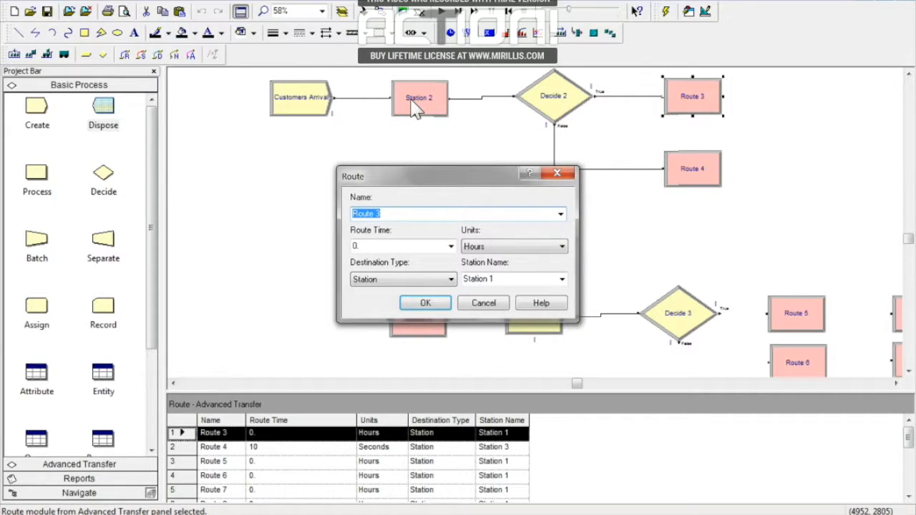
{"action": "left_click", "coordinate": [425, 303]}
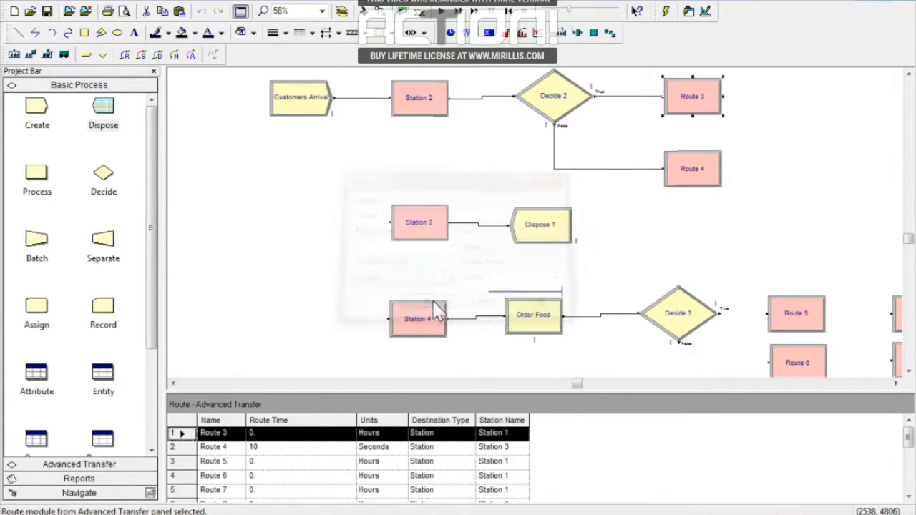
Step: Set the destination station of Route 3 to Station 4
{"action": "double_click", "coordinate": [693, 97]}
{"action": "left_click", "coordinate": [563, 278]}
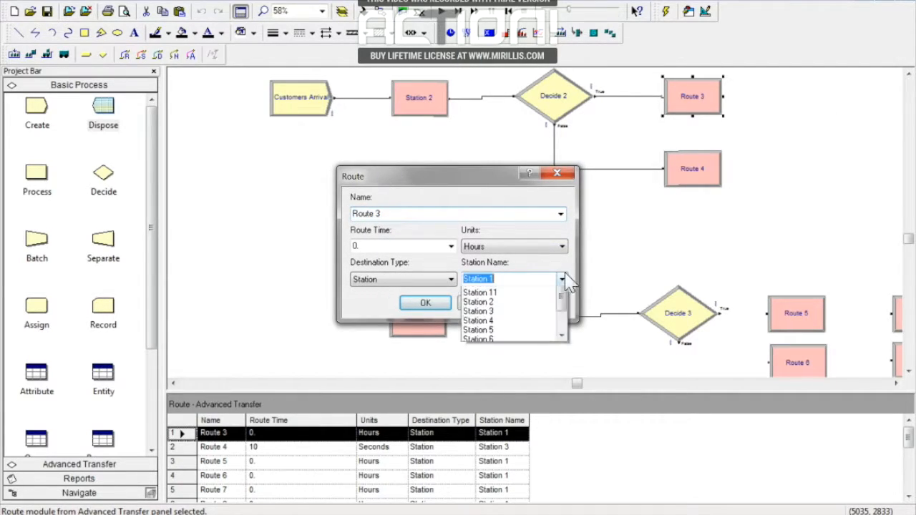
{"action": "left_click", "coordinate": [488, 337]}
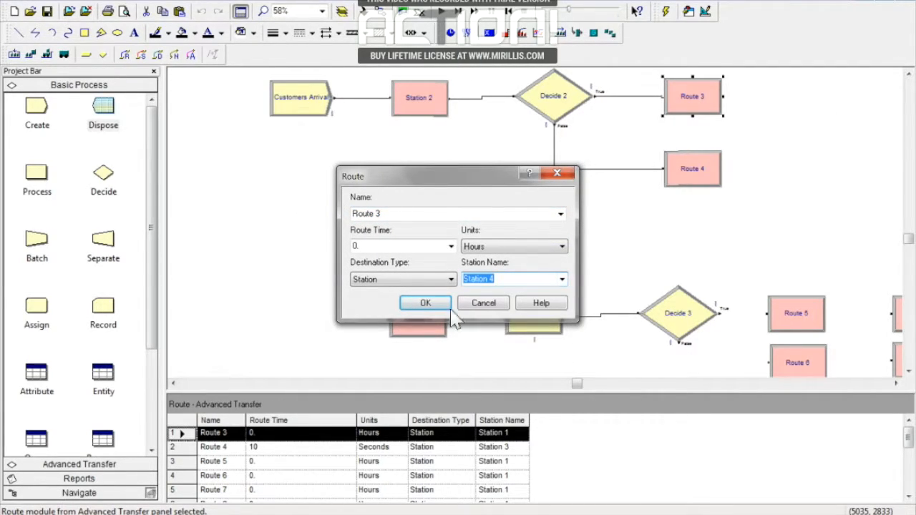
{"action": "left_click", "coordinate": [425, 303]}
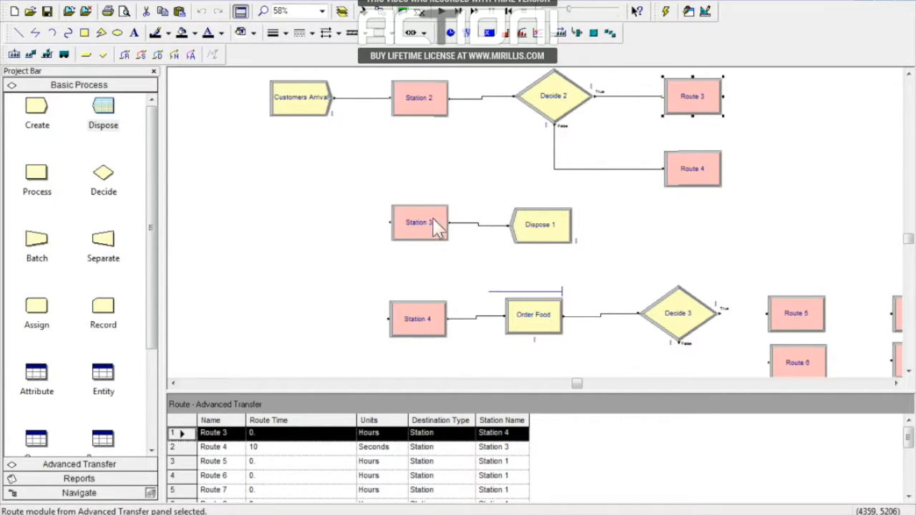
Step: Change the type of Decide 3, after Order Food, to N-way by Condition
{"action": "left_click", "coordinate": [897, 384]}
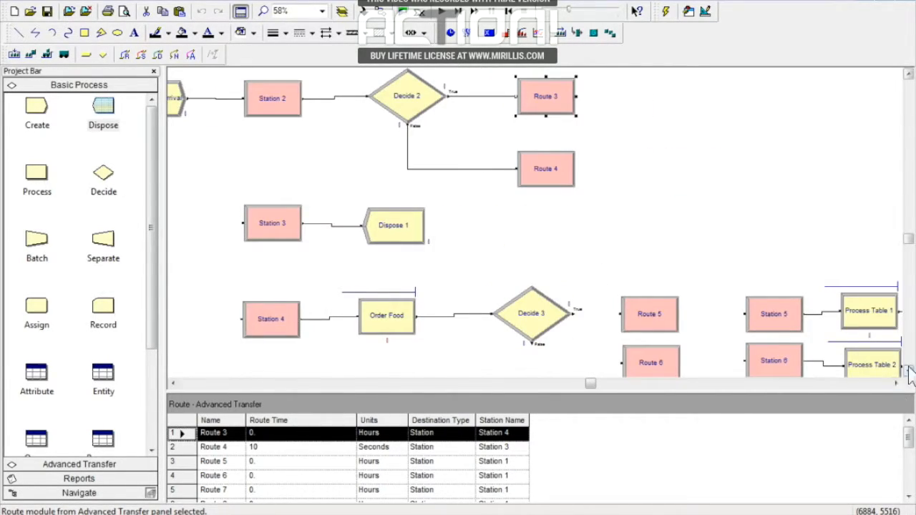
{"action": "left_click", "coordinate": [909, 372]}
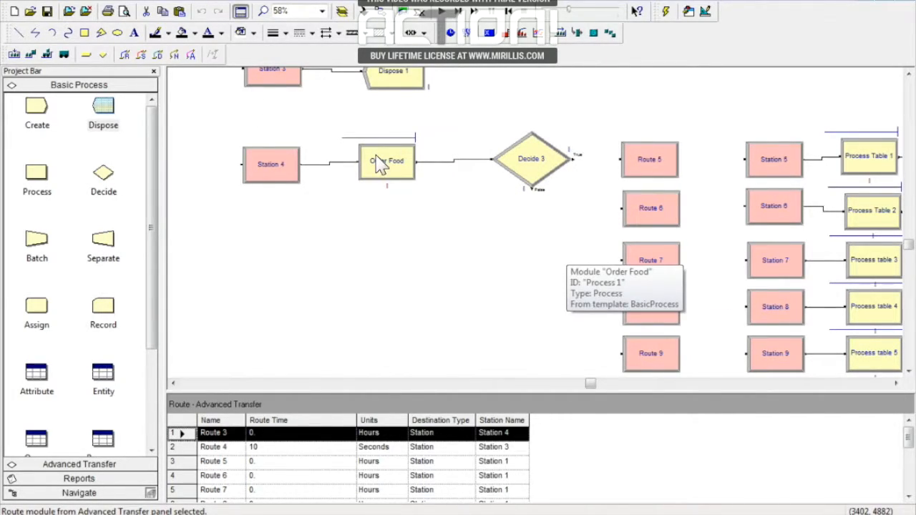
{"action": "left_click", "coordinate": [533, 164]}
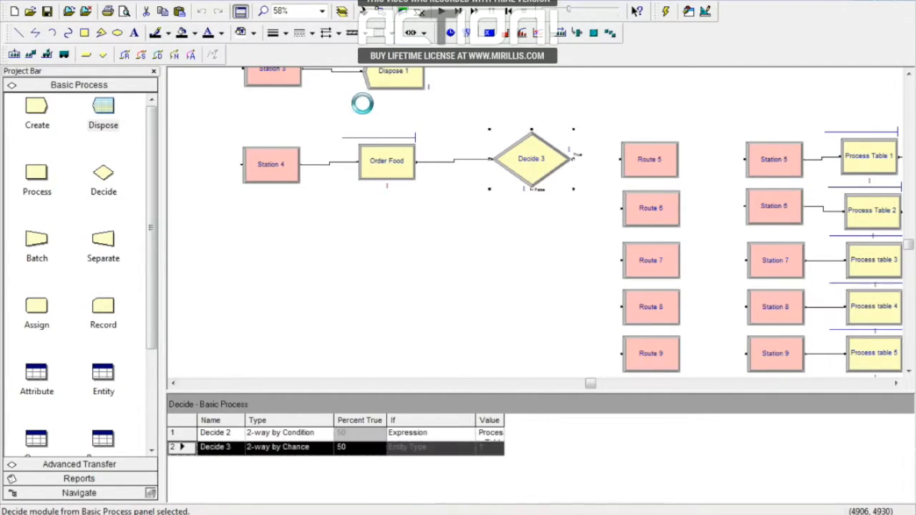
{"action": "left_click", "coordinate": [589, 203]}
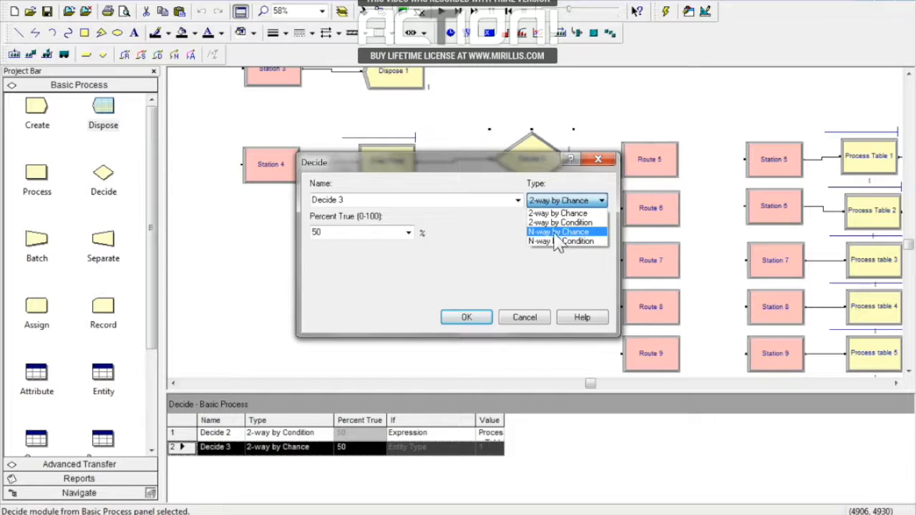
{"action": "left_click", "coordinate": [558, 232]}
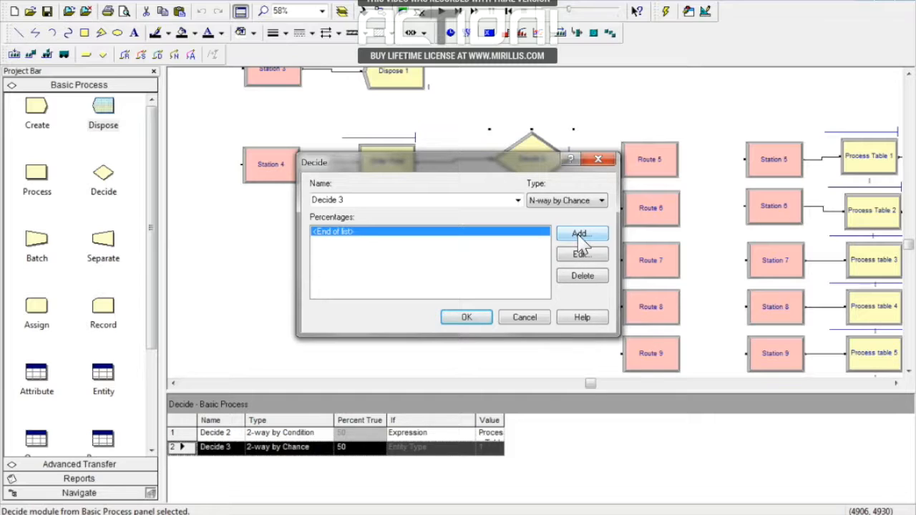
{"action": "left_click", "coordinate": [583, 203]}
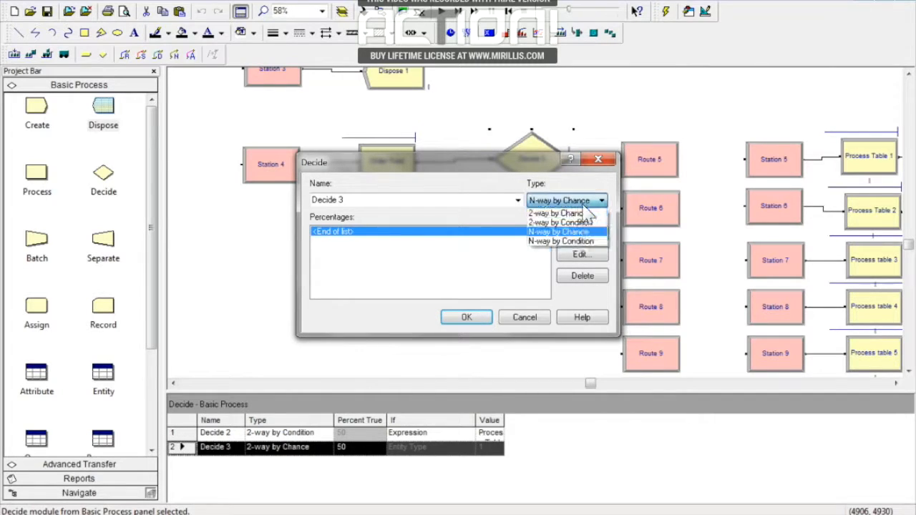
{"action": "left_click", "coordinate": [561, 242]}
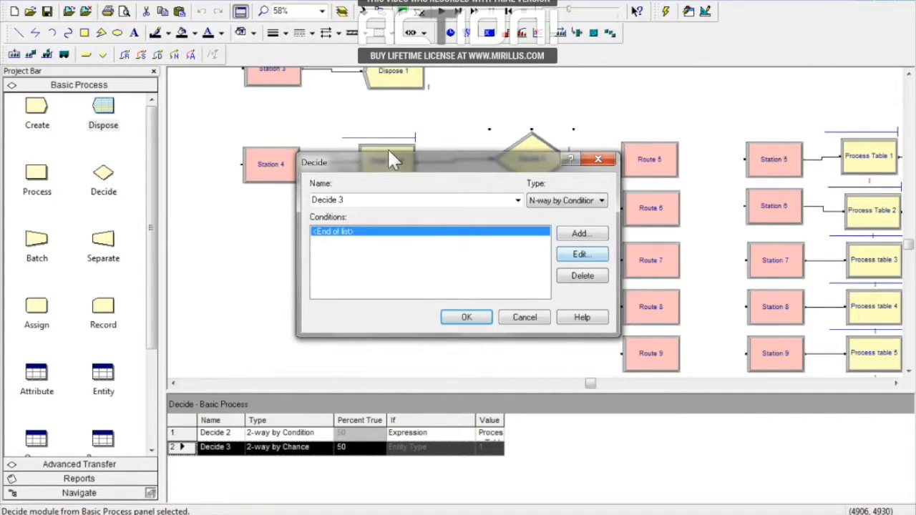
Step: Add an Expression-type condition to Decide 3, clear its default value and open the Expression Builder for it
{"action": "left_click", "coordinate": [572, 240]}
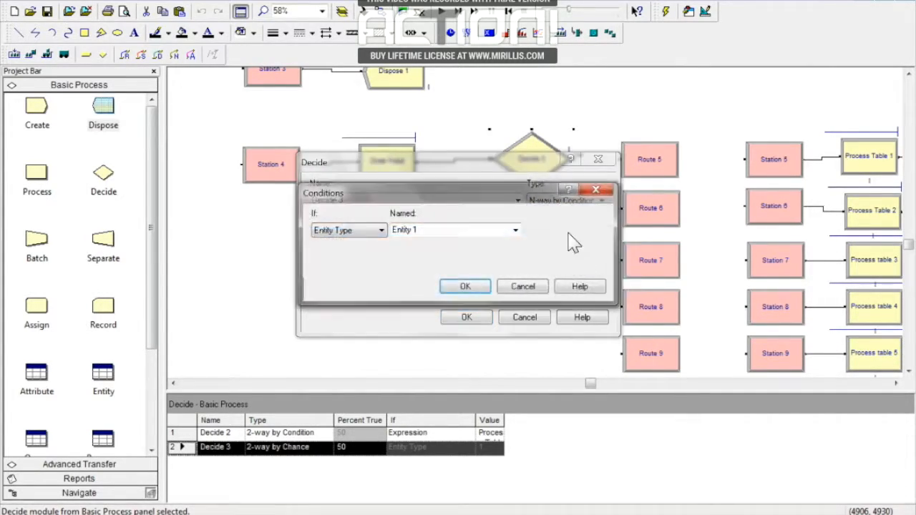
{"action": "left_click", "coordinate": [378, 231]}
{"action": "left_click", "coordinate": [331, 291]}
{"action": "left_click", "coordinate": [335, 262]}
{"action": "key", "text": "BackSpace"}
{"action": "right_click", "coordinate": [319, 262]}
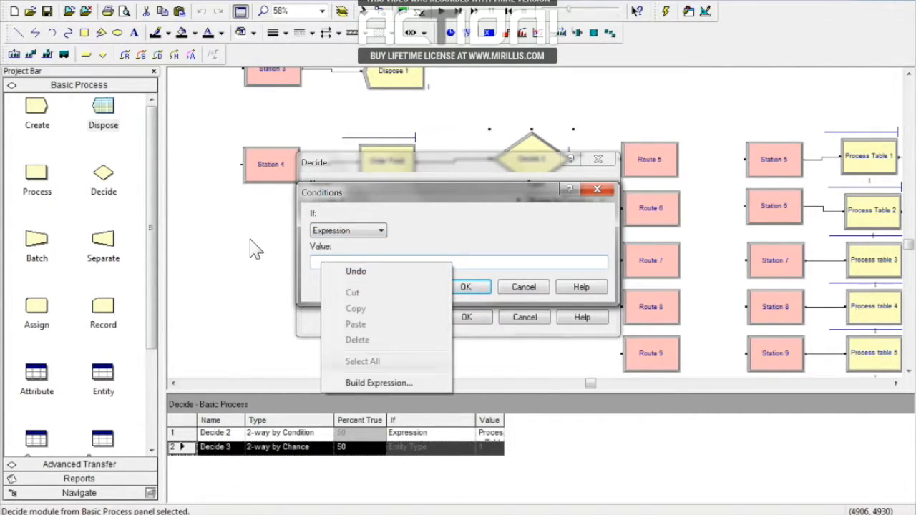
{"action": "left_click", "coordinate": [355, 384]}
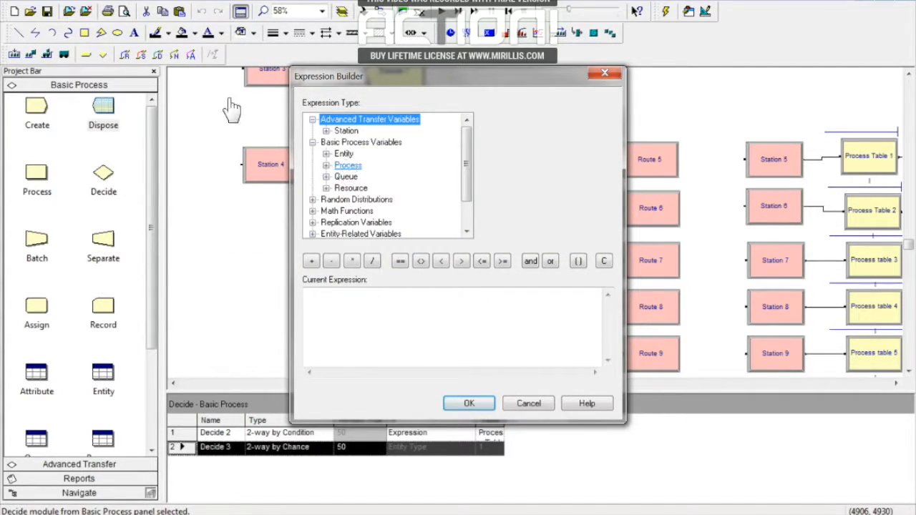
Step: Build the expression Process Table 1.WIP == 0 from the process variable Number In Process and accept it as the first condition
{"action": "double_click", "coordinate": [346, 165]}
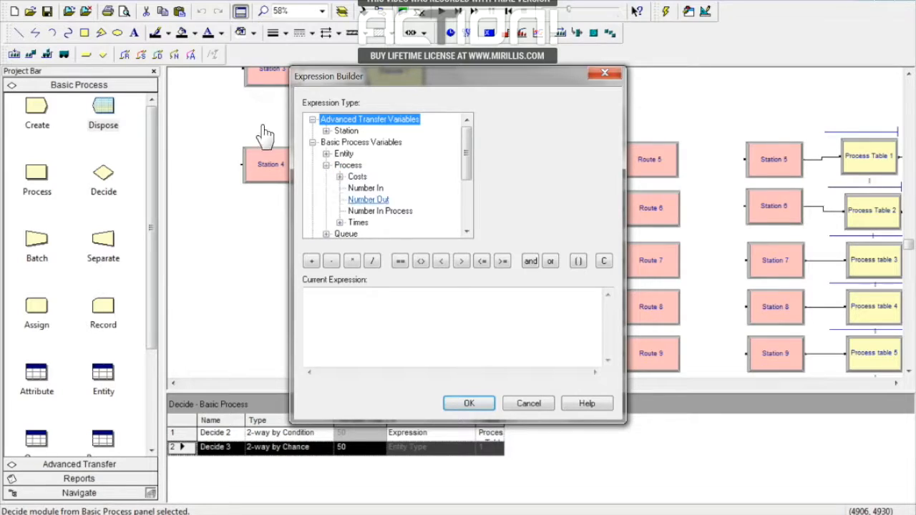
{"action": "left_click", "coordinate": [390, 213]}
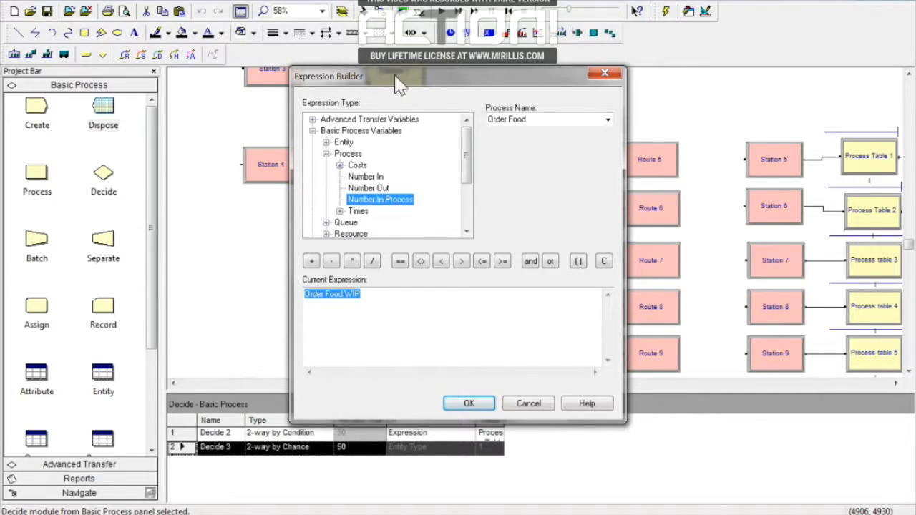
{"action": "left_click", "coordinate": [608, 121]}
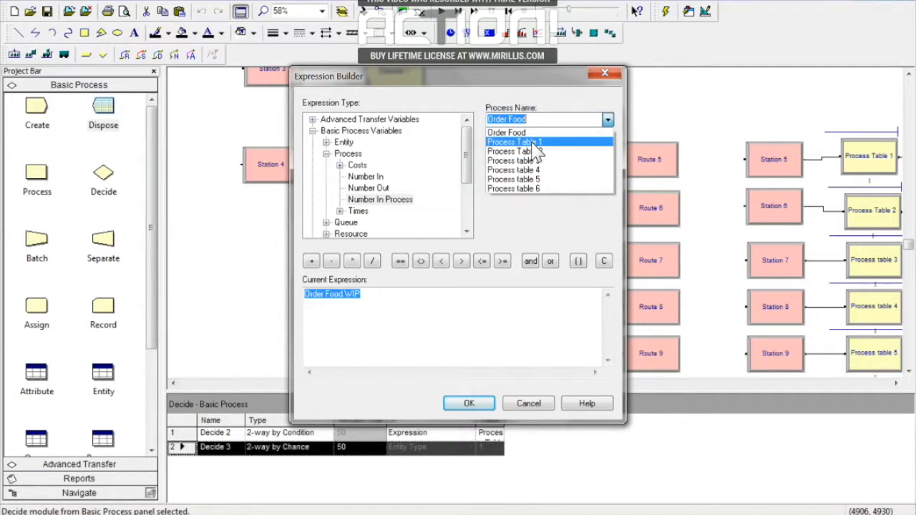
{"action": "left_click", "coordinate": [533, 143]}
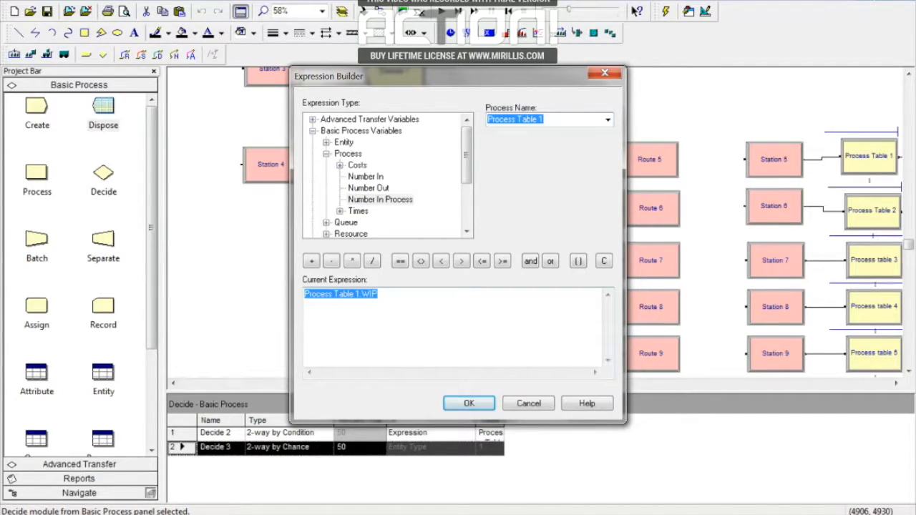
{"action": "left_click", "coordinate": [400, 262]}
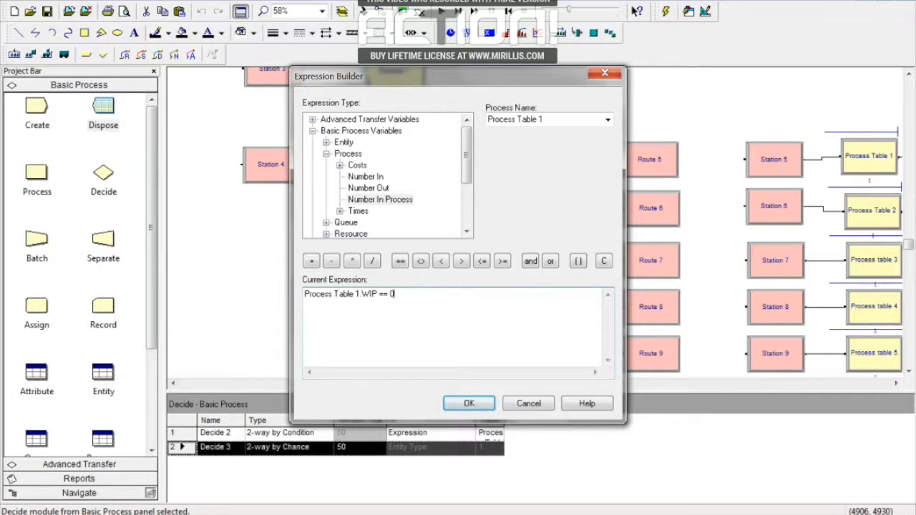
{"action": "key", "text": "ctrl+a"}
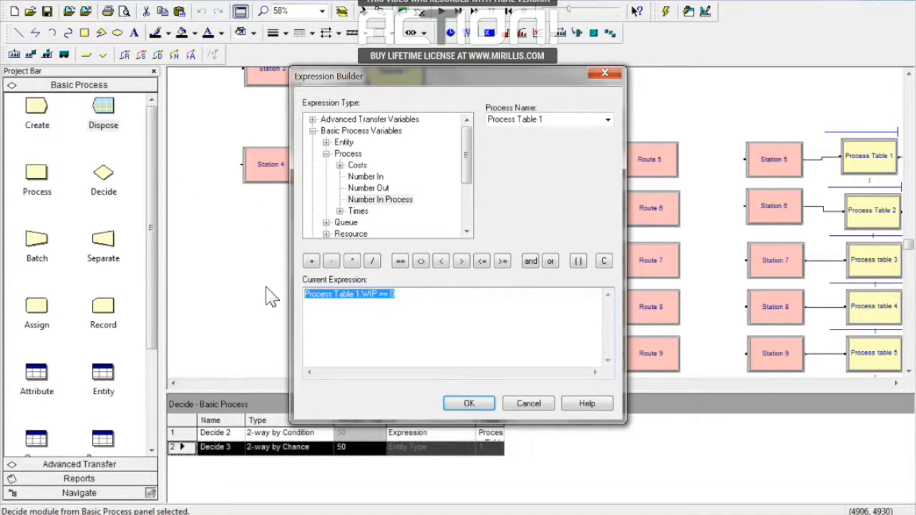
{"action": "left_click", "coordinate": [469, 403]}
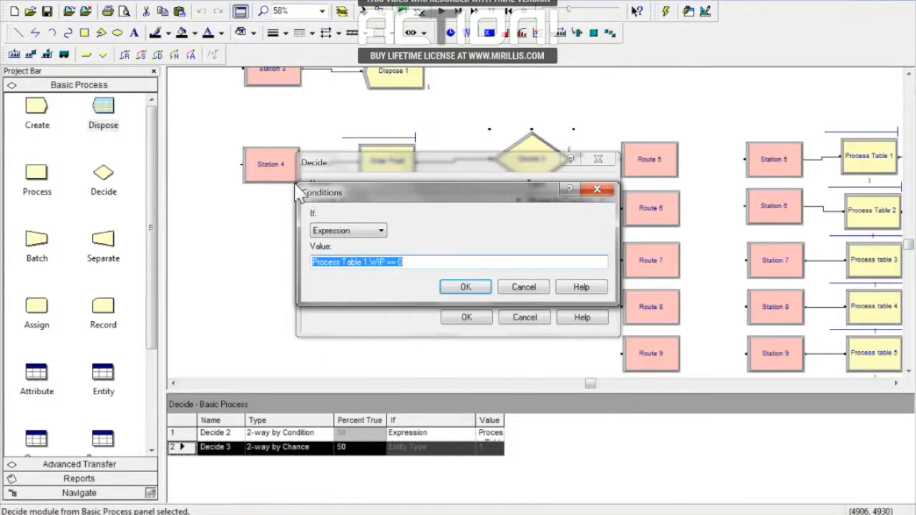
{"action": "left_click", "coordinate": [466, 288]}
Step: Add a second Expression condition to Decide 3 with the value Process Table 2.WIP == 0
{"action": "left_click", "coordinate": [573, 236]}
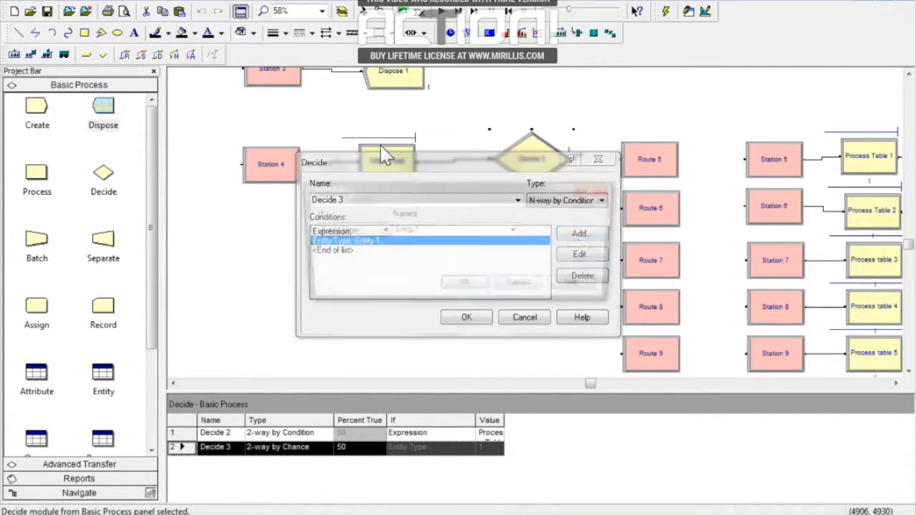
{"action": "left_click", "coordinate": [380, 231]}
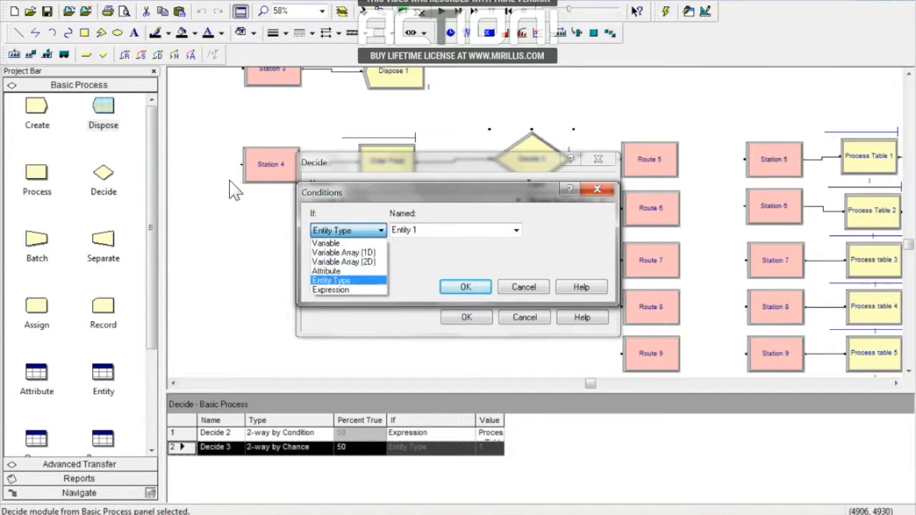
{"action": "left_click", "coordinate": [340, 291]}
{"action": "key", "text": "Tab"}
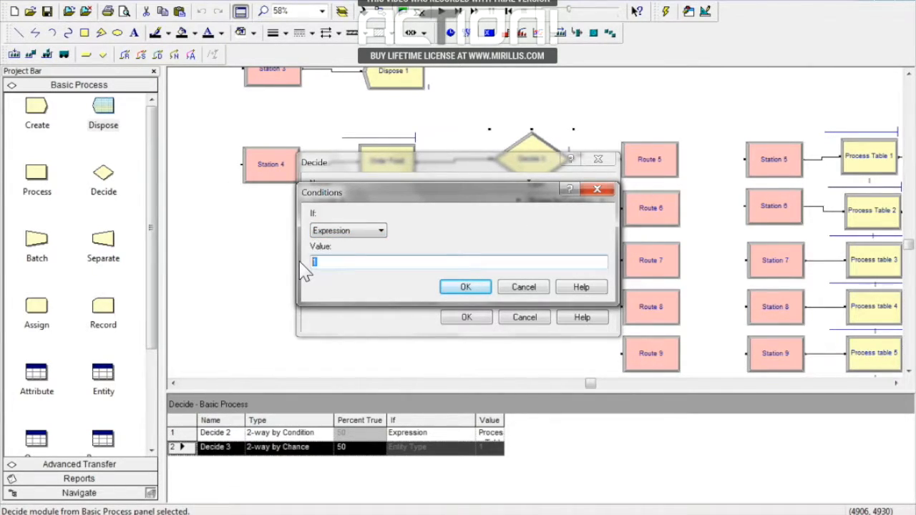
{"action": "type", "text": "Process Table 1 WIP == 0"}
{"action": "left_click", "coordinate": [466, 287]}
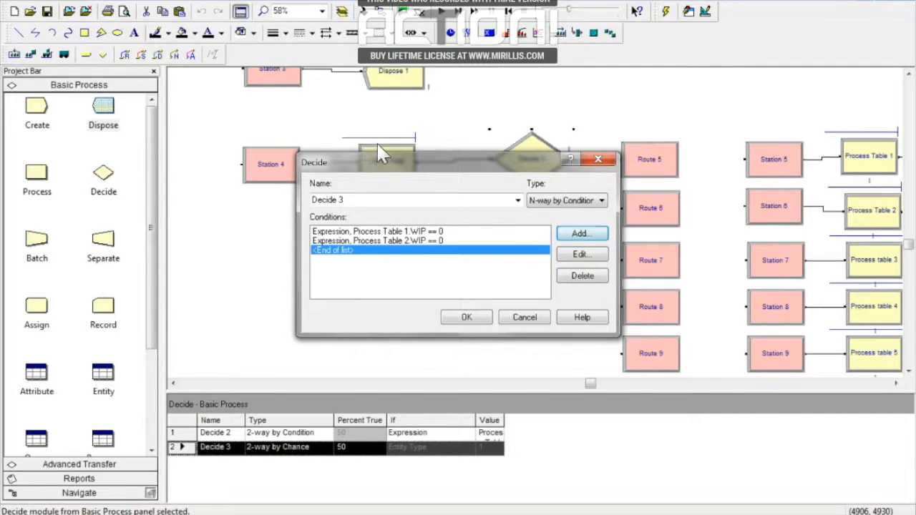
Step: Add a third Expression condition to Decide 3 with the value Process Table 3.WIP == 0
{"action": "left_click", "coordinate": [574, 235]}
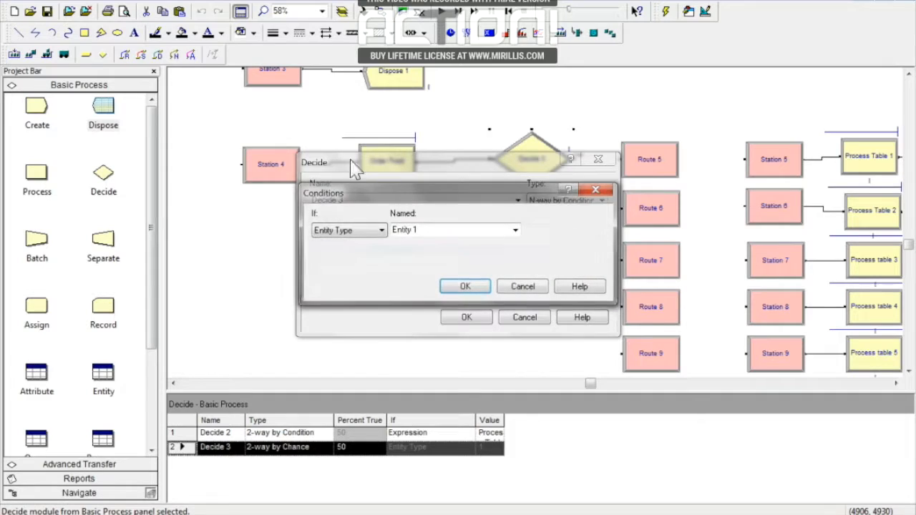
{"action": "left_click", "coordinate": [371, 232]}
{"action": "left_click", "coordinate": [331, 289]}
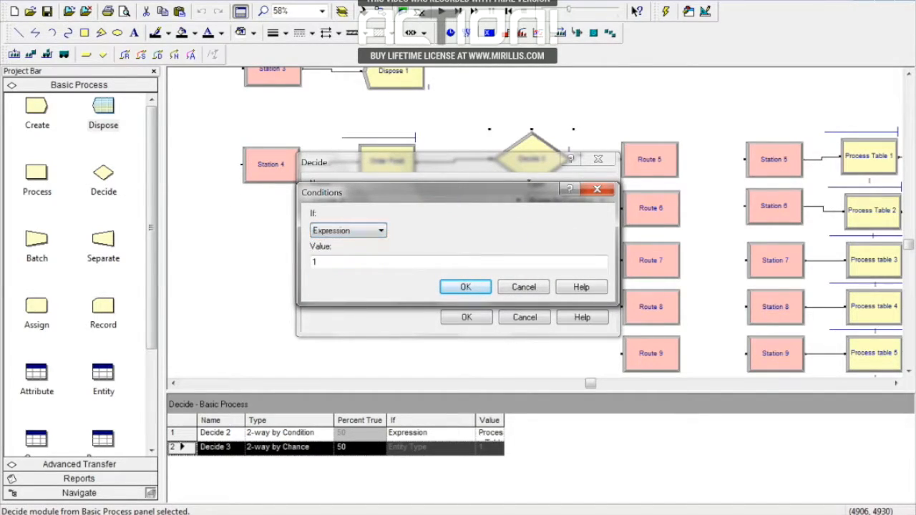
{"action": "type", "text": "Process Table 1.WIP == 0"}
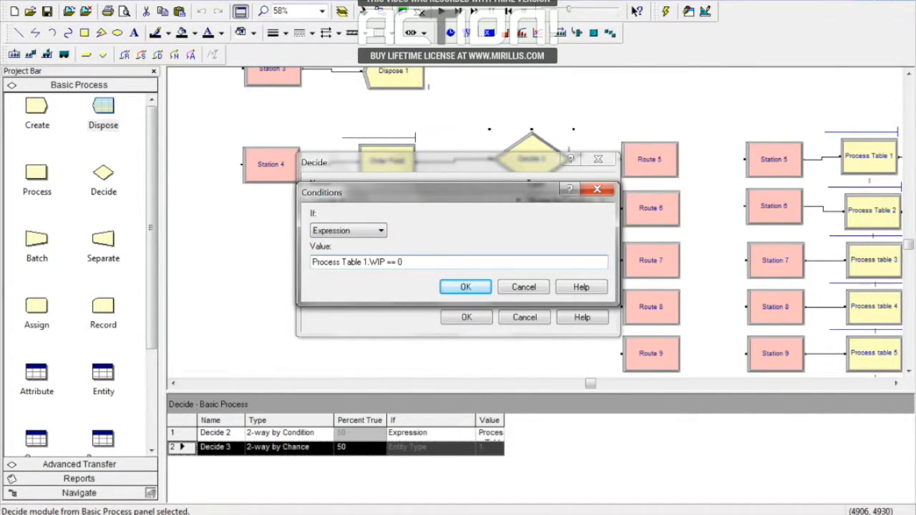
{"action": "key", "text": "Return"}
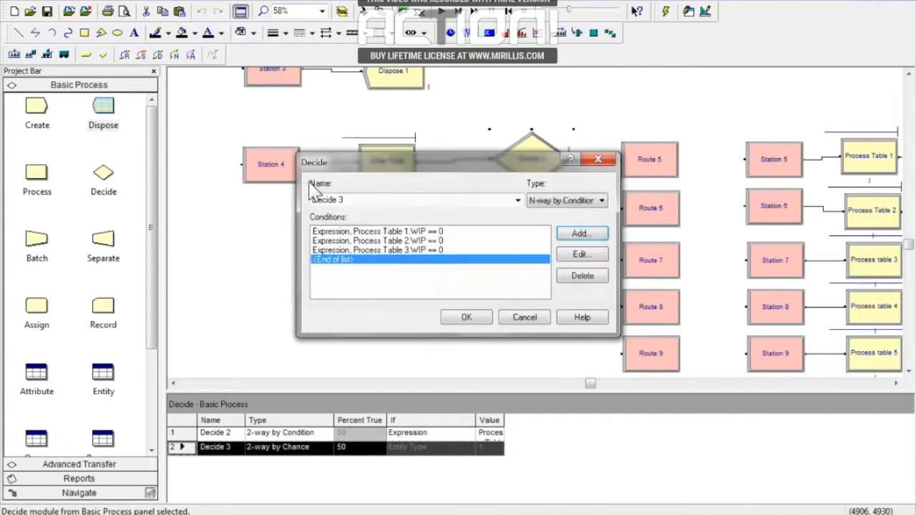
Step: Add a fourth Expression condition to Decide 3 with the value Process Table 4.WIP == 0
{"action": "left_click", "coordinate": [568, 233]}
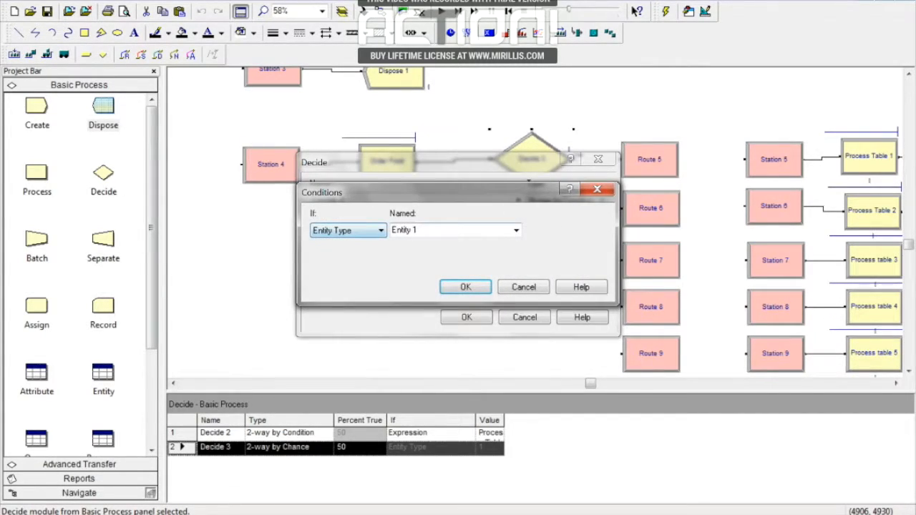
{"action": "key", "text": "alt+Down"}
{"action": "key", "text": "Down"}
{"action": "key", "text": "Down"}
{"action": "key", "text": "Return"}
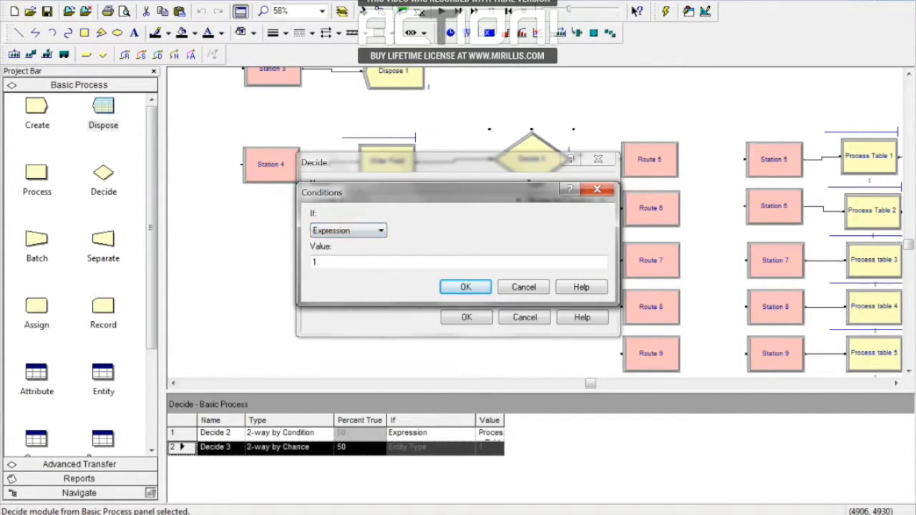
{"action": "type", "text": "Process Table 1.WIP == 0"}
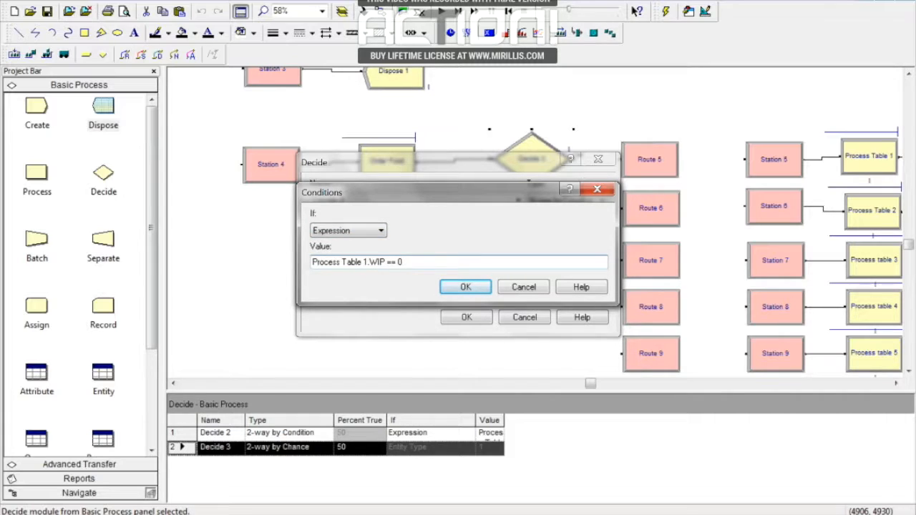
{"action": "key", "text": "BackSpace"}
{"action": "type", "text": "4"}
{"action": "left_click", "coordinate": [467, 292]}
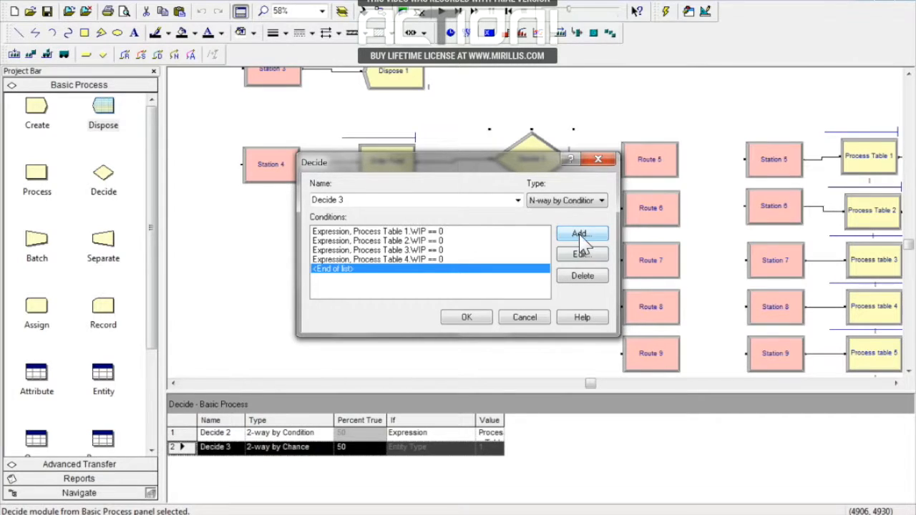
Step: Add a fifth Expression condition to Decide 3 with the value Process Table 5.WIP == 0
{"action": "left_click", "coordinate": [581, 235]}
{"action": "left_click", "coordinate": [349, 230]}
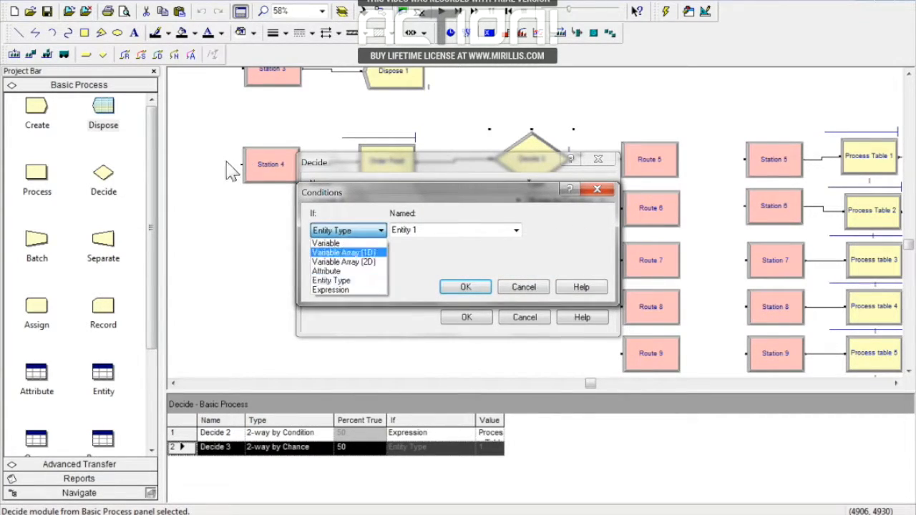
{"action": "left_click", "coordinate": [333, 288]}
{"action": "key", "text": "BackSpace"}
{"action": "type", "text": "Process Table 1.WIP == 0"}
{"action": "key", "text": "BackSpace"}
{"action": "type", "text": "5"}
{"action": "left_click", "coordinate": [465, 286]}
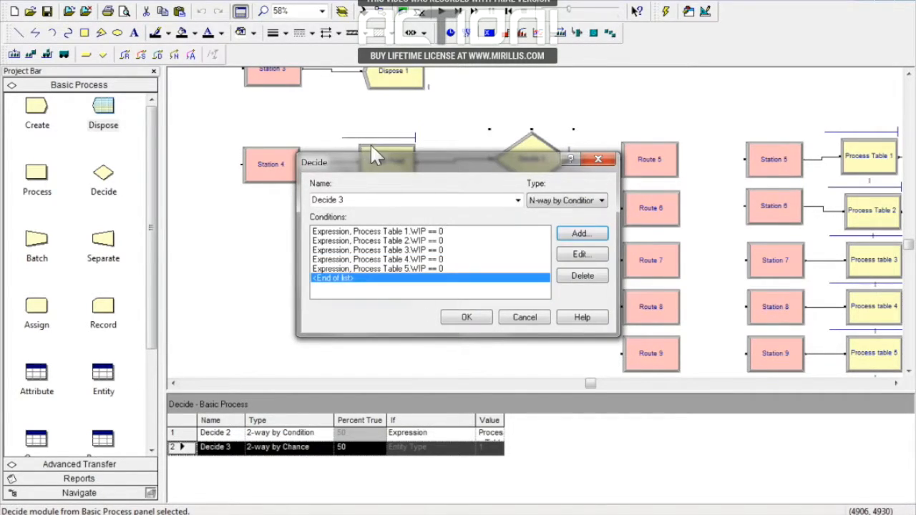
Step: Add a sixth Expression condition to Decide 3 with the value Process Table 6.WIP == 0
{"action": "left_click", "coordinate": [583, 237]}
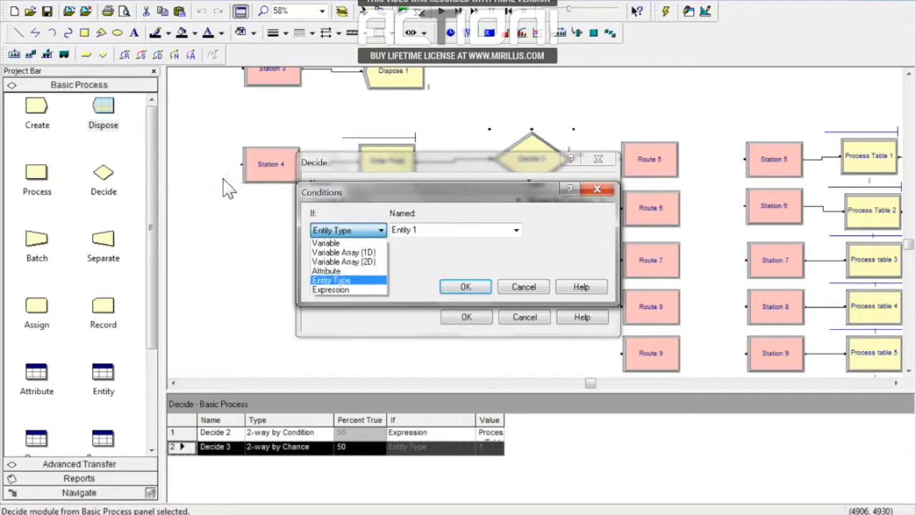
{"action": "left_click", "coordinate": [330, 289]}
{"action": "left_click", "coordinate": [333, 263]}
{"action": "type", "text": "Process Table 1.WIP == 0"}
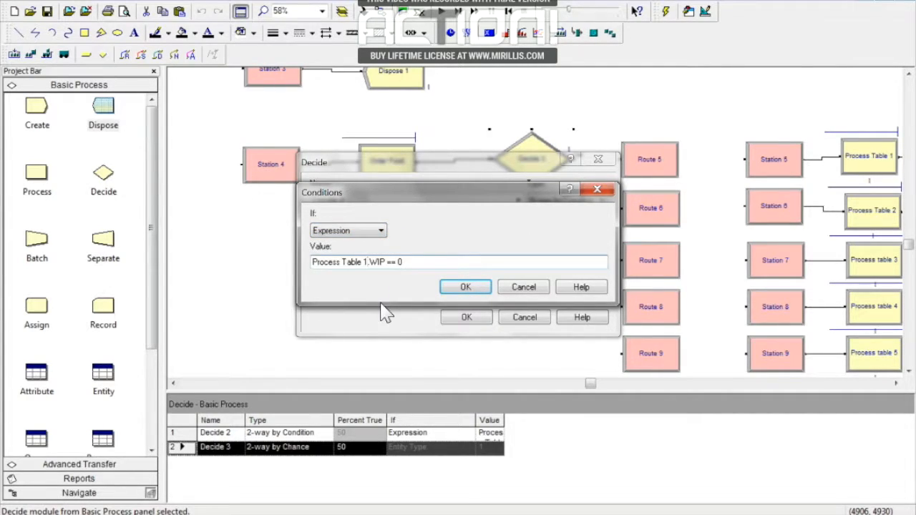
{"action": "type", "text": "6."}
{"action": "left_click", "coordinate": [464, 288]}
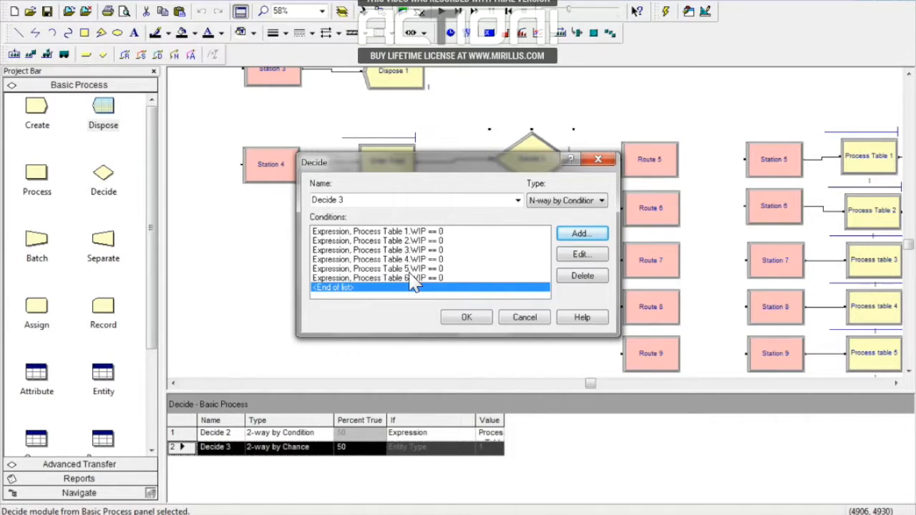
Step: Accept Decide 3's six conditions and move its condition text block away from the exit points to above Route 5
{"action": "left_click", "coordinate": [466, 320]}
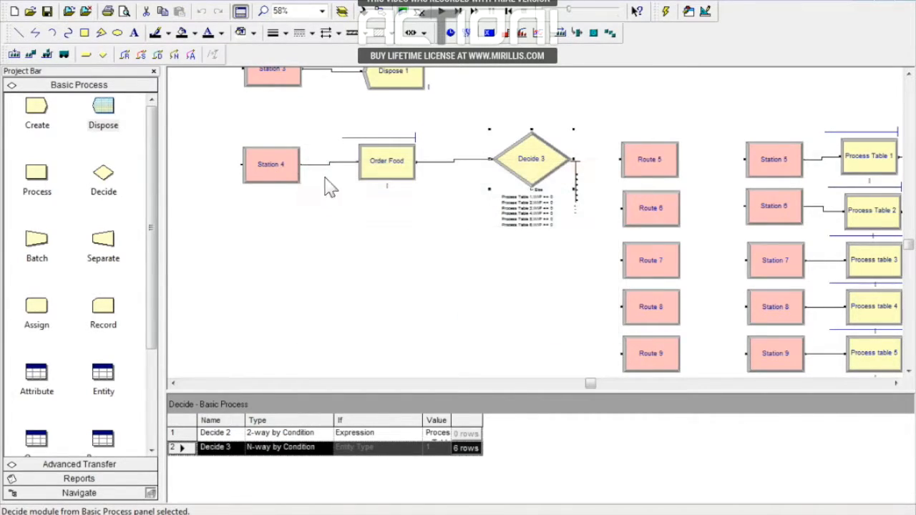
{"action": "left_click_drag", "start_coordinate": [534, 212], "coordinate": [617, 107]}
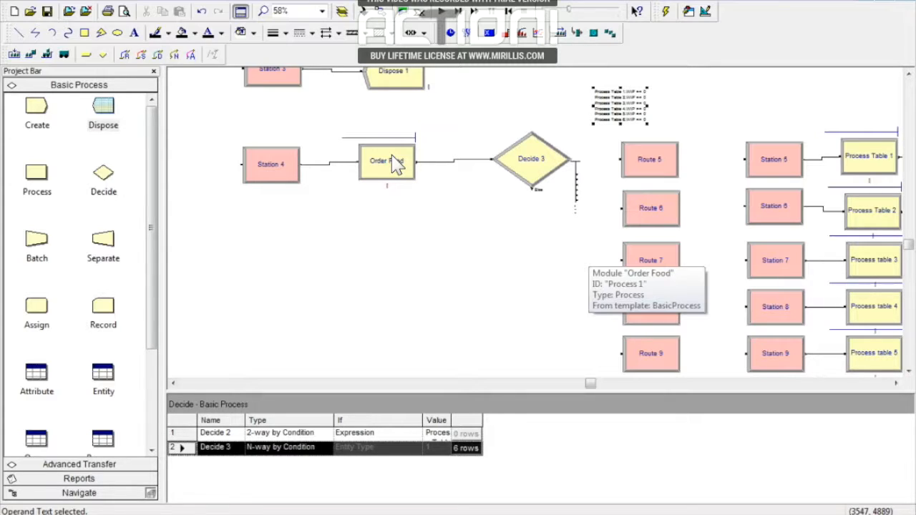
{"action": "left_click_drag", "start_coordinate": [618, 101], "coordinate": [624, 101]}
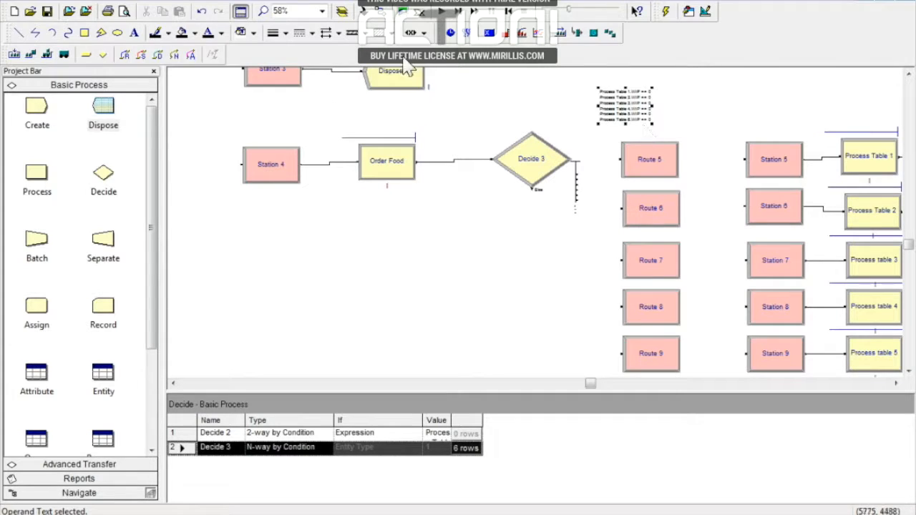
Step: Connect the first three condition exits of Decide 3 to Route 5, Route 6 and Route 7 respectively
{"action": "left_click", "coordinate": [384, 13]}
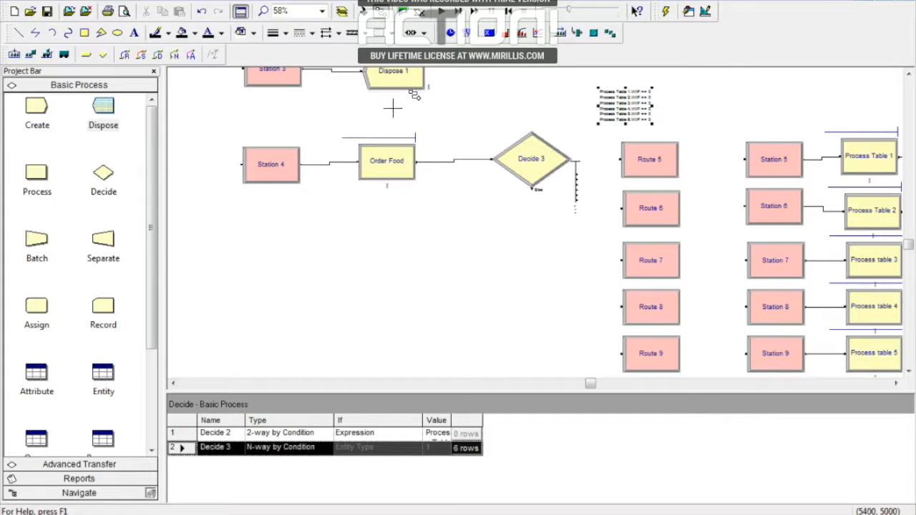
{"action": "left_click", "coordinate": [577, 175]}
{"action": "left_click", "coordinate": [620, 159]}
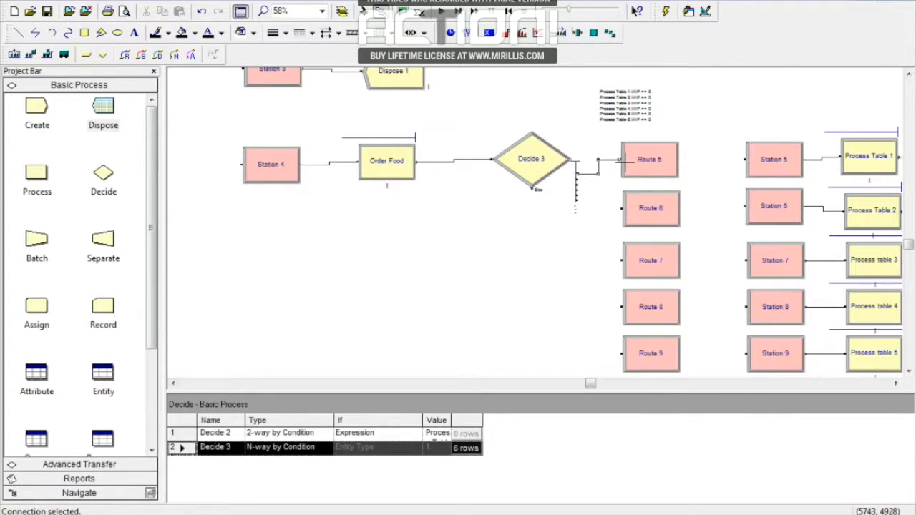
{"action": "left_click", "coordinate": [578, 188]}
{"action": "left_click", "coordinate": [621, 208]}
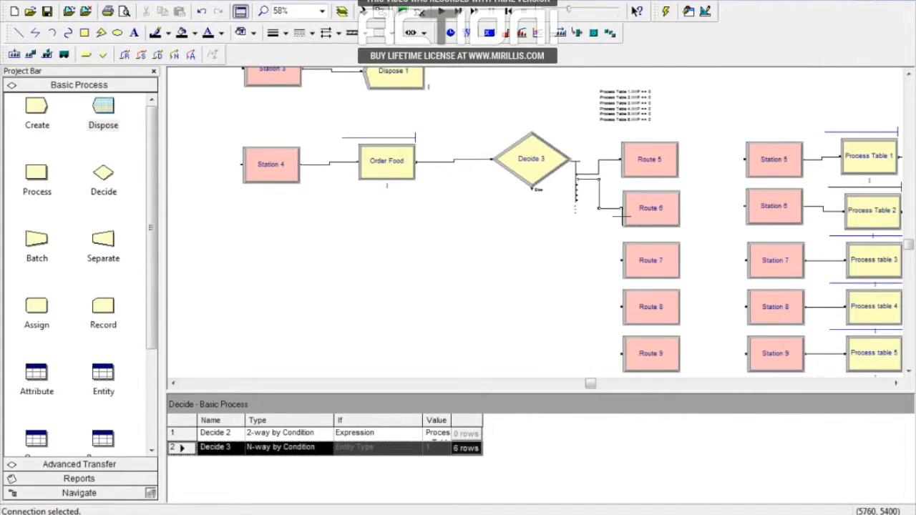
{"action": "left_click", "coordinate": [577, 195]}
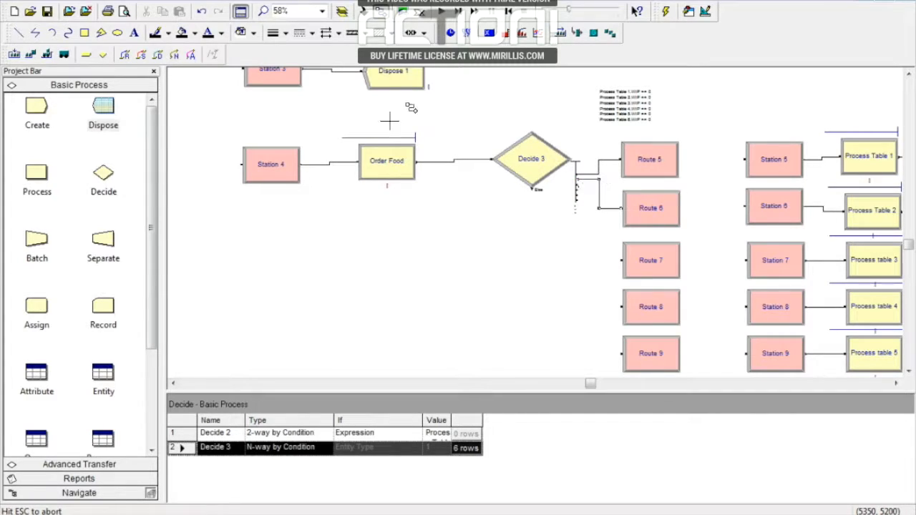
{"action": "left_click", "coordinate": [620, 260]}
Step: Connect the remaining three condition exits of Decide 3 to Route 8, Route 9 and Route 10 respectively
{"action": "left_click", "coordinate": [577, 201]}
{"action": "left_click", "coordinate": [621, 306]}
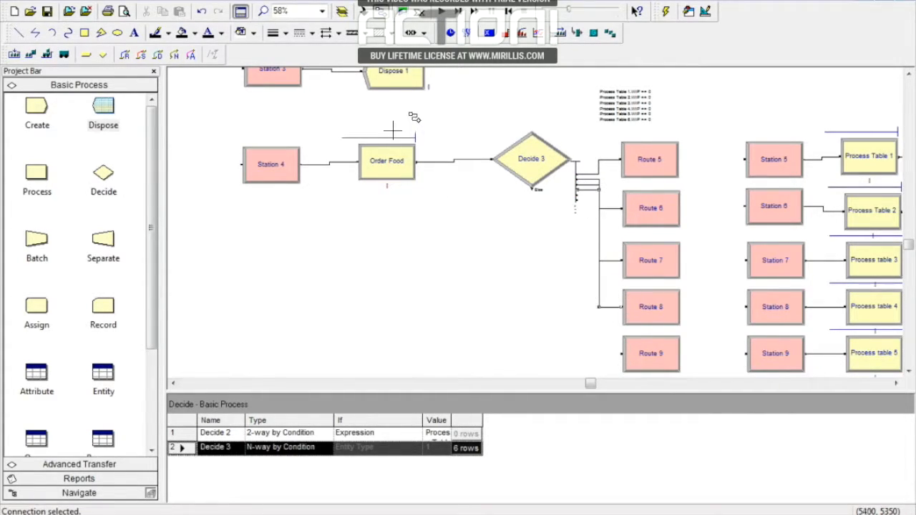
{"action": "left_click", "coordinate": [577, 208]}
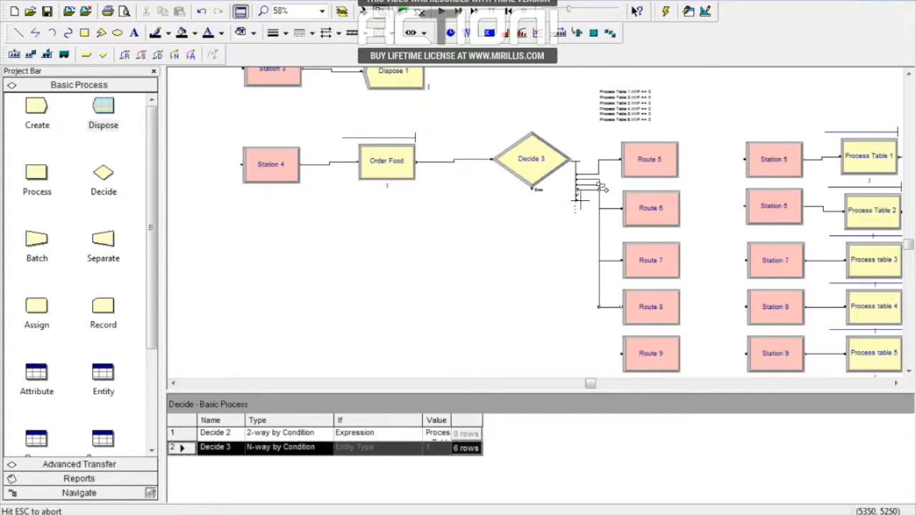
{"action": "left_click", "coordinate": [622, 353]}
{"action": "scroll", "coordinate": [909, 379], "scroll_direction": "down", "scroll_amount": 2}
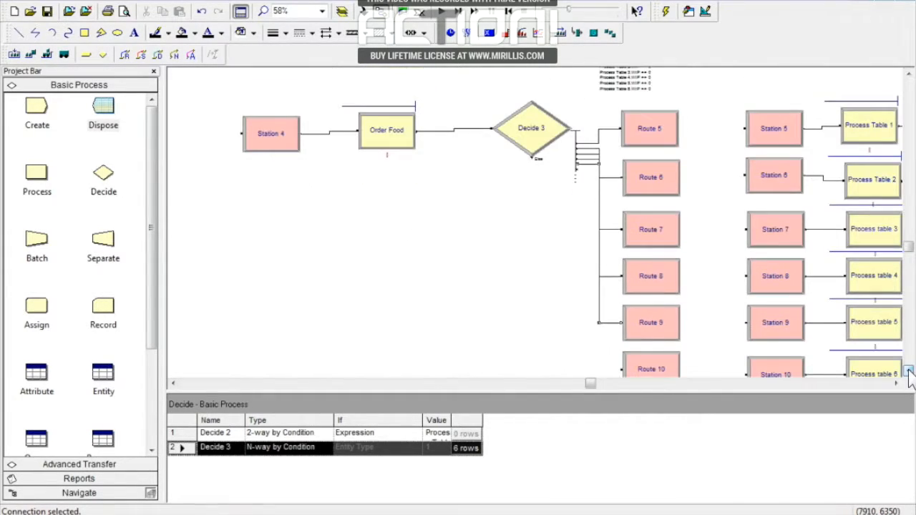
{"action": "left_click", "coordinate": [577, 138]}
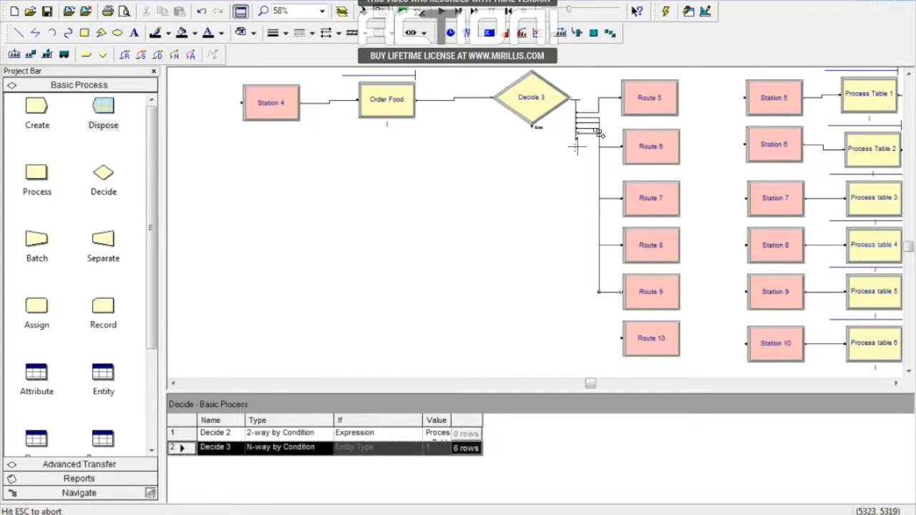
{"action": "left_click", "coordinate": [621, 340]}
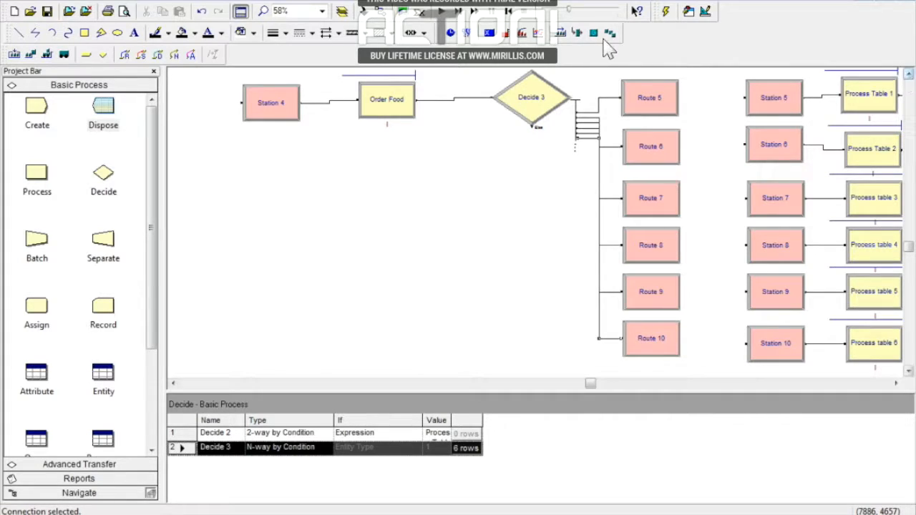
Step: Add a Route module below Decide 3, connect the Else exit to it, and shift Decide 3 slightly toward Order Food
{"action": "left_click", "coordinate": [907, 75]}
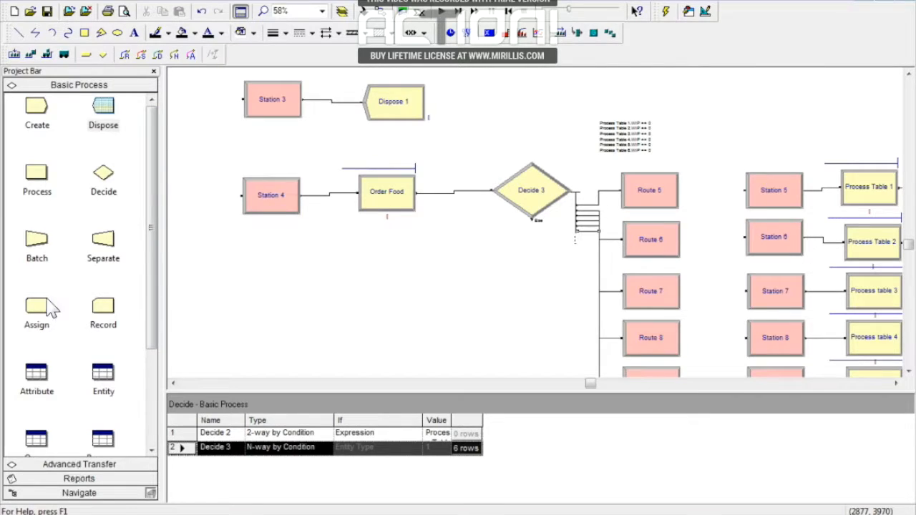
{"action": "left_click", "coordinate": [72, 463]}
{"action": "left_click_drag", "start_coordinate": [96, 185], "coordinate": [528, 301]}
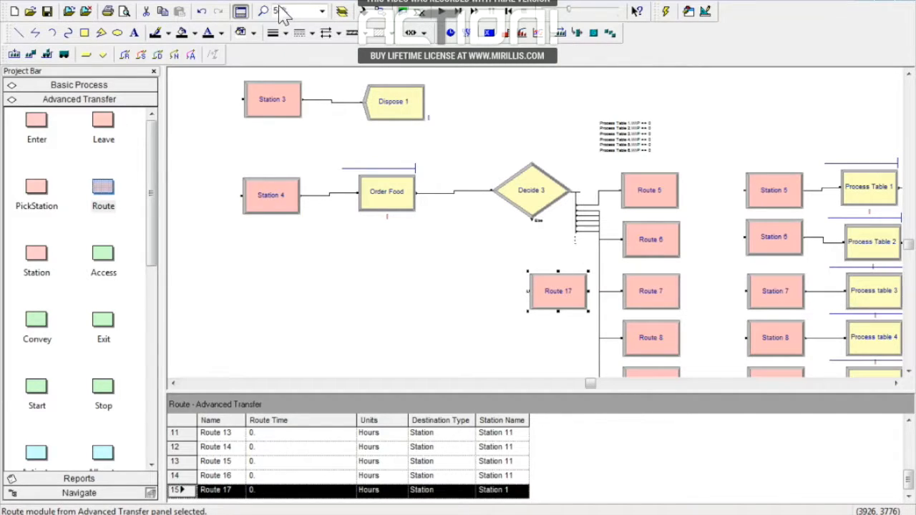
{"action": "left_click", "coordinate": [380, 12]}
{"action": "left_click", "coordinate": [532, 221]}
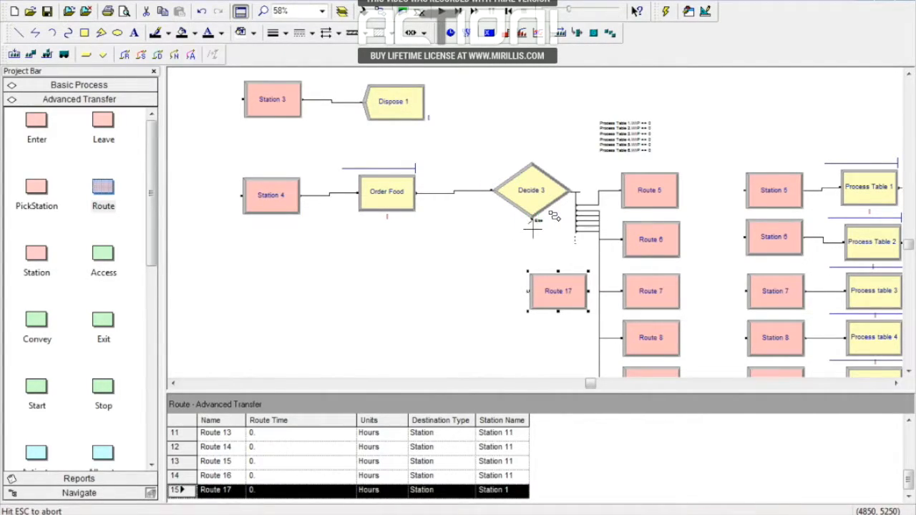
{"action": "left_click", "coordinate": [528, 291]}
{"action": "left_click", "coordinate": [531, 191]}
{"action": "left_click_drag", "start_coordinate": [539, 192], "coordinate": [522, 206]}
Step: Set the destination station of Route 17 to Station 3
{"action": "left_click", "coordinate": [557, 299]}
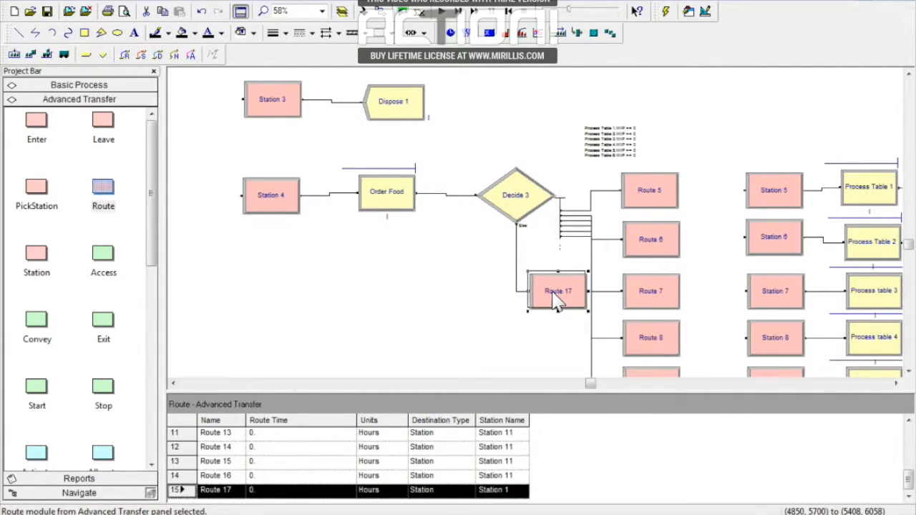
{"action": "double_click", "coordinate": [555, 298]}
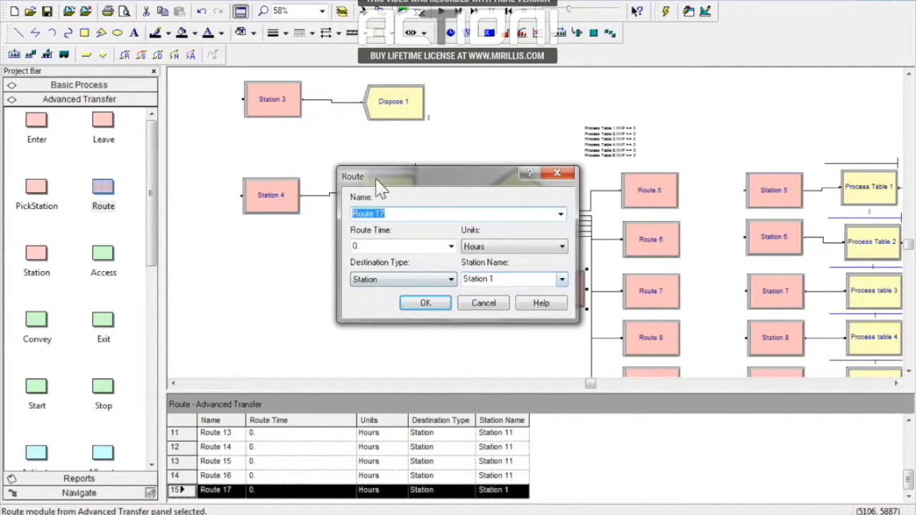
{"action": "left_click", "coordinate": [562, 280]}
{"action": "left_click", "coordinate": [484, 330]}
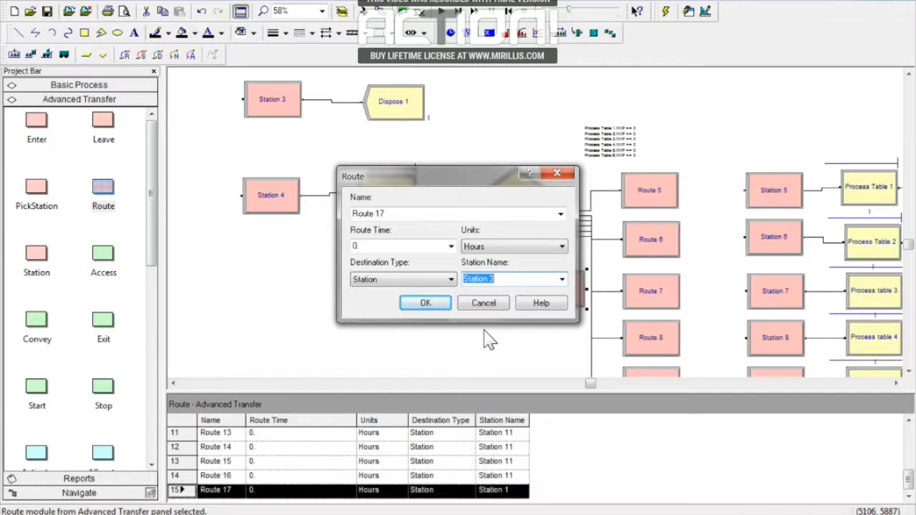
{"action": "left_click", "coordinate": [428, 307]}
{"action": "left_click", "coordinate": [425, 304]}
Step: Set the route time to 9 for every route from Route 3 through Route 17
{"action": "left_click", "coordinate": [295, 433]}
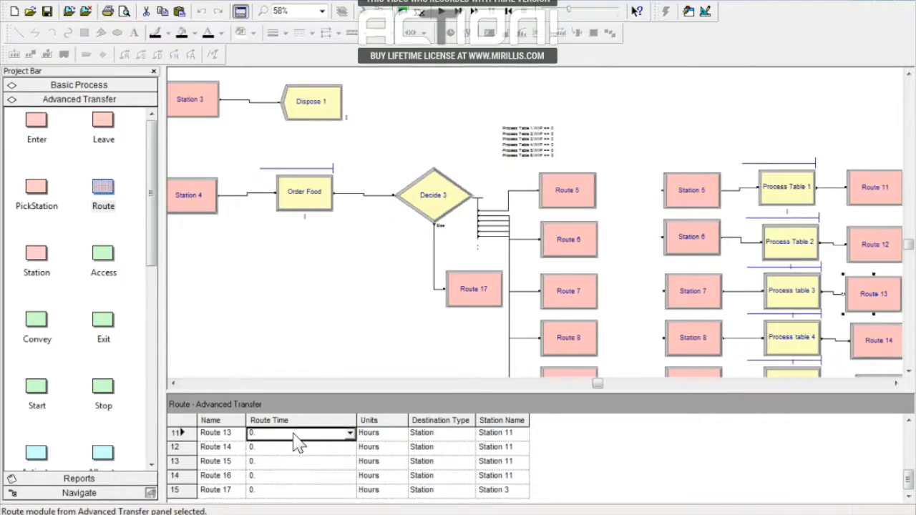
{"action": "key", "text": "Up"}
{"action": "key", "text": "Up"}
{"action": "key", "text": "Up"}
{"action": "key", "text": "Up"}
{"action": "key", "text": "Up"}
{"action": "key", "text": "Up"}
{"action": "key", "text": "Up"}
{"action": "key", "text": "Up"}
{"action": "key", "text": "Up"}
{"action": "key", "text": "Up"}
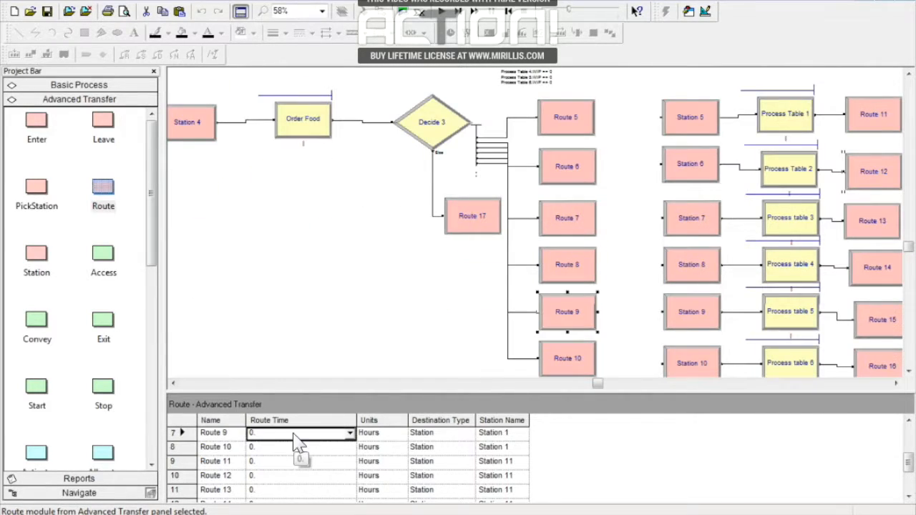
{"action": "key", "text": "Down"}
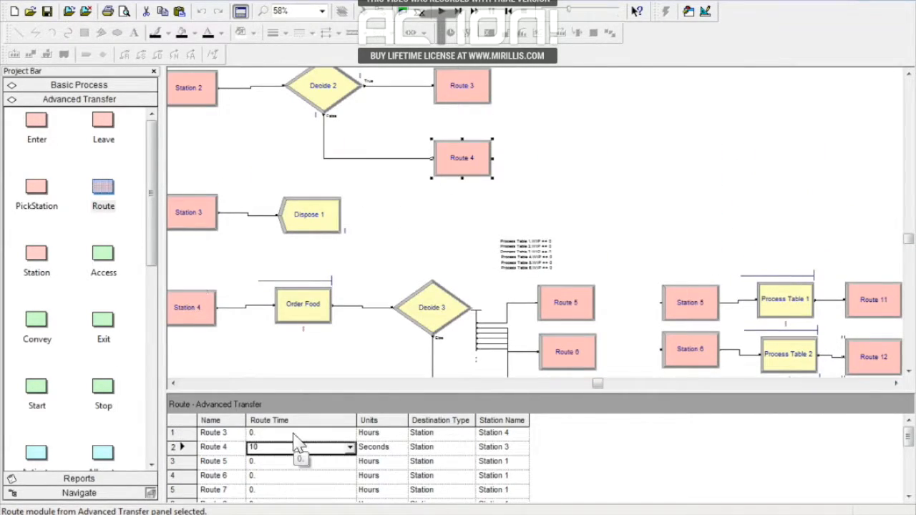
{"action": "key", "text": "Up"}
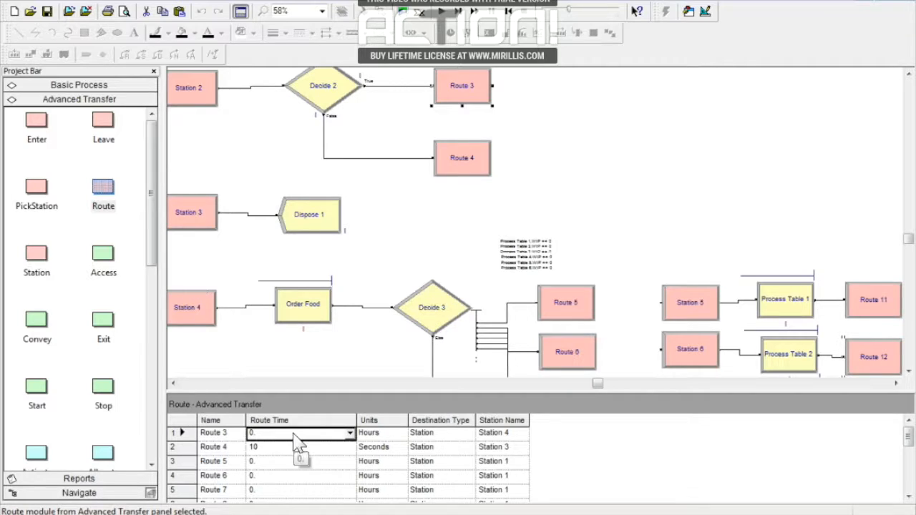
{"action": "type", "text": "9"}
{"action": "key", "text": "Down"}
{"action": "type", "text": "9"}
{"action": "key", "text": "Down"}
{"action": "type", "text": "9"}
{"action": "key", "text": "Down"}
{"action": "type", "text": "9"}
{"action": "key", "text": "Down"}
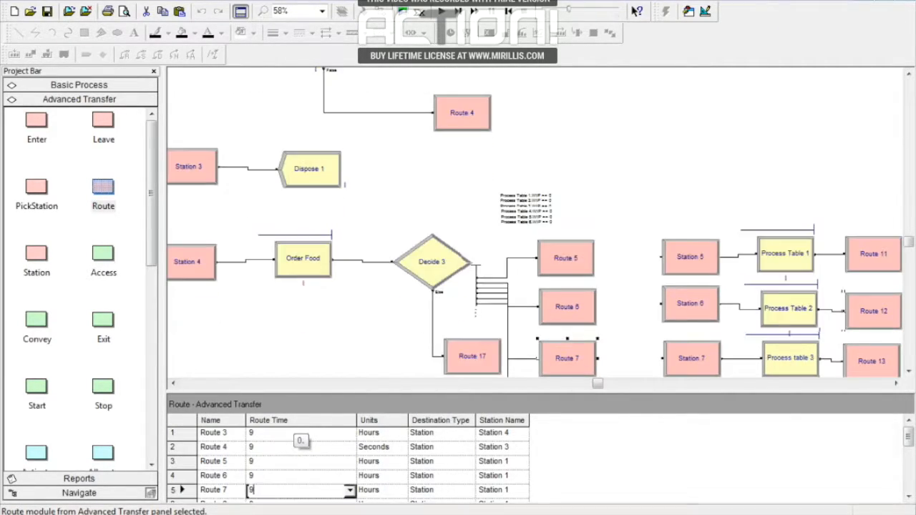
{"action": "type", "text": "9"}
{"action": "key", "text": "Down"}
{"action": "type", "text": "9"}
{"action": "key", "text": "Down"}
{"action": "type", "text": "9"}
{"action": "key", "text": "Down"}
{"action": "type", "text": "9"}
{"action": "key", "text": "Down"}
{"action": "type", "text": "9"}
{"action": "key", "text": "Down"}
{"action": "type", "text": "9"}
{"action": "key", "text": "Down"}
{"action": "type", "text": "9"}
{"action": "key", "text": "Down"}
{"action": "type", "text": "9"}
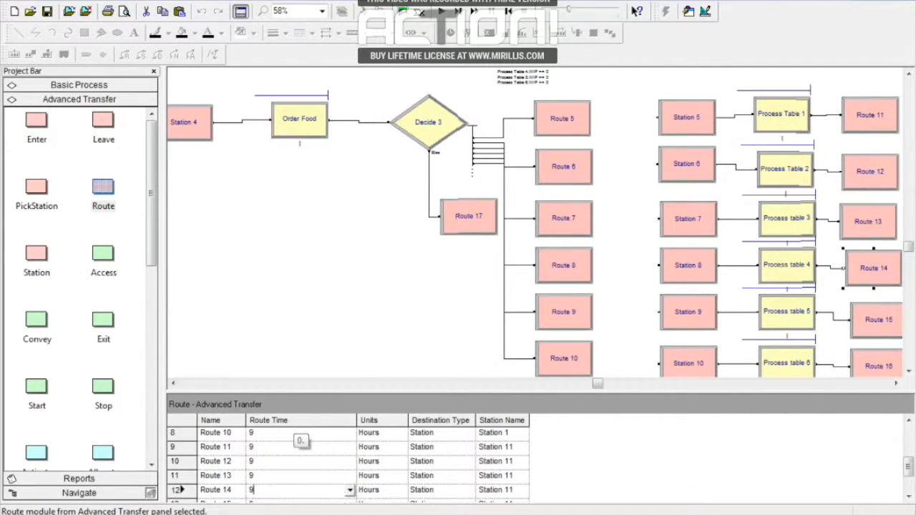
{"action": "key", "text": "Down"}
{"action": "type", "text": "9"}
{"action": "key", "text": "Down"}
{"action": "type", "text": "9"}
{"action": "key", "text": "Down"}
{"action": "type", "text": "9"}
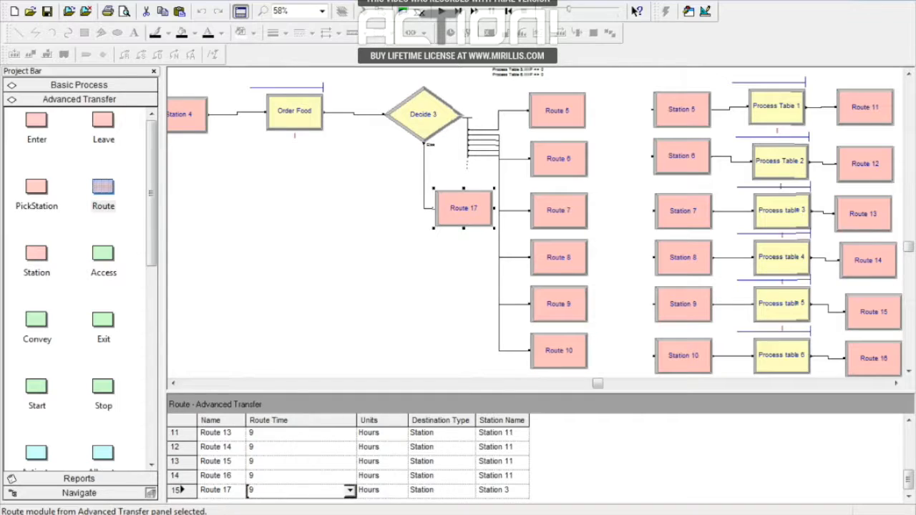
Step: Set the route time units to Seconds for Route 3, Route 5 and Route 6
{"action": "left_click", "coordinate": [380, 448]}
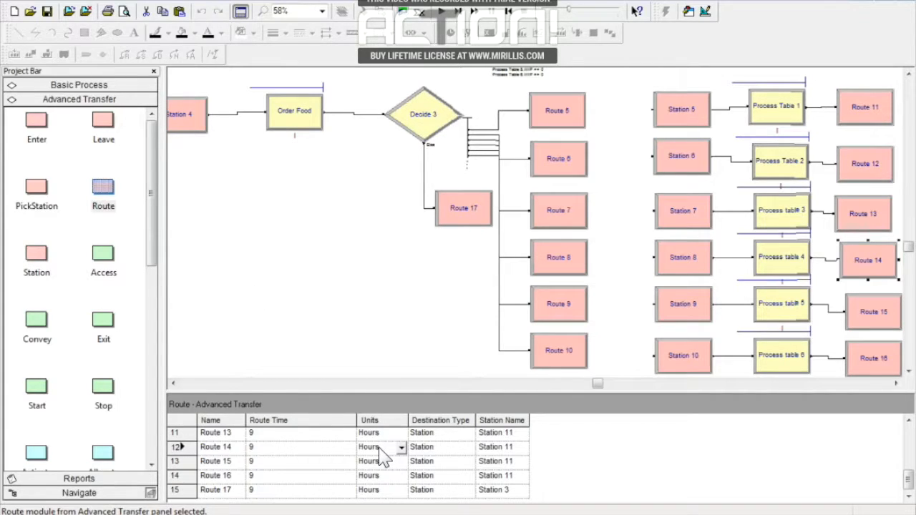
{"action": "left_click", "coordinate": [337, 436]}
{"action": "key", "text": "Up"}
{"action": "key", "text": "Up"}
{"action": "key", "text": "Up"}
{"action": "key", "text": "Up"}
{"action": "key", "text": "Up"}
{"action": "key", "text": "Up"}
{"action": "key", "text": "Up"}
{"action": "key", "text": "Up"}
{"action": "key", "text": "Up"}
{"action": "key", "text": "Up"}
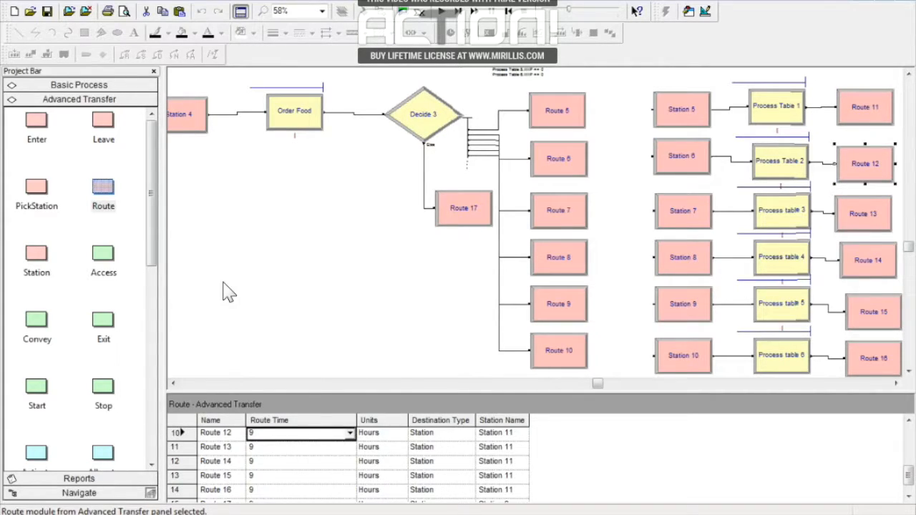
{"action": "key", "text": "Right"}
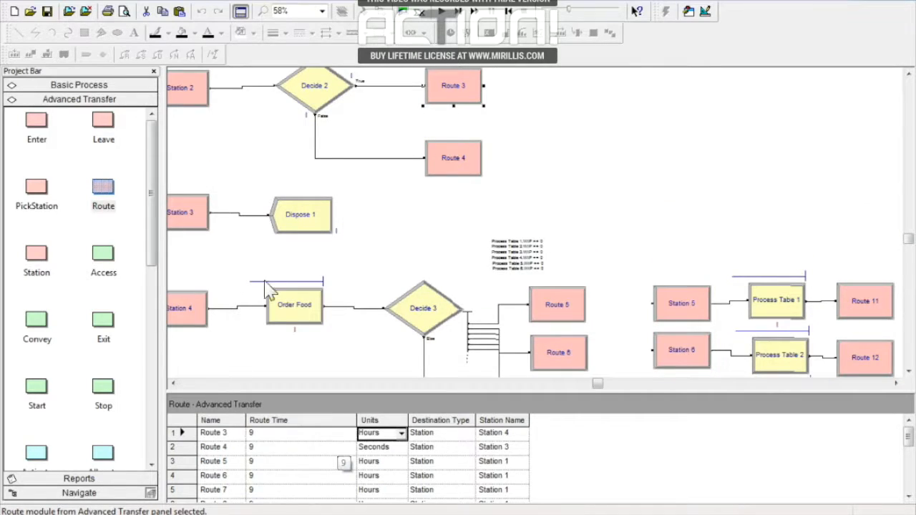
{"action": "left_click", "coordinate": [402, 434]}
{"action": "left_click", "coordinate": [380, 450]}
{"action": "left_click", "coordinate": [402, 448]}
{"action": "left_click", "coordinate": [402, 448]}
{"action": "left_click", "coordinate": [396, 460]}
{"action": "left_click", "coordinate": [392, 462]}
{"action": "left_click", "coordinate": [401, 462]}
{"action": "left_click", "coordinate": [386, 472]}
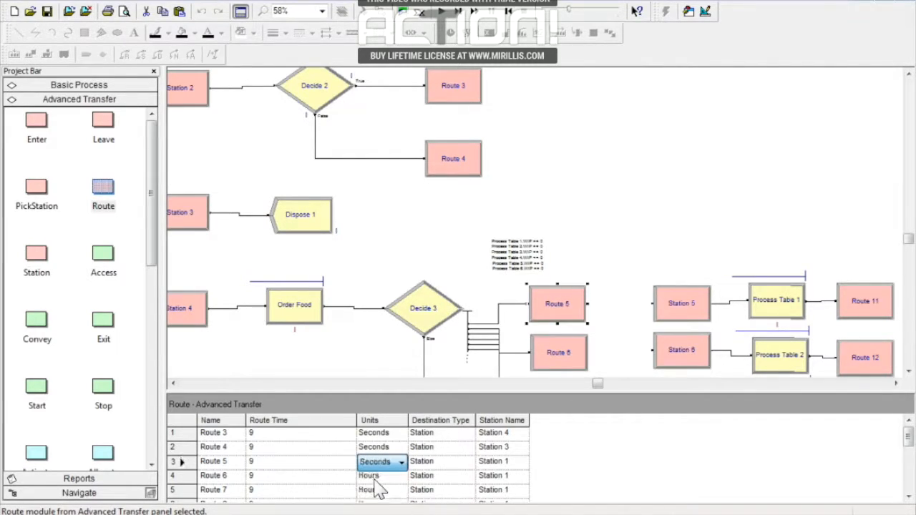
{"action": "left_click", "coordinate": [401, 476]}
{"action": "left_click", "coordinate": [402, 476]}
{"action": "left_click", "coordinate": [373, 490]}
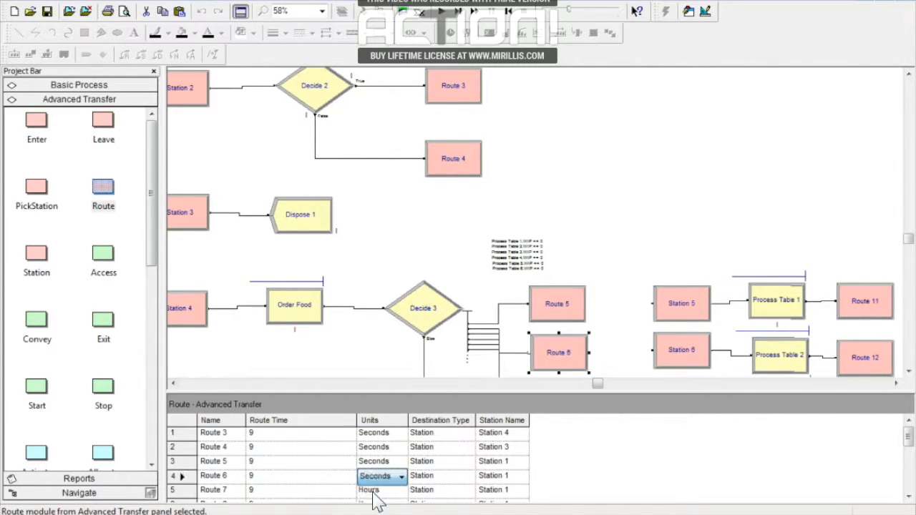
Step: Set the route time units to Seconds for Route 7, Route 8 and Route 9
{"action": "left_click", "coordinate": [343, 494]}
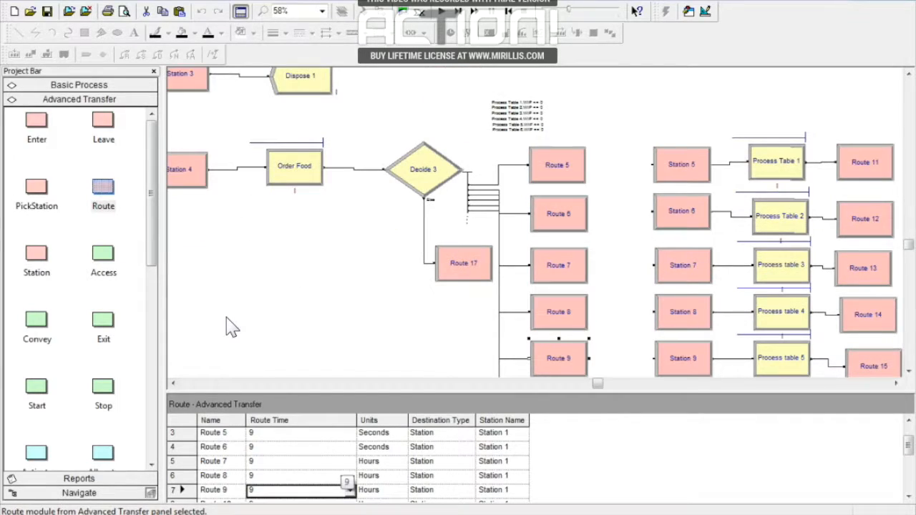
{"action": "left_click", "coordinate": [401, 462]}
{"action": "left_click", "coordinate": [382, 473]}
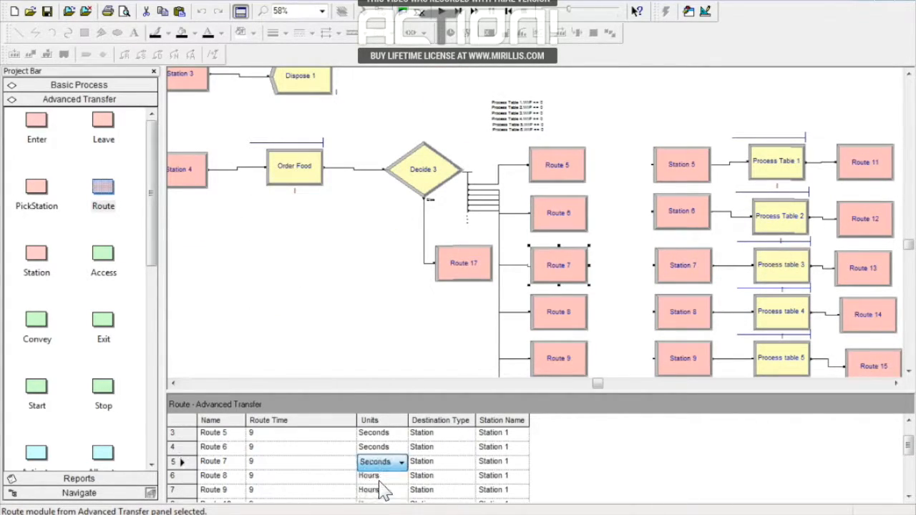
{"action": "left_click", "coordinate": [402, 476]}
{"action": "left_click", "coordinate": [402, 476]}
{"action": "left_click", "coordinate": [383, 491]}
{"action": "left_click", "coordinate": [403, 493]}
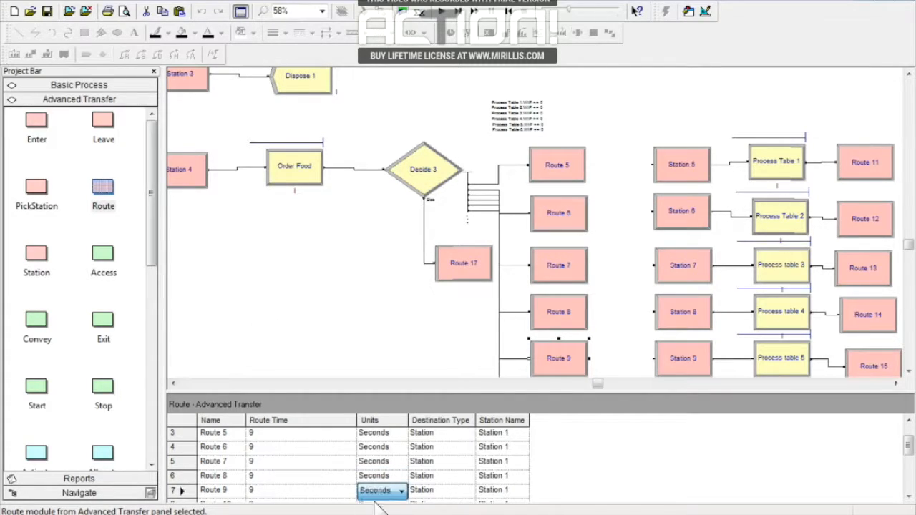
Step: Set the route time units to Seconds for Route 10, Route 11 and Route 12
{"action": "left_click", "coordinate": [343, 490]}
{"action": "key", "text": "Down"}
{"action": "key", "text": "Down"}
{"action": "key", "text": "Down"}
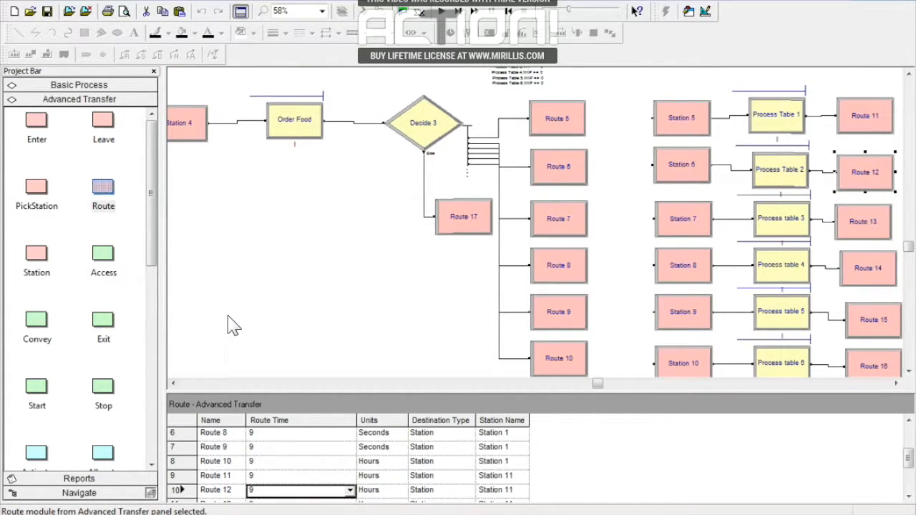
{"action": "left_click", "coordinate": [402, 462]}
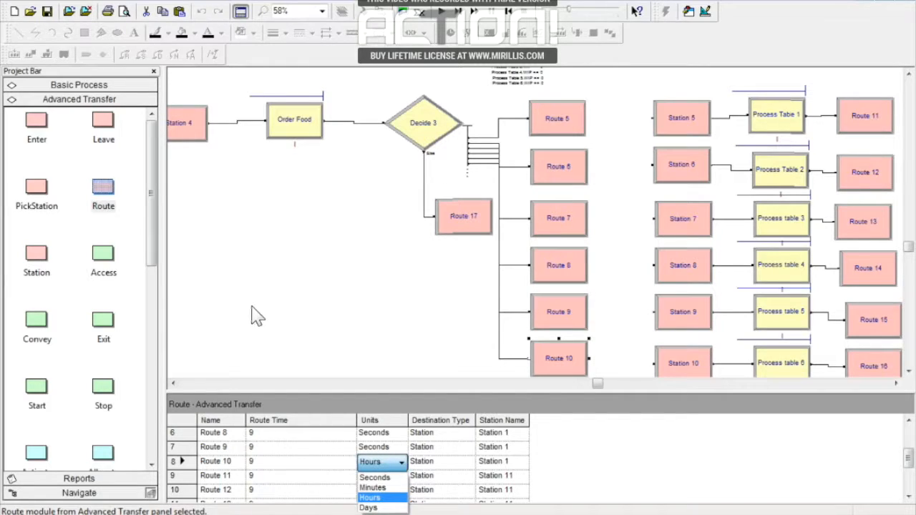
{"action": "left_click", "coordinate": [386, 476]}
{"action": "left_click", "coordinate": [401, 476]}
{"action": "left_click", "coordinate": [377, 491]}
{"action": "left_click", "coordinate": [401, 491]}
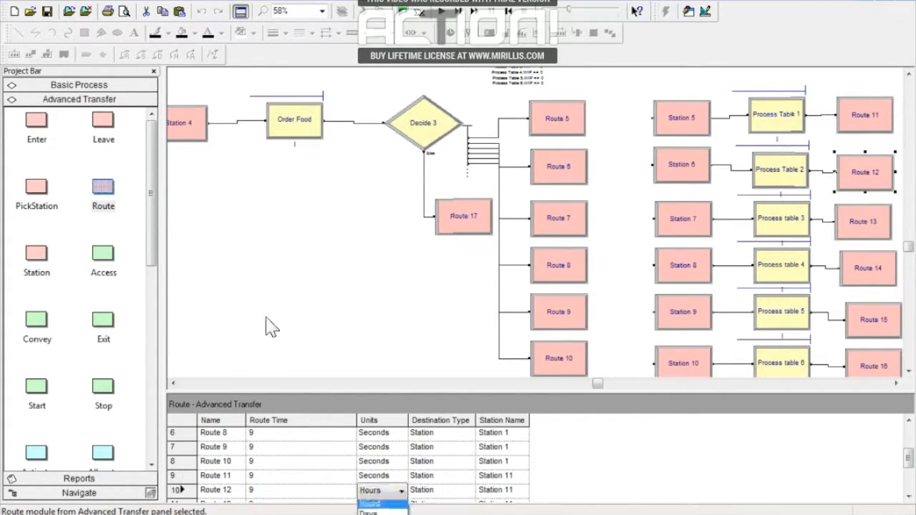
{"action": "left_click", "coordinate": [374, 506]}
Step: Set the route time units to Seconds for Route 13, Route 14 and Route 15
{"action": "scroll", "coordinate": [342, 499], "scroll_direction": "down", "scroll_amount": 1}
{"action": "left_click", "coordinate": [396, 463]}
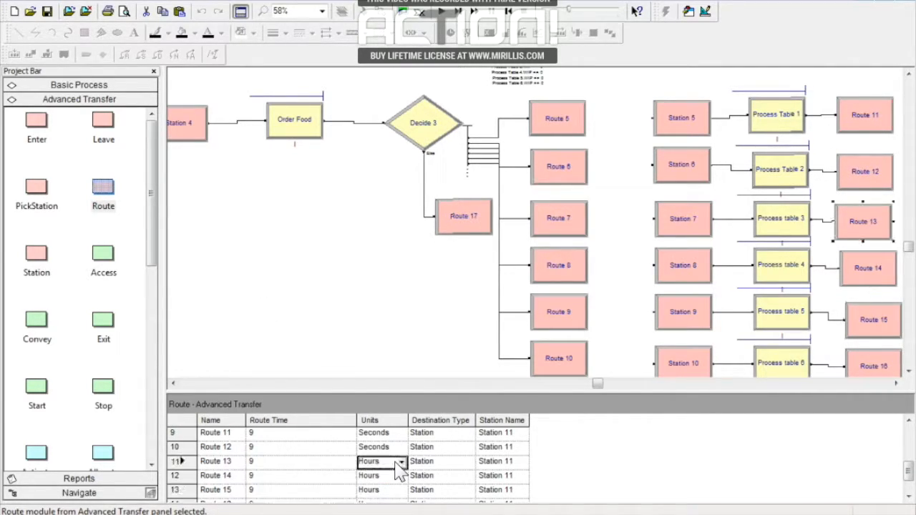
{"action": "left_click", "coordinate": [402, 463]}
{"action": "left_click", "coordinate": [390, 477]}
{"action": "left_click", "coordinate": [390, 476]}
{"action": "left_click", "coordinate": [402, 477]}
{"action": "left_click", "coordinate": [375, 493]}
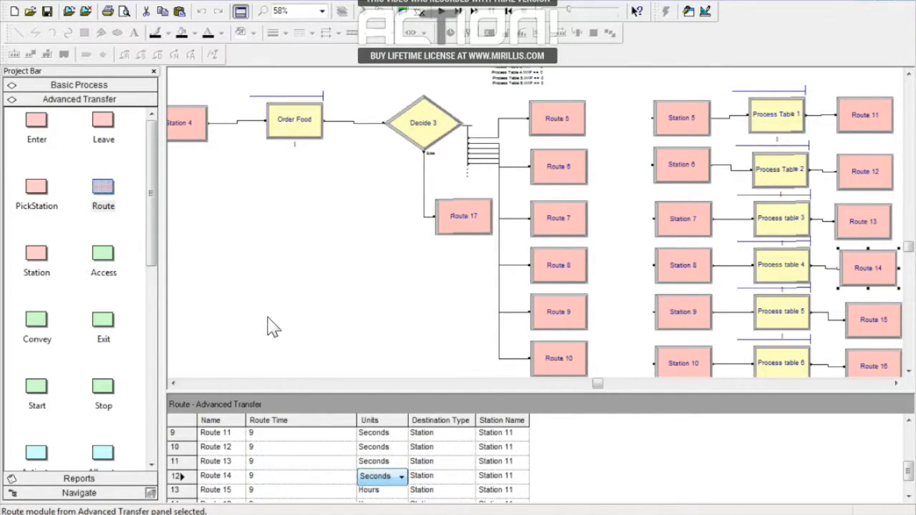
{"action": "left_click", "coordinate": [405, 493]}
{"action": "left_click", "coordinate": [402, 492]}
{"action": "left_click", "coordinate": [372, 506]}
Step: Set the route time units to Seconds for Route 16 and Route 17
{"action": "left_click", "coordinate": [338, 500]}
{"action": "key", "text": "Down"}
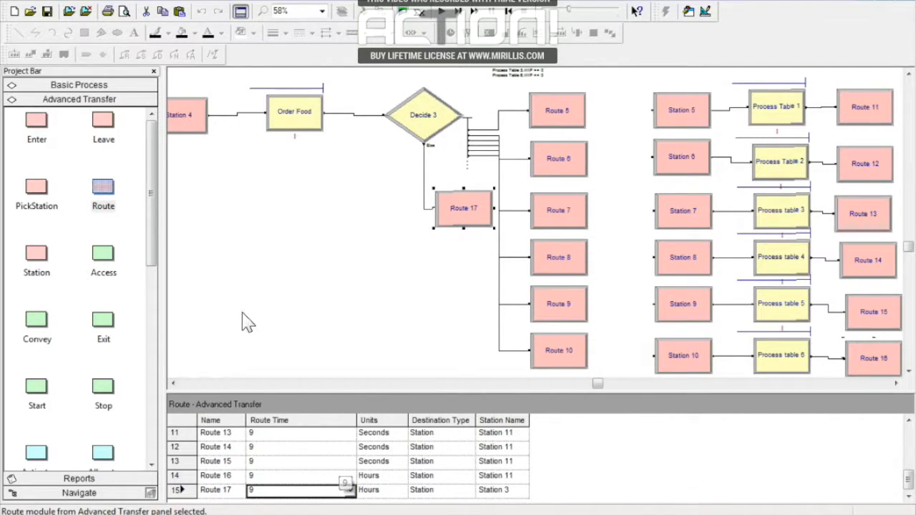
{"action": "left_click", "coordinate": [403, 477]}
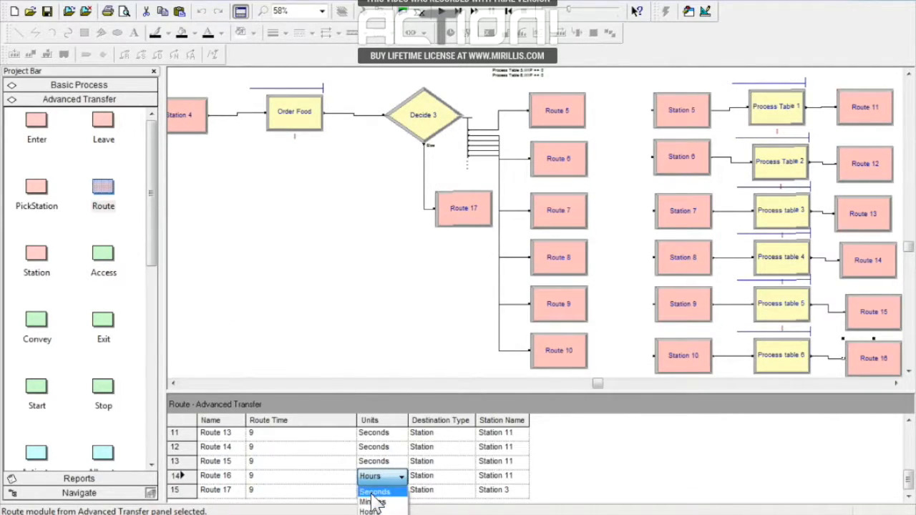
{"action": "left_click", "coordinate": [373, 494]}
{"action": "left_click", "coordinate": [398, 491]}
{"action": "left_click", "coordinate": [402, 491]}
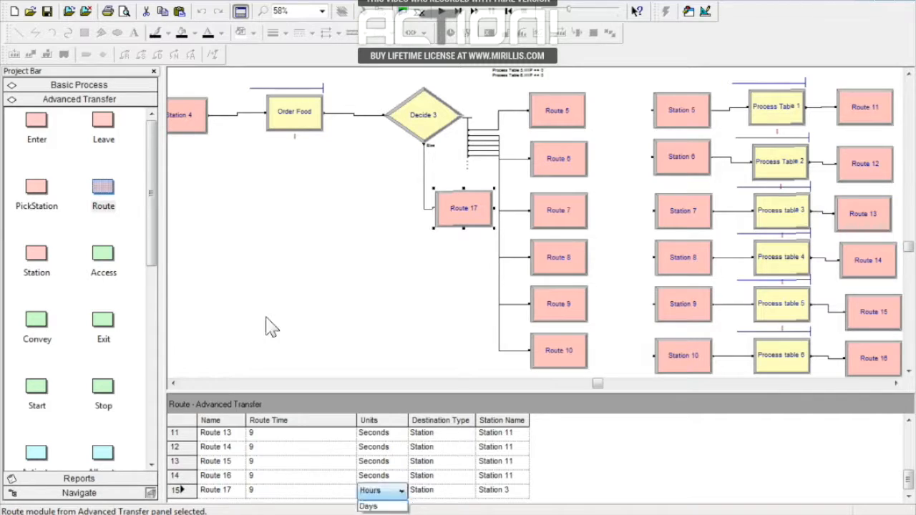
{"action": "left_click", "coordinate": [361, 506]}
{"action": "left_click", "coordinate": [451, 268]}
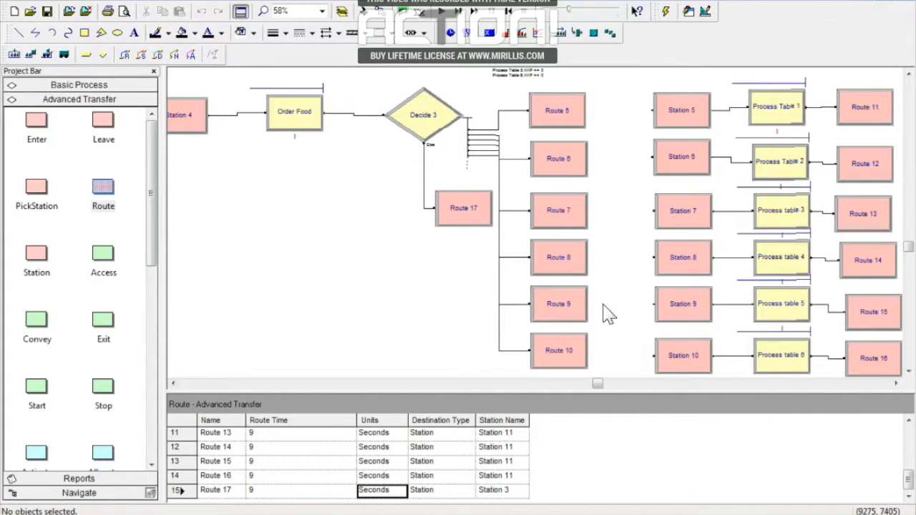
Step: Review the model flow from Customers Arrival through Decide 2, Order Food and Decide 3 to the table stations and processes
{"action": "scroll", "coordinate": [610, 165], "scroll_direction": "up", "scroll_amount": 2}
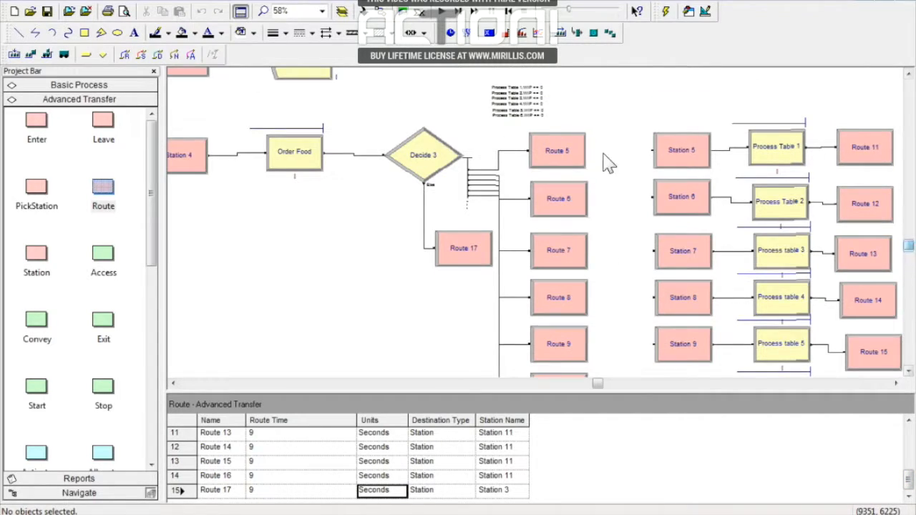
{"action": "scroll", "coordinate": [607, 163], "scroll_direction": "up", "scroll_amount": 12}
{"action": "left_click_drag", "start_coordinate": [608, 386], "coordinate": [581, 383]}
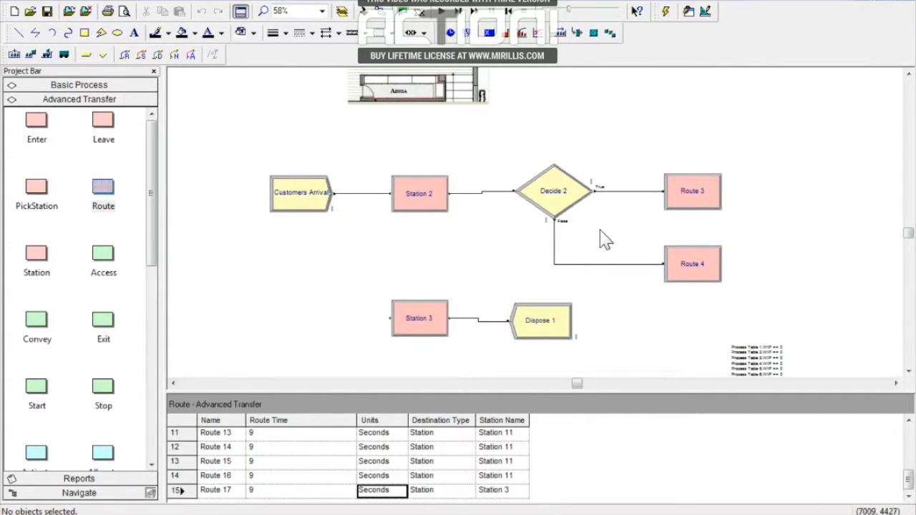
{"action": "left_click", "coordinate": [908, 373]}
{"action": "left_click", "coordinate": [908, 373]}
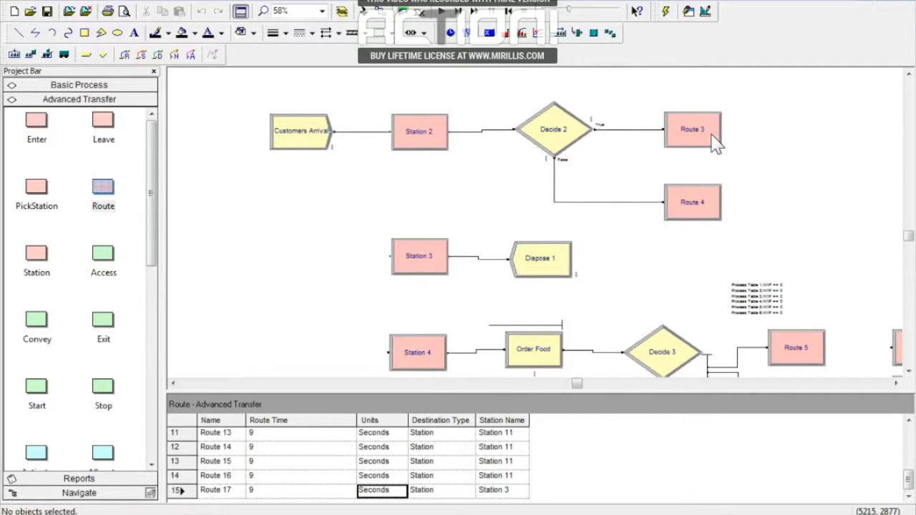
{"action": "left_click", "coordinate": [907, 371]}
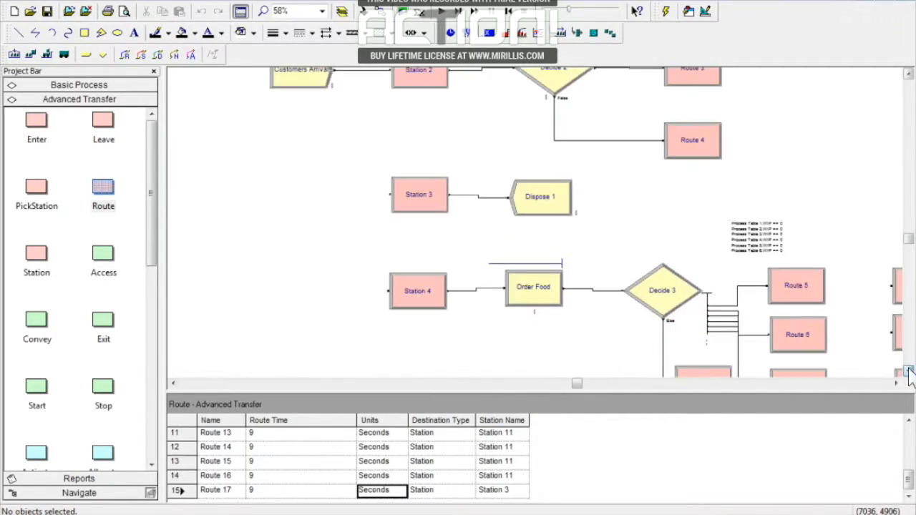
{"action": "left_click", "coordinate": [908, 371]}
{"action": "left_click", "coordinate": [908, 370]}
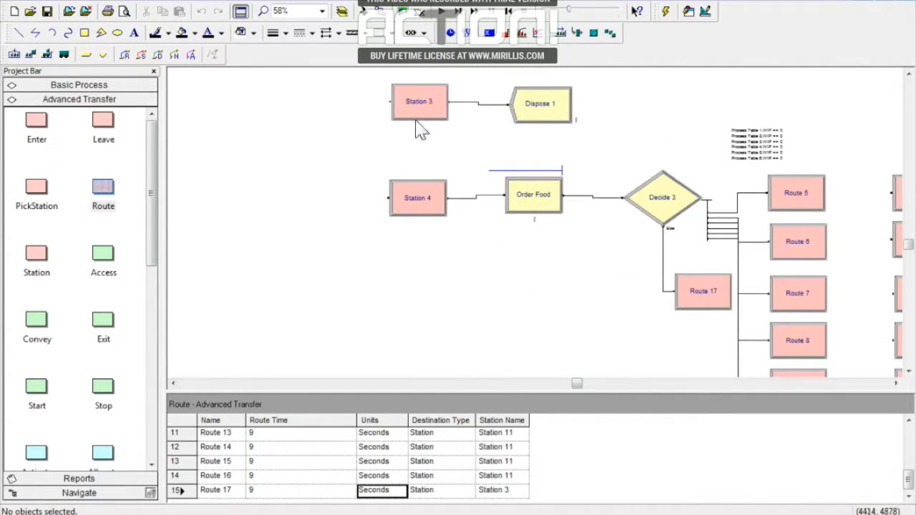
{"action": "left_click", "coordinate": [896, 384]}
{"action": "left_click", "coordinate": [897, 383]}
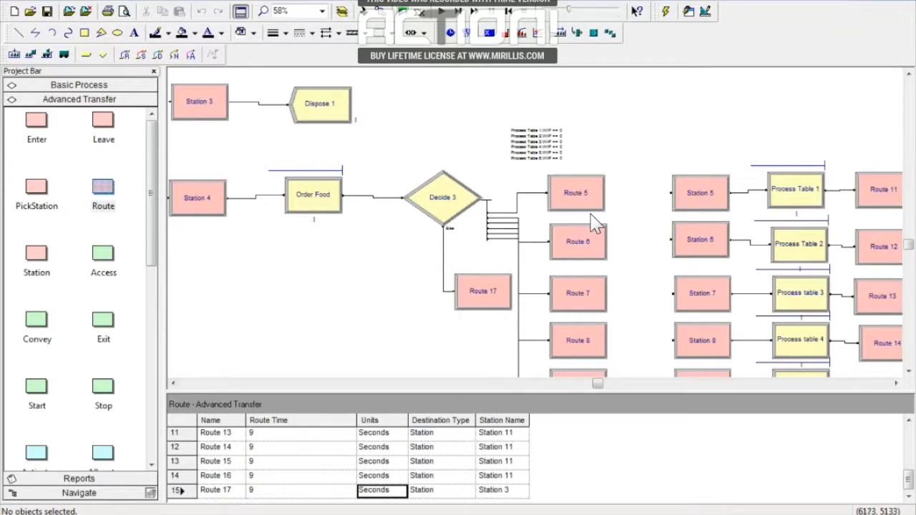
{"action": "left_click", "coordinate": [909, 373]}
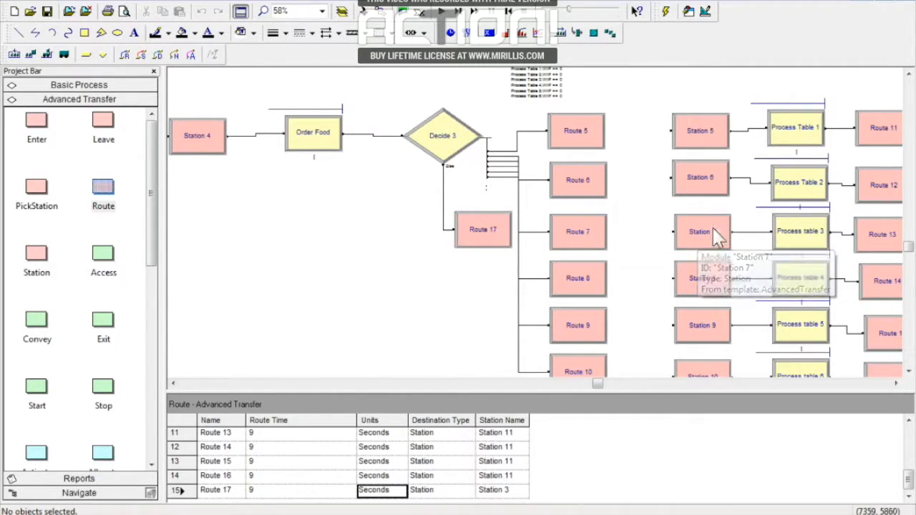
{"action": "left_click", "coordinate": [896, 383]}
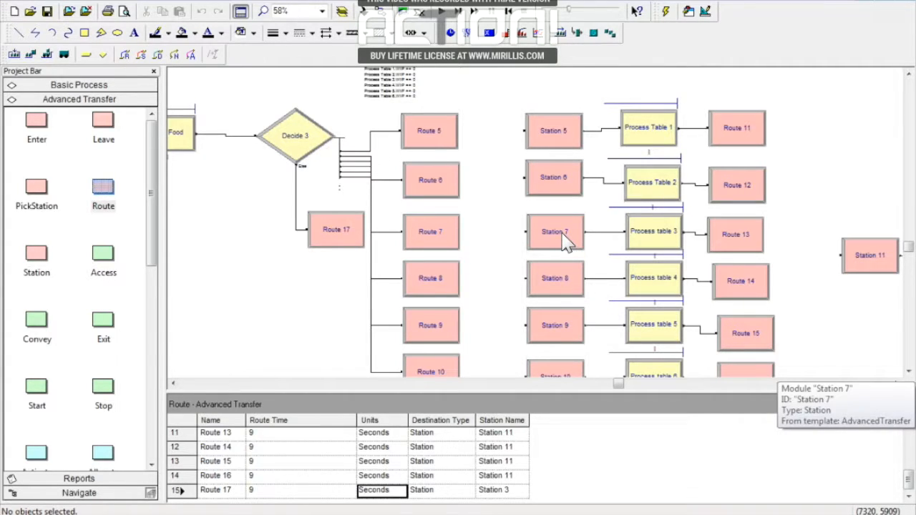
Step: Check the settings of Process table 3 and the exit flow through Station 11 and Dispose 2
{"action": "double_click", "coordinate": [649, 234]}
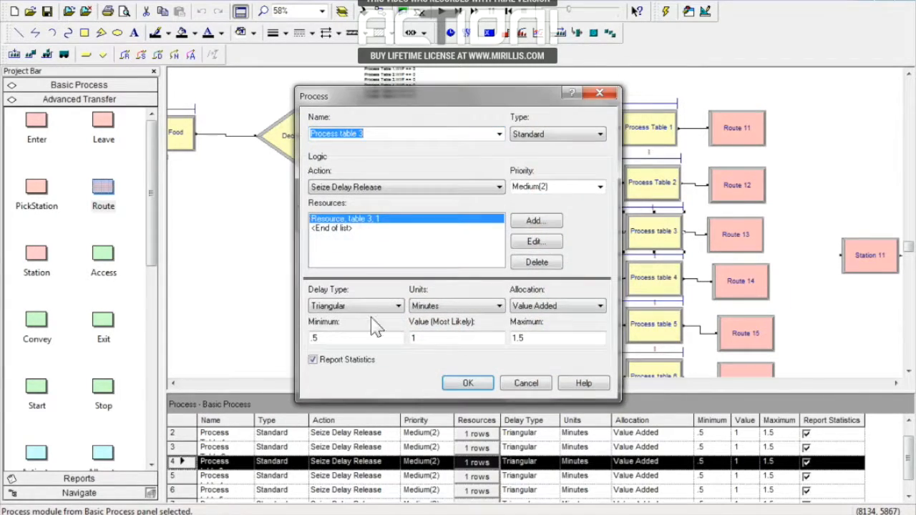
{"action": "left_click", "coordinate": [469, 384]}
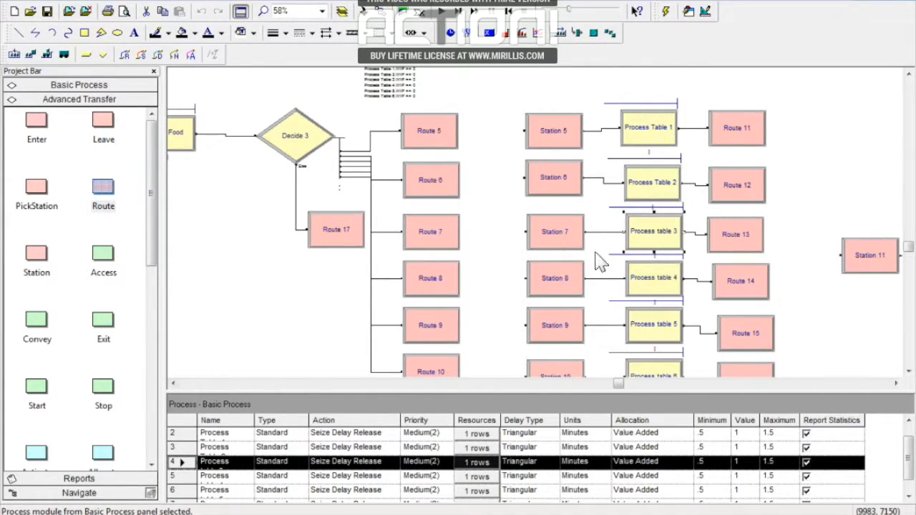
{"action": "left_click", "coordinate": [896, 384]}
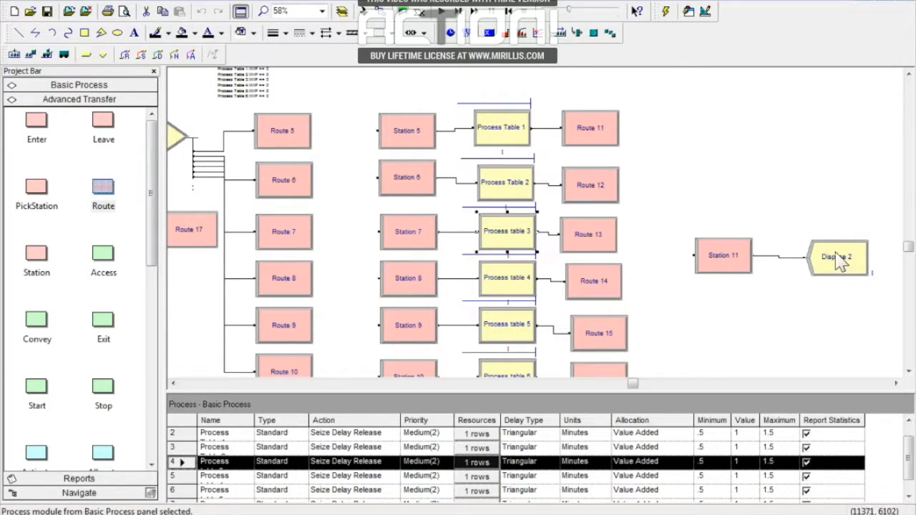
Step: Enlarge the restaurant floor plan picture above the model from its upper-right corner
{"action": "left_click_drag", "start_coordinate": [633, 384], "coordinate": [591, 384]}
{"action": "left_click", "coordinate": [908, 74]}
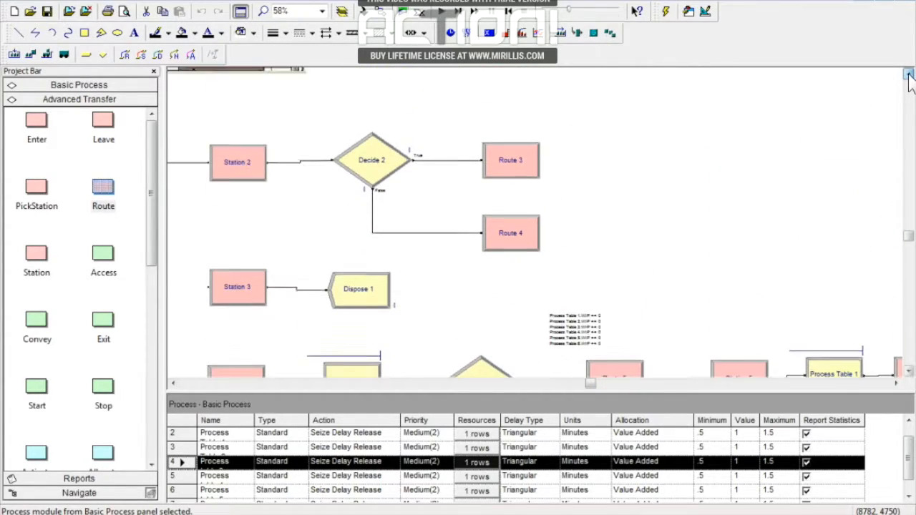
{"action": "left_click_drag", "start_coordinate": [591, 384], "coordinate": [575, 384]}
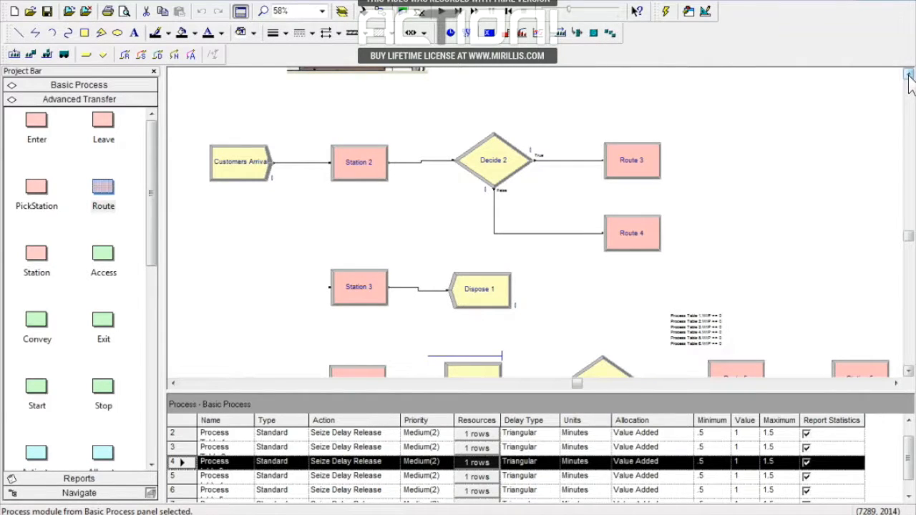
{"action": "scroll", "coordinate": [568, 100], "scroll_direction": "up", "scroll_amount": 6}
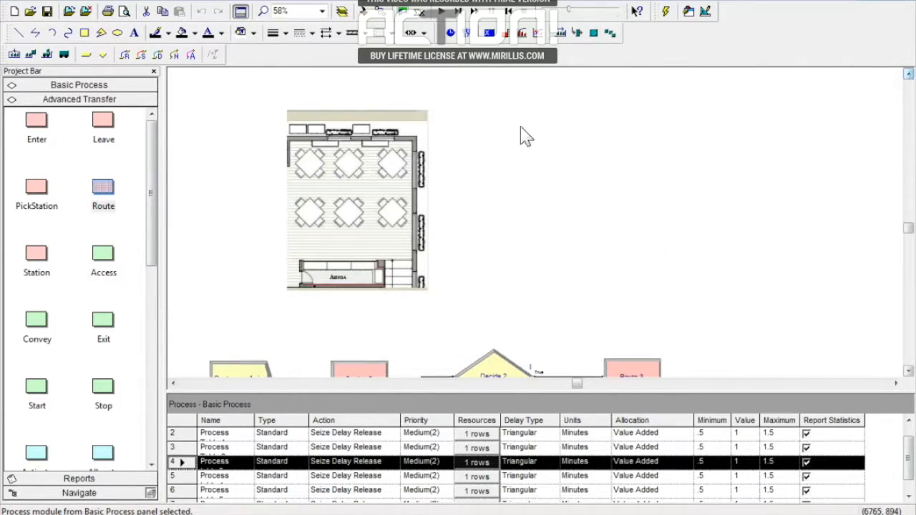
{"action": "left_click_drag", "start_coordinate": [578, 386], "coordinate": [563, 386]}
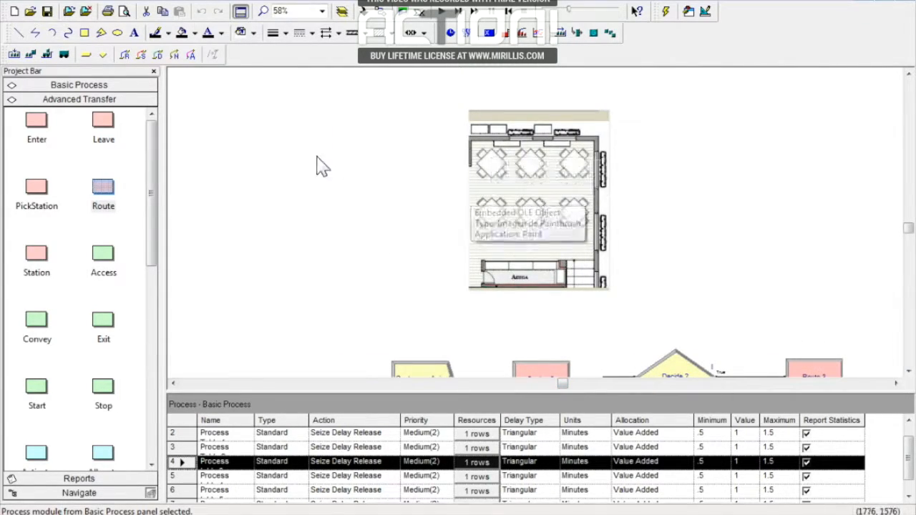
{"action": "left_click", "coordinate": [499, 136]}
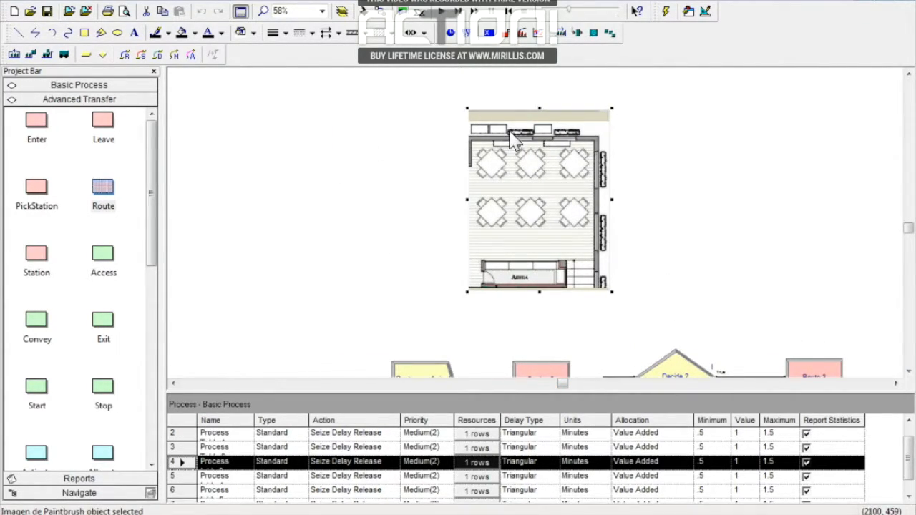
{"action": "left_click_drag", "start_coordinate": [612, 111], "coordinate": [651, 83]}
{"action": "left_click", "coordinate": [734, 199]}
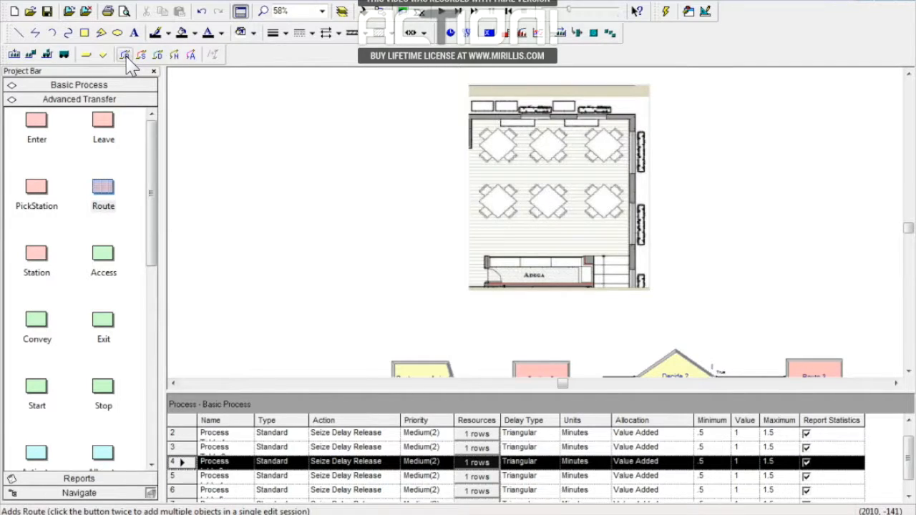
Step: Start an animated route path with Station 2 as the origin and Station 3 as the destination
{"action": "left_click_drag", "start_coordinate": [156, 157], "coordinate": [159, 188]}
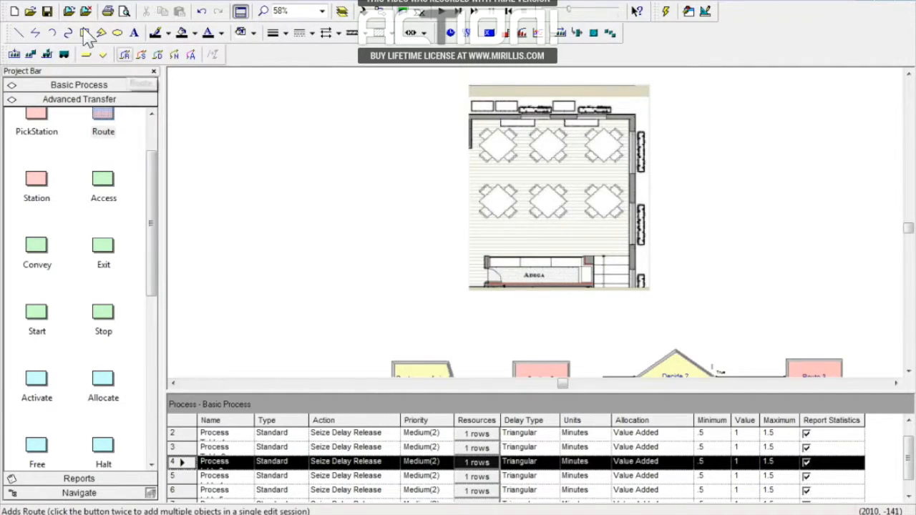
{"action": "scroll", "coordinate": [609, 150], "scroll_direction": "down", "scroll_amount": 5}
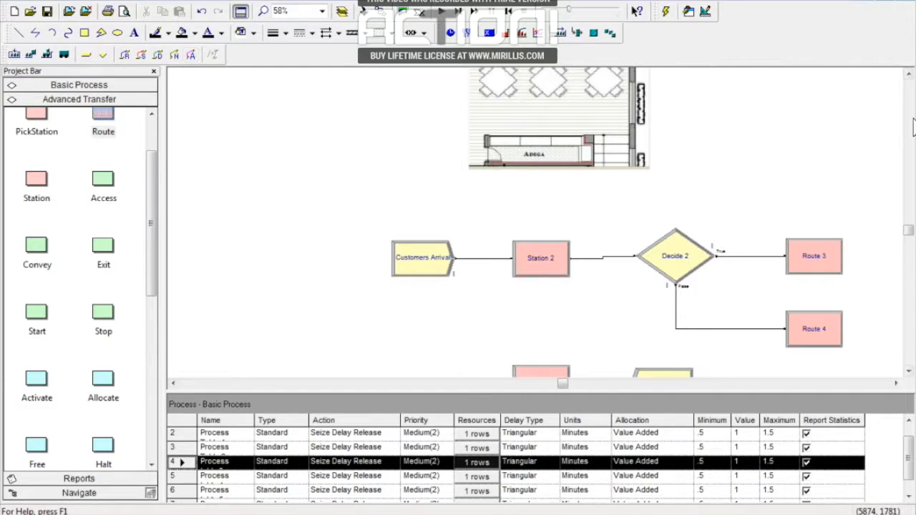
{"action": "scroll", "coordinate": [80, 93], "scroll_direction": "up", "scroll_amount": 1}
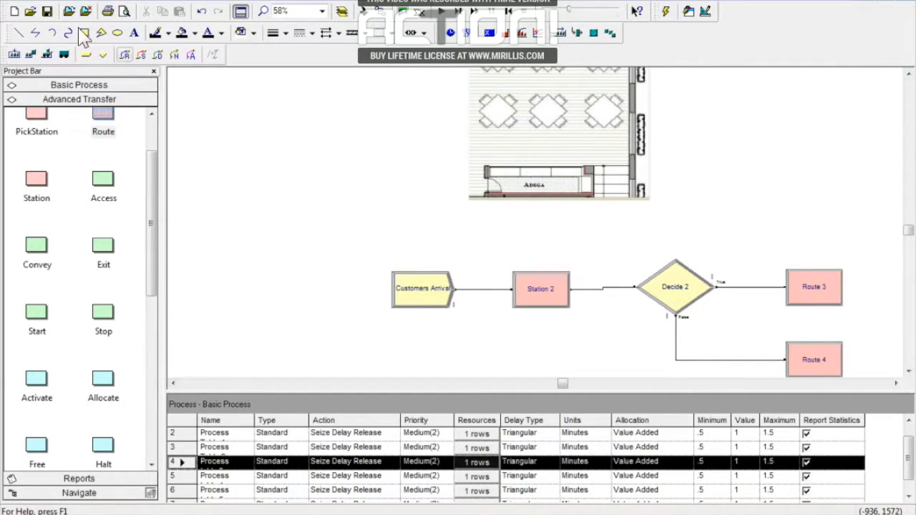
{"action": "left_click", "coordinate": [125, 54]}
{"action": "left_click_drag", "start_coordinate": [741, 283], "coordinate": [820, 76]}
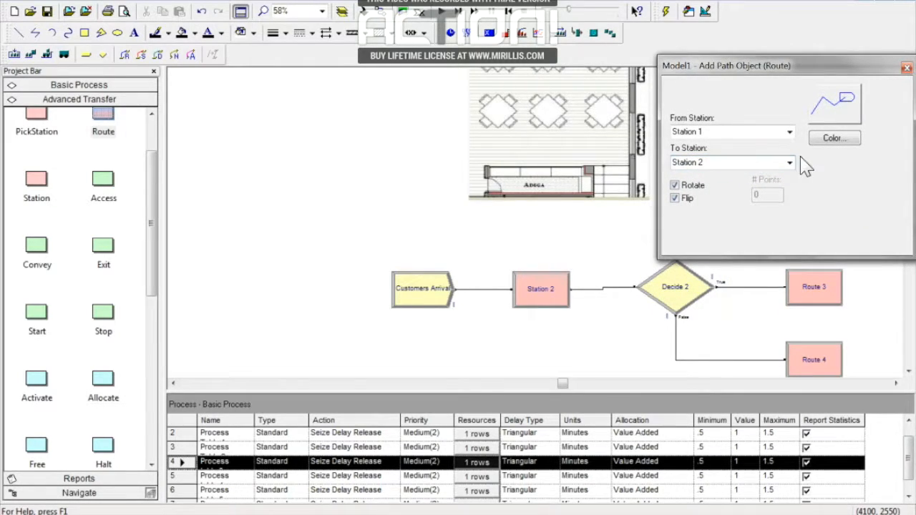
{"action": "left_click", "coordinate": [674, 197]}
{"action": "key", "text": "alt+Down"}
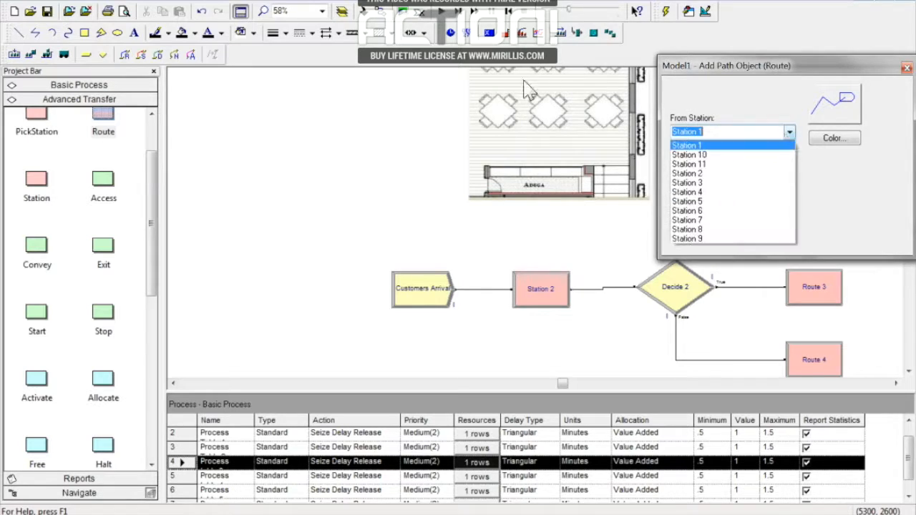
{"action": "left_click", "coordinate": [698, 174]}
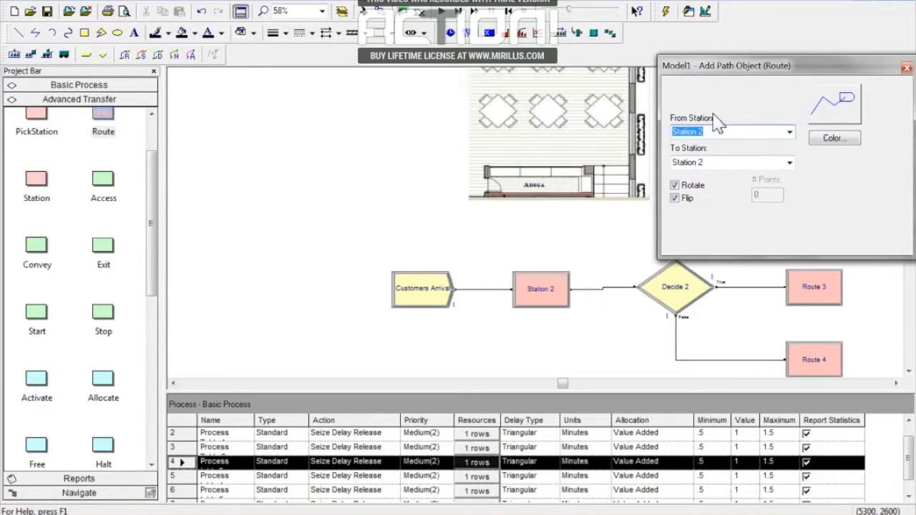
{"action": "key", "text": "Home"}
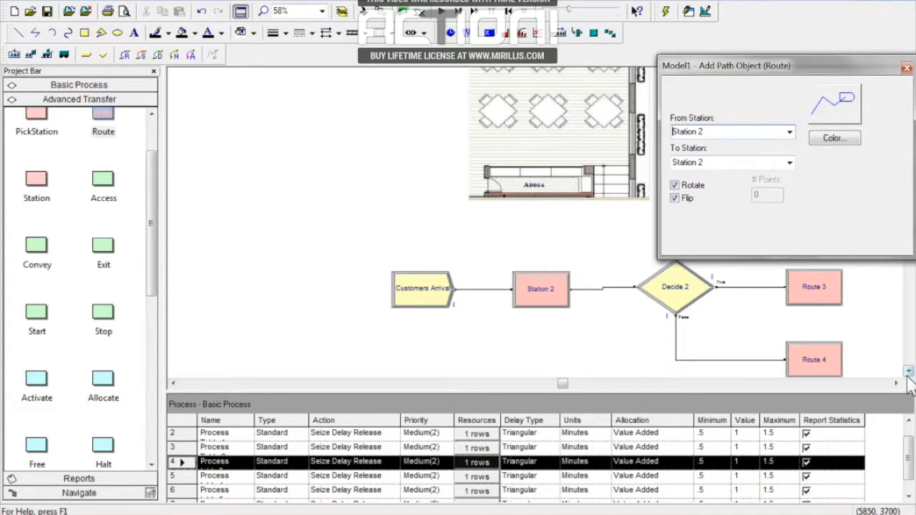
{"action": "scroll", "coordinate": [908, 380], "scroll_direction": "down", "scroll_amount": 3}
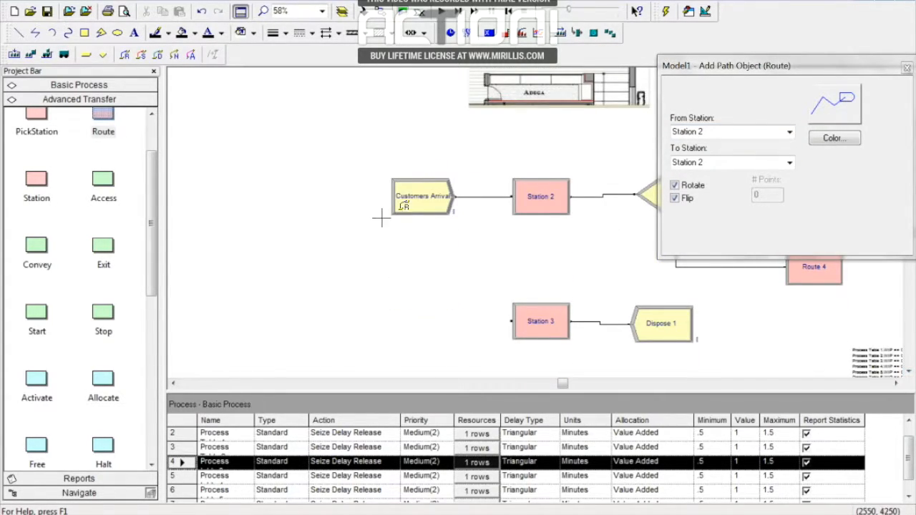
{"action": "left_click", "coordinate": [791, 164]}
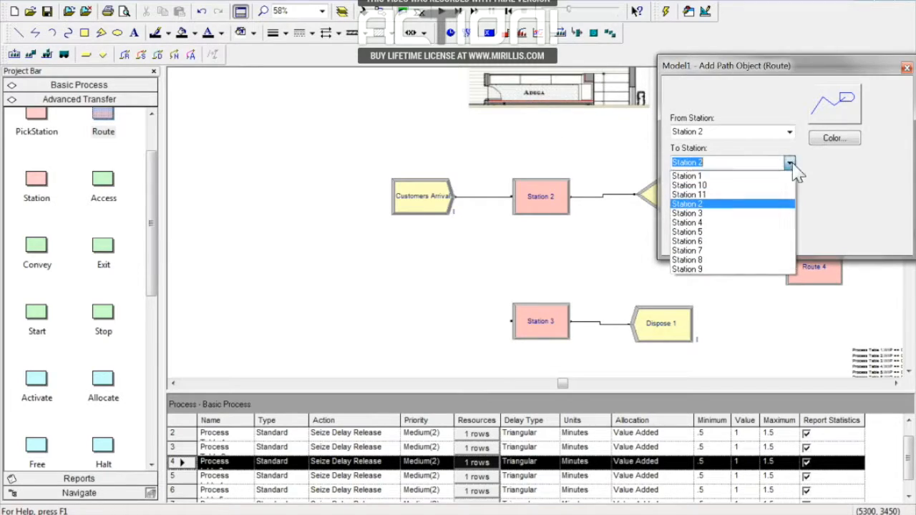
{"action": "left_click", "coordinate": [705, 213]}
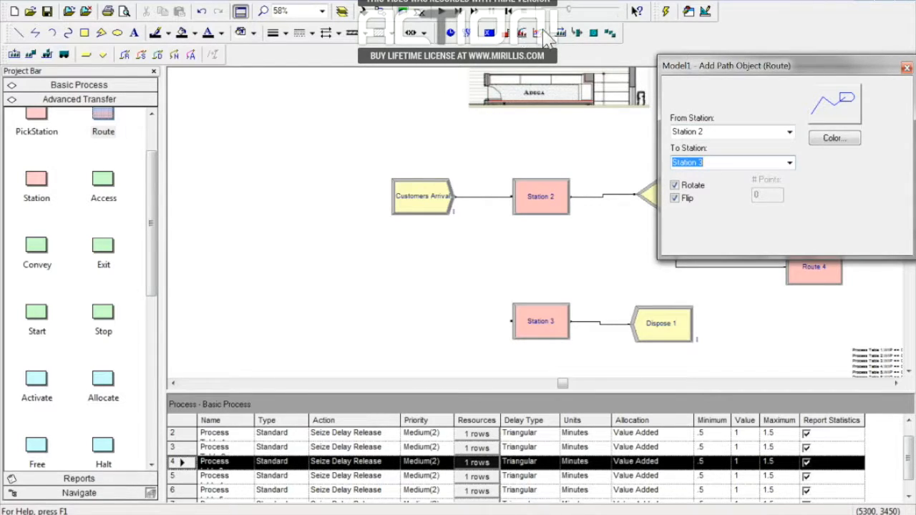
Step: Draw the Station 2 to Station 3 path from the floor plan's lower-right entrance up, across and back down to just below the plan
{"action": "left_click_drag", "start_coordinate": [823, 71], "coordinate": [323, 80]}
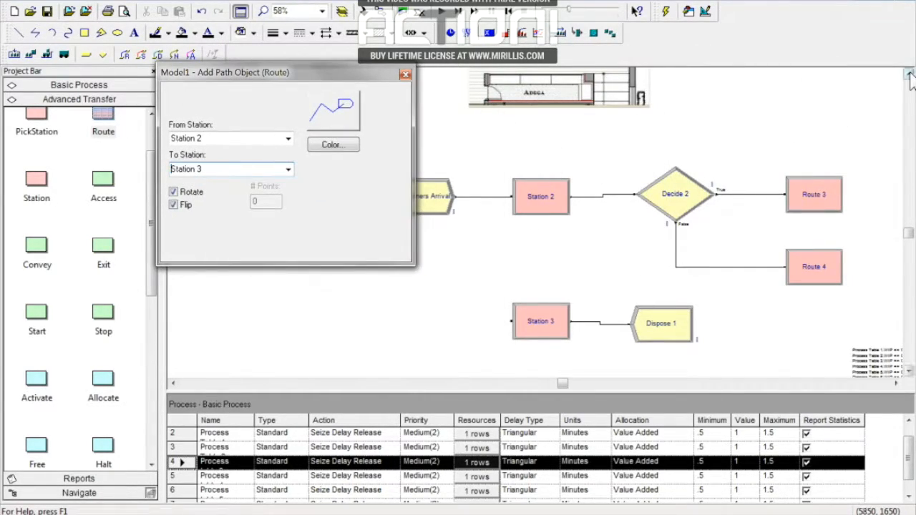
{"action": "left_click", "coordinate": [909, 74]}
{"action": "left_click", "coordinate": [909, 74]}
{"action": "left_click", "coordinate": [909, 74]}
{"action": "left_click", "coordinate": [909, 74]}
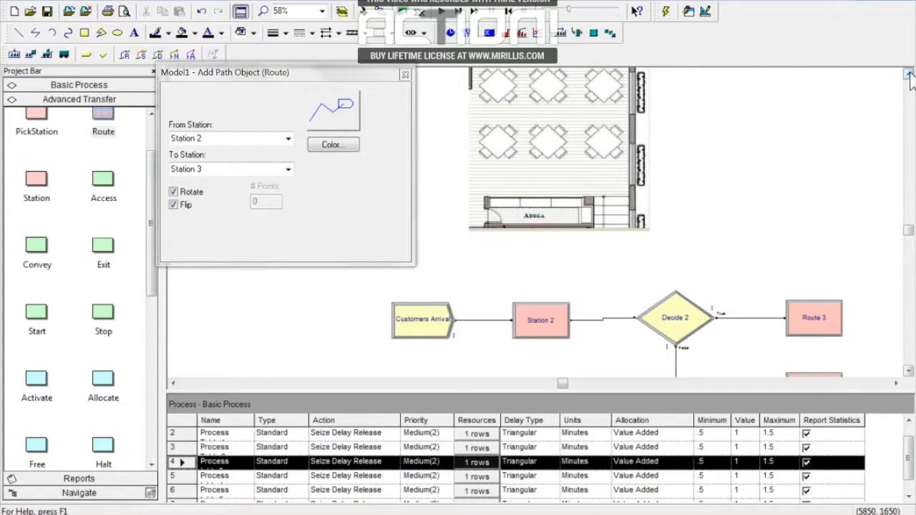
{"action": "left_click", "coordinate": [909, 74]}
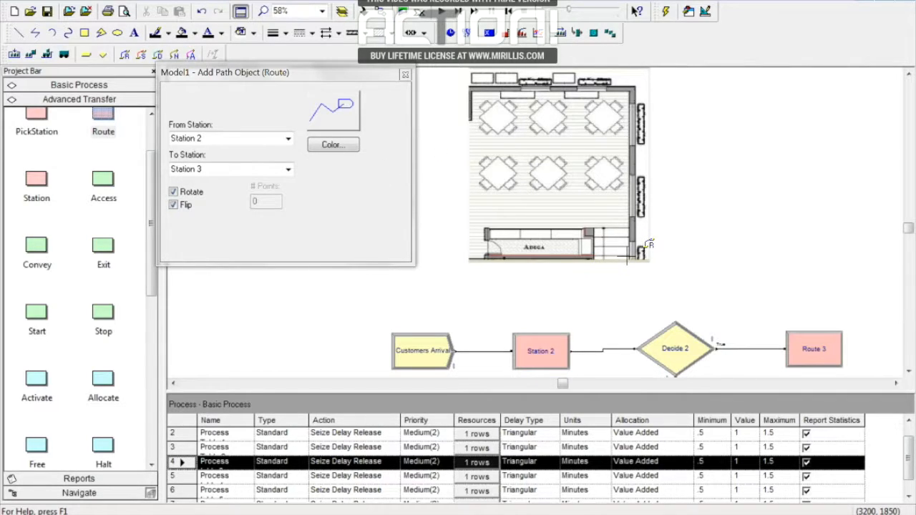
{"action": "left_click", "coordinate": [627, 256]}
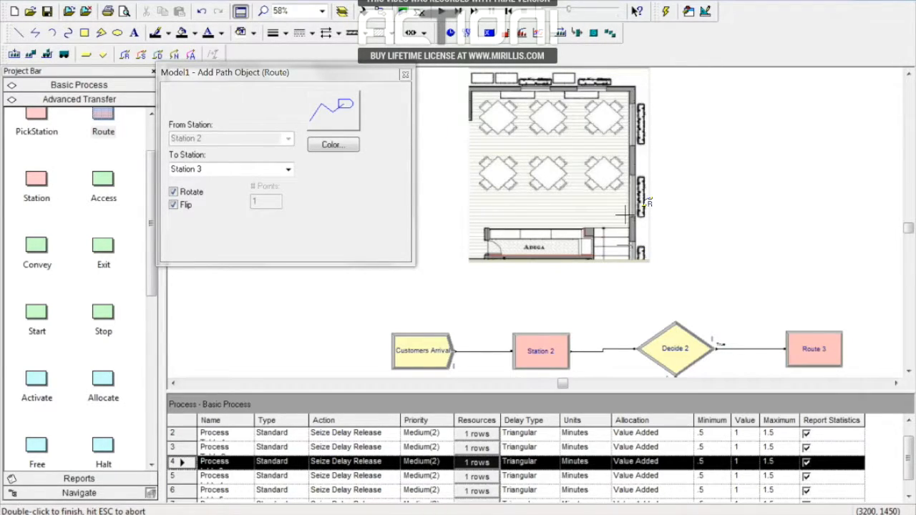
{"action": "left_click", "coordinate": [627, 217]}
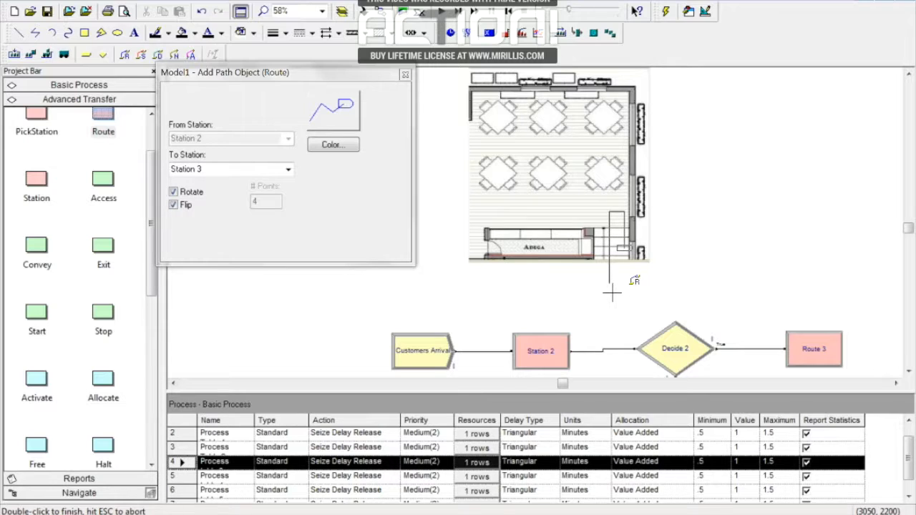
{"action": "double_click", "coordinate": [610, 287]}
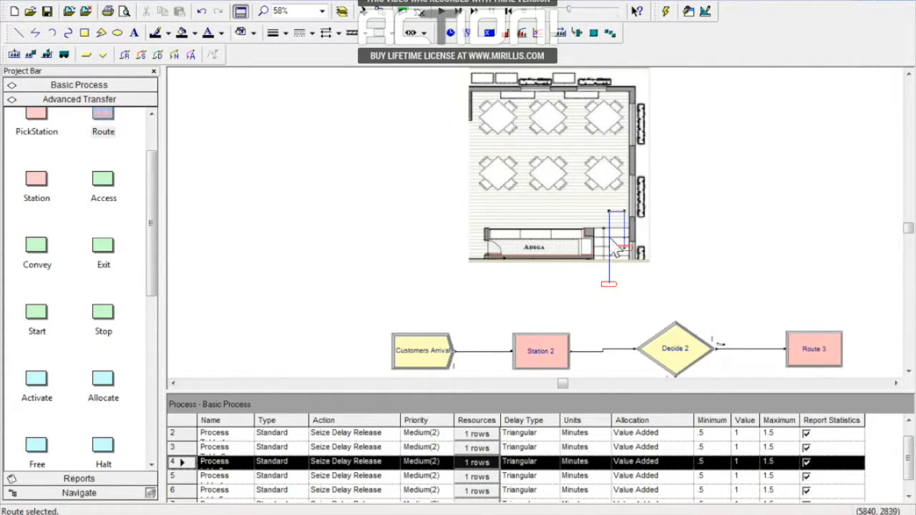
Step: Examine the flow from Station 2 through Decide 2 to Station 3 and Station 4, comparing it with the drawn route
{"action": "left_click", "coordinate": [909, 371]}
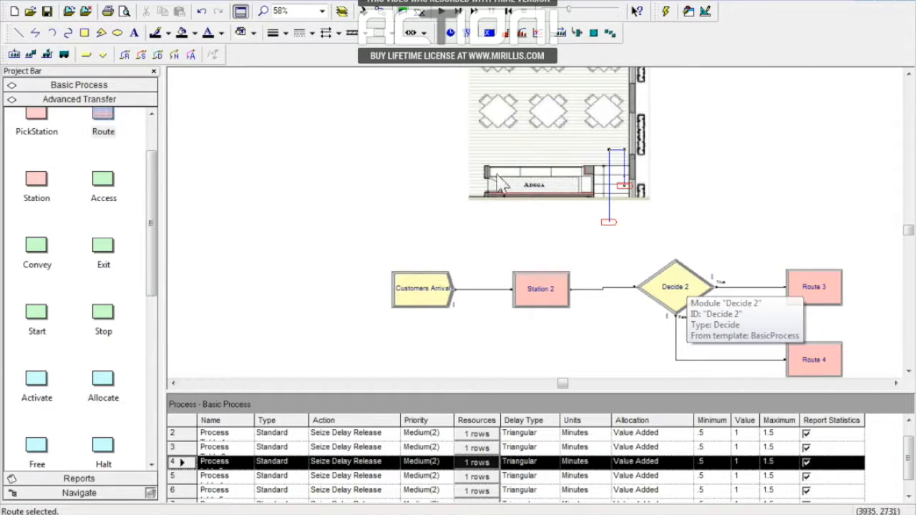
{"action": "left_click", "coordinate": [908, 371]}
{"action": "left_click", "coordinate": [909, 75]}
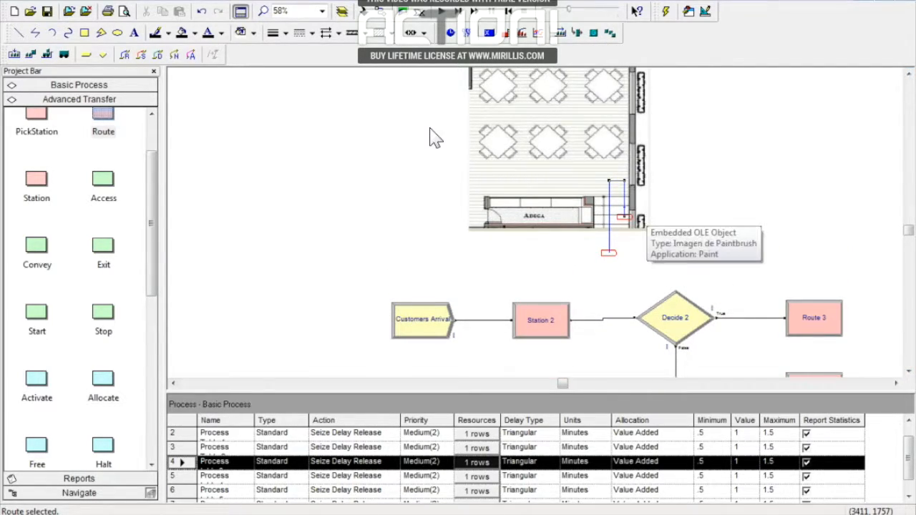
{"action": "left_click", "coordinate": [908, 371]}
{"action": "left_click", "coordinate": [909, 372]}
{"action": "left_click", "coordinate": [909, 371]}
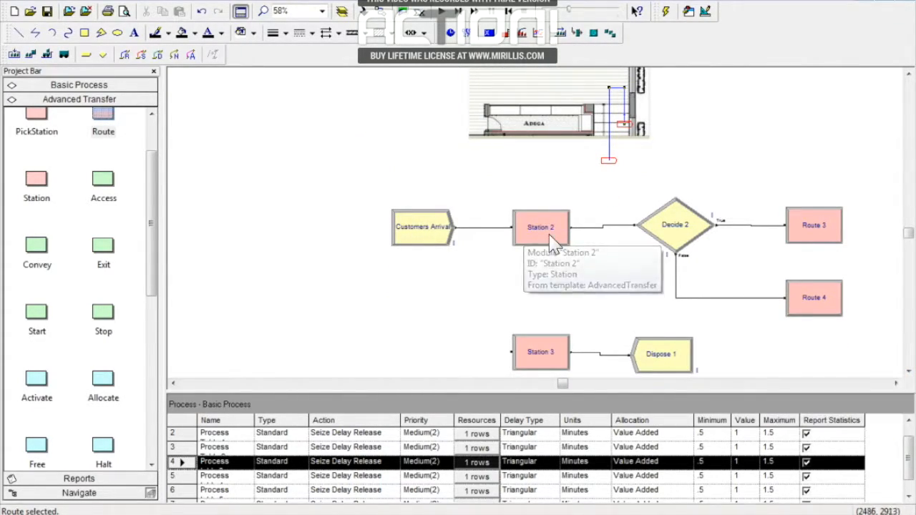
{"action": "left_click", "coordinate": [909, 372]}
{"action": "left_click", "coordinate": [909, 371]}
{"action": "left_click", "coordinate": [908, 372]}
{"action": "left_click", "coordinate": [908, 372]}
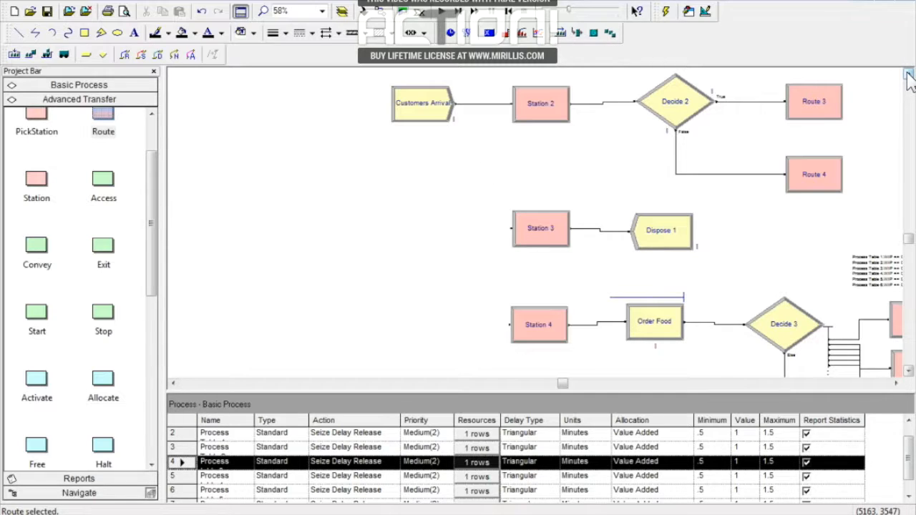
{"action": "scroll", "coordinate": [909, 79], "scroll_direction": "up", "scroll_amount": 5}
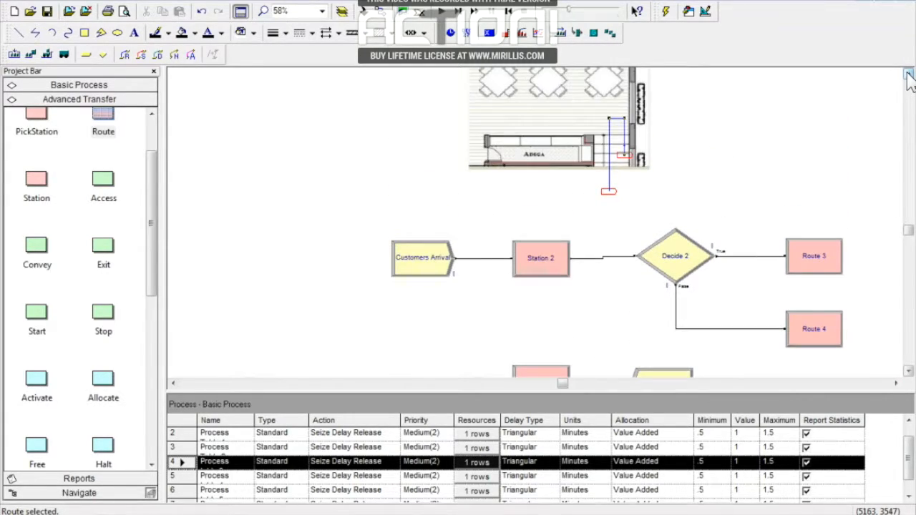
Step: Add an animated route from Station 2 to Station 4, running from the floor plan's entrance across to the Adega counter
{"action": "left_click", "coordinate": [126, 55]}
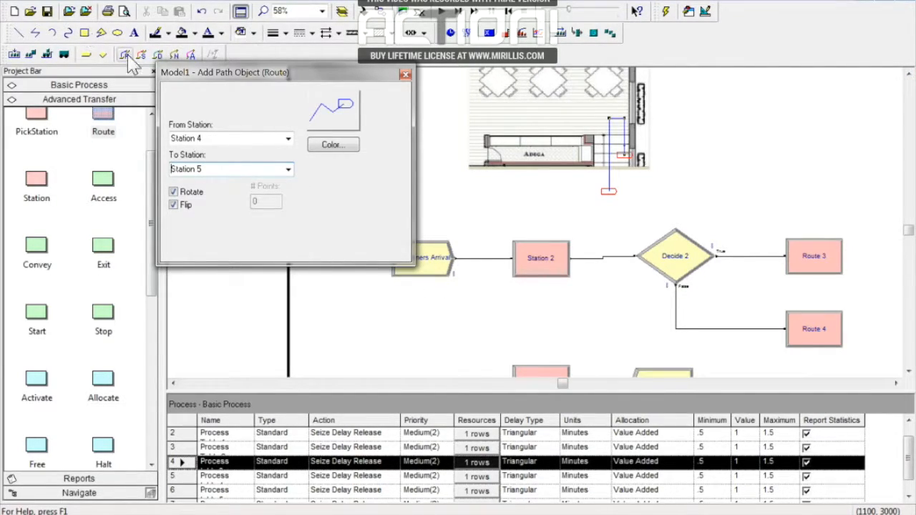
{"action": "left_click", "coordinate": [287, 139]}
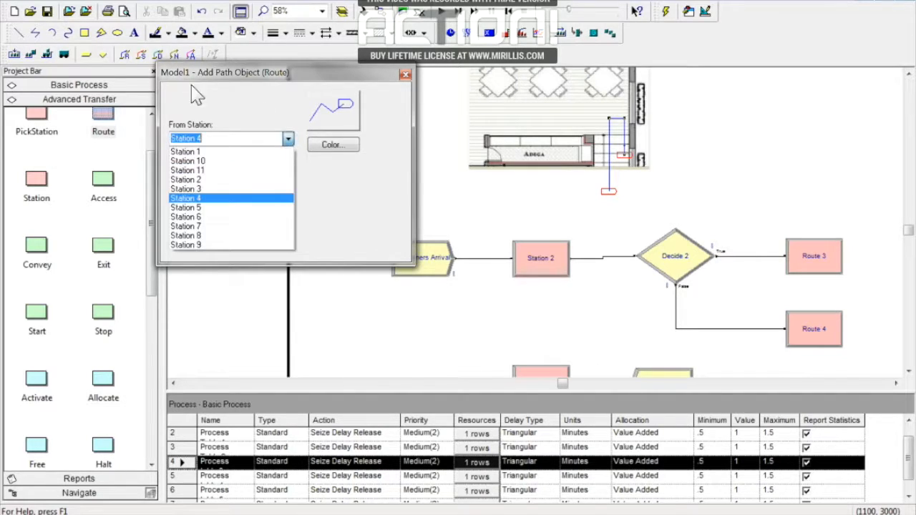
{"action": "left_click", "coordinate": [195, 179]}
{"action": "left_click", "coordinate": [288, 170]}
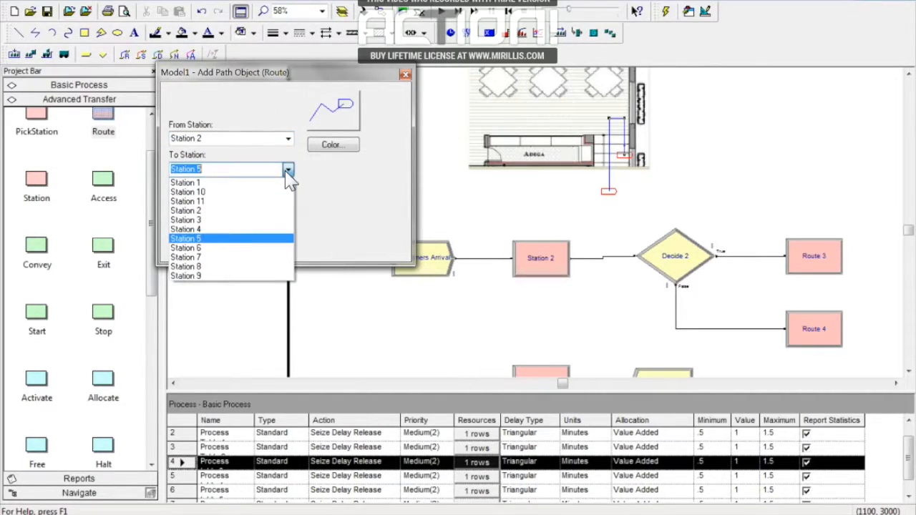
{"action": "left_click", "coordinate": [195, 230]}
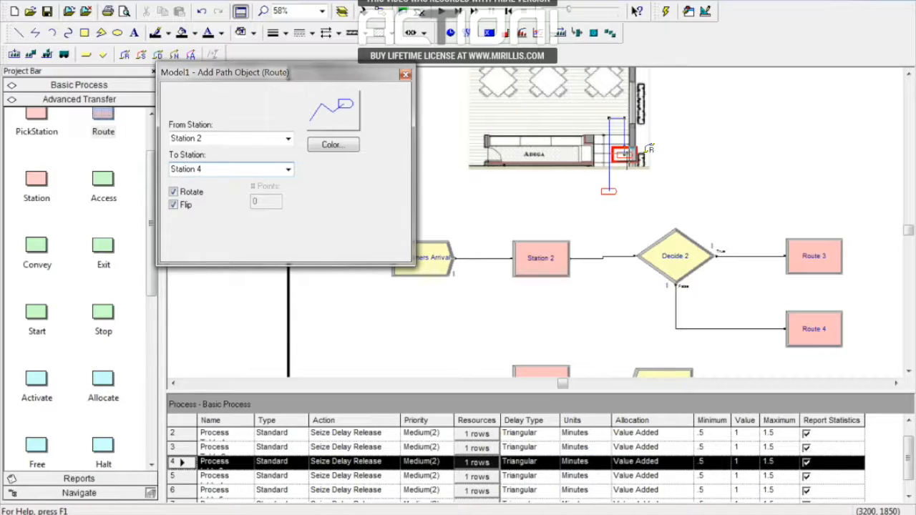
{"action": "left_click", "coordinate": [646, 149]}
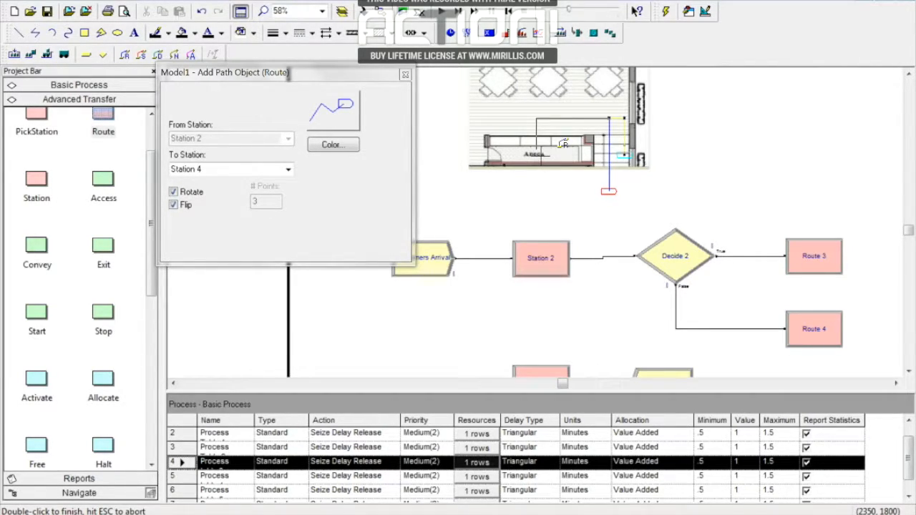
{"action": "double_click", "coordinate": [537, 151]}
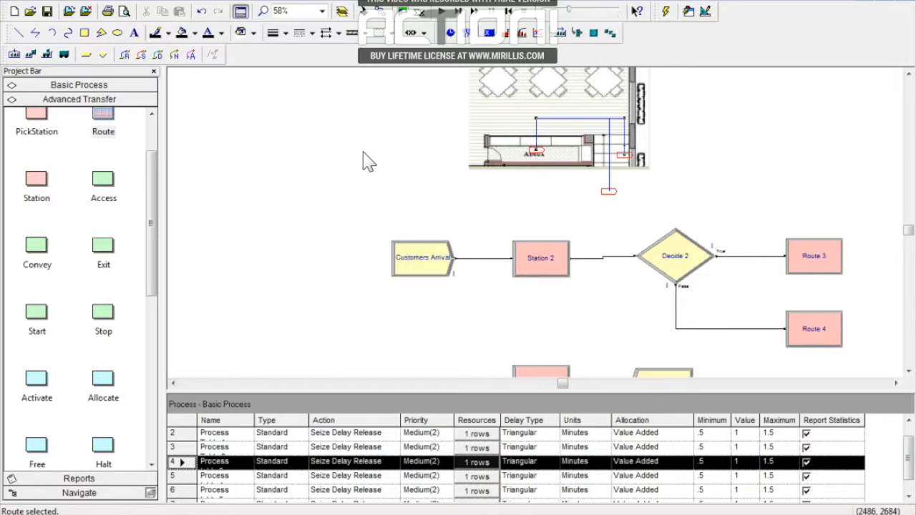
Step: Start another animated route path with Station 4 as the origin
{"action": "left_click", "coordinate": [907, 372]}
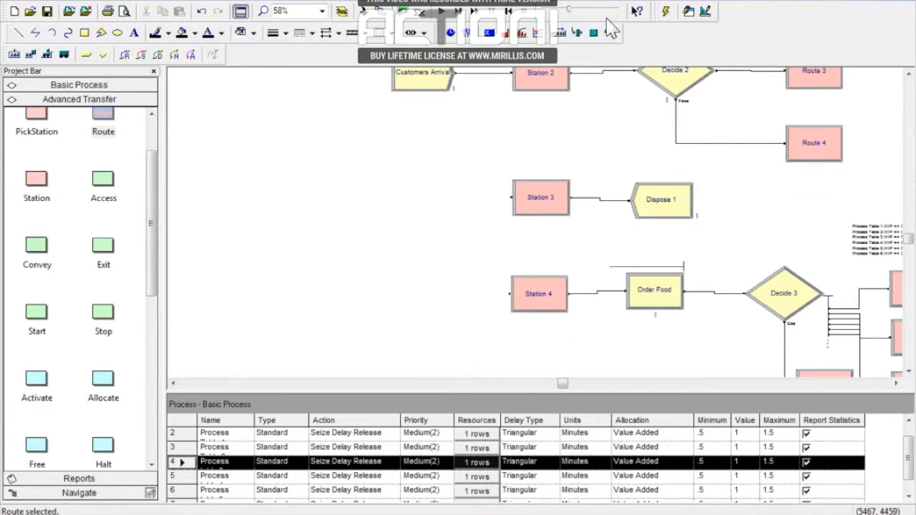
{"action": "left_click", "coordinate": [908, 74]}
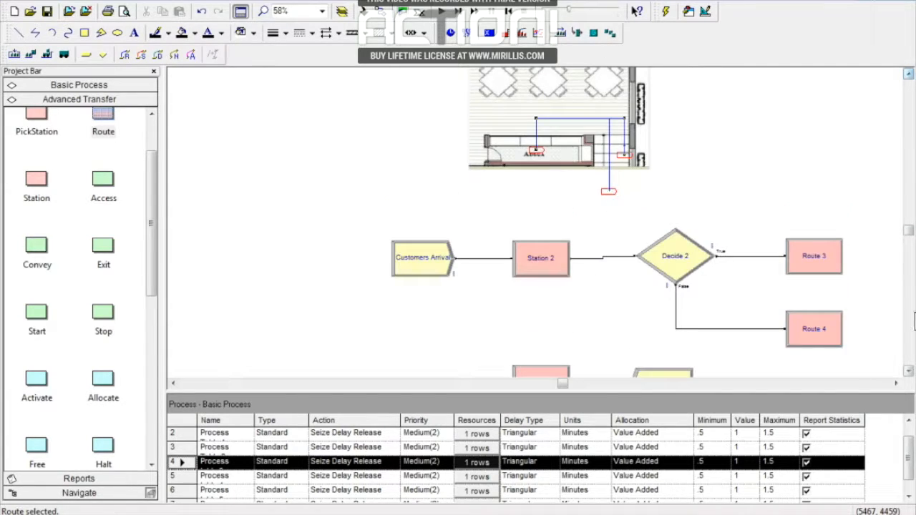
{"action": "left_click", "coordinate": [908, 371]}
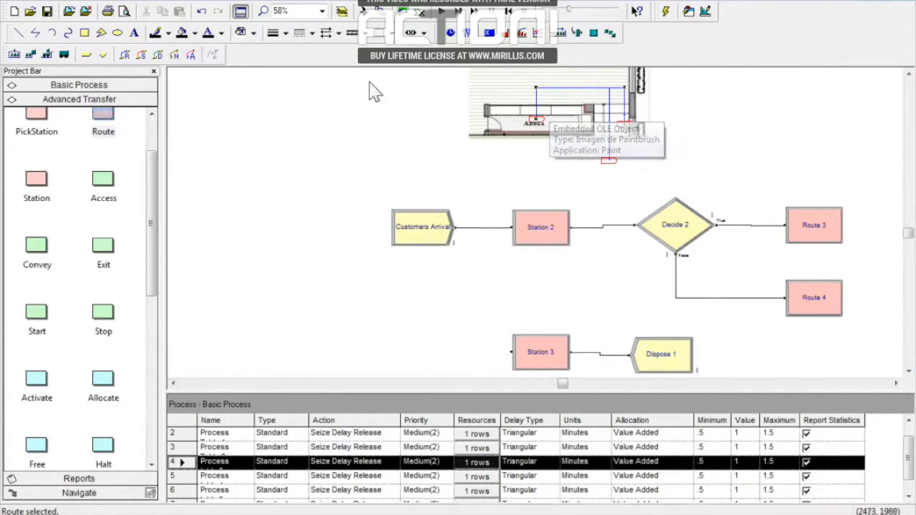
{"action": "left_click", "coordinate": [908, 74]}
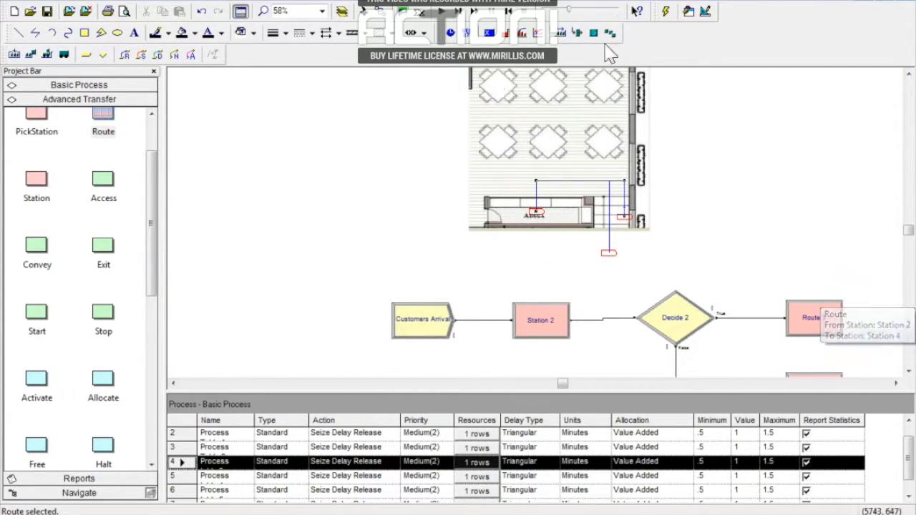
{"action": "left_click", "coordinate": [908, 74]}
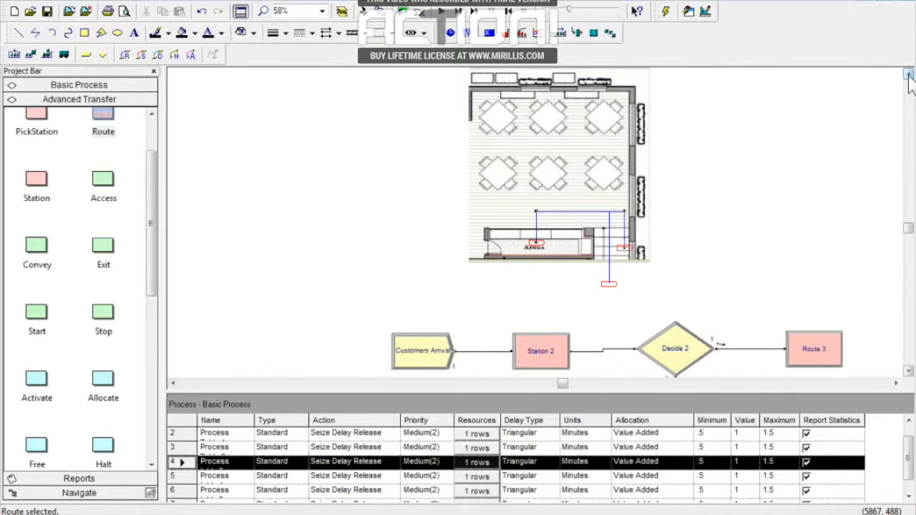
{"action": "left_click", "coordinate": [124, 54]}
{"action": "left_click", "coordinate": [288, 139]}
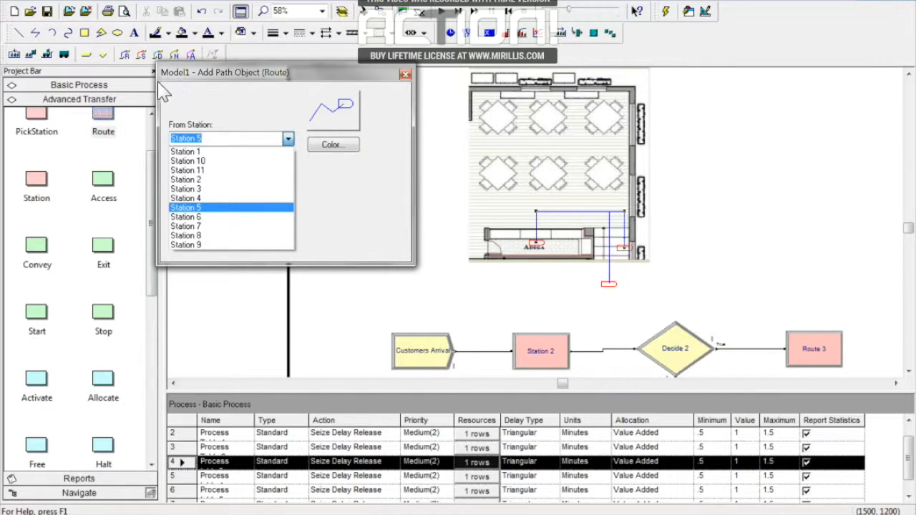
{"action": "left_click", "coordinate": [193, 198]}
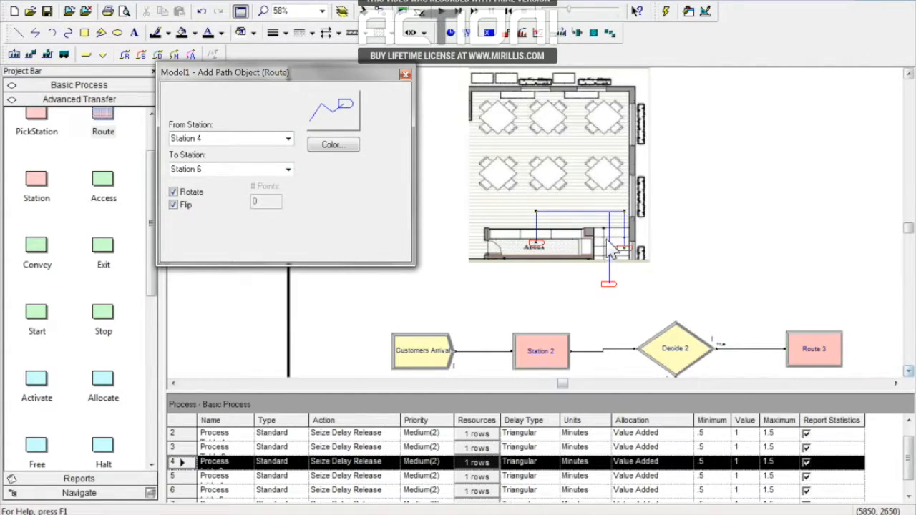
Step: Set Station 5 as the destination and draw the path from the Adega counter to the floor plan's lower-left table
{"action": "left_click", "coordinate": [908, 371]}
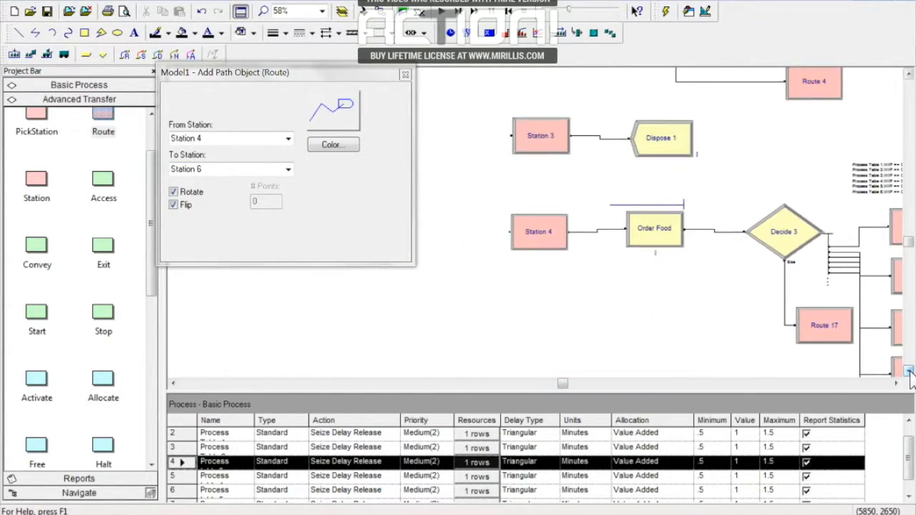
{"action": "mouse_move", "coordinate": [563, 385]}
{"action": "left_mouse_down"}
{"action": "mouse_move", "coordinate": [589, 384]}
{"action": "mouse_move", "coordinate": [579, 384]}
{"action": "left_mouse_up"}
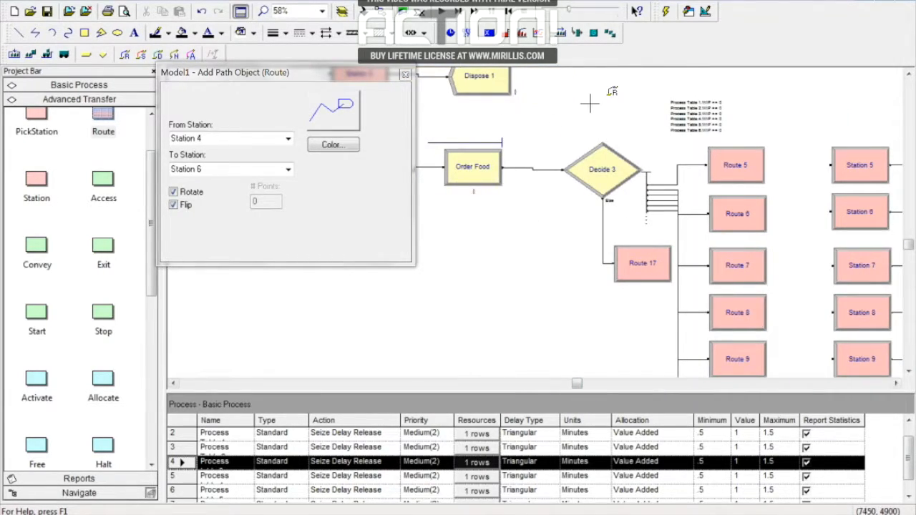
{"action": "left_click", "coordinate": [896, 384]}
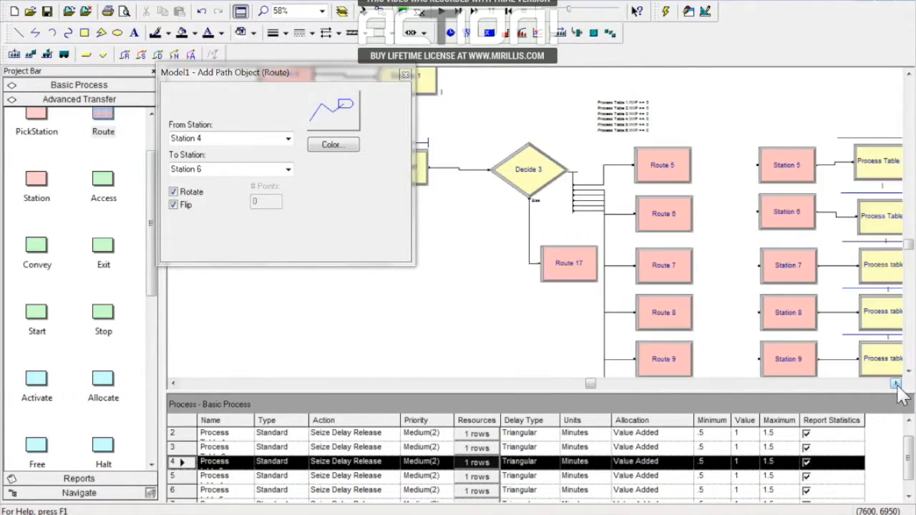
{"action": "left_click", "coordinate": [897, 384]}
{"action": "left_click", "coordinate": [907, 371]}
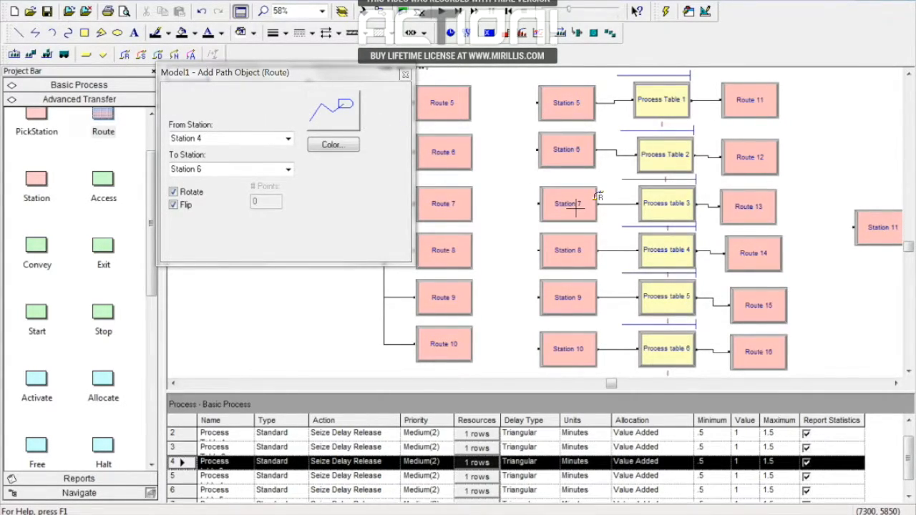
{"action": "left_click_drag", "start_coordinate": [909, 250], "coordinate": [908, 232]}
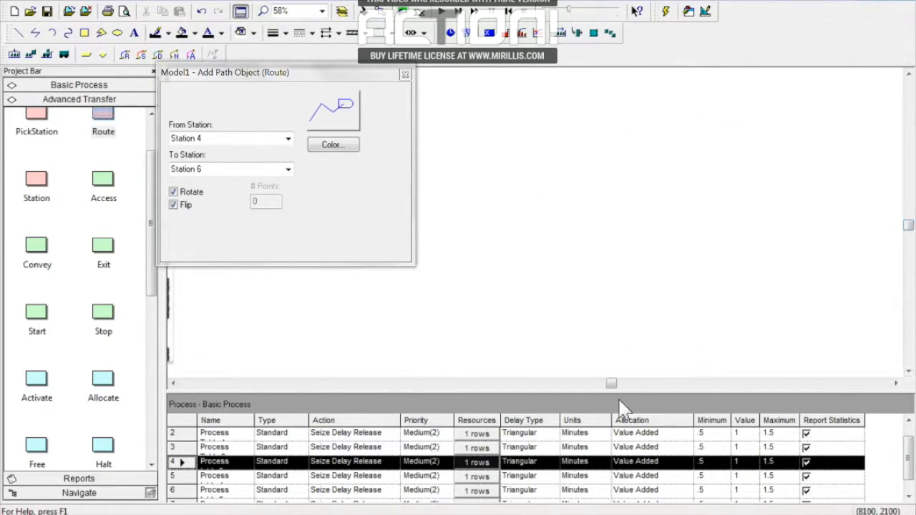
{"action": "mouse_move", "coordinate": [611, 383]}
{"action": "left_mouse_down"}
{"action": "mouse_move", "coordinate": [555, 387]}
{"action": "mouse_move", "coordinate": [563, 385]}
{"action": "left_mouse_up"}
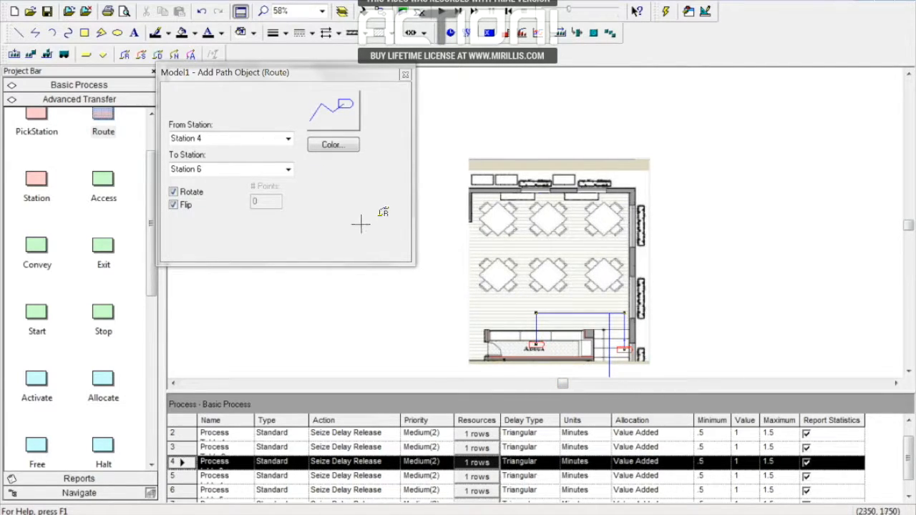
{"action": "left_click", "coordinate": [537, 346]}
{"action": "left_click", "coordinate": [560, 339]}
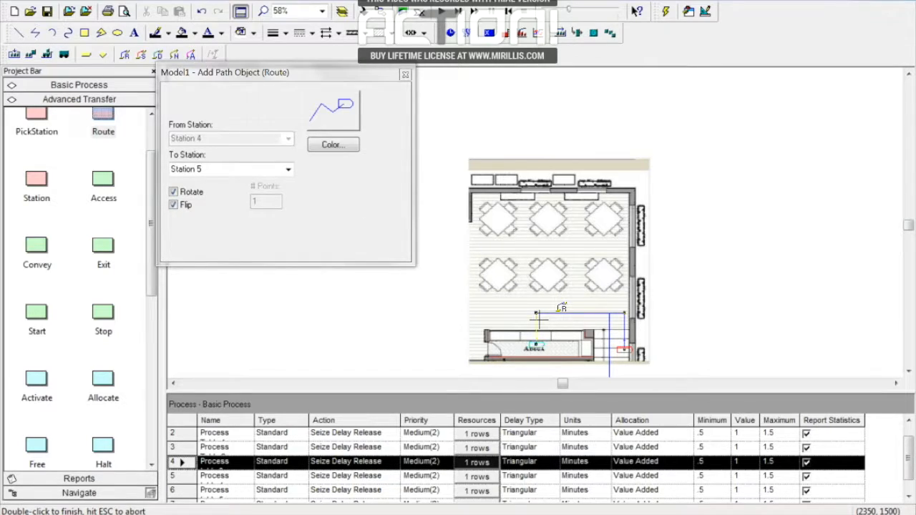
{"action": "double_click", "coordinate": [501, 282]}
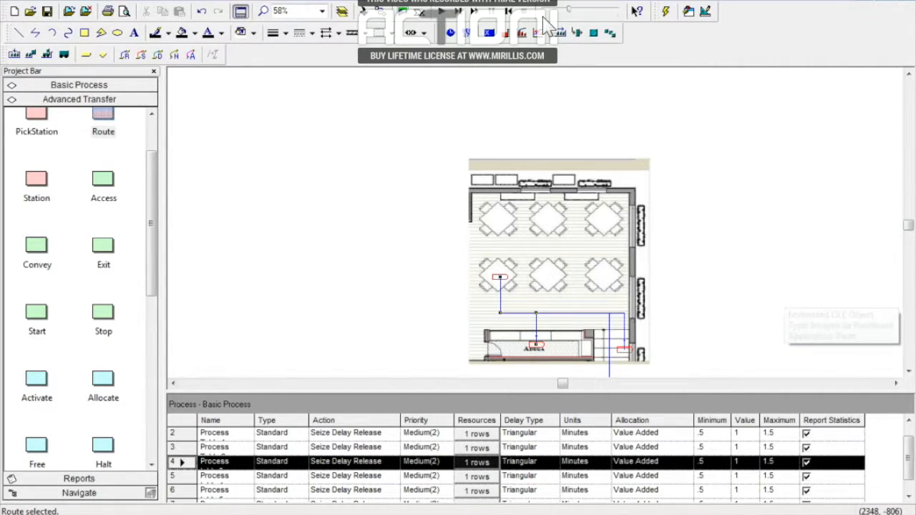
Step: Add an animated route from Station 4 to Station 6, running from the Adega counter up to the floor plan's upper-left table
{"action": "left_click", "coordinate": [126, 55]}
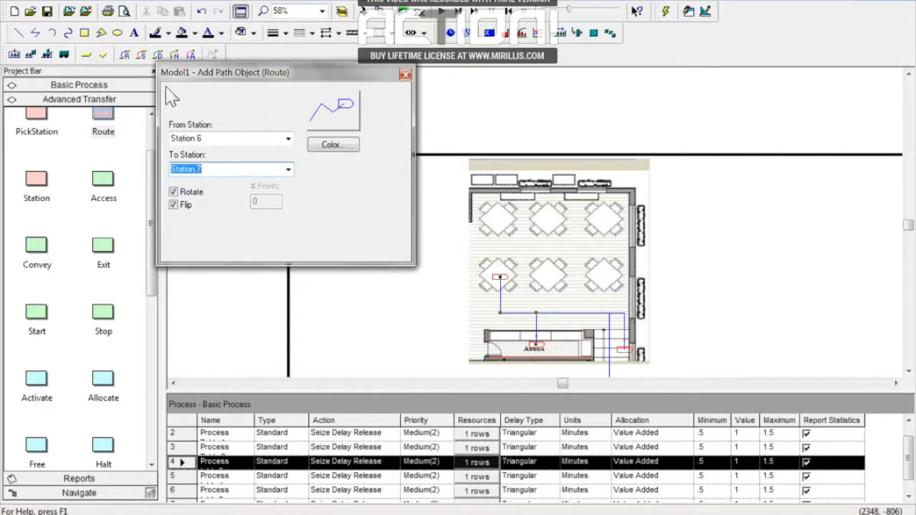
{"action": "left_click", "coordinate": [288, 139]}
{"action": "left_click", "coordinate": [201, 181]}
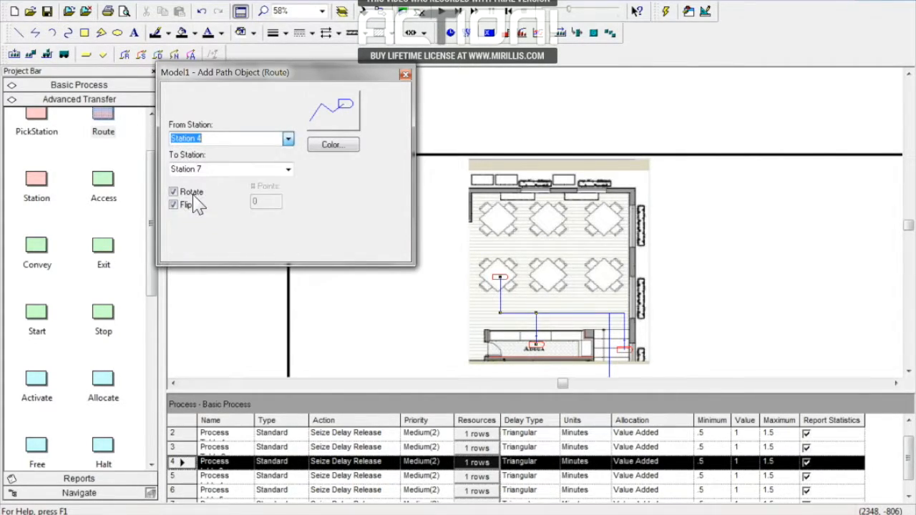
{"action": "left_click", "coordinate": [287, 170]}
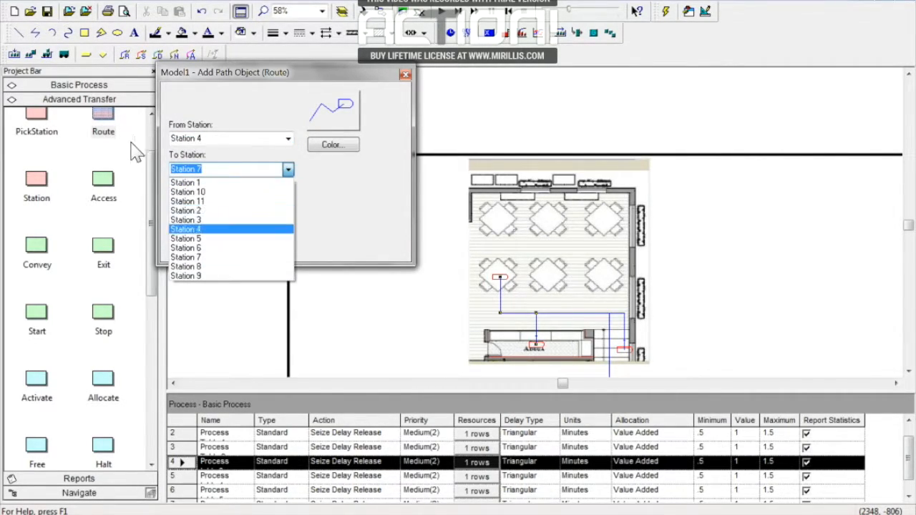
{"action": "left_click", "coordinate": [190, 247]}
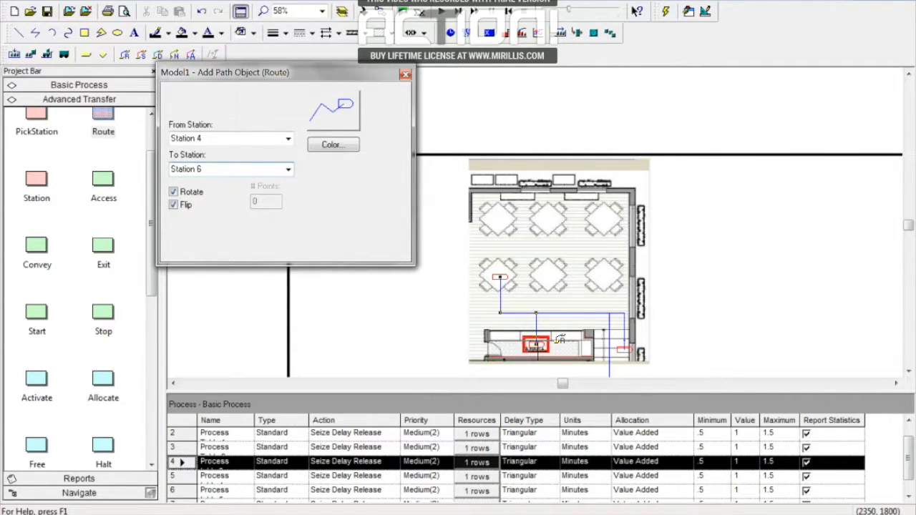
{"action": "left_click", "coordinate": [536, 346]}
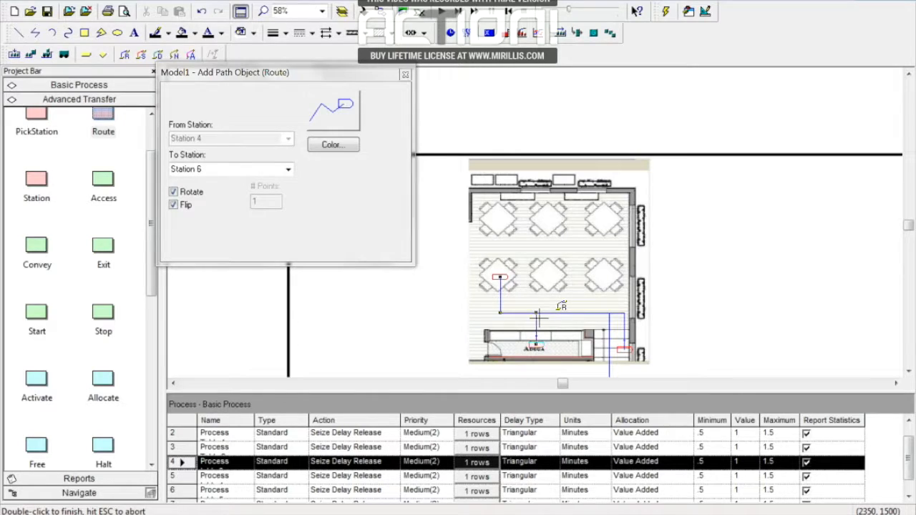
{"action": "left_click", "coordinate": [537, 315]}
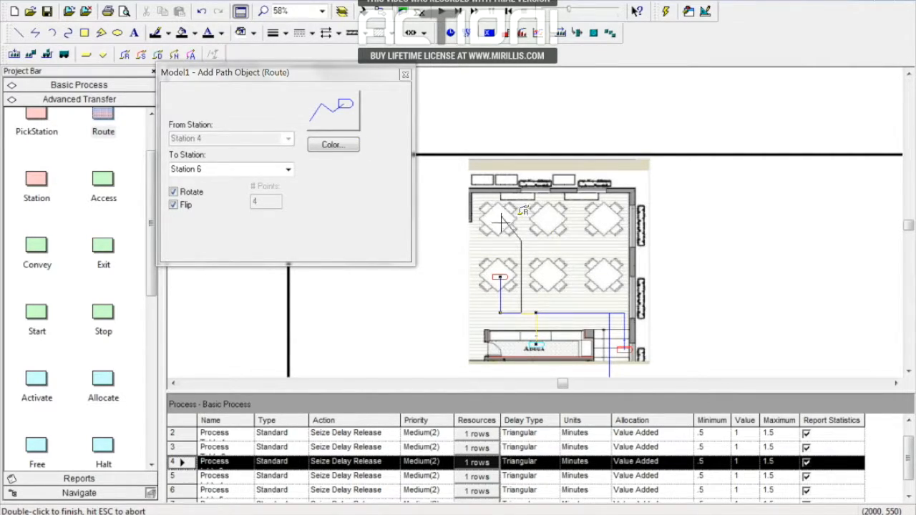
{"action": "double_click", "coordinate": [500, 222]}
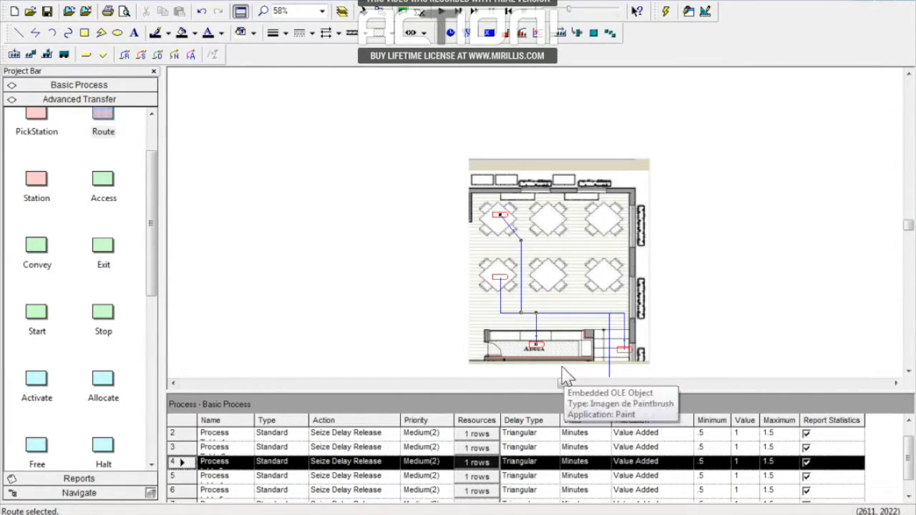
Step: Add an animated route from Station 4 to Station 7, running from the Adega counter to the floor plan's lower-middle table
{"action": "left_click", "coordinate": [125, 56]}
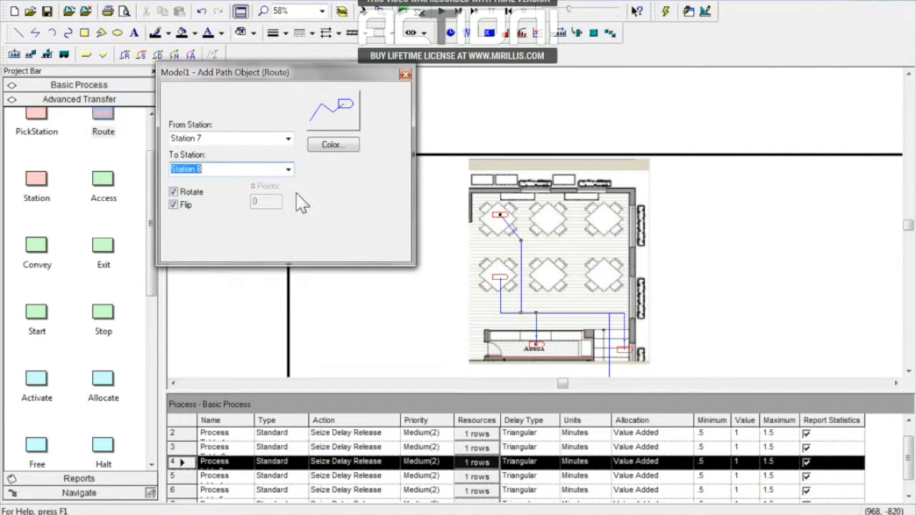
{"action": "left_click", "coordinate": [288, 139]}
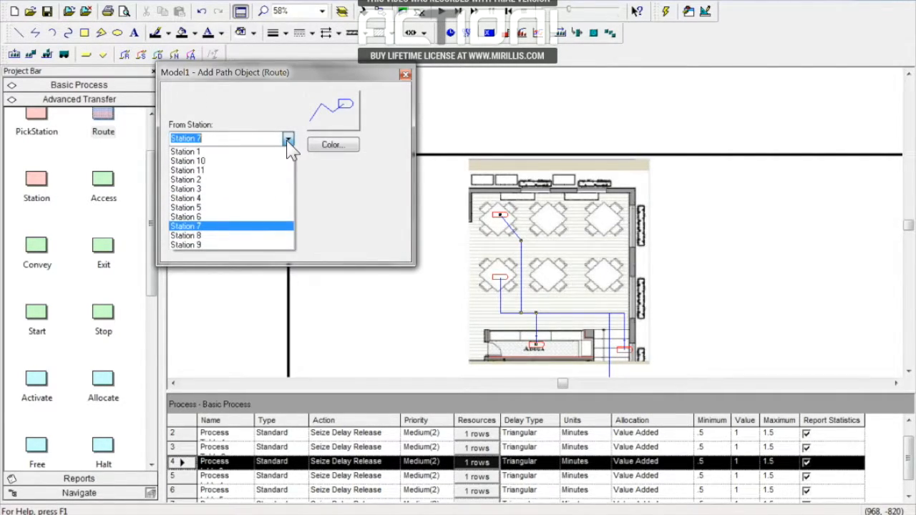
{"action": "left_click", "coordinate": [185, 198]}
{"action": "left_click", "coordinate": [288, 169]}
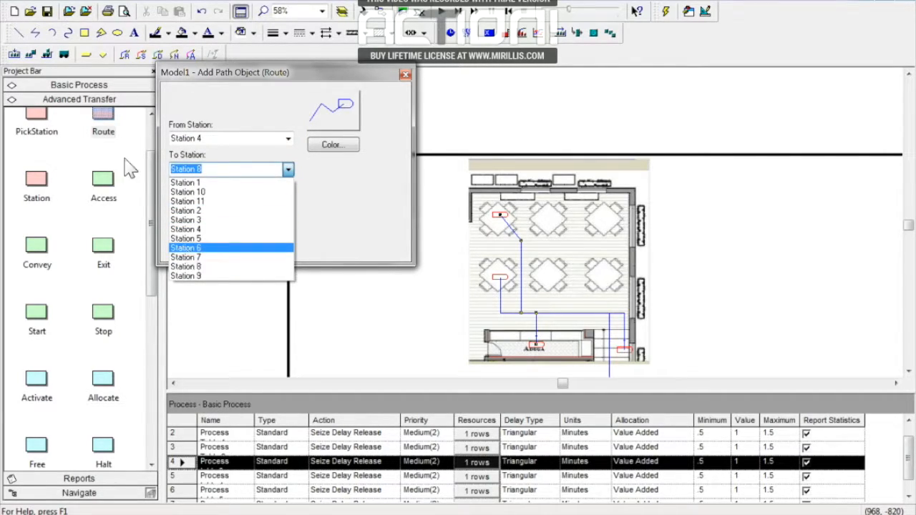
{"action": "left_click", "coordinate": [188, 265]}
{"action": "key", "text": "Up"}
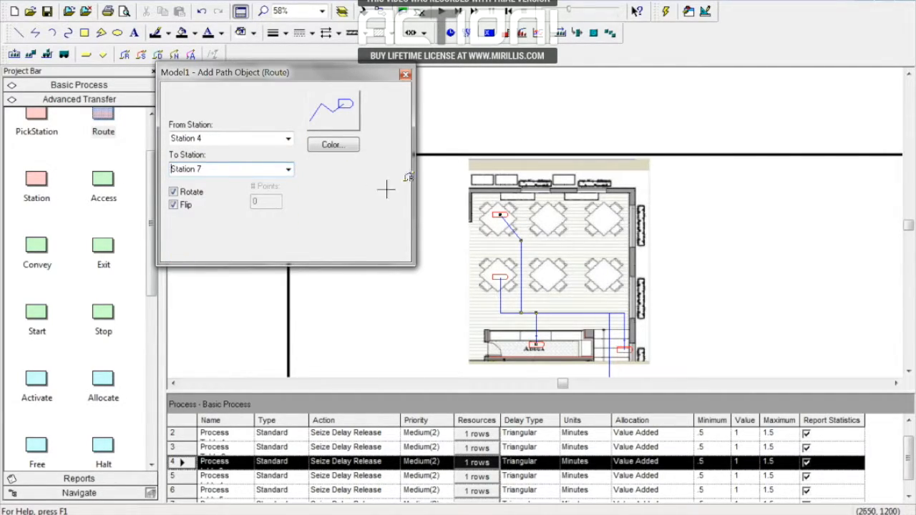
{"action": "left_click", "coordinate": [537, 346]}
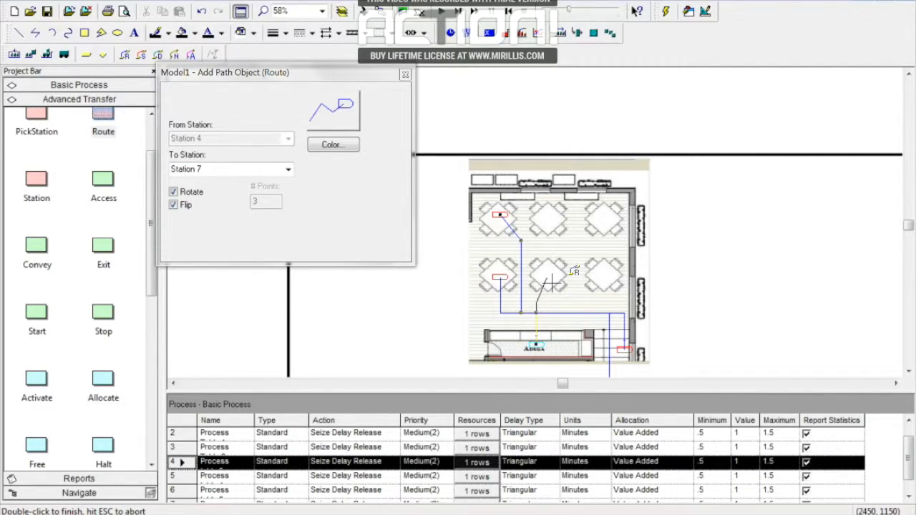
{"action": "double_click", "coordinate": [549, 281]}
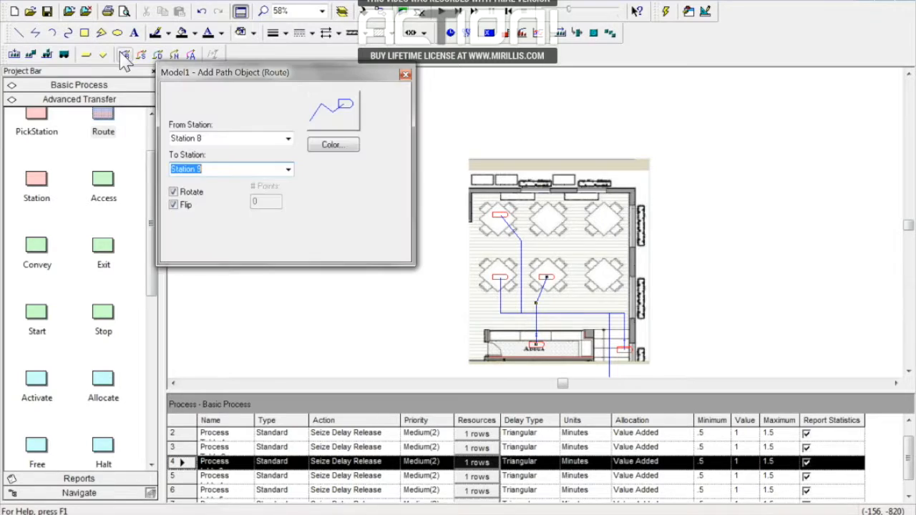
Step: Start an animated route path with Station 4 as the origin and Station 8 as the destination
{"action": "left_click", "coordinate": [288, 138]}
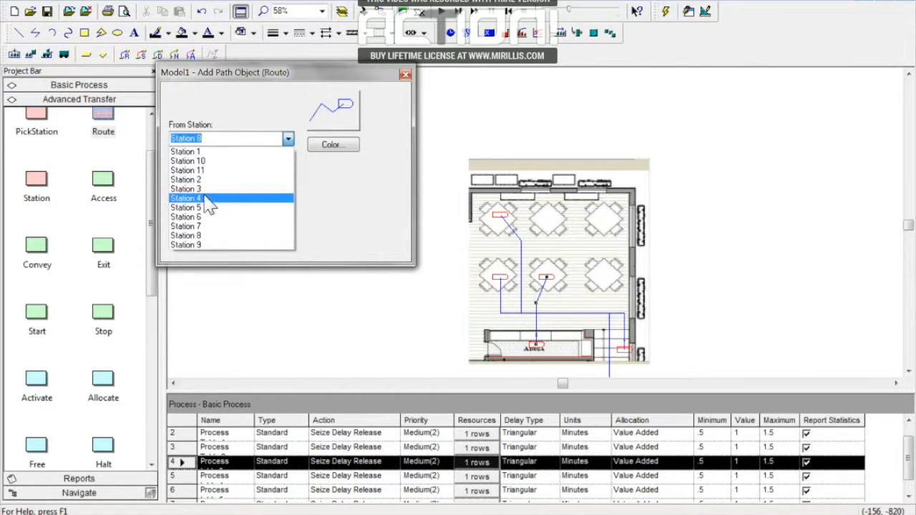
{"action": "left_click", "coordinate": [206, 199]}
{"action": "left_click", "coordinate": [288, 169]}
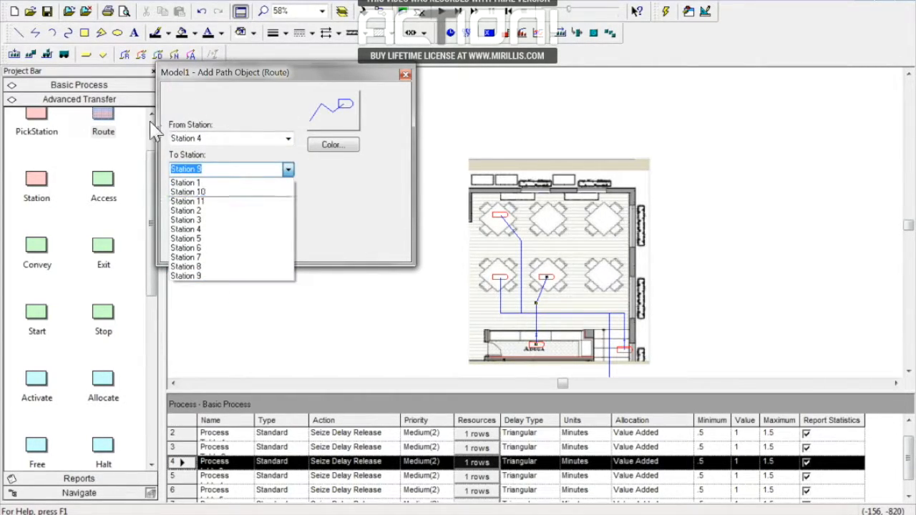
{"action": "left_click", "coordinate": [199, 267]}
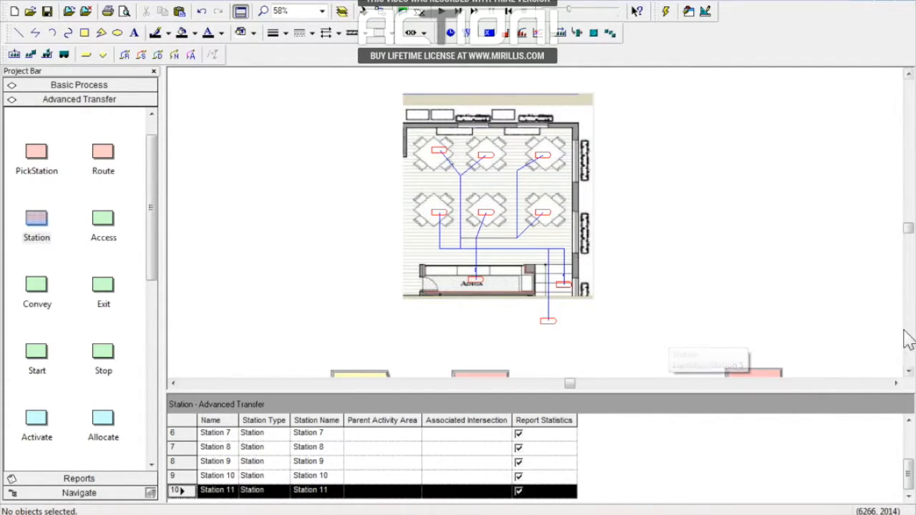
Step: Examine the flow from Station 4 through the table processes to Station 11 and Dispose 2, comparing it with the drawn routes
{"action": "left_click_drag", "start_coordinate": [909, 229], "coordinate": [910, 250]}
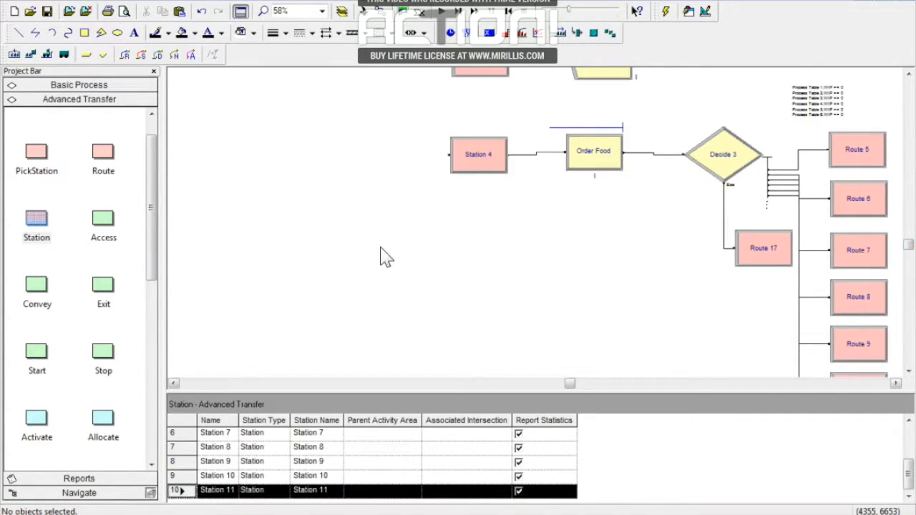
{"action": "left_click_drag", "start_coordinate": [573, 384], "coordinate": [636, 385]}
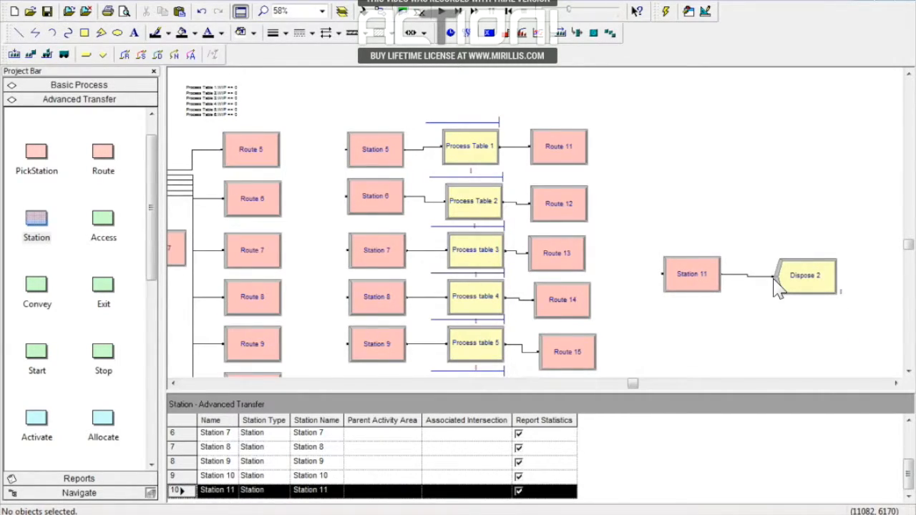
{"action": "left_click_drag", "start_coordinate": [907, 244], "coordinate": [906, 228]}
{"action": "left_click_drag", "start_coordinate": [631, 385], "coordinate": [574, 387]}
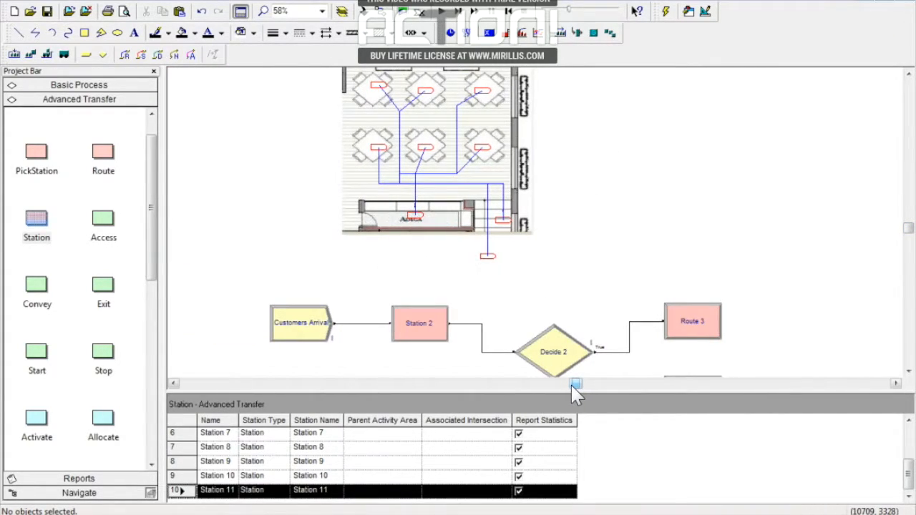
{"action": "left_click_drag", "start_coordinate": [910, 235], "coordinate": [909, 228]}
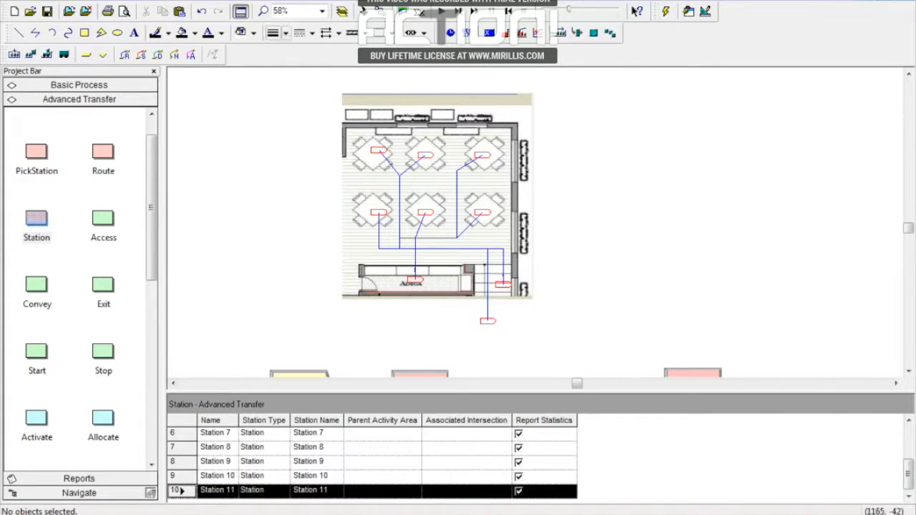
Step: Add an animated route from Station 5 to Station 11, running from the floor plan's lower-left table along the corridor to just below the plan
{"action": "left_click", "coordinate": [125, 55]}
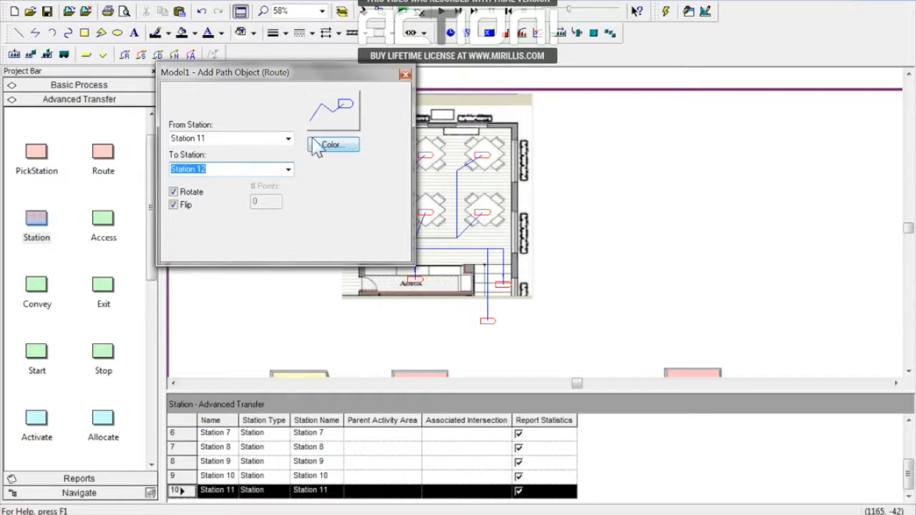
{"action": "left_click", "coordinate": [287, 138]}
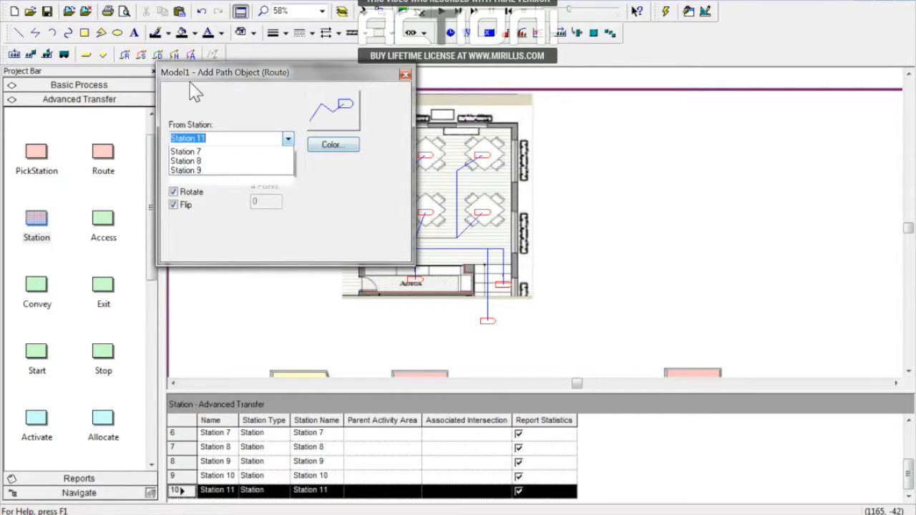
{"action": "left_click", "coordinate": [134, 129]}
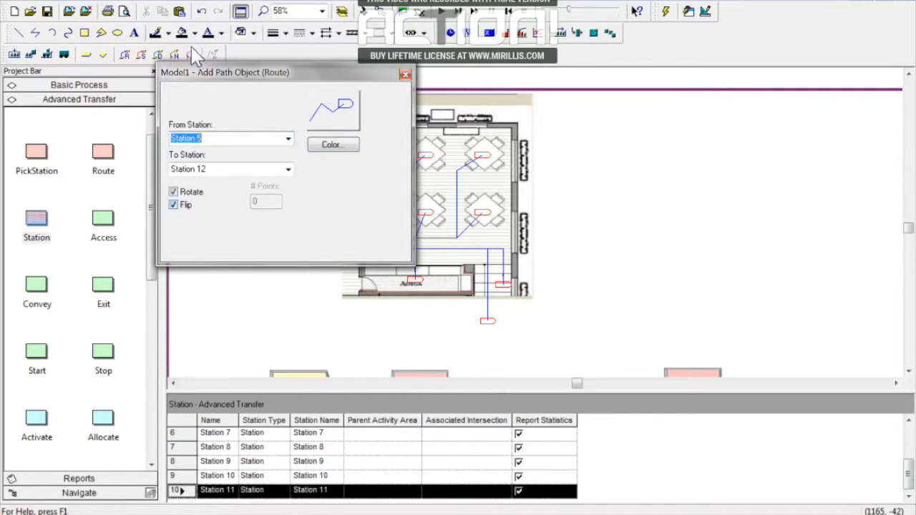
{"action": "left_click_drag", "start_coordinate": [316, 72], "coordinate": [209, 66]}
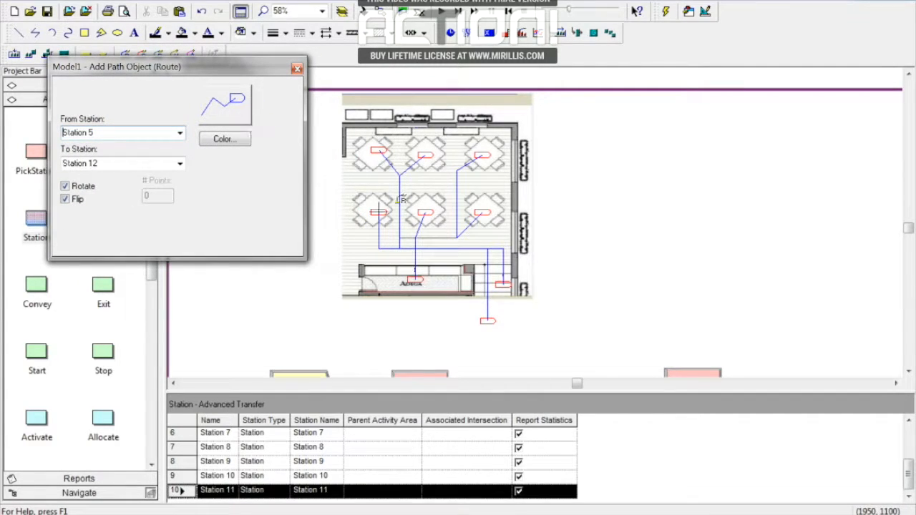
{"action": "left_click", "coordinate": [180, 164]}
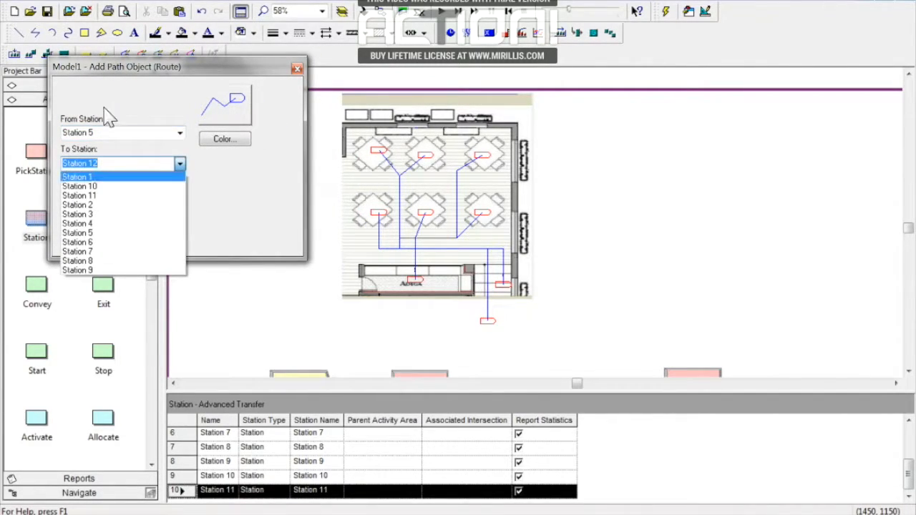
{"action": "left_click", "coordinate": [97, 195]}
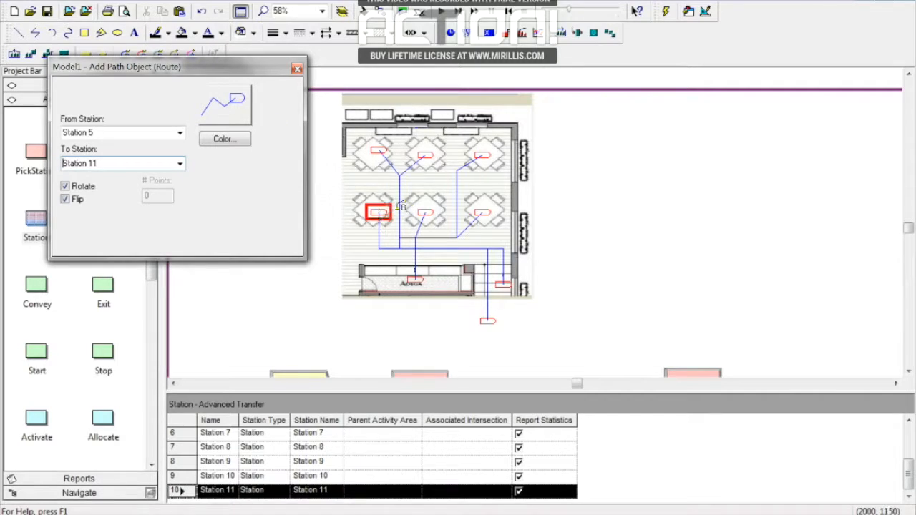
{"action": "left_click", "coordinate": [380, 217]}
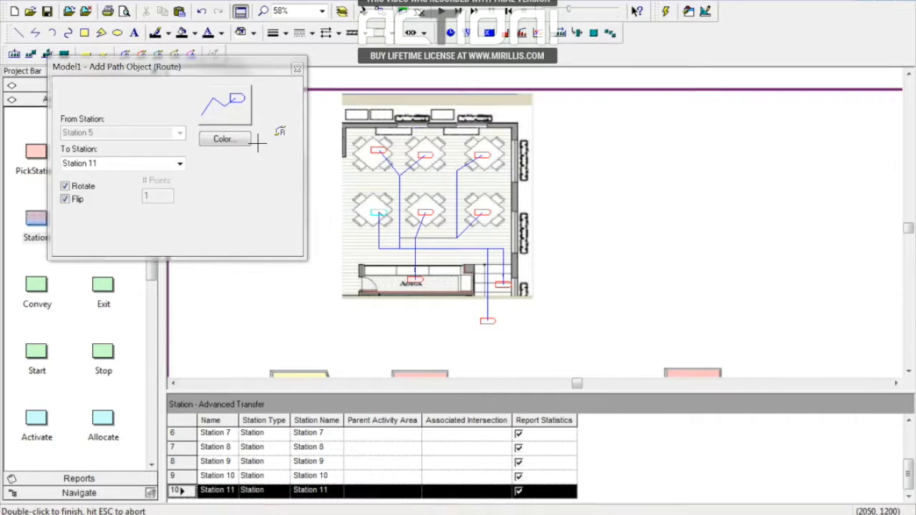
{"action": "left_click", "coordinate": [381, 250]}
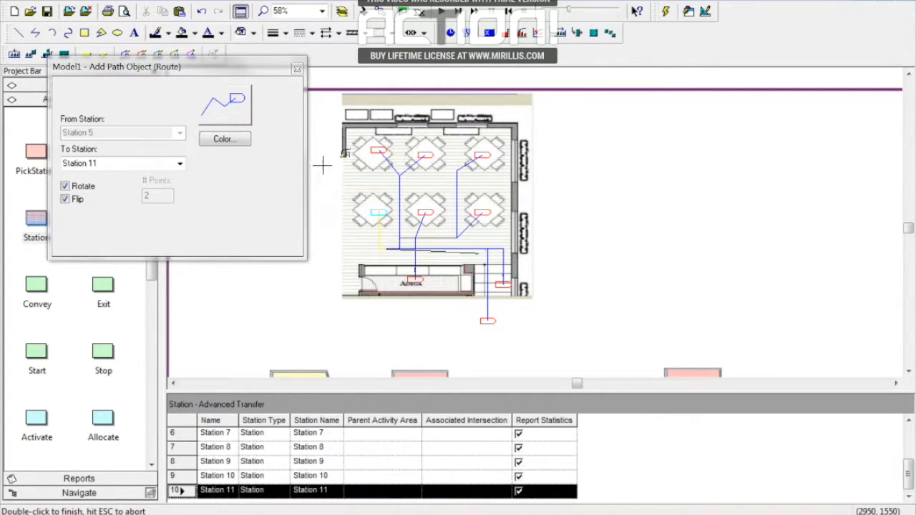
{"action": "left_click", "coordinate": [488, 249]}
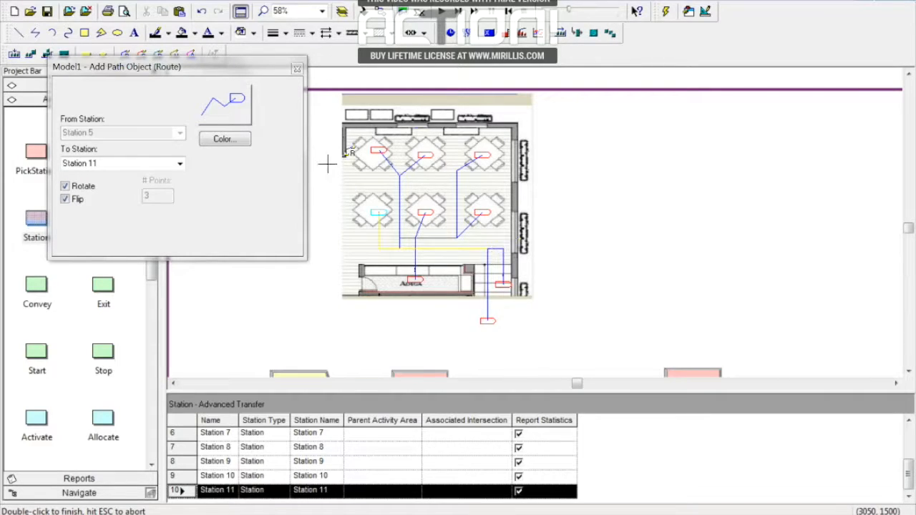
{"action": "double_click", "coordinate": [489, 309]}
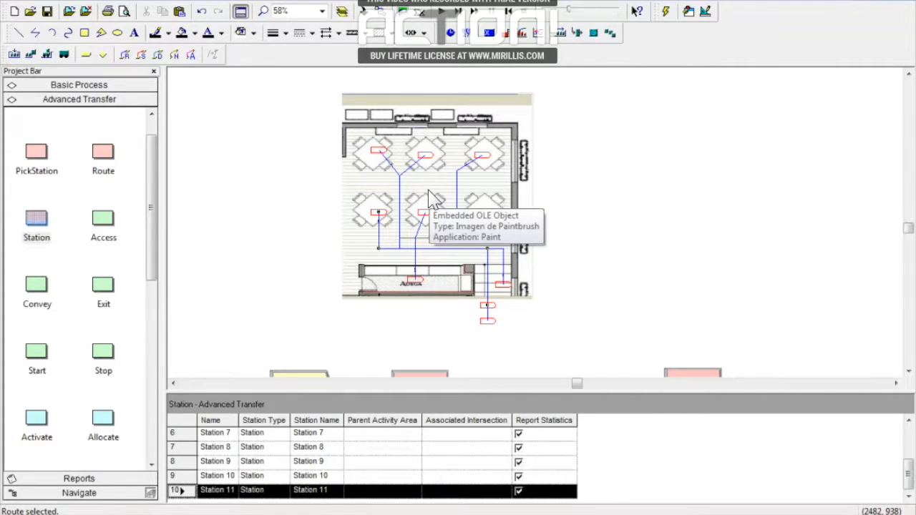
Step: Add an animated route from Station 6 to Station 11, running from the floor plan's upper-left table along the corridor to the exit below
{"action": "left_click", "coordinate": [84, 34]}
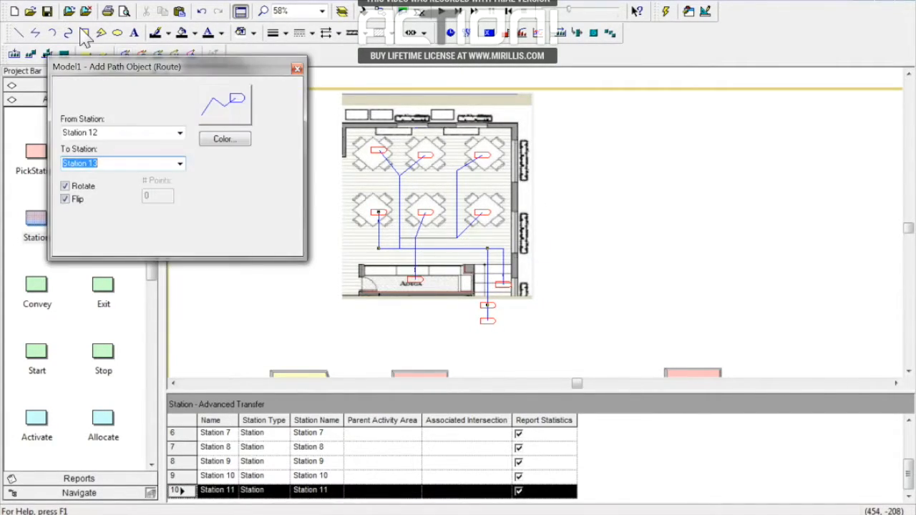
{"action": "left_click", "coordinate": [178, 134]}
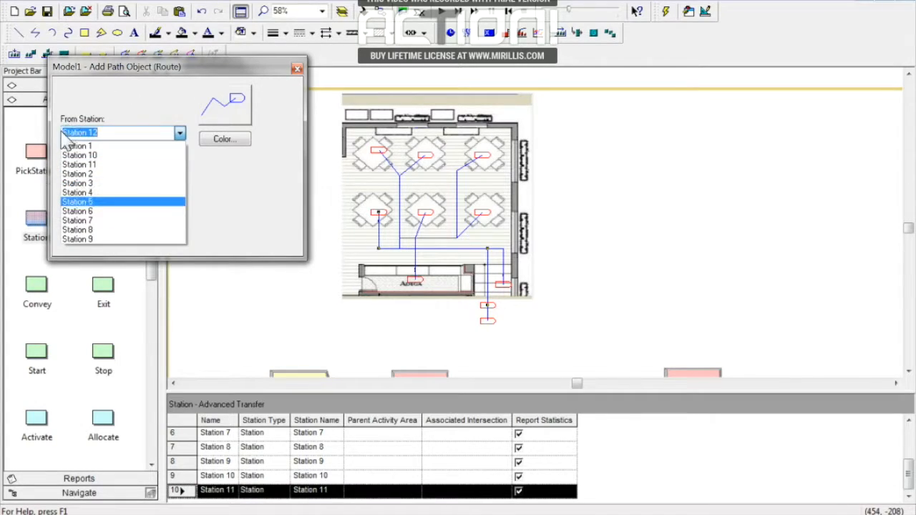
{"action": "left_click", "coordinate": [95, 220]}
{"action": "key", "text": "Tab"}
{"action": "key", "text": "alt+Down"}
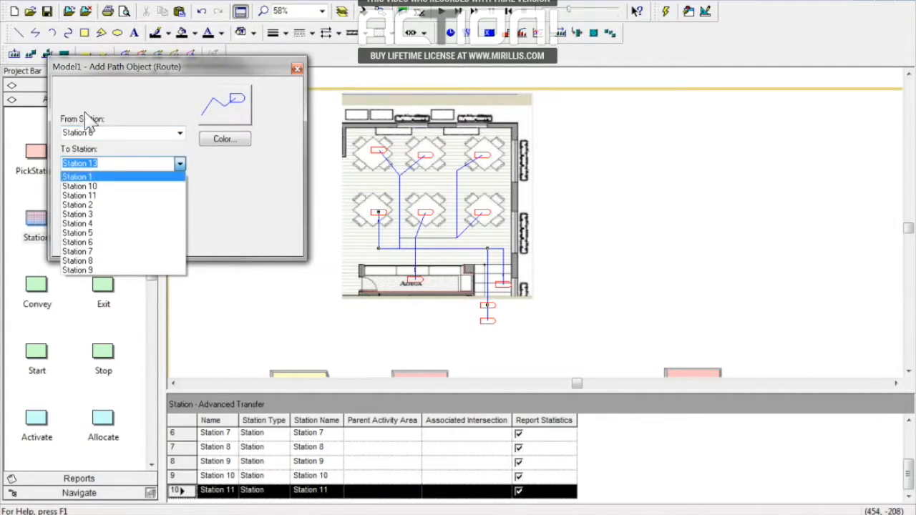
{"action": "left_click", "coordinate": [95, 196]}
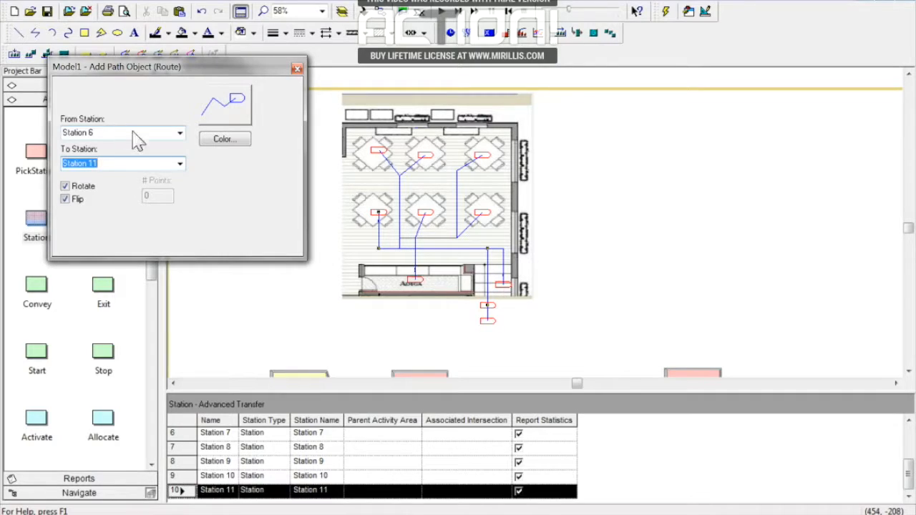
{"action": "left_click", "coordinate": [380, 156]}
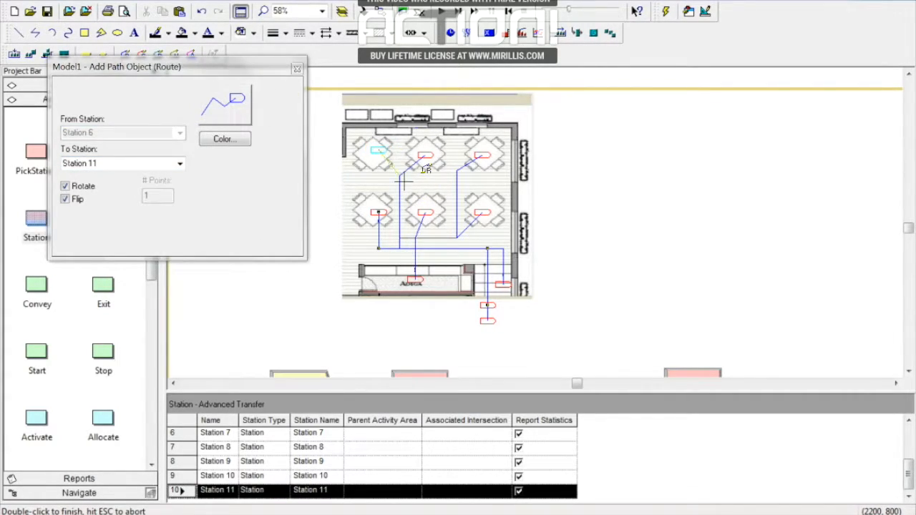
{"action": "left_click", "coordinate": [400, 178]}
{"action": "left_click", "coordinate": [403, 251]}
{"action": "left_click", "coordinate": [488, 249]}
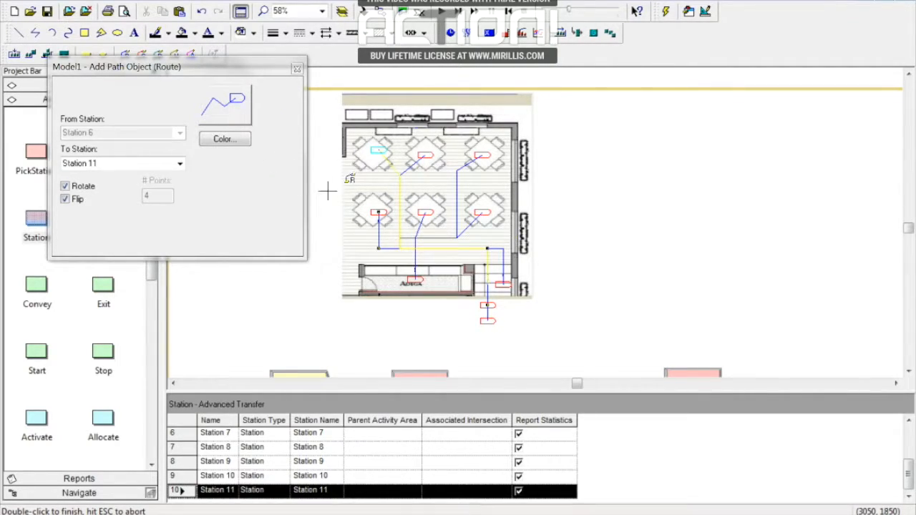
{"action": "double_click", "coordinate": [490, 307]}
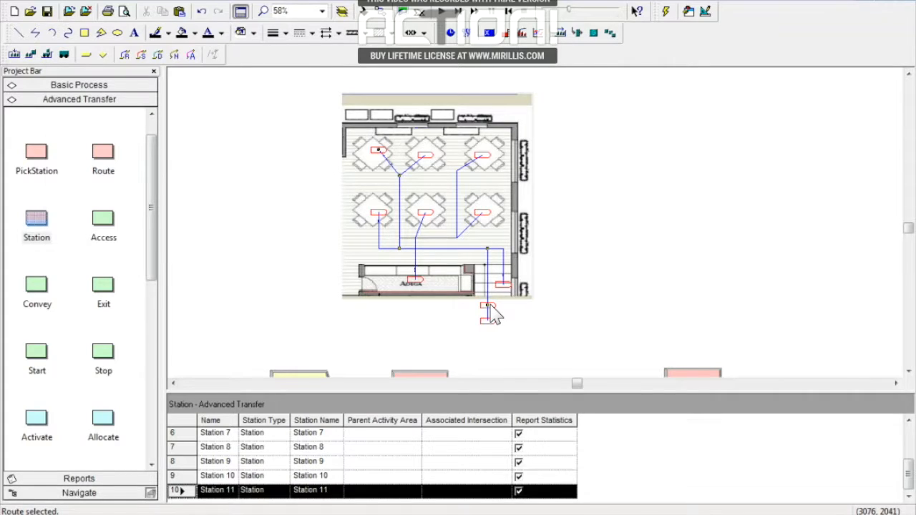
Step: Add an animated route from Station 7 to Station 11, running from the floor plan's lower-middle table along the corridor to the exit below
{"action": "left_click", "coordinate": [125, 56]}
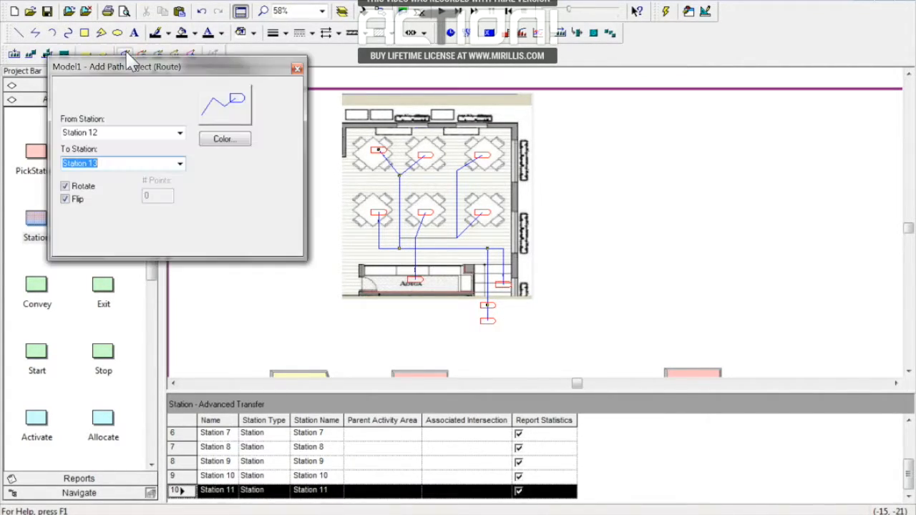
{"action": "left_click", "coordinate": [180, 134]}
{"action": "left_click", "coordinate": [90, 219]}
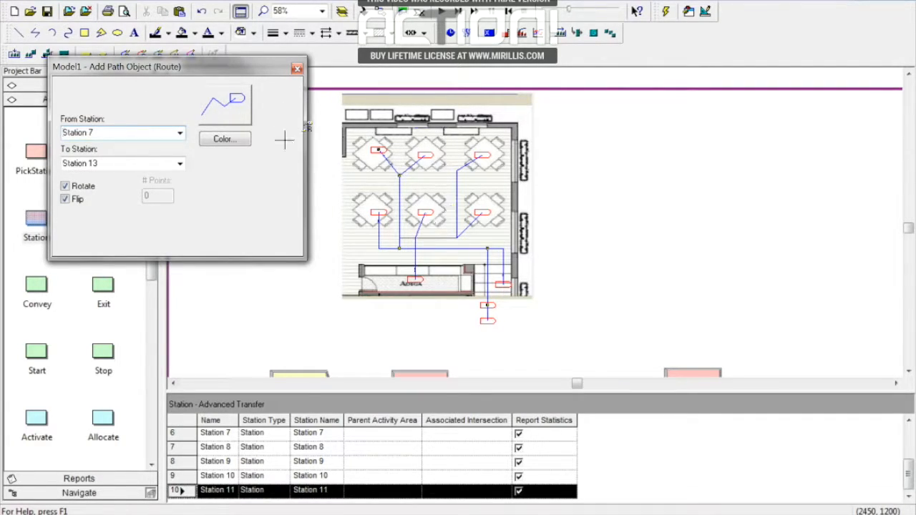
{"action": "left_click", "coordinate": [425, 213]}
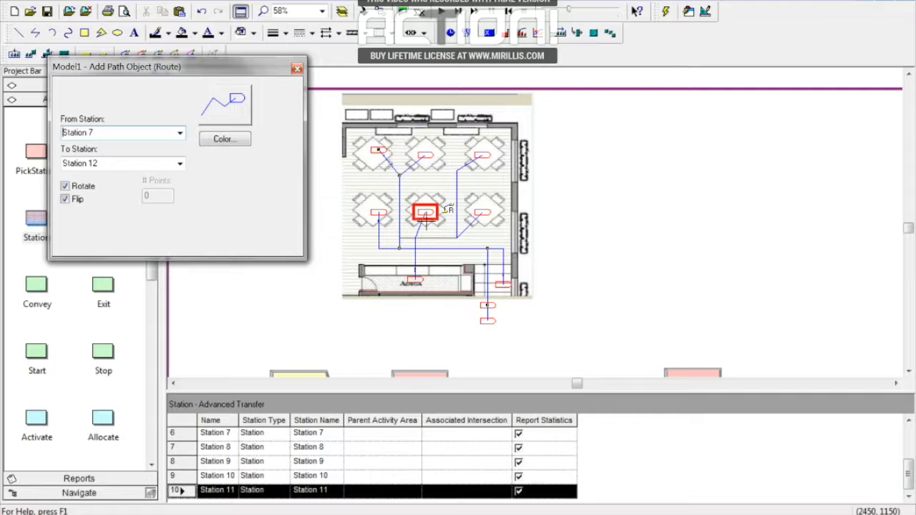
{"action": "left_click", "coordinate": [180, 164]}
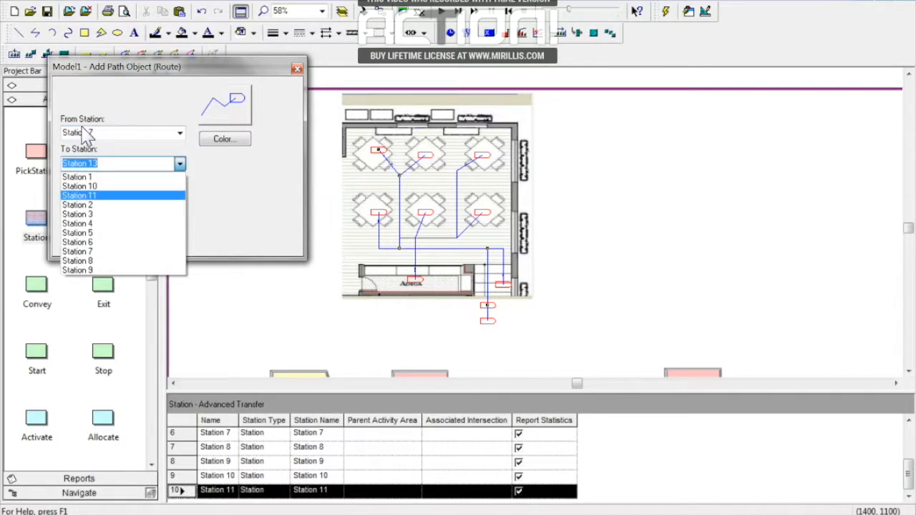
{"action": "left_click", "coordinate": [82, 195]}
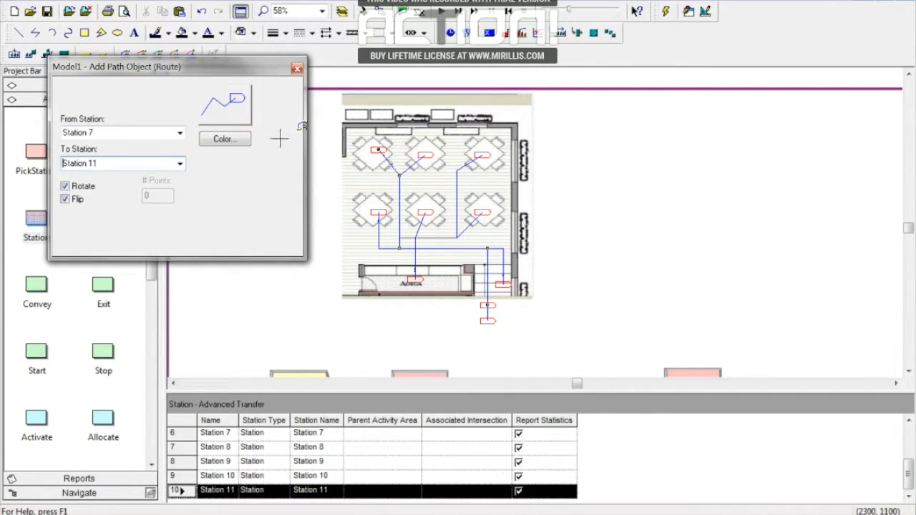
{"action": "left_click", "coordinate": [426, 212]}
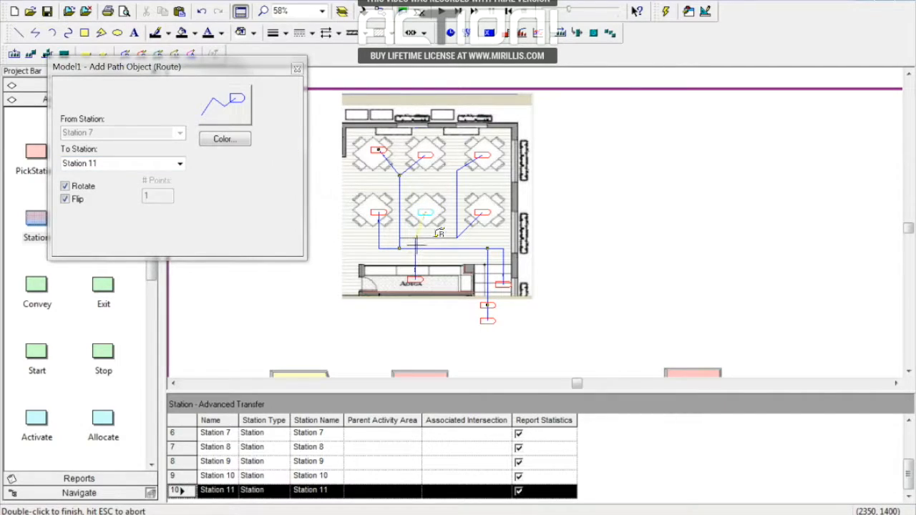
{"action": "left_click", "coordinate": [487, 250]}
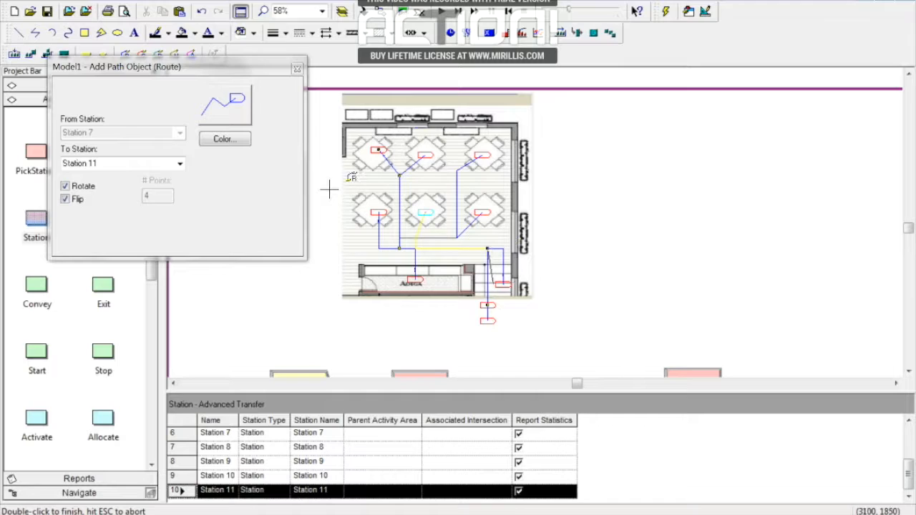
{"action": "double_click", "coordinate": [488, 306]}
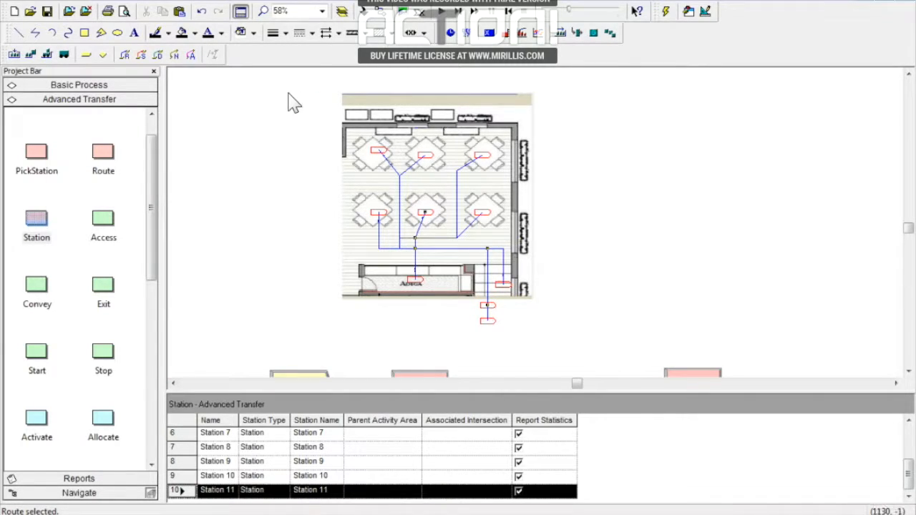
Step: Add an animated route from Station 8 to Station 11, running from the upper-middle table down between the middle and right tables to the exit
{"action": "left_click", "coordinate": [84, 33]}
{"action": "key", "text": "alt+Down"}
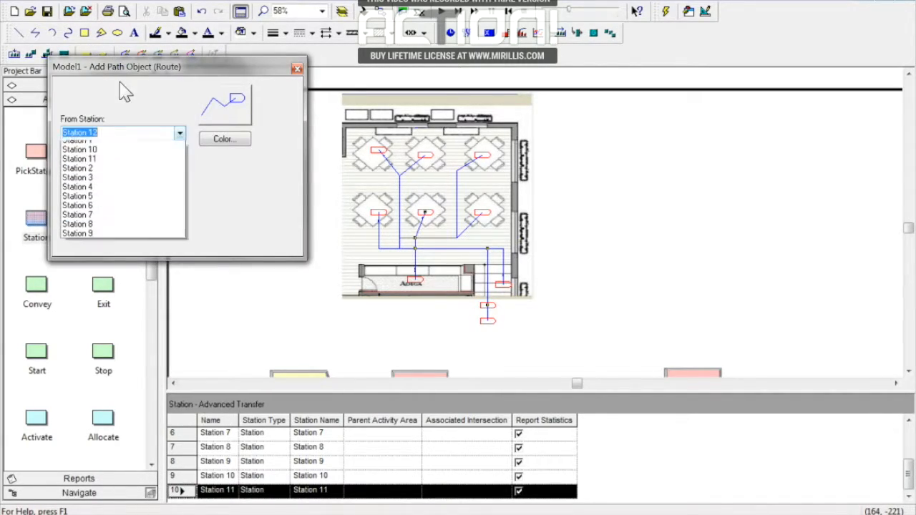
{"action": "left_click", "coordinate": [79, 230]}
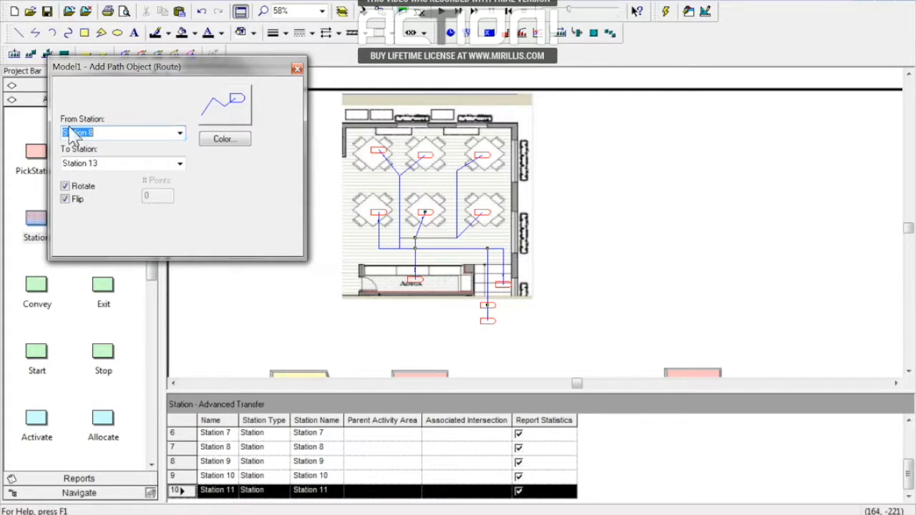
{"action": "left_click", "coordinate": [179, 164]}
{"action": "left_click", "coordinate": [78, 195]}
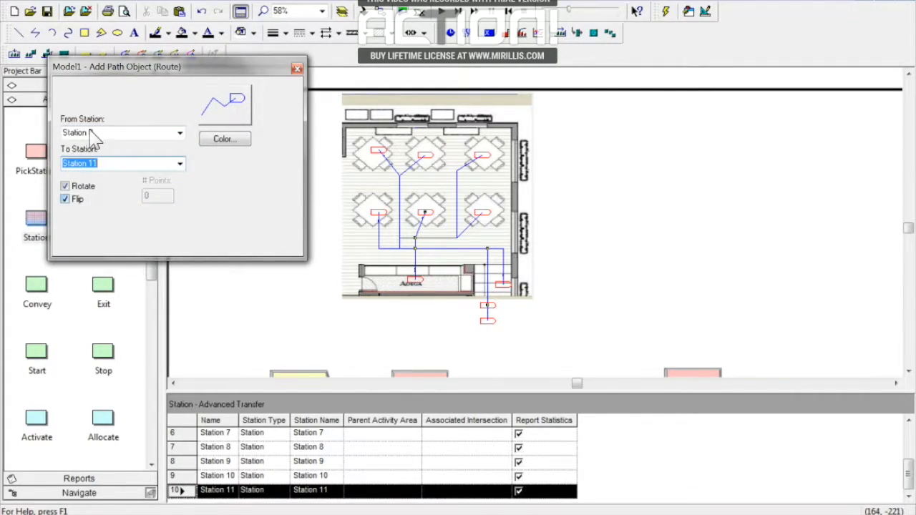
{"action": "left_click", "coordinate": [428, 156]}
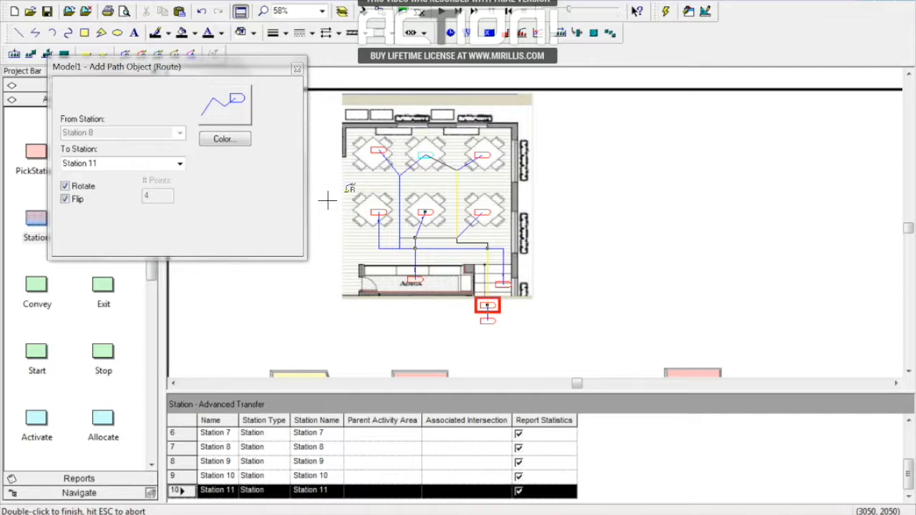
{"action": "double_click", "coordinate": [488, 306]}
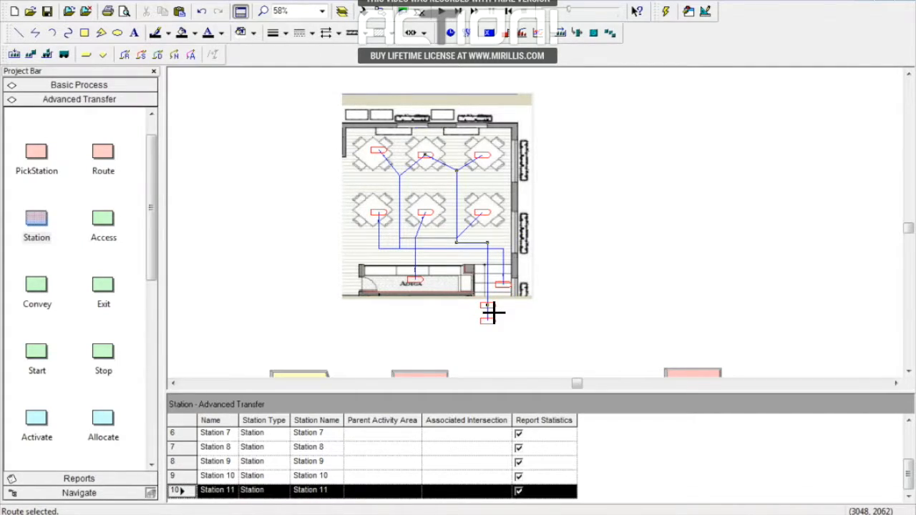
Step: Add an animated route from Station 9 to Station 11, running from the floor plan's lower-right table straight down to the exit below
{"action": "left_click", "coordinate": [126, 56]}
{"action": "left_click", "coordinate": [180, 133]}
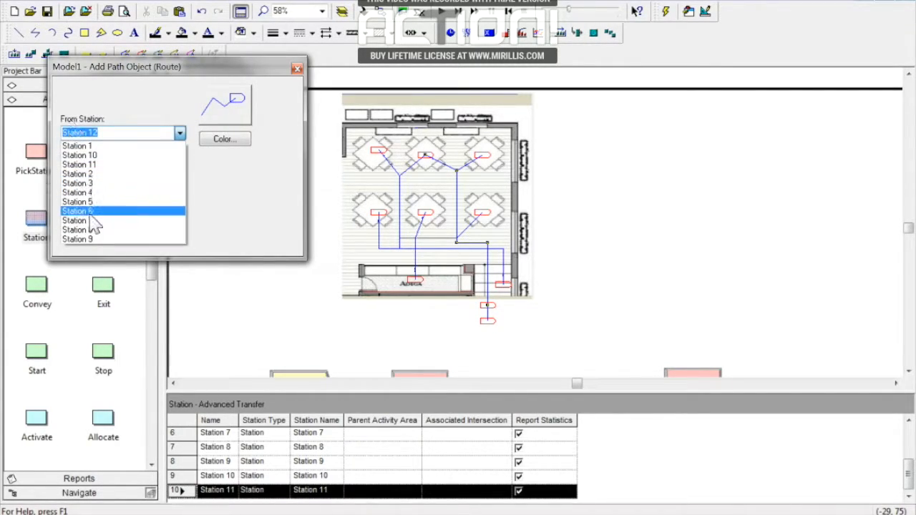
{"action": "left_click", "coordinate": [95, 240]}
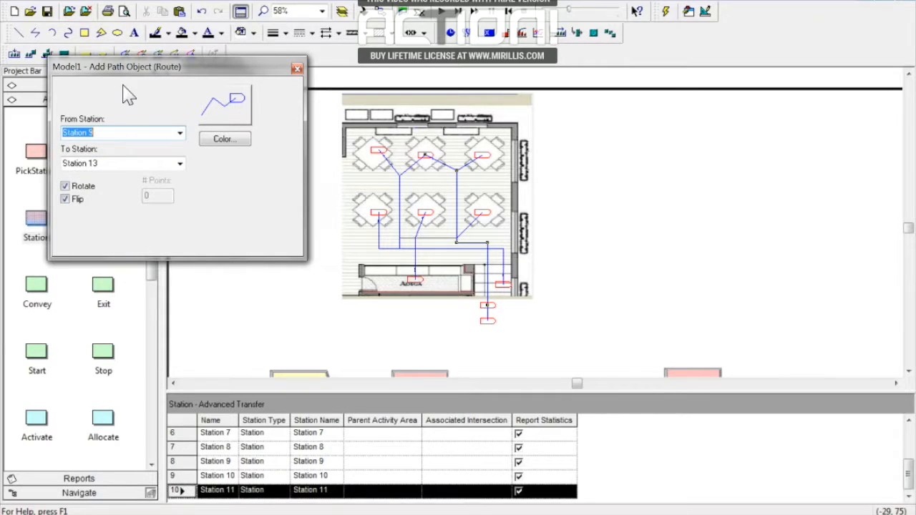
{"action": "left_click", "coordinate": [180, 163]}
{"action": "left_click", "coordinate": [102, 196]}
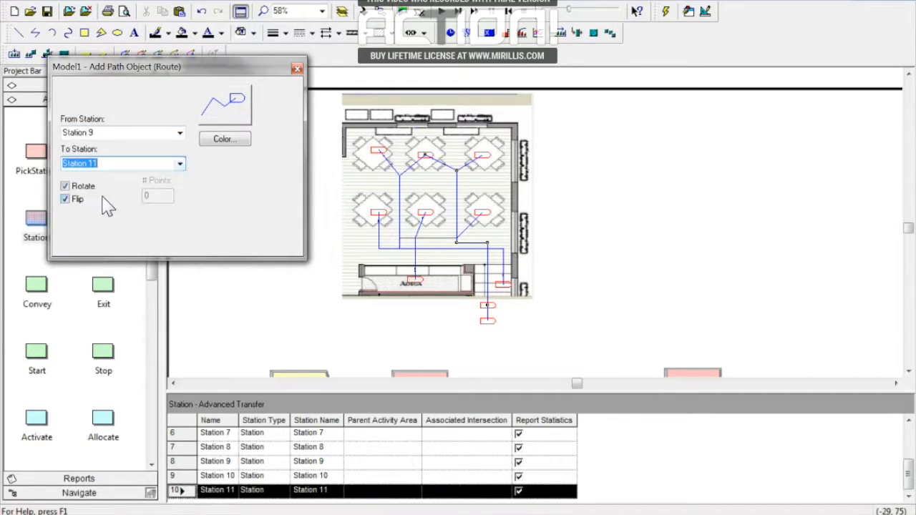
{"action": "left_click", "coordinate": [508, 209]}
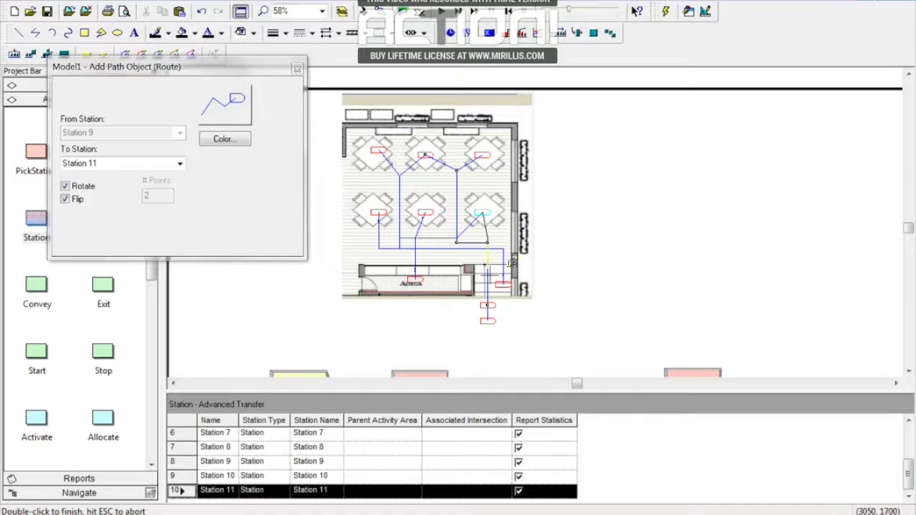
{"action": "double_click", "coordinate": [493, 310]}
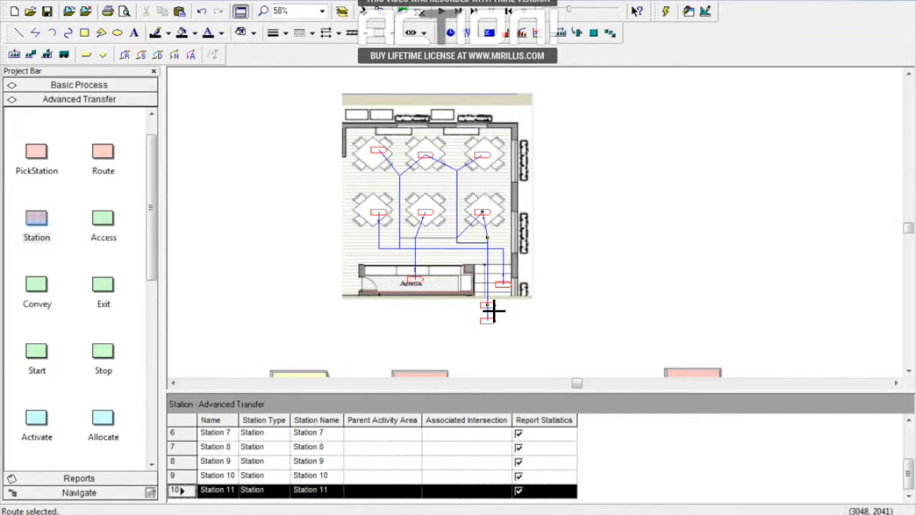
Step: Add an animated route from Station 10 to Station 11, running from the upper-right table down the right wall and along the corridor to the exit
{"action": "left_click", "coordinate": [125, 56]}
{"action": "left_click", "coordinate": [180, 134]}
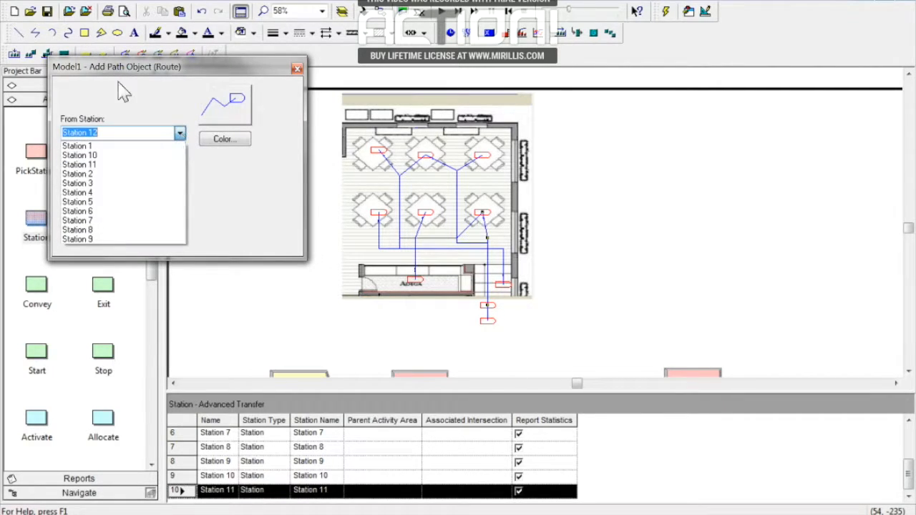
{"action": "left_click", "coordinate": [97, 148]}
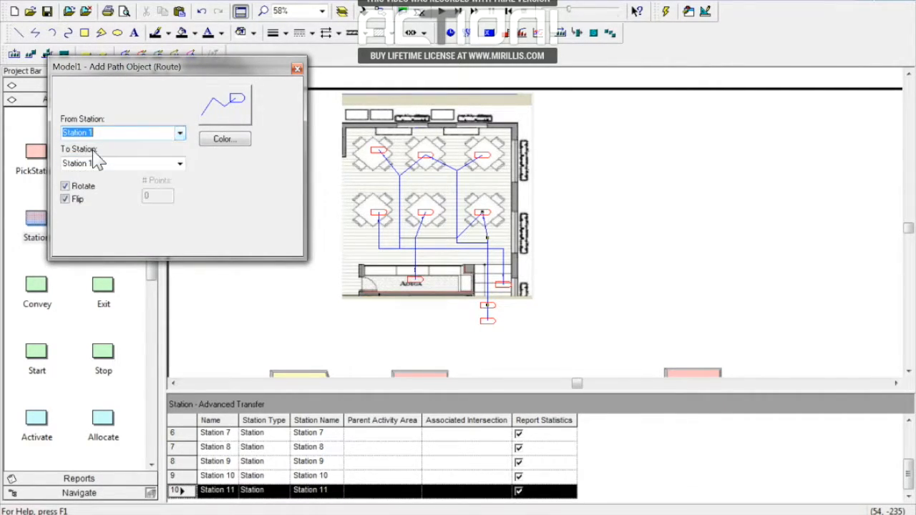
{"action": "left_click", "coordinate": [180, 133]}
{"action": "left_click", "coordinate": [133, 156]}
{"action": "left_click", "coordinate": [180, 164]}
{"action": "left_click", "coordinate": [97, 195]}
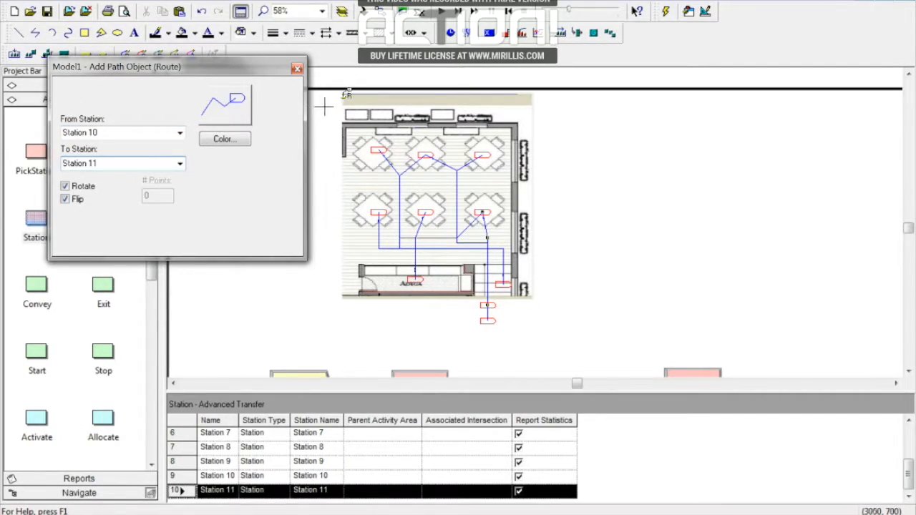
{"action": "left_click", "coordinate": [484, 157]}
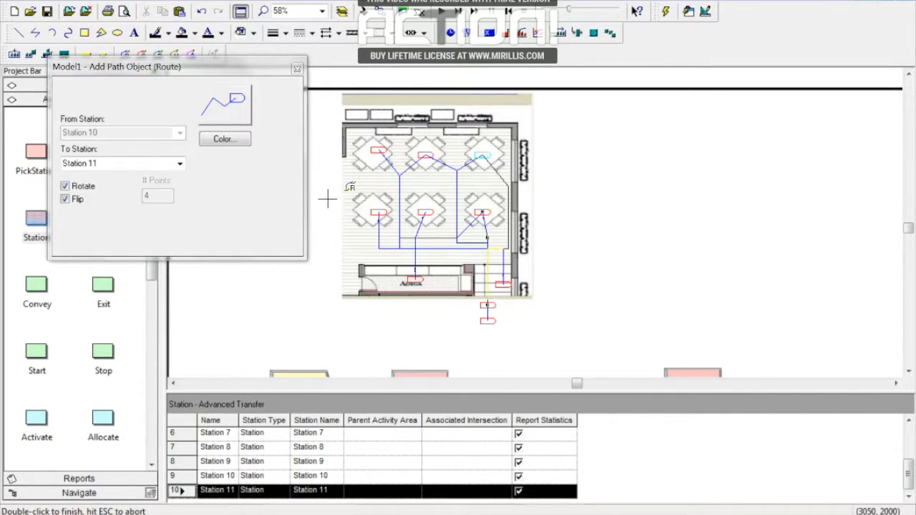
{"action": "double_click", "coordinate": [487, 315]}
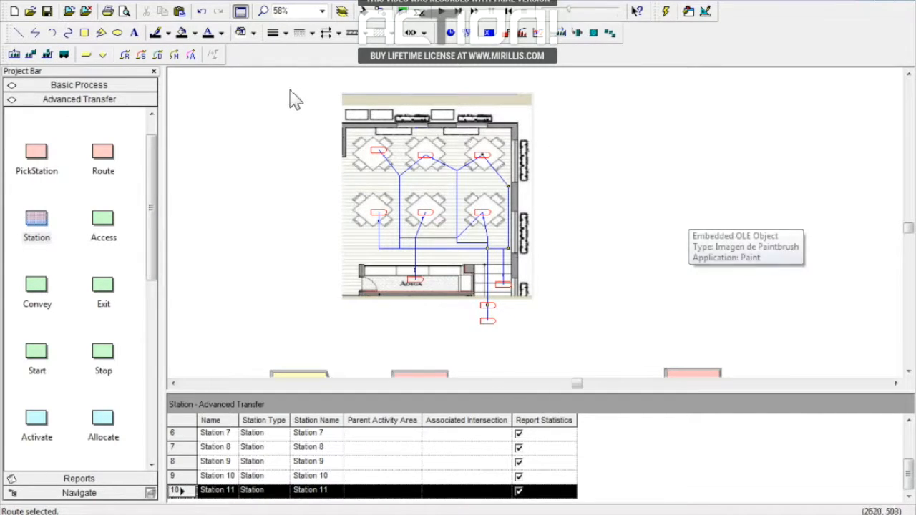
Step: Send the floor plan picture to the back, behind the stations and routes
{"action": "left_click", "coordinate": [909, 372]}
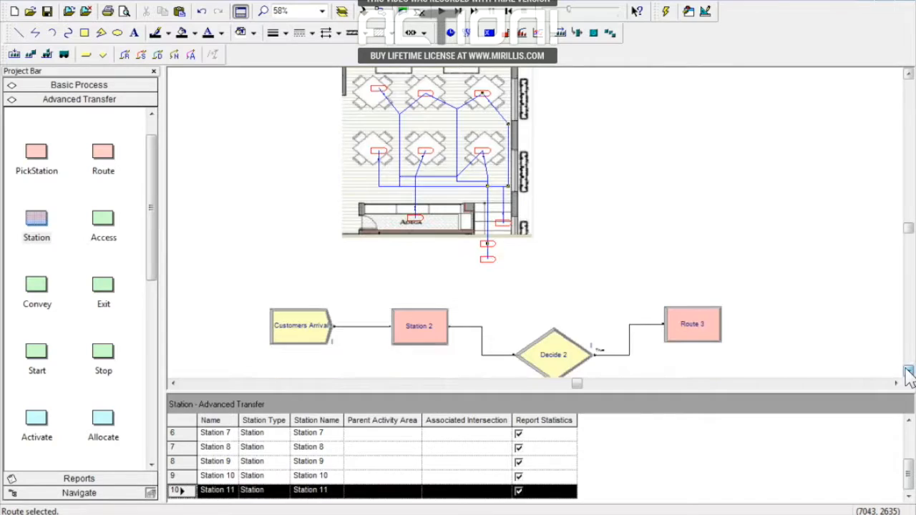
{"action": "left_click", "coordinate": [908, 372]}
{"action": "left_click_drag", "start_coordinate": [905, 231], "coordinate": [906, 225]}
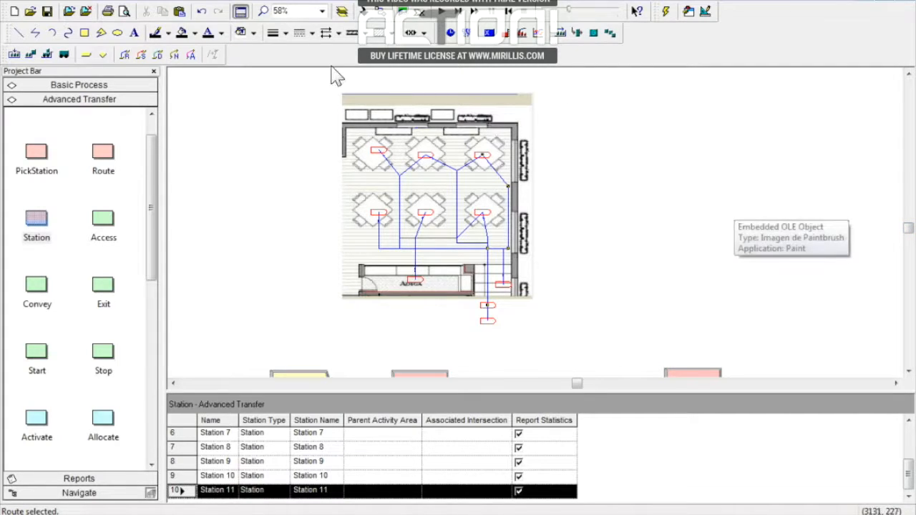
{"action": "left_click", "coordinate": [462, 113]}
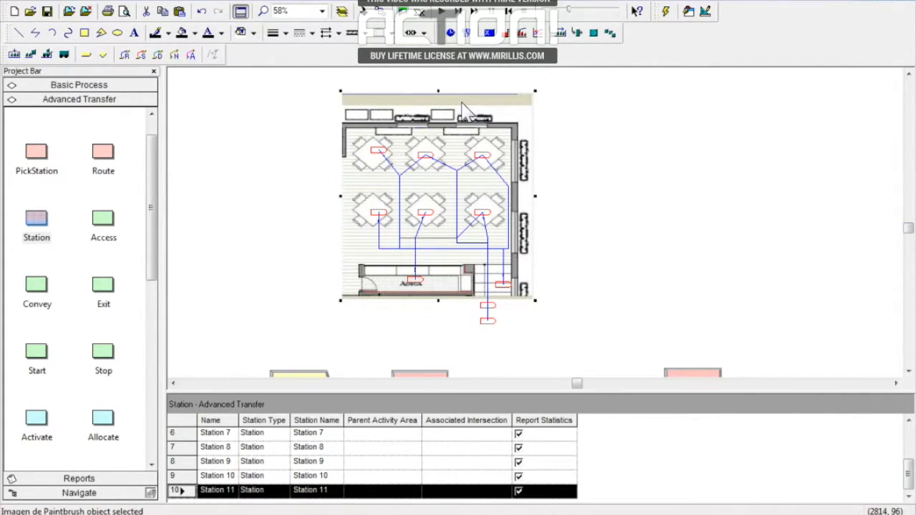
{"action": "right_click", "coordinate": [462, 110]}
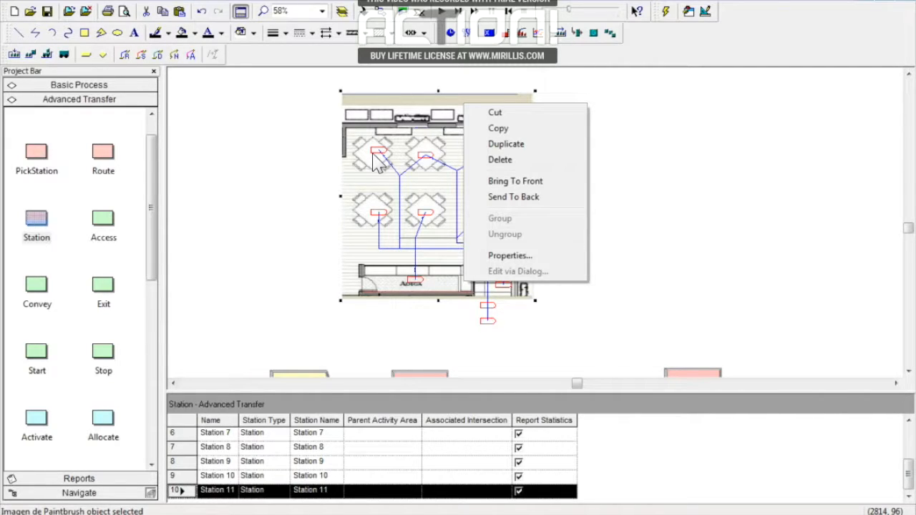
{"action": "left_click", "coordinate": [514, 201]}
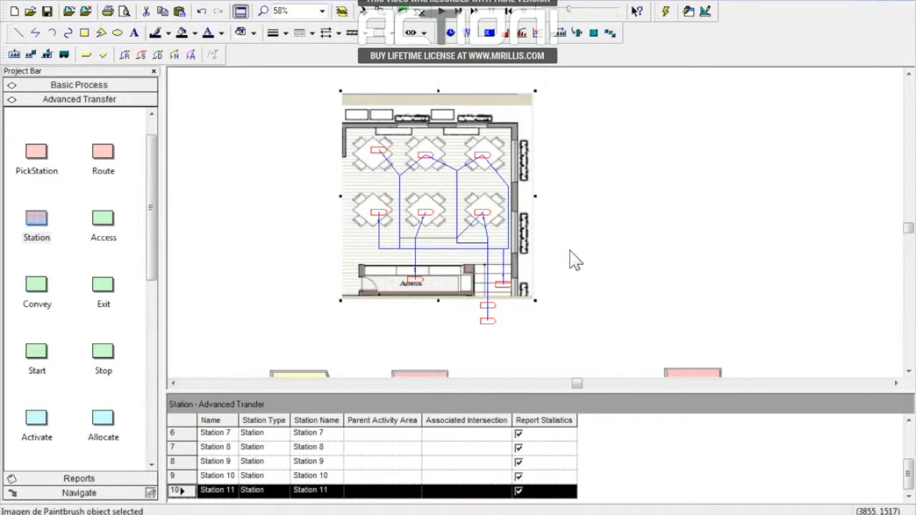
{"action": "left_click", "coordinate": [607, 253]}
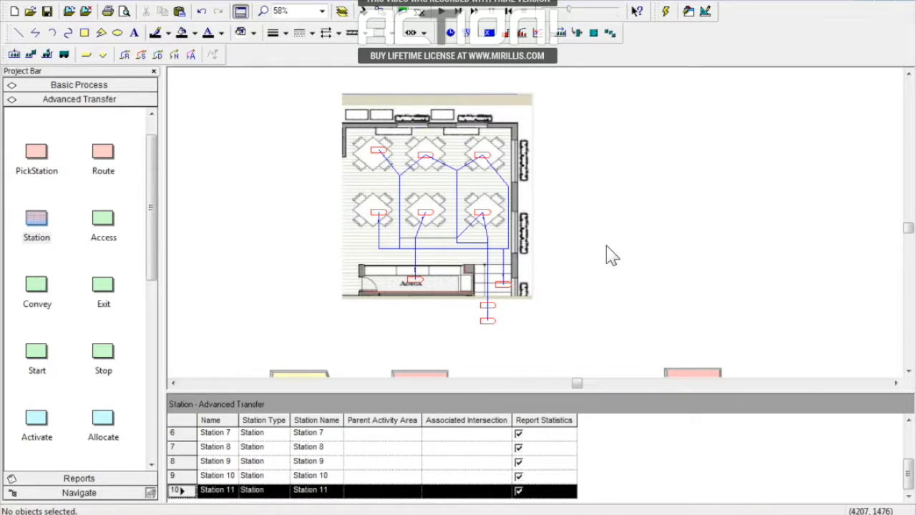
Step: Configure the run setup with a replication length of 3 hours
{"action": "left_click_drag", "start_coordinate": [909, 229], "coordinate": [908, 229]}
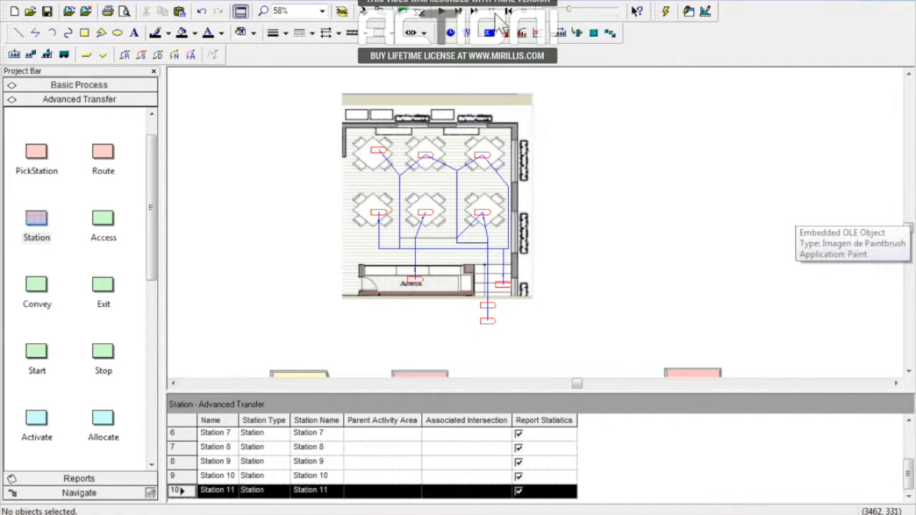
{"action": "left_click", "coordinate": [214, 2]}
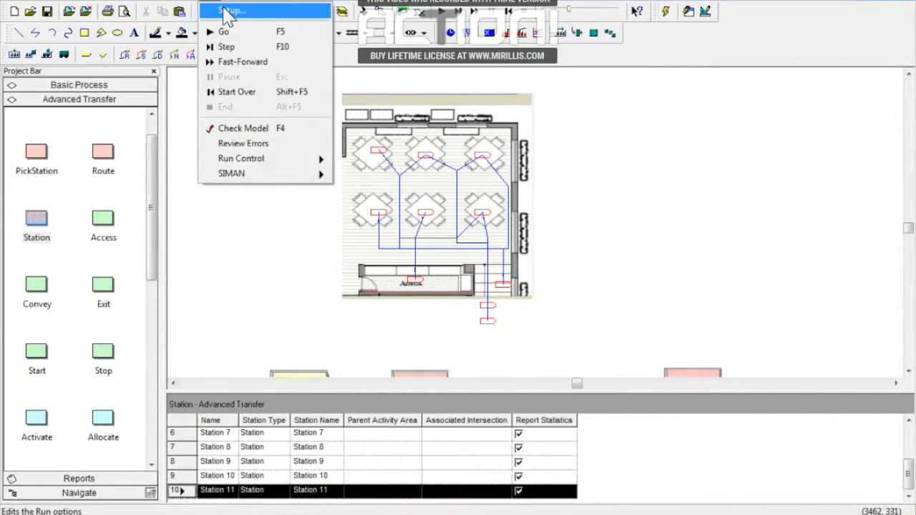
{"action": "left_click", "coordinate": [228, 13]}
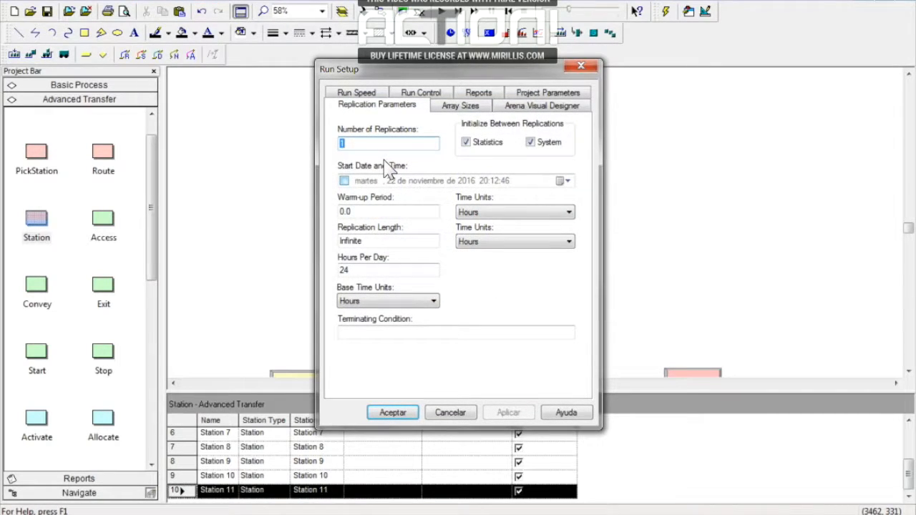
{"action": "left_click_drag", "start_coordinate": [368, 241], "coordinate": [296, 239]}
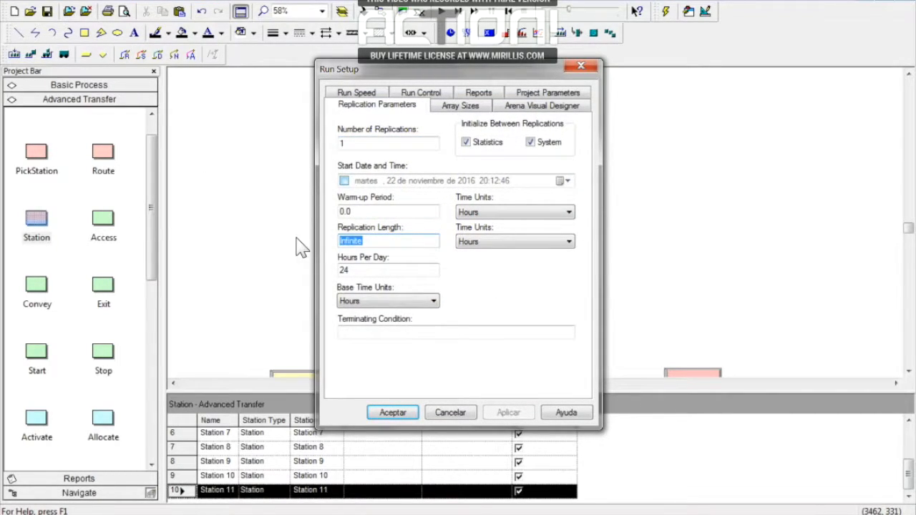
{"action": "type", "text": "3"}
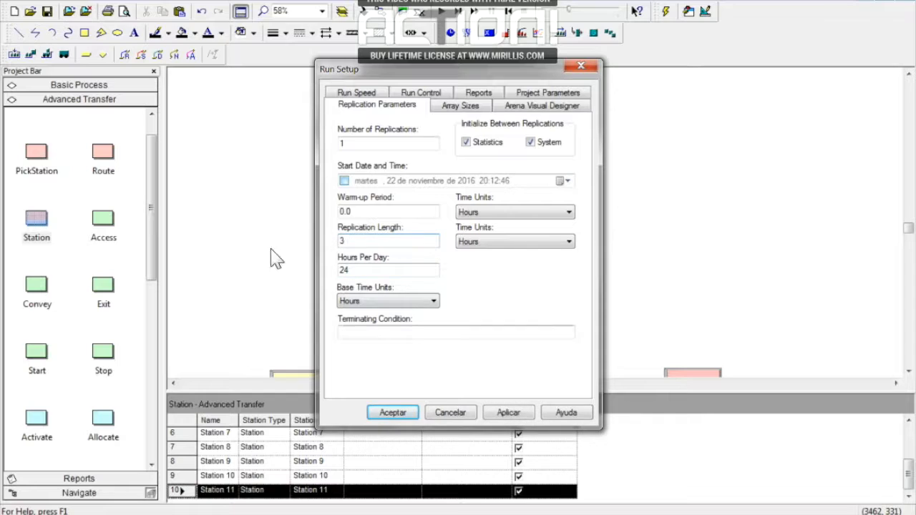
{"action": "left_click", "coordinate": [393, 413]}
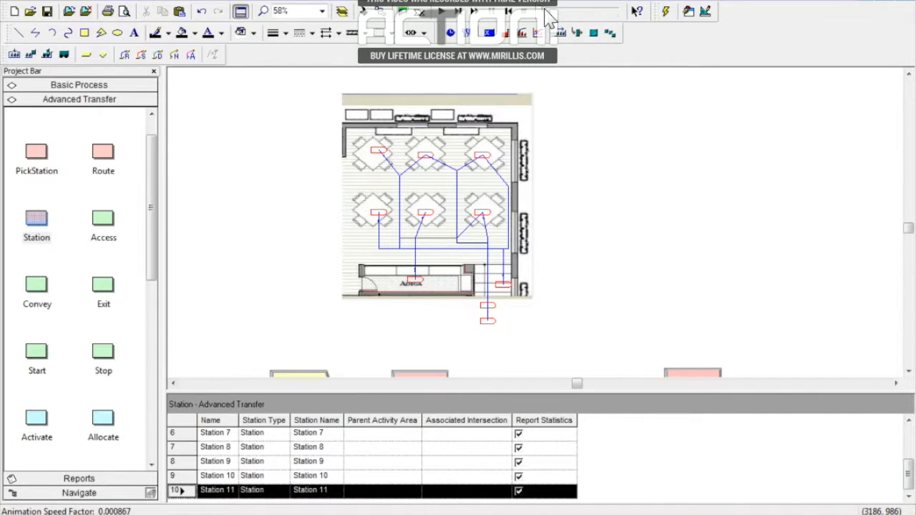
Step: Run the simulation and dismiss the error message
{"action": "left_click", "coordinate": [444, 12]}
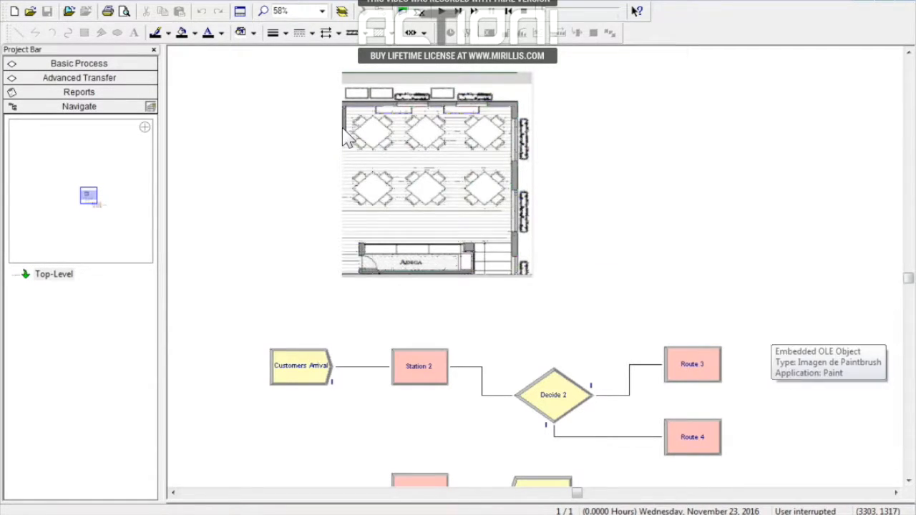
{"action": "left_click", "coordinate": [441, 13]}
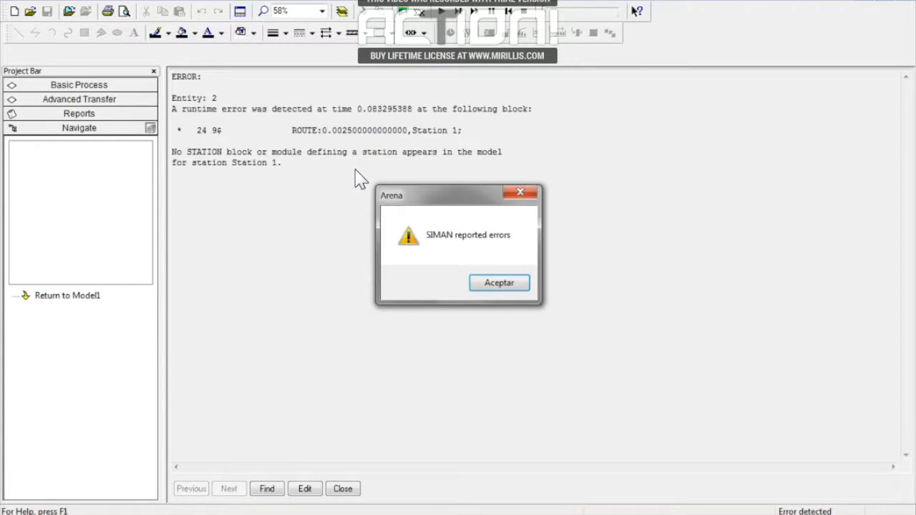
{"action": "left_click", "coordinate": [499, 286]}
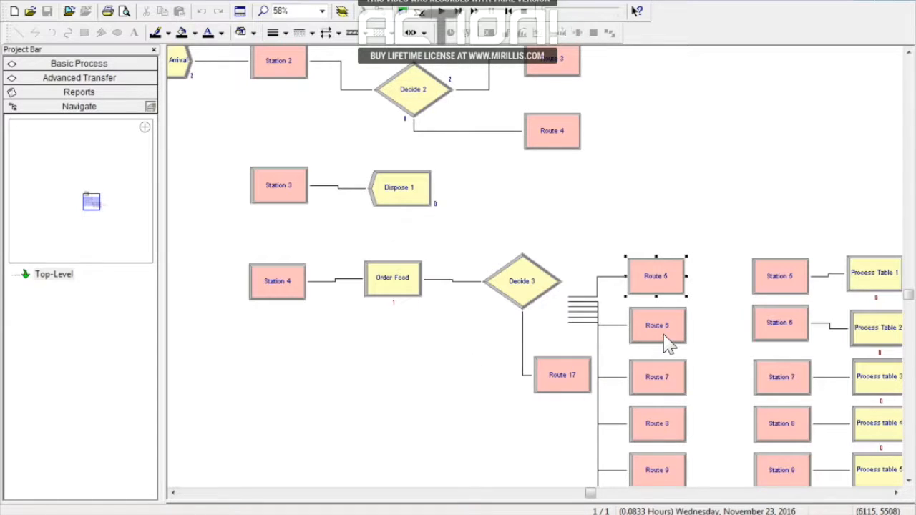
Step: Check the destination station of Route 17, close its settings and end the simulation run
{"action": "left_click", "coordinate": [909, 481]}
{"action": "double_click", "coordinate": [564, 298]}
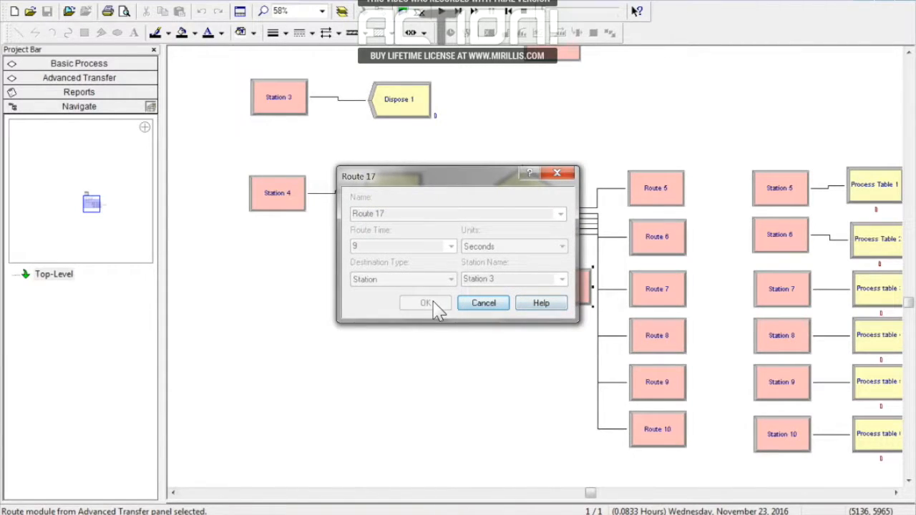
{"action": "left_click", "coordinate": [474, 306]}
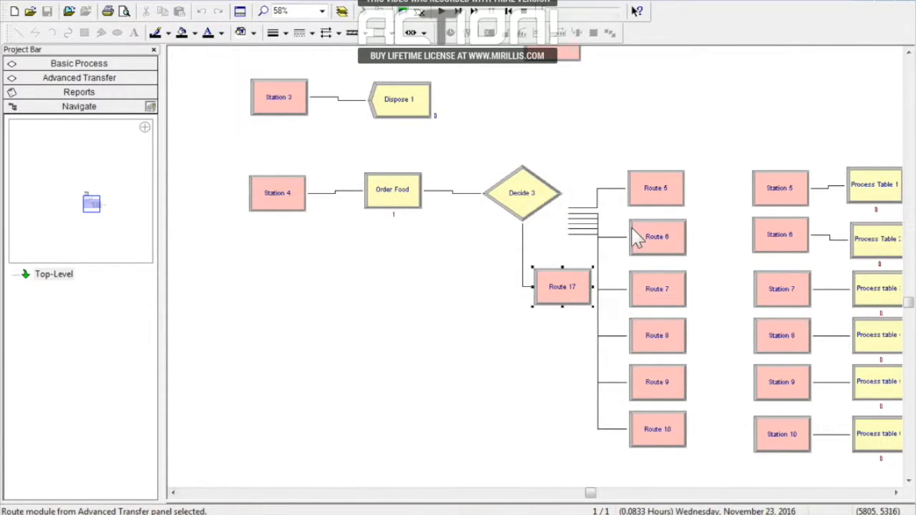
{"action": "left_click", "coordinate": [524, 11]}
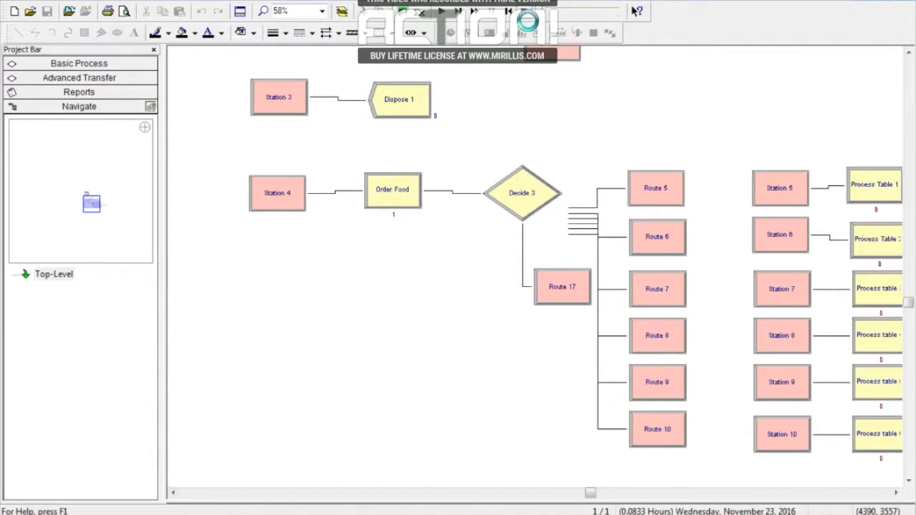
Step: Set the destination station of Route 5 to Station 5
{"action": "double_click", "coordinate": [660, 209]}
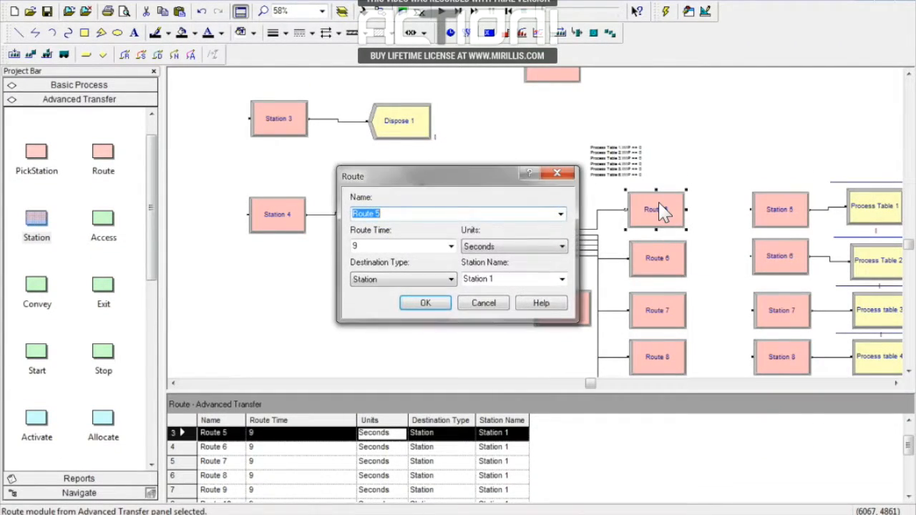
{"action": "left_click", "coordinate": [562, 280]}
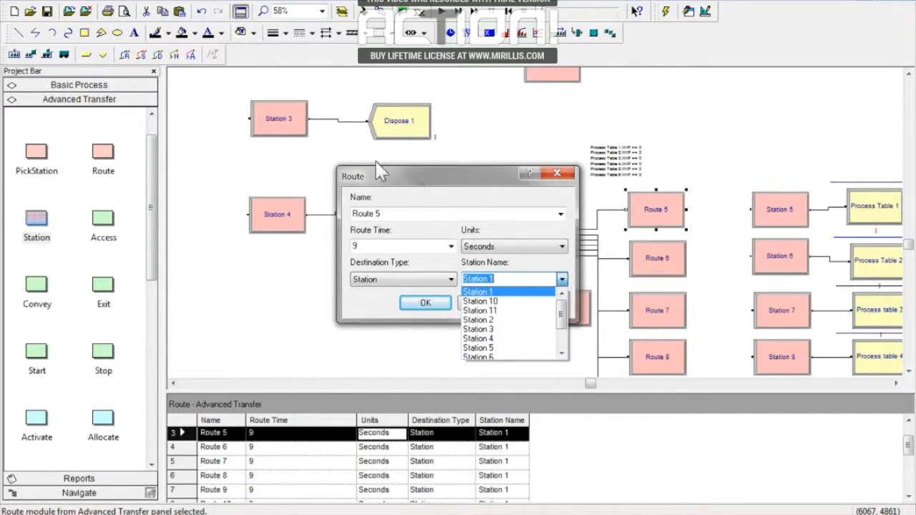
{"action": "left_click", "coordinate": [565, 203]}
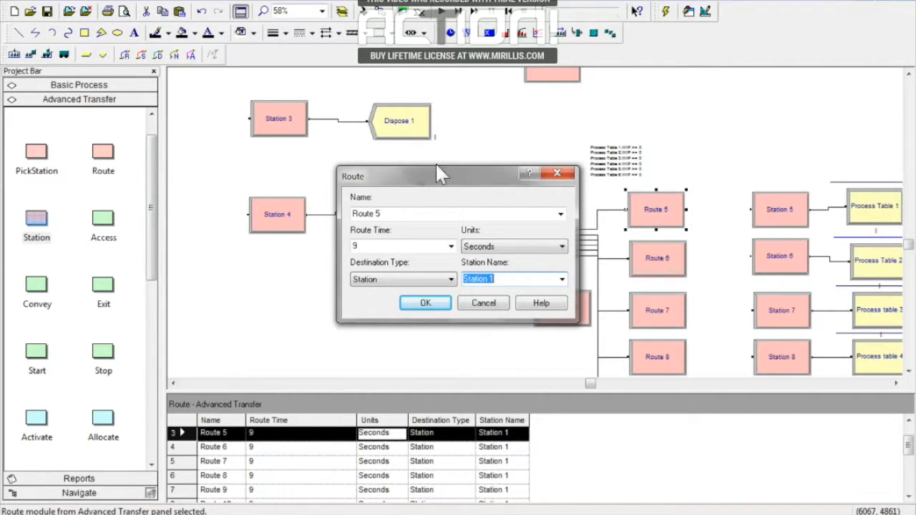
{"action": "key", "text": "alt+Down"}
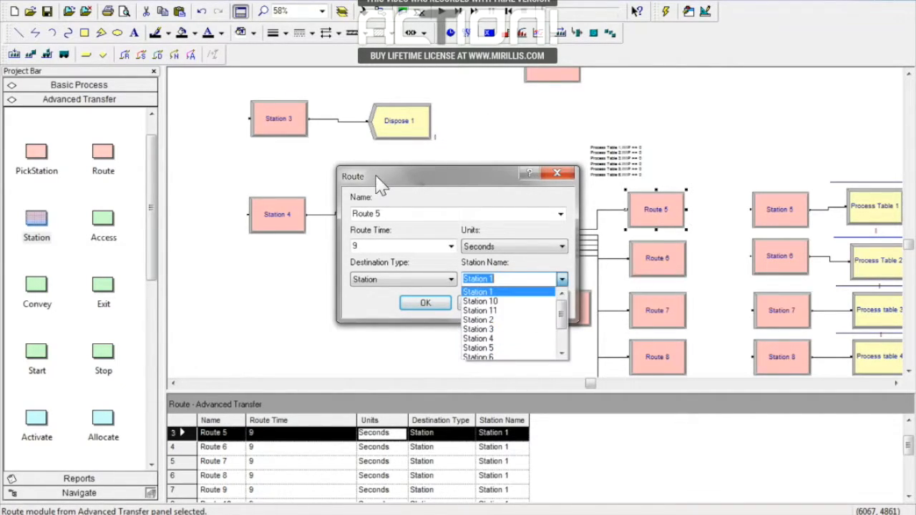
{"action": "left_click", "coordinate": [493, 351]}
{"action": "left_click", "coordinate": [433, 303]}
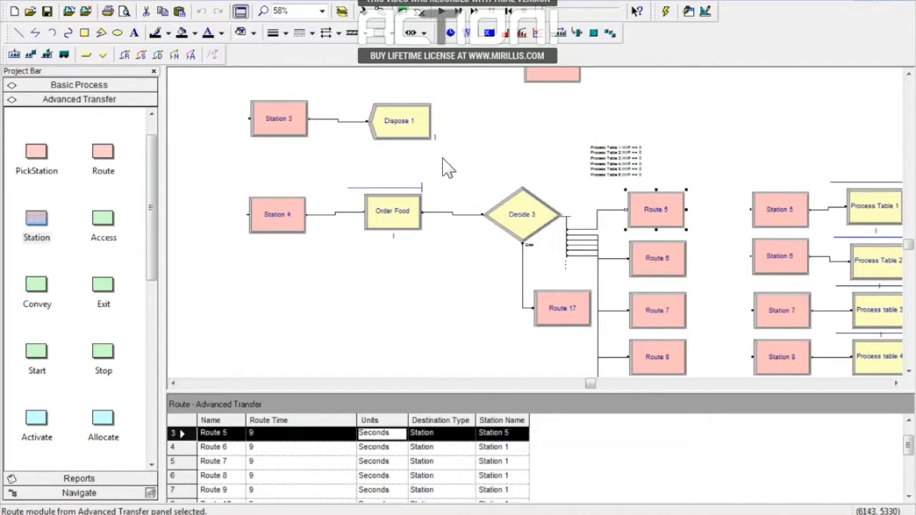
Step: Set the destination station of Route 6 to Station 6
{"action": "double_click", "coordinate": [665, 260]}
{"action": "left_click", "coordinate": [561, 278]}
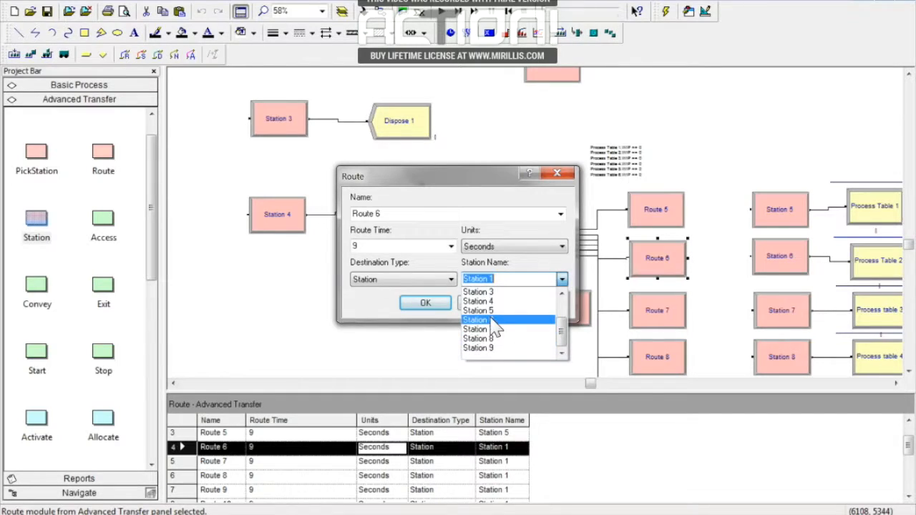
{"action": "left_click", "coordinate": [493, 328]}
{"action": "left_click", "coordinate": [425, 303]}
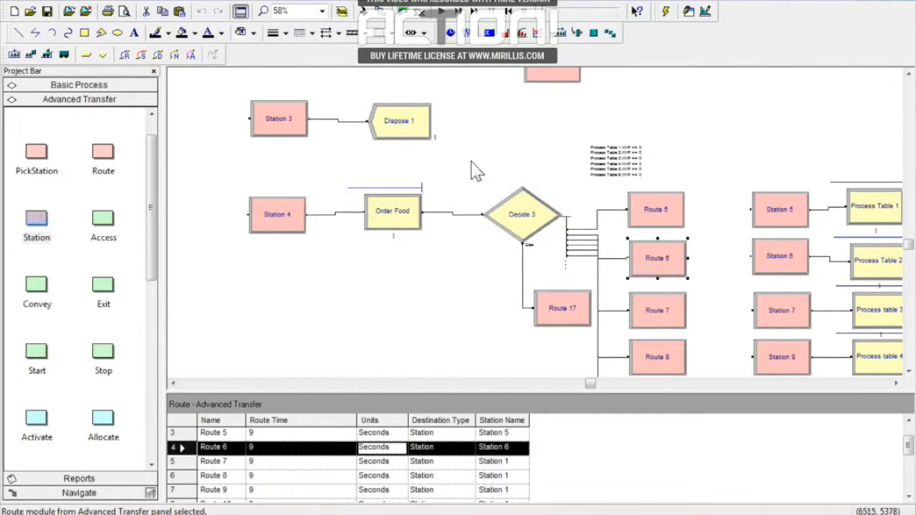
Step: Set the destination station of Route 7 to Station 7
{"action": "scroll", "coordinate": [906, 249], "scroll_direction": "down", "scroll_amount": 4}
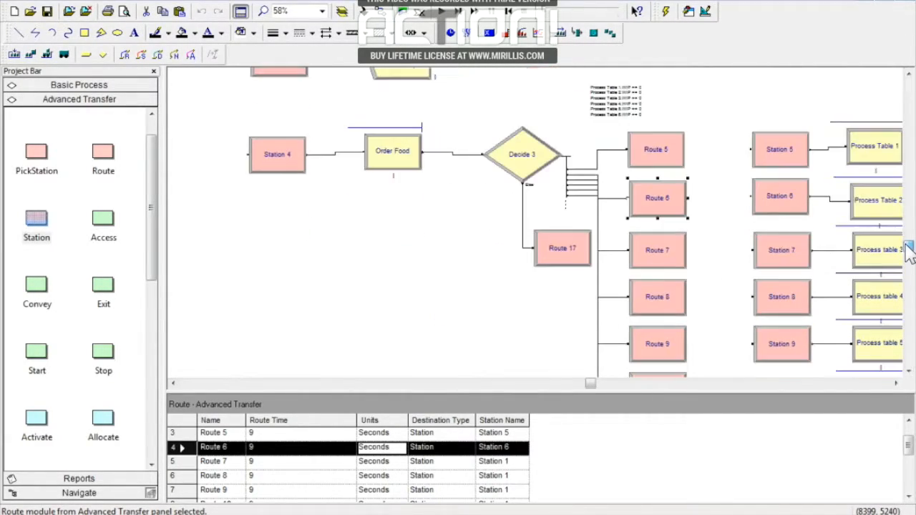
{"action": "double_click", "coordinate": [669, 197]}
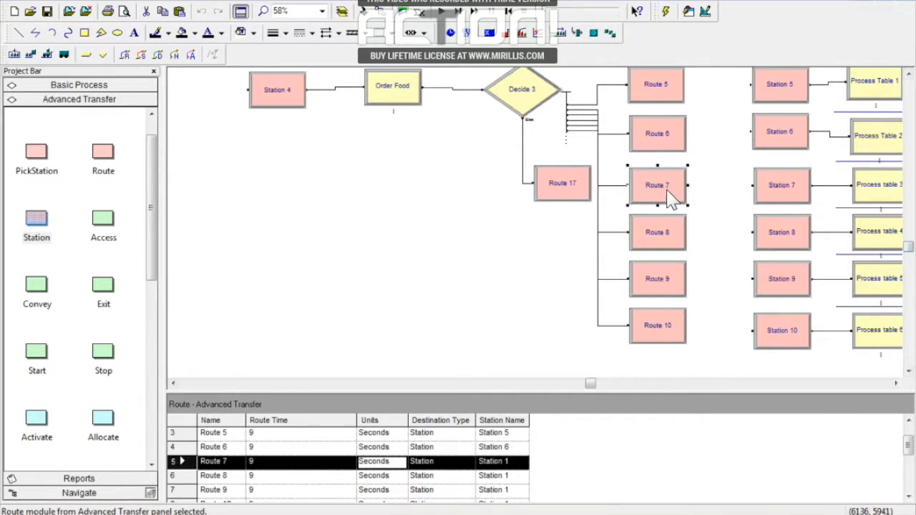
{"action": "left_click", "coordinate": [561, 279]}
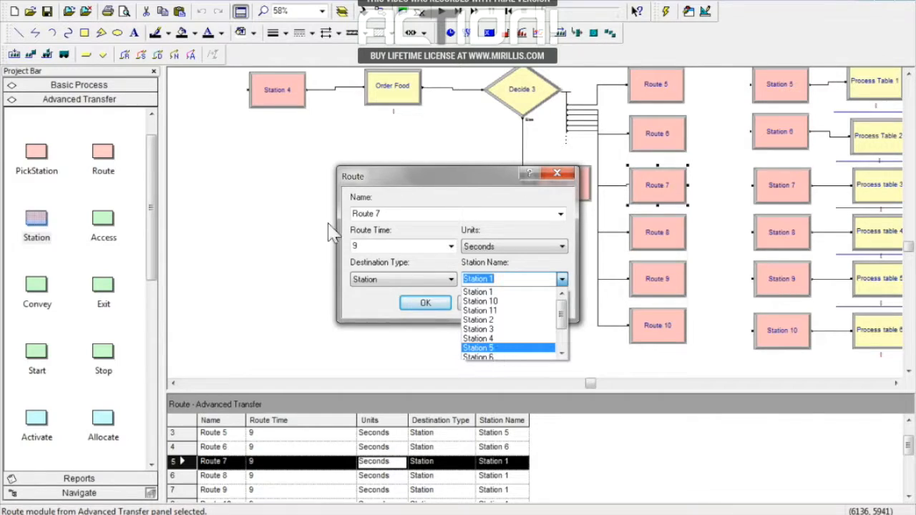
{"action": "left_click_drag", "start_coordinate": [562, 314], "coordinate": [562, 329]}
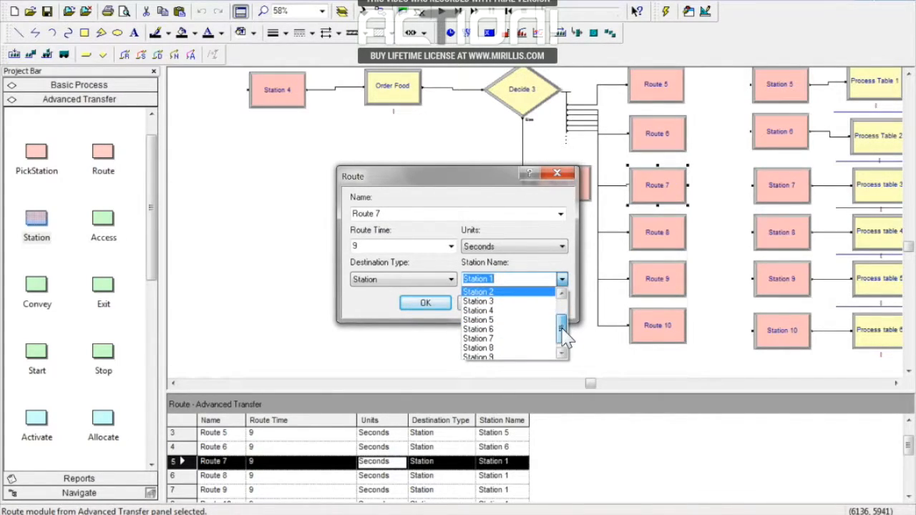
{"action": "left_click", "coordinate": [501, 339]}
{"action": "left_click", "coordinate": [426, 304]}
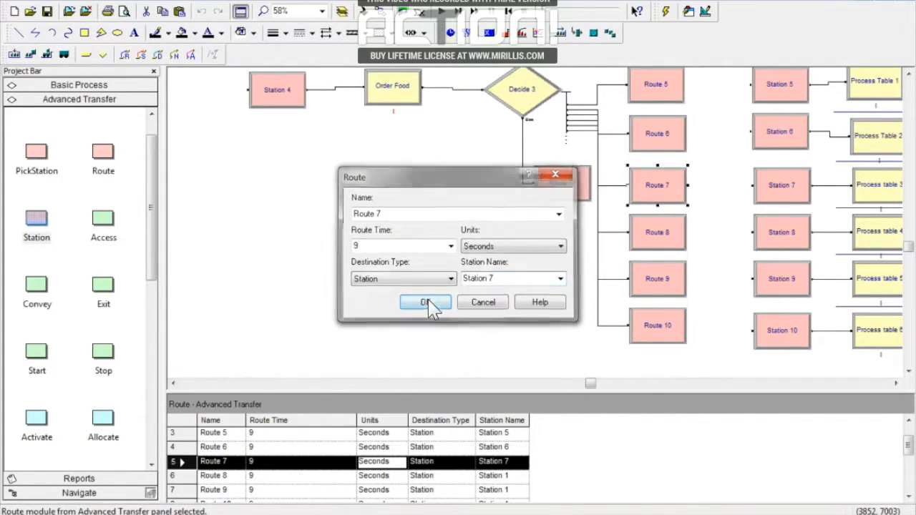
Step: Set the destination station of Route 8 to Station 8
{"action": "double_click", "coordinate": [660, 236]}
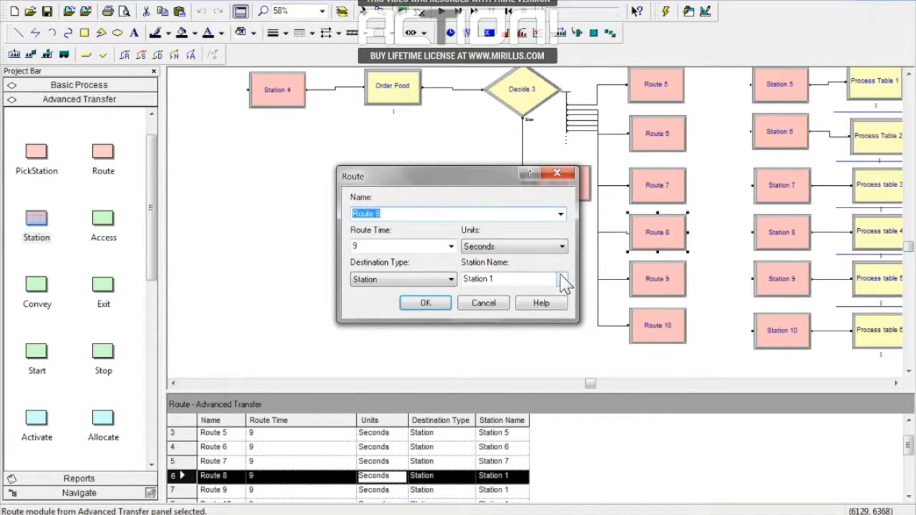
{"action": "left_click", "coordinate": [562, 279]}
{"action": "scroll", "coordinate": [376, 207], "scroll_direction": "down", "scroll_amount": 2}
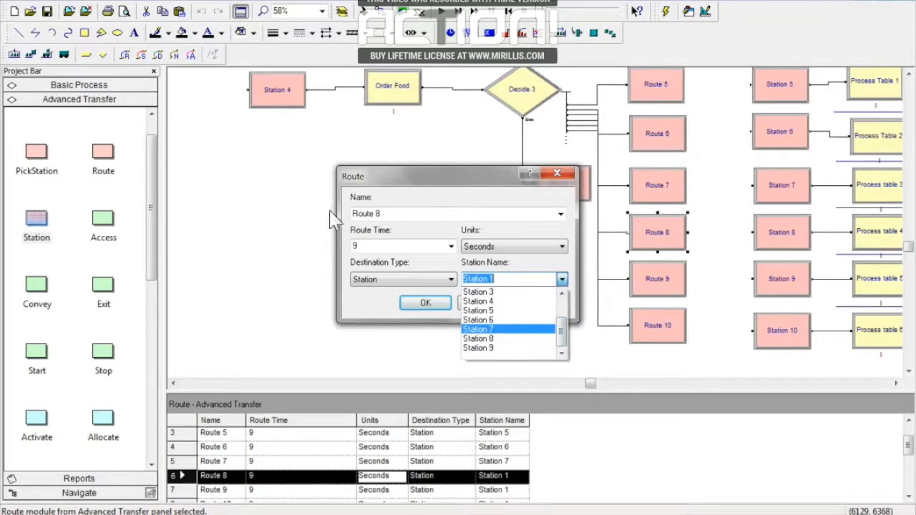
{"action": "left_click", "coordinate": [491, 338]}
{"action": "left_click", "coordinate": [434, 304]}
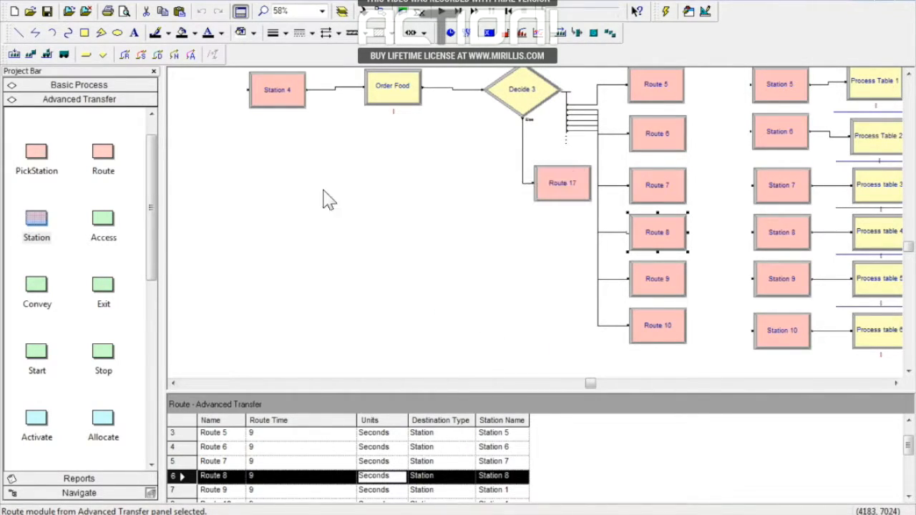
Step: Set the destination station of Route 9 to Station 9
{"action": "double_click", "coordinate": [650, 281]}
{"action": "left_click", "coordinate": [562, 279]}
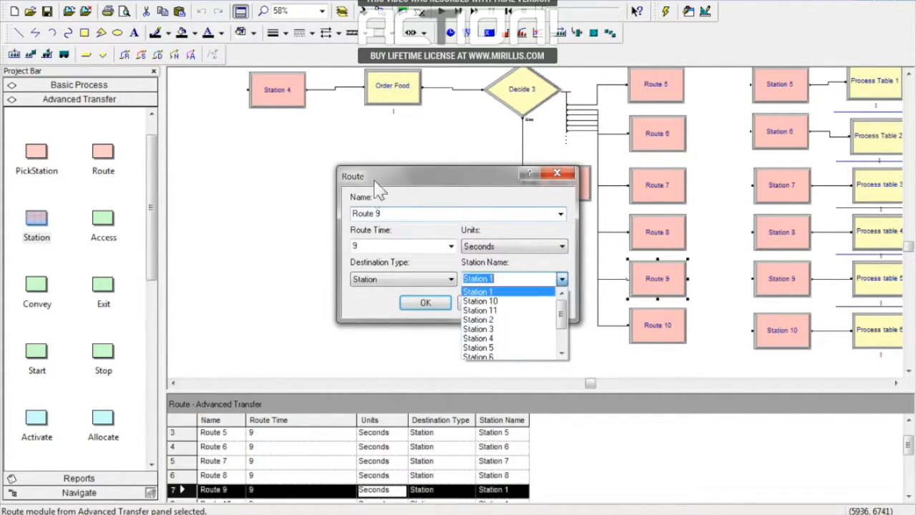
{"action": "left_click_drag", "start_coordinate": [562, 315], "coordinate": [562, 338]}
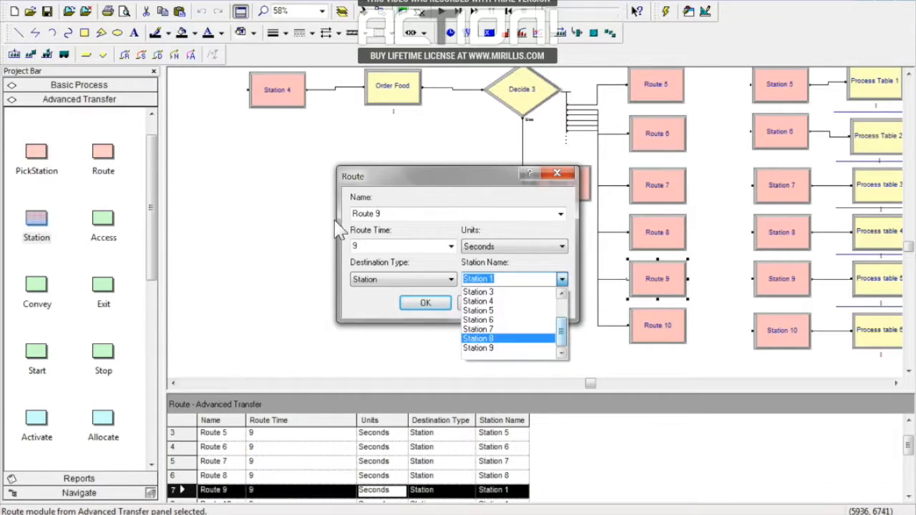
{"action": "left_click", "coordinate": [500, 356]}
{"action": "left_click", "coordinate": [426, 303]}
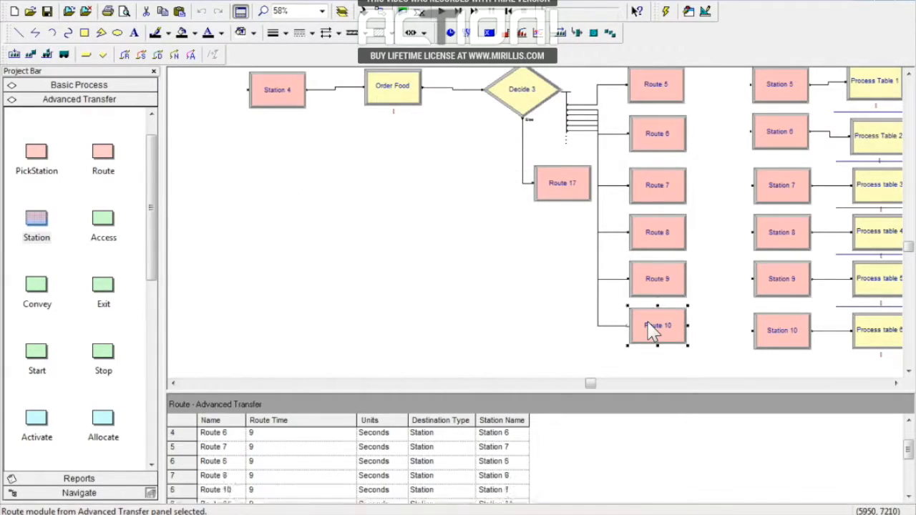
Step: Set the destination station of Route 10 to Station 10
{"action": "double_click", "coordinate": [654, 327]}
{"action": "left_click", "coordinate": [562, 279]}
{"action": "left_click", "coordinate": [484, 301]}
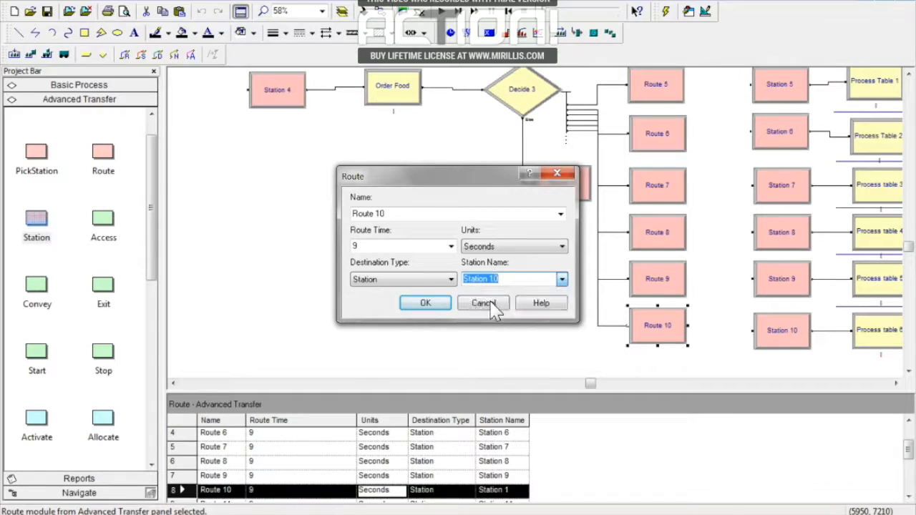
{"action": "left_click", "coordinate": [425, 303]}
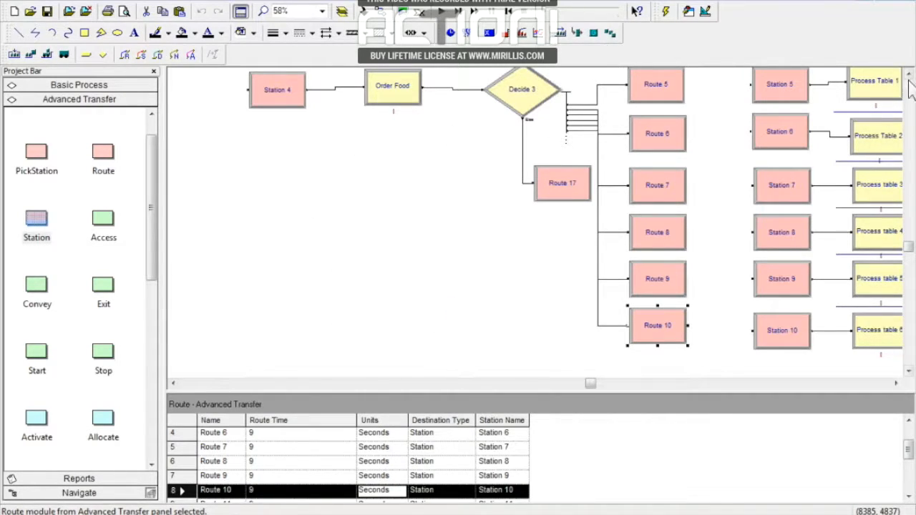
Step: Check the arrival settings of the Customers Arrival module and close them without changes
{"action": "scroll", "coordinate": [909, 80], "scroll_direction": "up", "scroll_amount": 8}
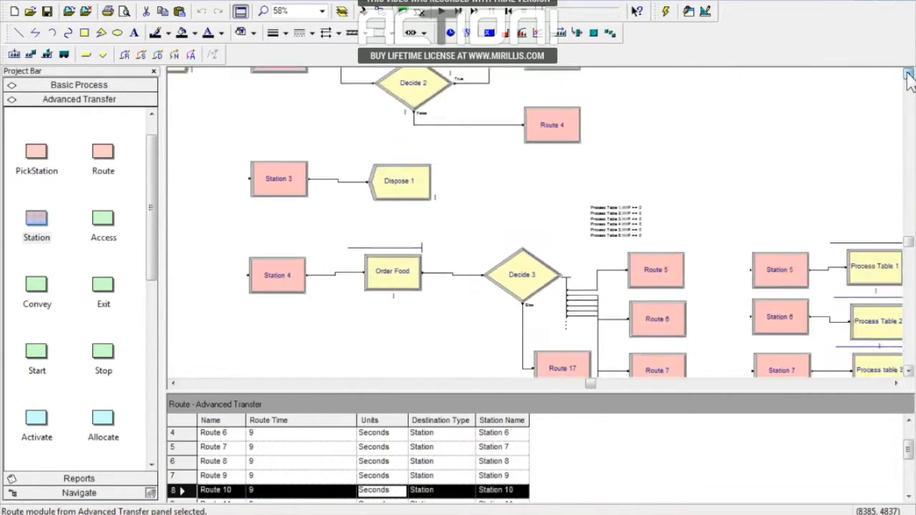
{"action": "scroll", "coordinate": [909, 77], "scroll_direction": "up", "scroll_amount": 4}
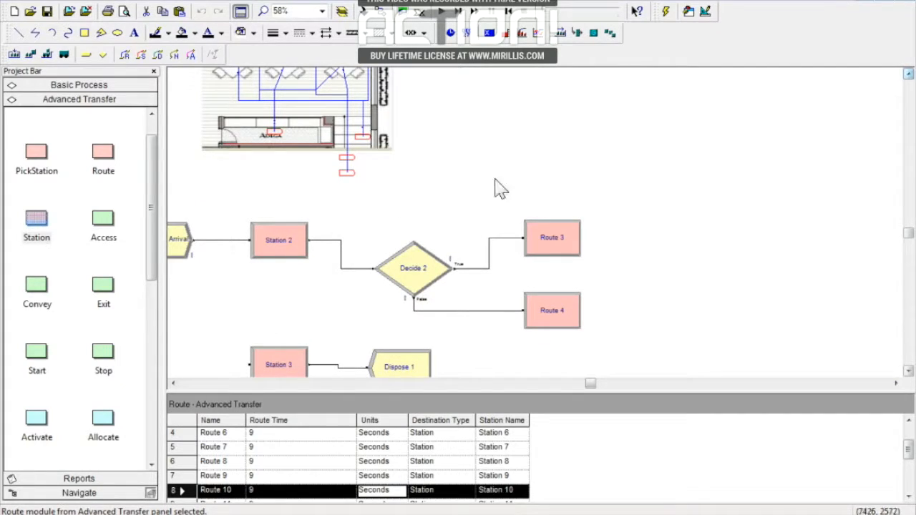
{"action": "left_click_drag", "start_coordinate": [591, 384], "coordinate": [577, 390]}
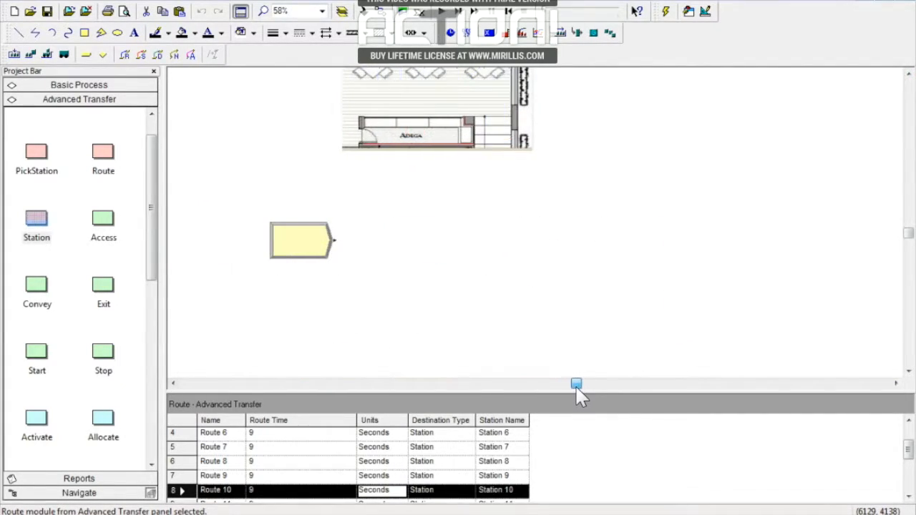
{"action": "double_click", "coordinate": [290, 247]}
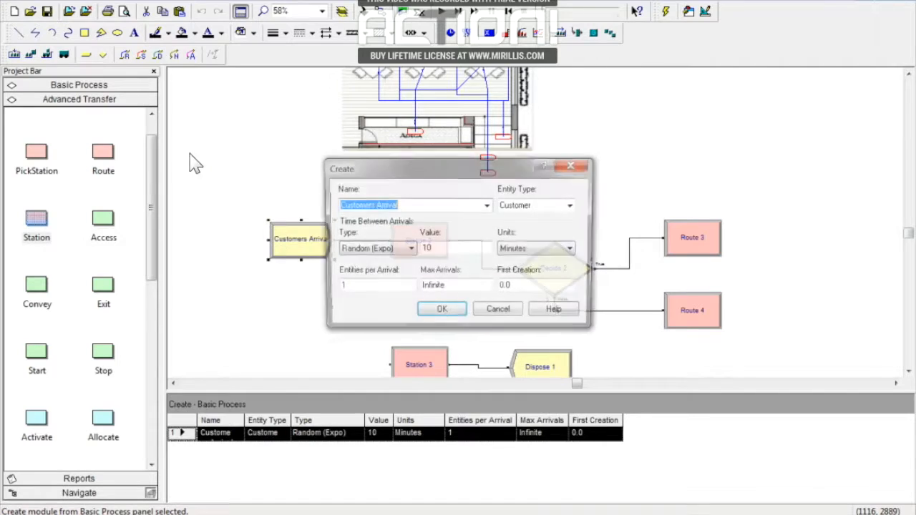
{"action": "left_click", "coordinate": [584, 169]}
Step: Bring the restaurant floor plan into view and run the simulation to watch the customer animation
{"action": "left_click", "coordinate": [908, 73]}
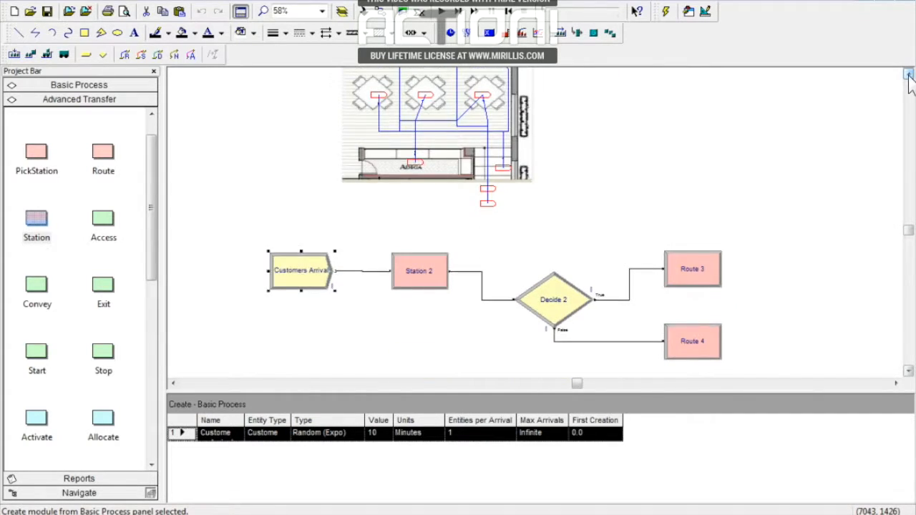
{"action": "left_click", "coordinate": [908, 74]}
{"action": "left_click", "coordinate": [908, 81]}
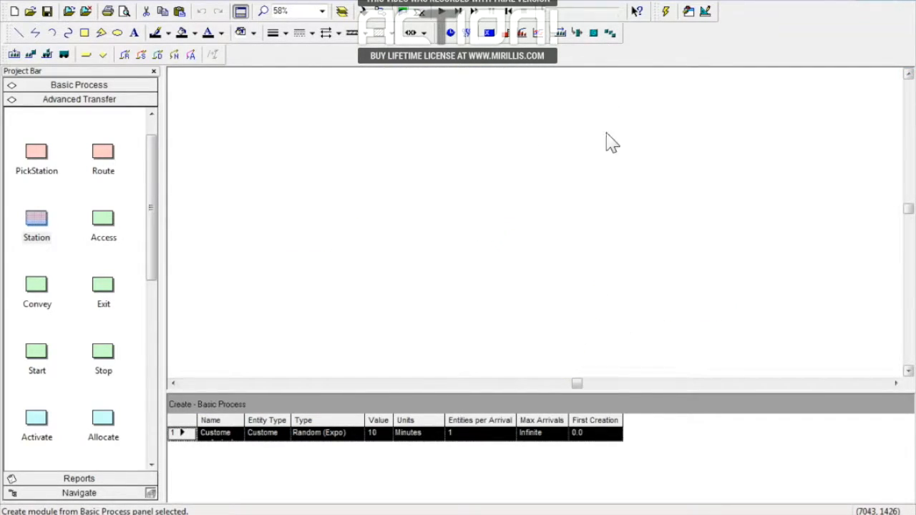
{"action": "left_click_drag", "start_coordinate": [908, 215], "coordinate": [909, 230]}
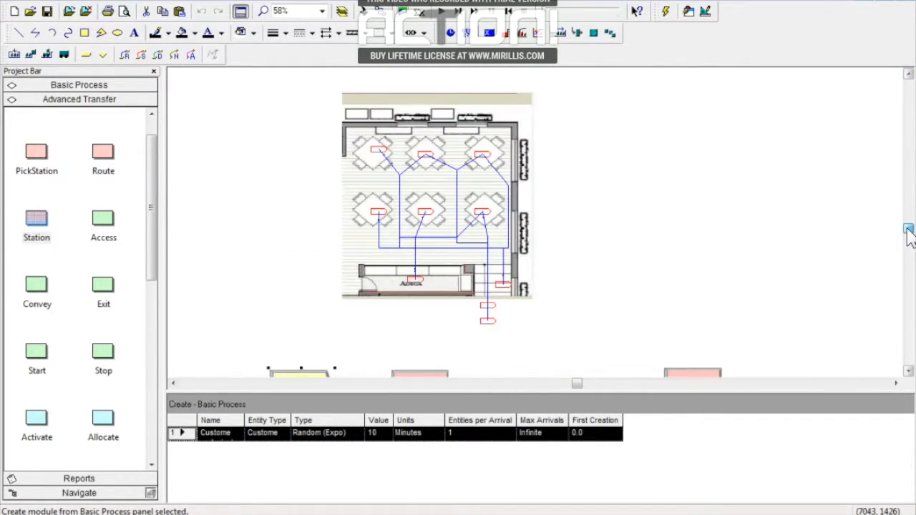
{"action": "left_click", "coordinate": [443, 12]}
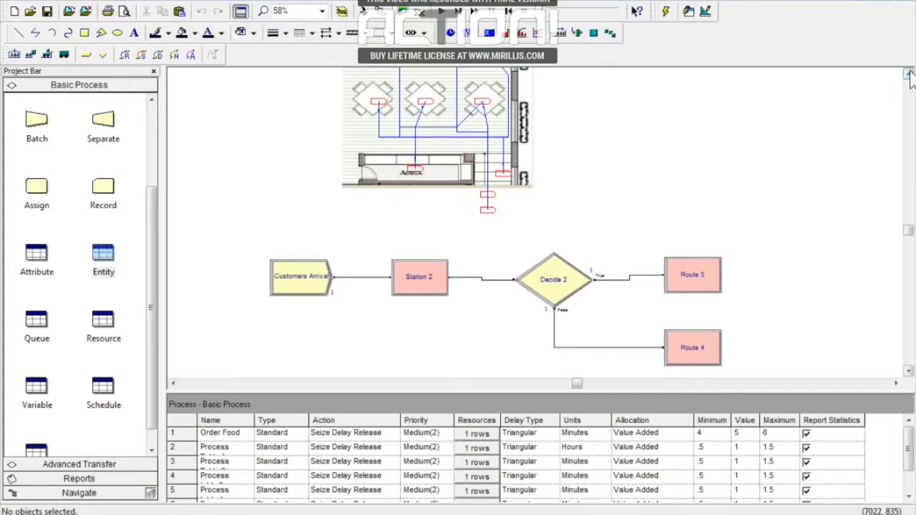
{"action": "left_click", "coordinate": [907, 74]}
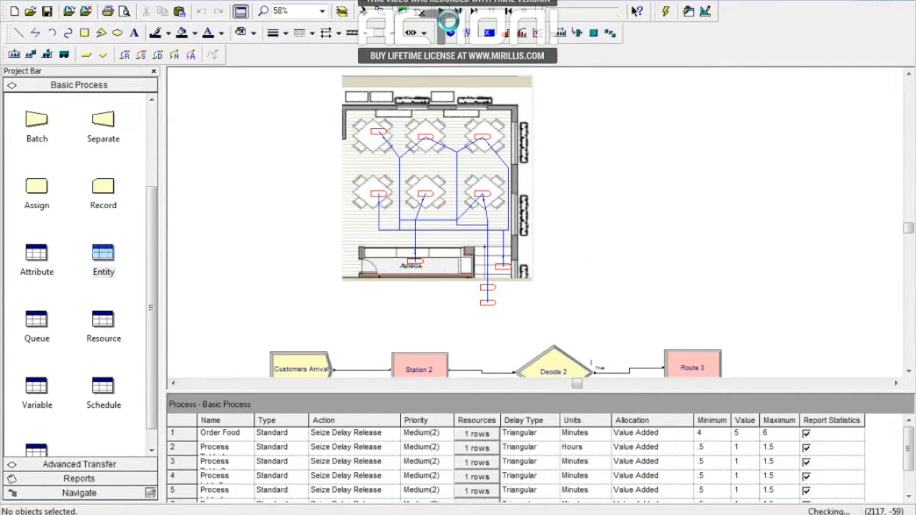
{"action": "left_click", "coordinate": [444, 12]}
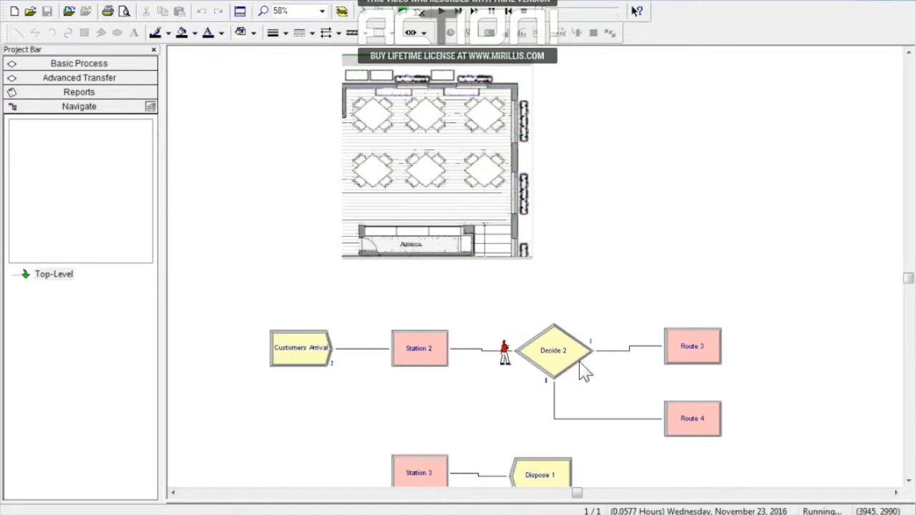
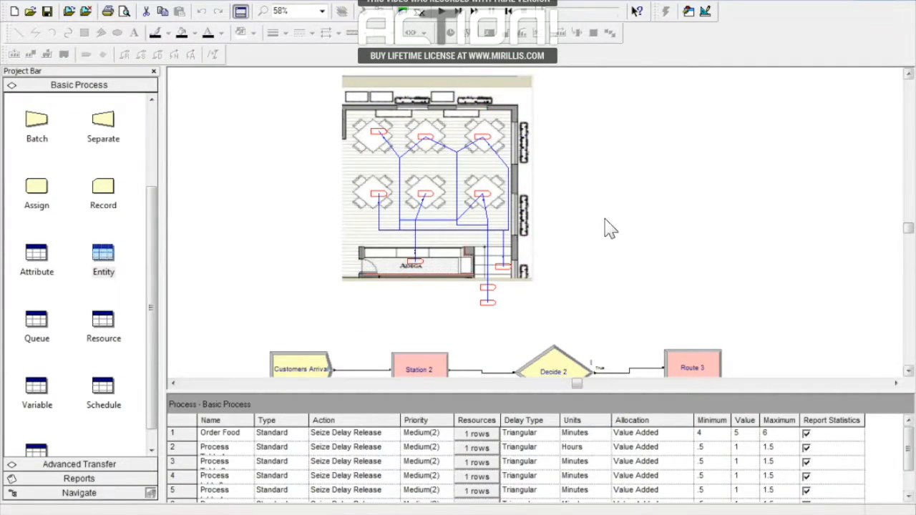
Step: Review the delay settings of Process Table 1 and keep Hours as its units
{"action": "left_click", "coordinate": [907, 372]}
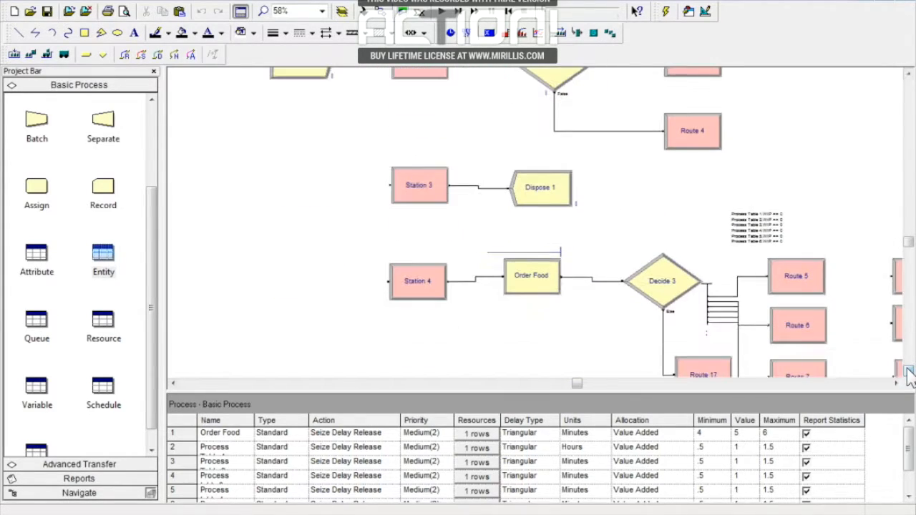
{"action": "left_click", "coordinate": [896, 383]}
{"action": "left_click", "coordinate": [895, 384]}
{"action": "left_click", "coordinate": [895, 383]}
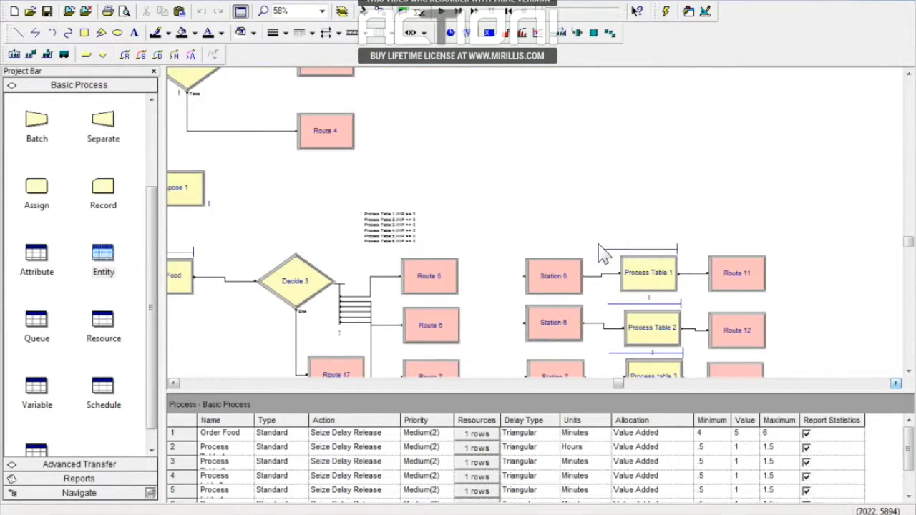
{"action": "scroll", "coordinate": [605, 252], "scroll_direction": "down", "scroll_amount": 3}
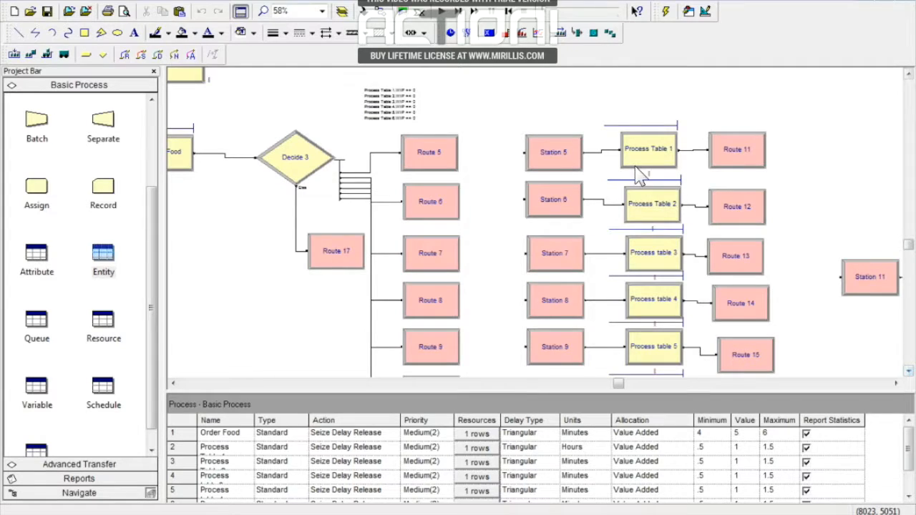
{"action": "double_click", "coordinate": [637, 173]}
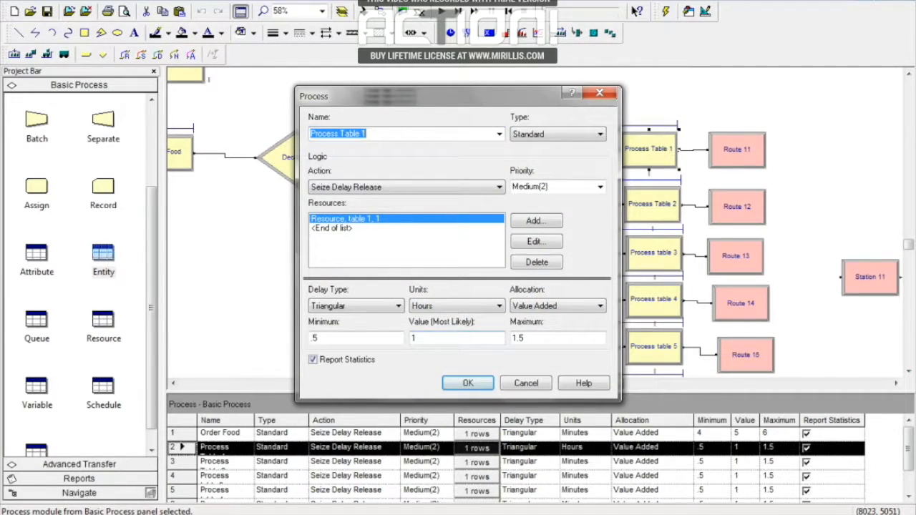
{"action": "left_click", "coordinate": [471, 306]}
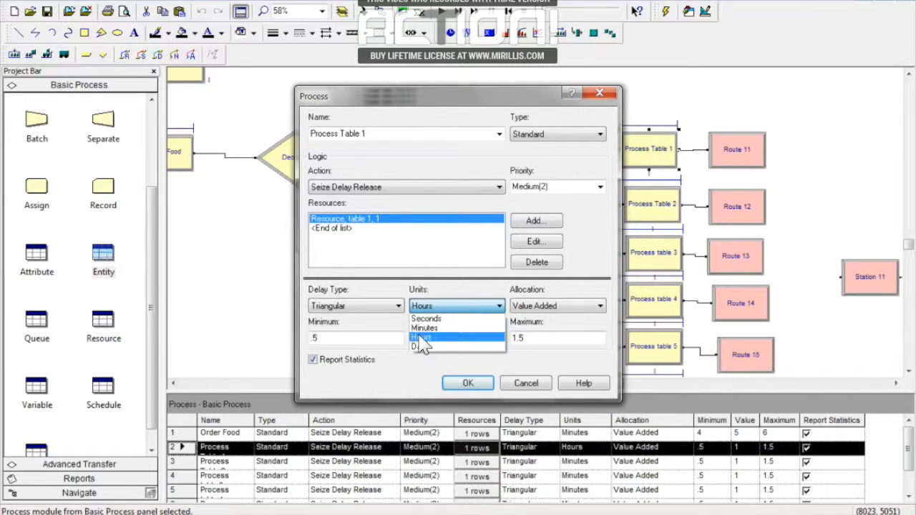
{"action": "left_click", "coordinate": [426, 338]}
{"action": "left_click", "coordinate": [467, 383]}
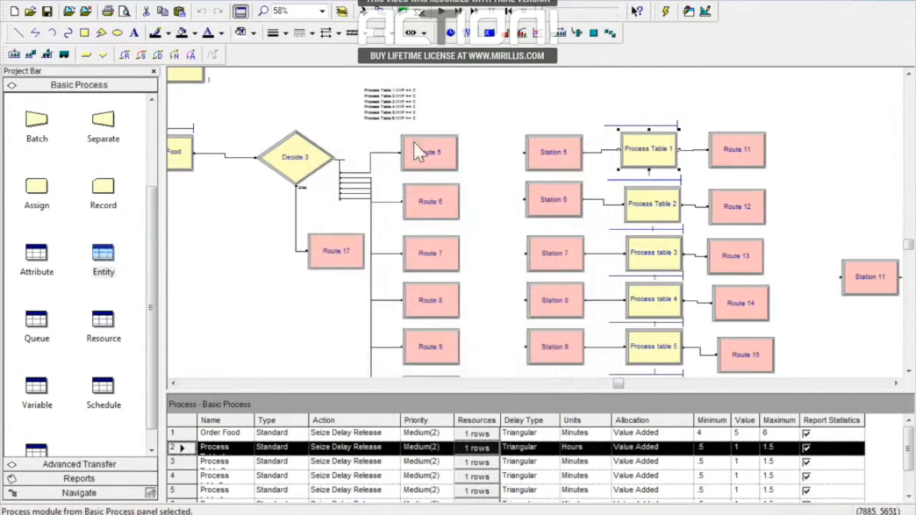
Step: Set the delay units of Process Table 2 to Hours
{"action": "double_click", "coordinate": [653, 204]}
{"action": "left_click", "coordinate": [476, 307]}
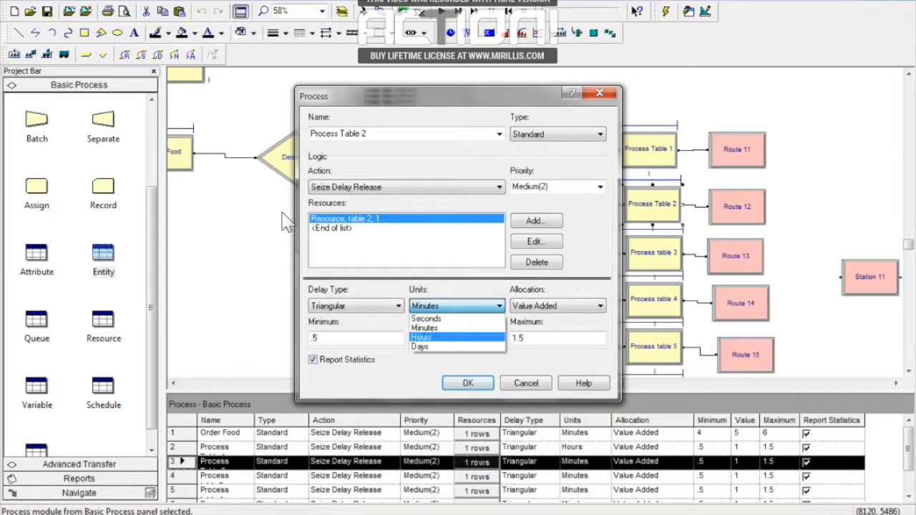
{"action": "left_click", "coordinate": [422, 337]}
{"action": "left_click", "coordinate": [467, 383]}
Step: Set the delay units of Process table 3 to Hours
{"action": "double_click", "coordinate": [659, 251]}
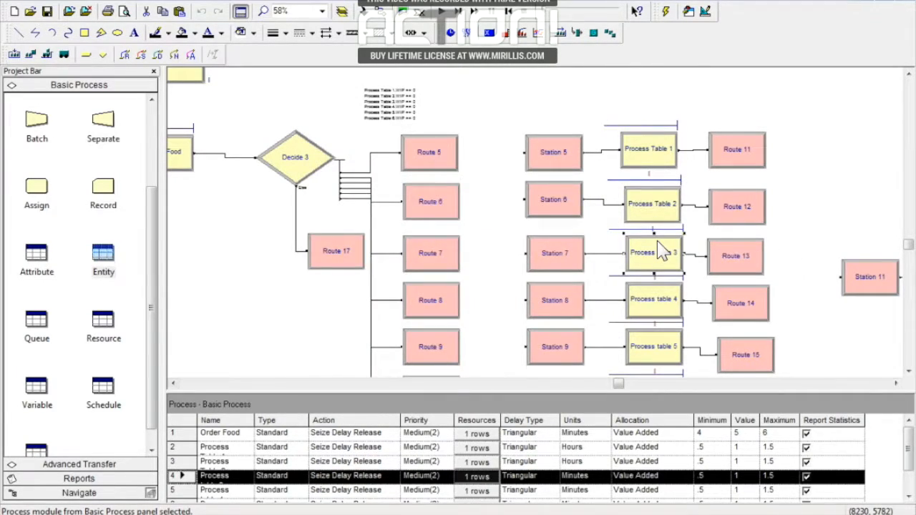
{"action": "left_click", "coordinate": [476, 307]}
{"action": "left_click", "coordinate": [423, 337]}
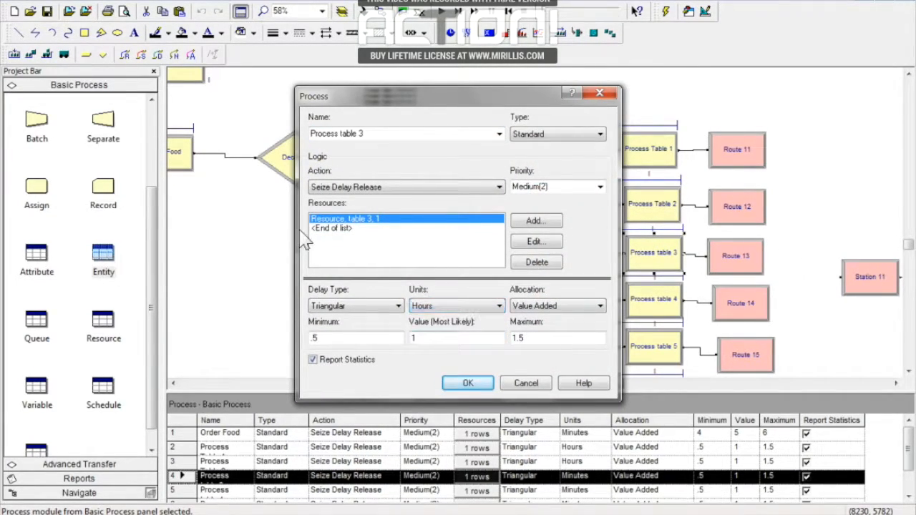
{"action": "left_click", "coordinate": [467, 383]}
Step: Set the delay units of Process table 4 and Process table 5 to Hours
{"action": "left_click", "coordinate": [479, 307]}
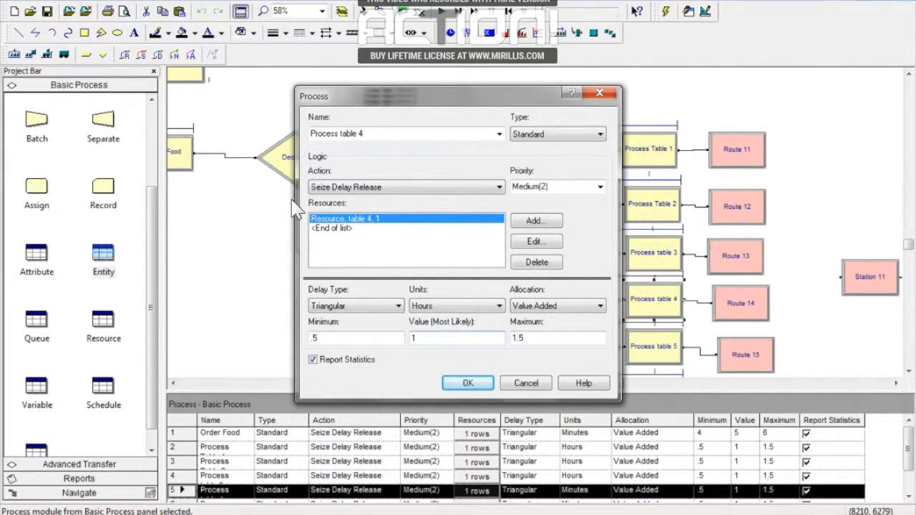
{"action": "left_click", "coordinate": [468, 382]}
{"action": "double_click", "coordinate": [653, 346]}
{"action": "left_click", "coordinate": [479, 306]}
{"action": "left_click", "coordinate": [422, 335]}
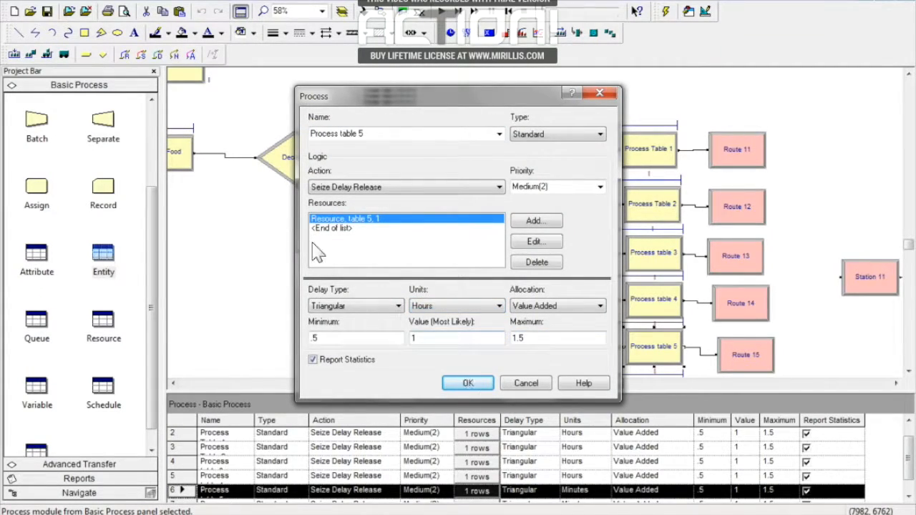
{"action": "left_click", "coordinate": [467, 383]}
Step: Set the delay units of Process table 6 to Hours
{"action": "left_click_drag", "start_coordinate": [907, 247], "coordinate": [907, 251]}
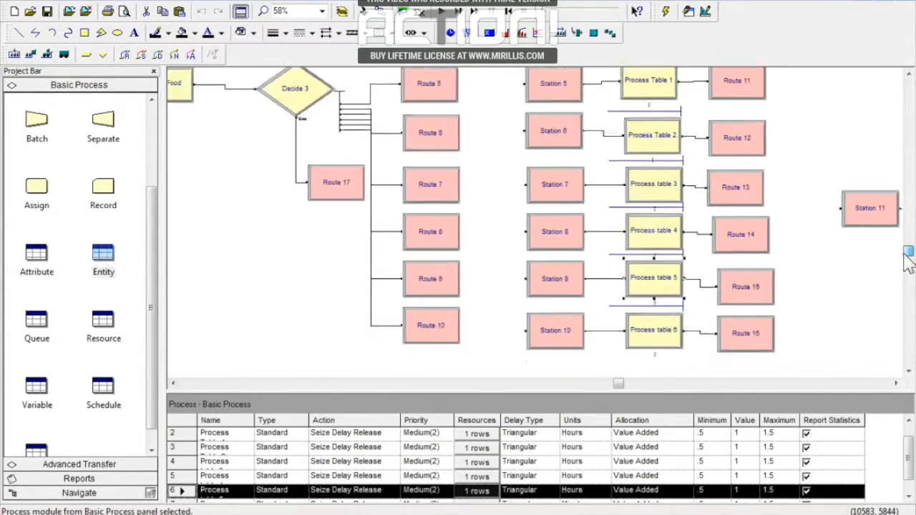
{"action": "double_click", "coordinate": [659, 283]}
{"action": "left_click", "coordinate": [467, 383]}
{"action": "double_click", "coordinate": [653, 328]}
{"action": "left_click", "coordinate": [472, 306]}
{"action": "left_click", "coordinate": [480, 320]}
{"action": "left_click", "coordinate": [473, 306]}
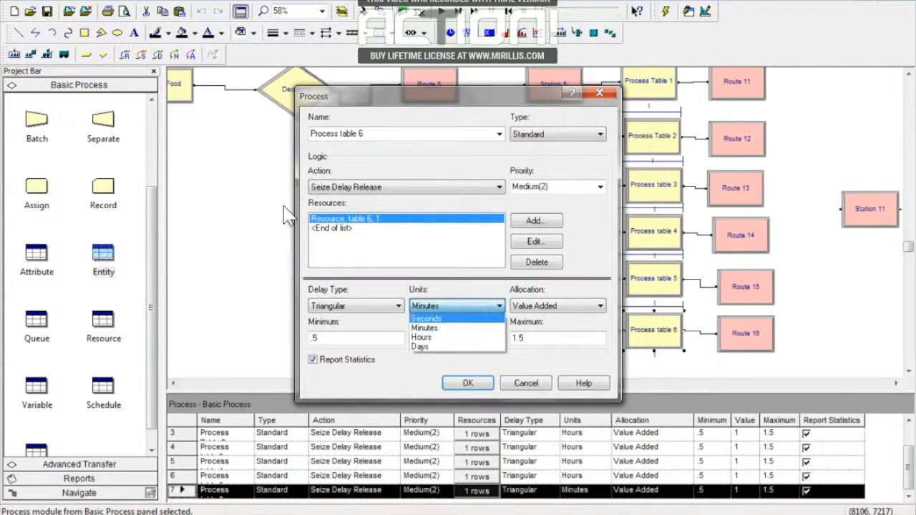
{"action": "left_click", "coordinate": [426, 336]}
{"action": "left_click", "coordinate": [467, 383]}
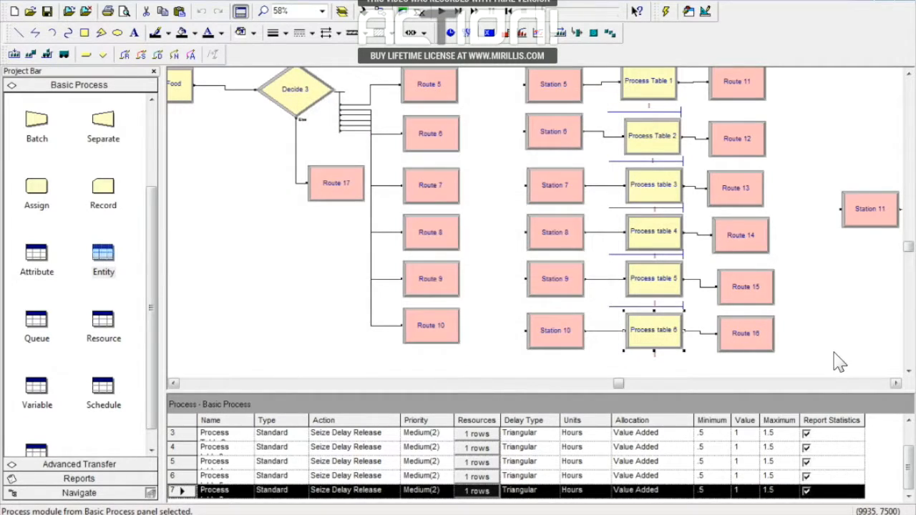
{"action": "left_click_drag", "start_coordinate": [619, 387], "coordinate": [590, 385]}
{"action": "left_click_drag", "start_coordinate": [910, 250], "coordinate": [910, 248]}
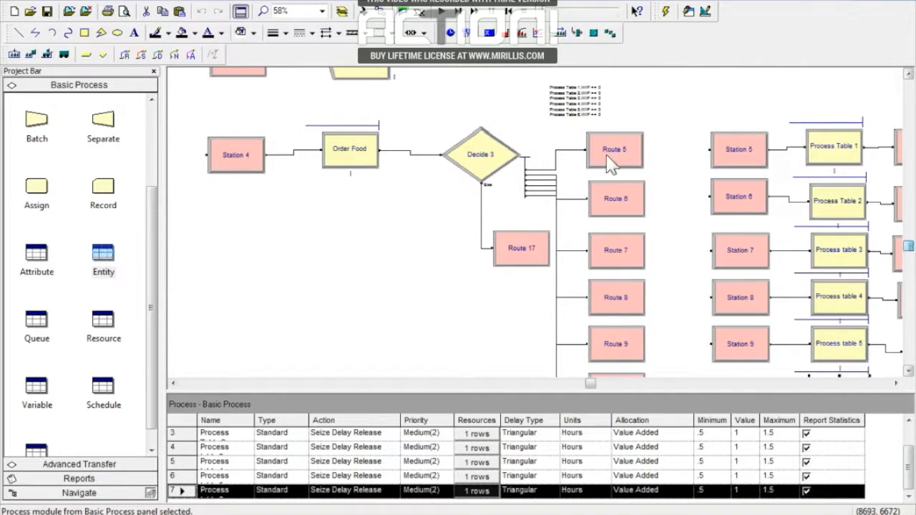
{"action": "scroll", "coordinate": [608, 165], "scroll_direction": "down", "scroll_amount": 2}
{"action": "scroll", "coordinate": [616, 143], "scroll_direction": "up", "scroll_amount": 1}
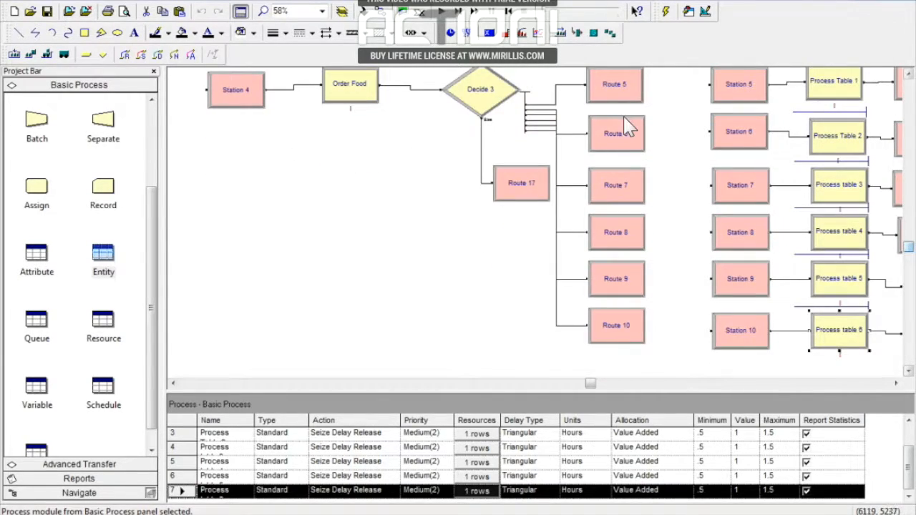
Step: Review the route time, units and destination station of Route 5 and Route 17
{"action": "double_click", "coordinate": [614, 84]}
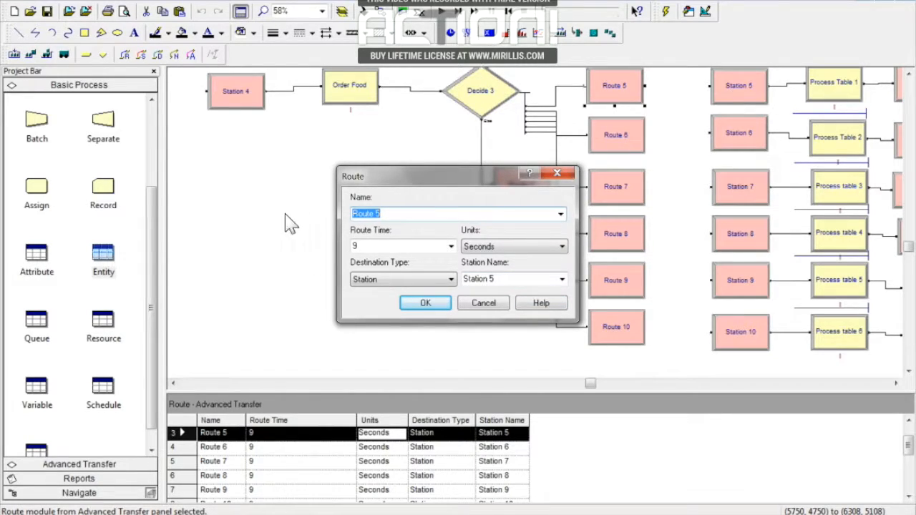
{"action": "left_click", "coordinate": [415, 304]}
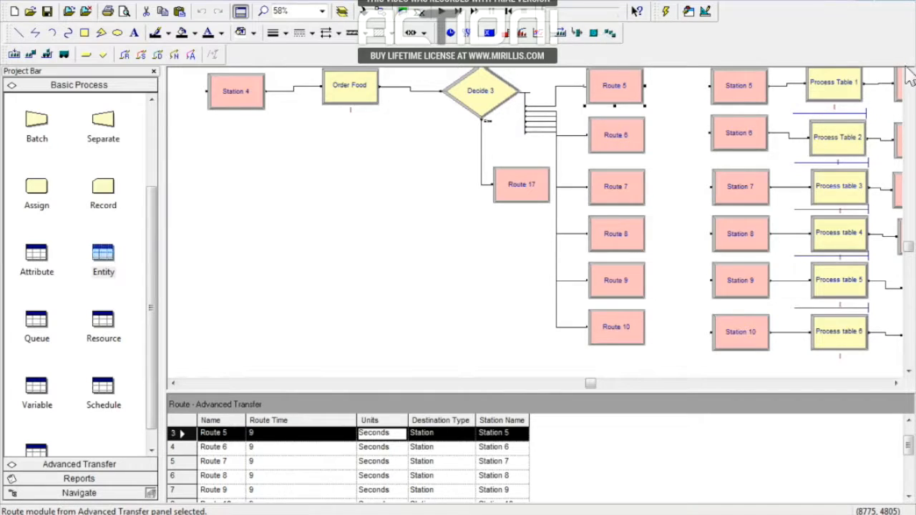
{"action": "scroll", "coordinate": [458, 215], "scroll_direction": "up", "scroll_amount": 1}
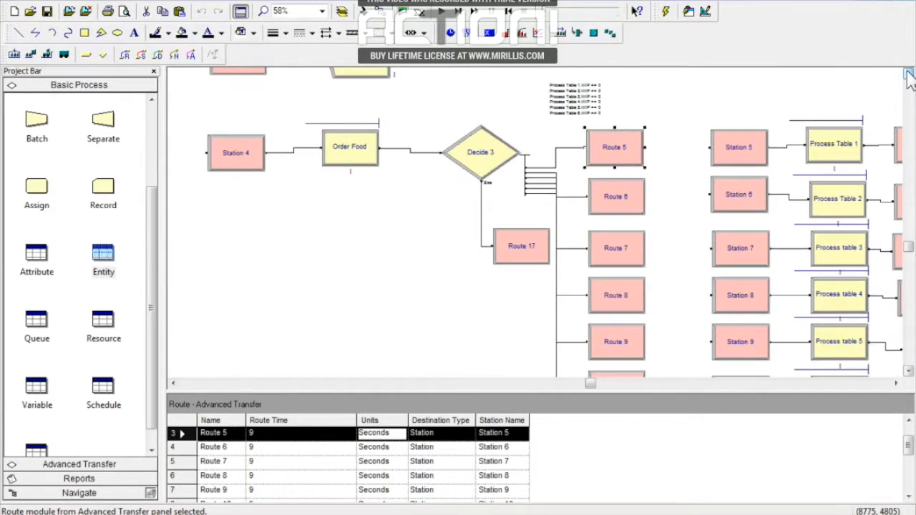
{"action": "double_click", "coordinate": [521, 245]}
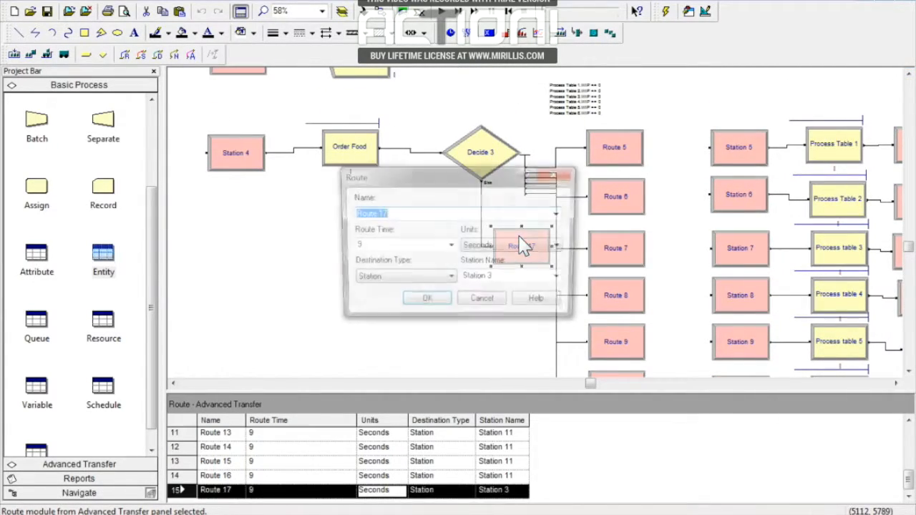
{"action": "left_click", "coordinate": [428, 304]}
Step: Run the simulation with the restaurant floor plan in view
{"action": "scroll", "coordinate": [607, 43], "scroll_direction": "up", "scroll_amount": 2}
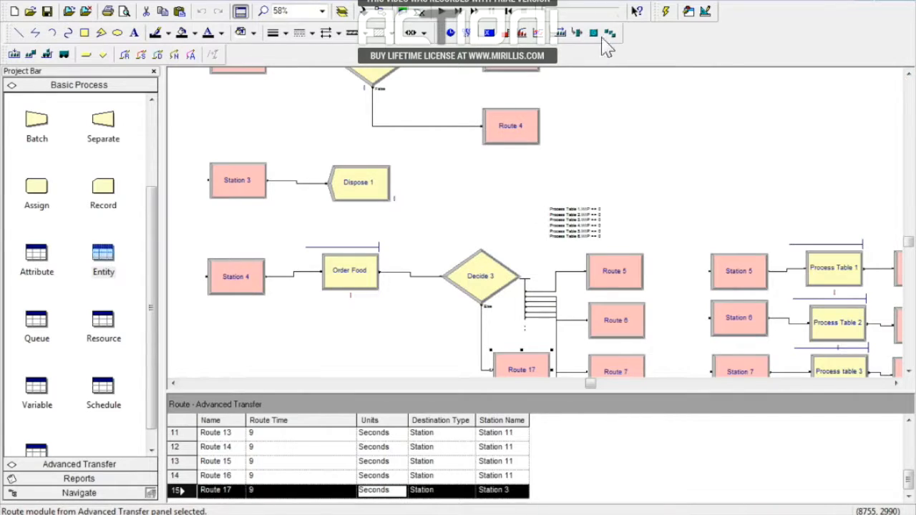
{"action": "left_click", "coordinate": [909, 75]}
{"action": "left_click", "coordinate": [909, 74]}
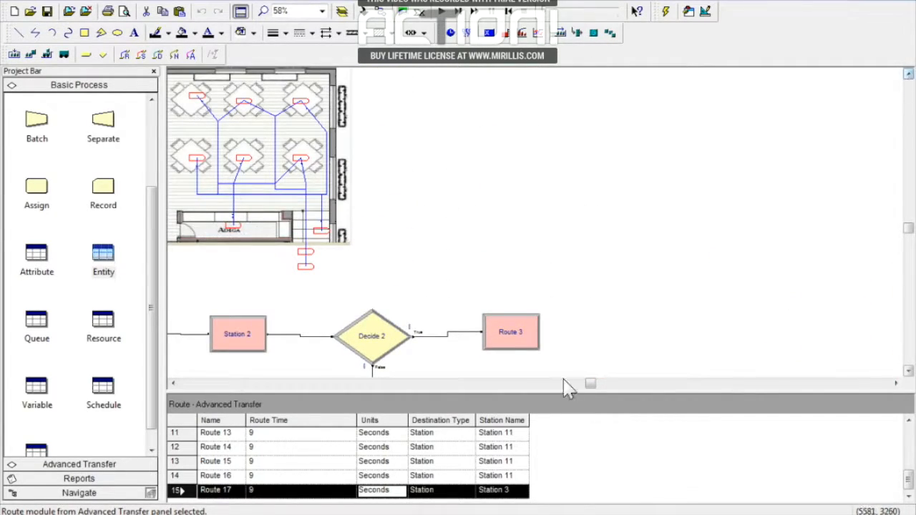
{"action": "left_click_drag", "start_coordinate": [587, 387], "coordinate": [574, 387]}
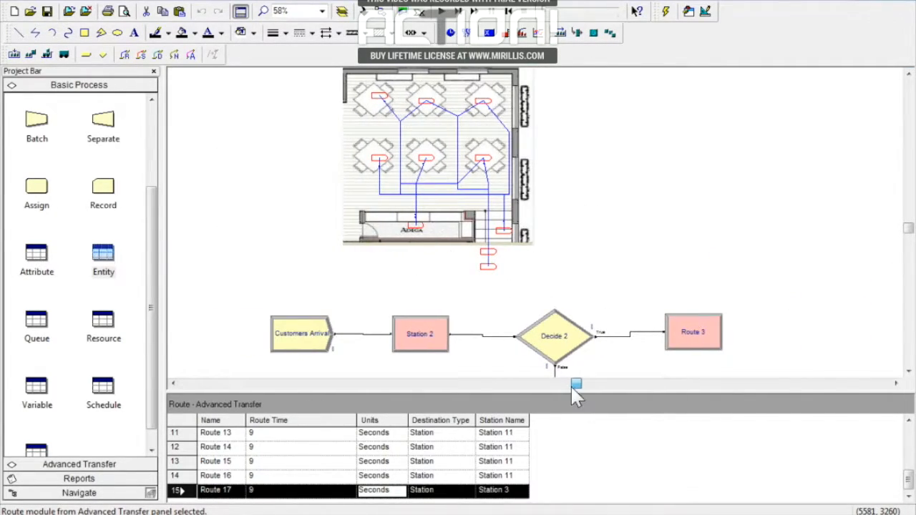
{"action": "left_click", "coordinate": [909, 75]}
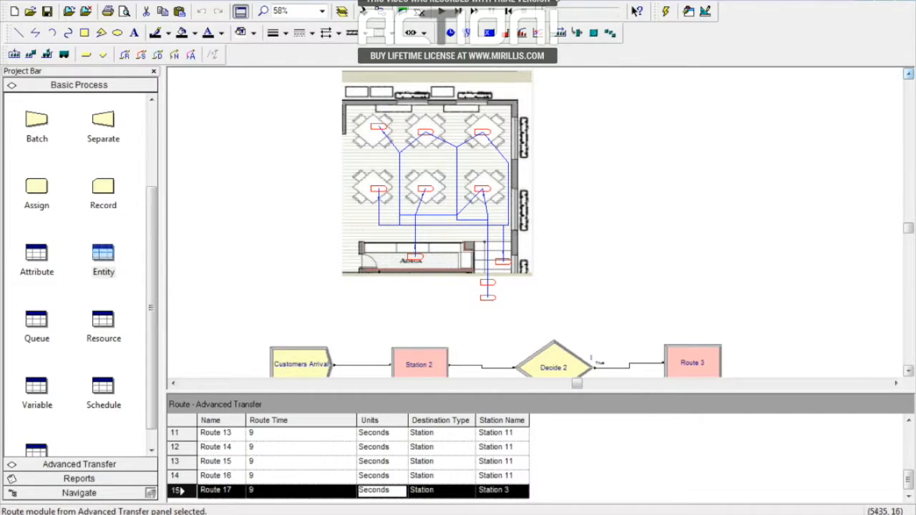
{"action": "left_click", "coordinate": [442, 13]}
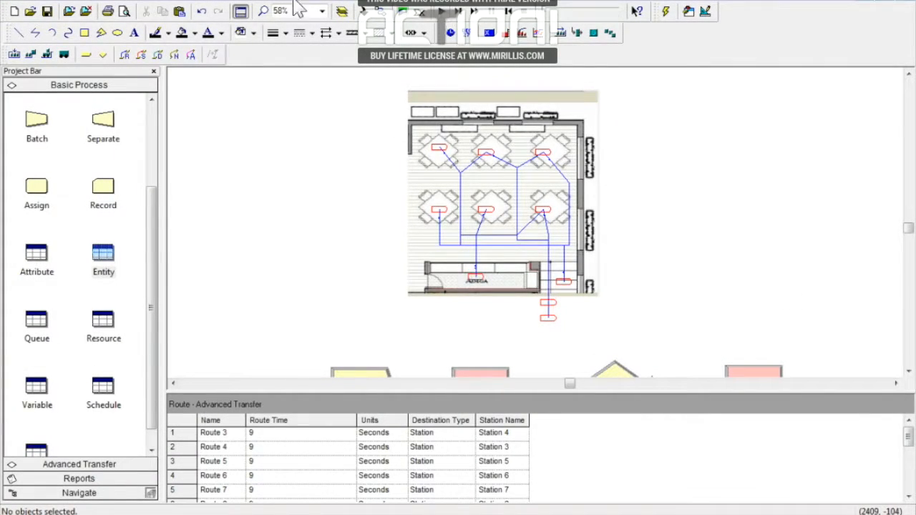
Step: Set the base time units in the run setup's replication parameters to Minutes
{"action": "left_click", "coordinate": [909, 372]}
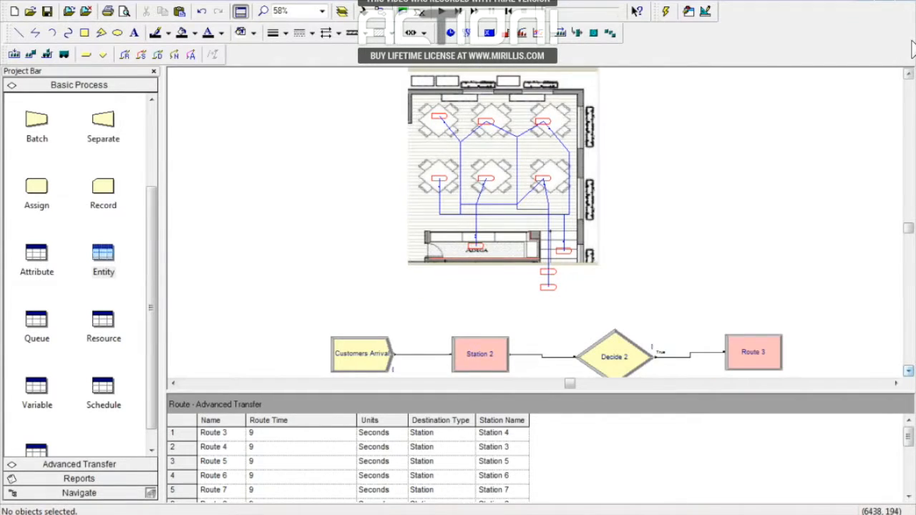
{"action": "left_click", "coordinate": [907, 75]}
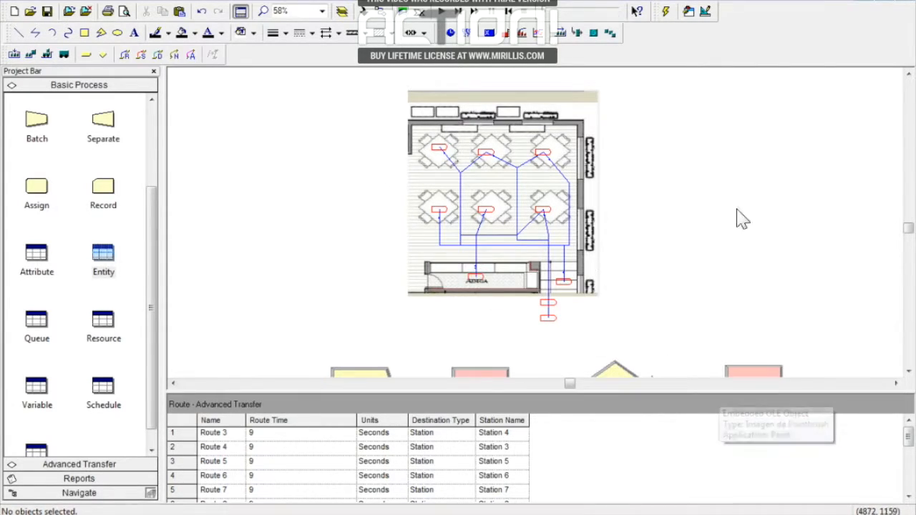
{"action": "left_click", "coordinate": [219, 1]}
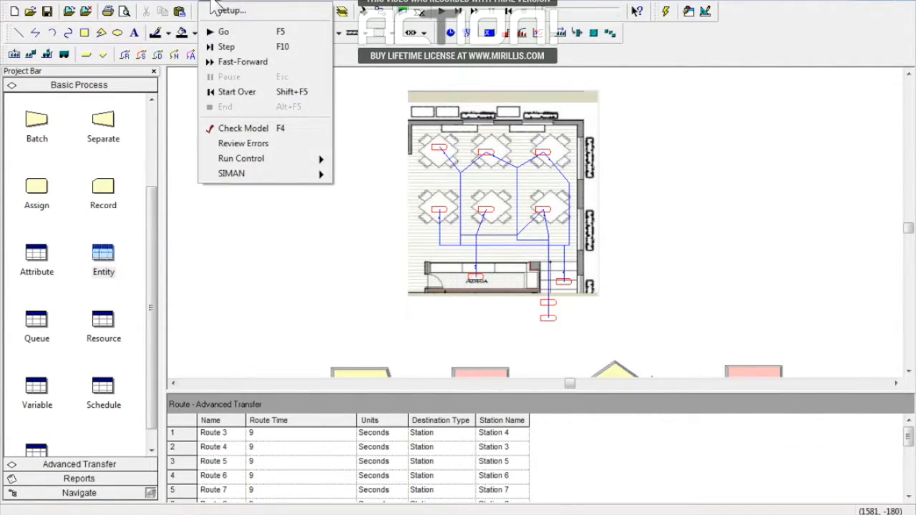
{"action": "left_click", "coordinate": [224, 13]}
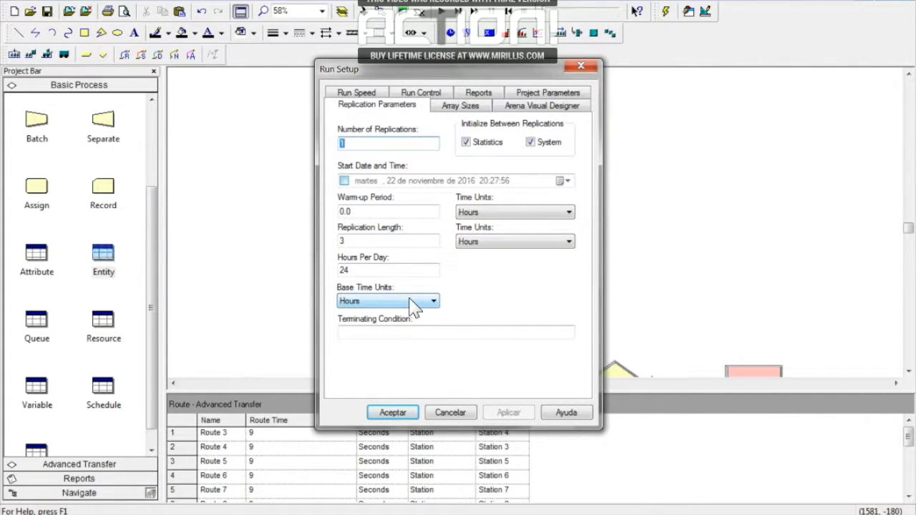
{"action": "left_click", "coordinate": [377, 301]}
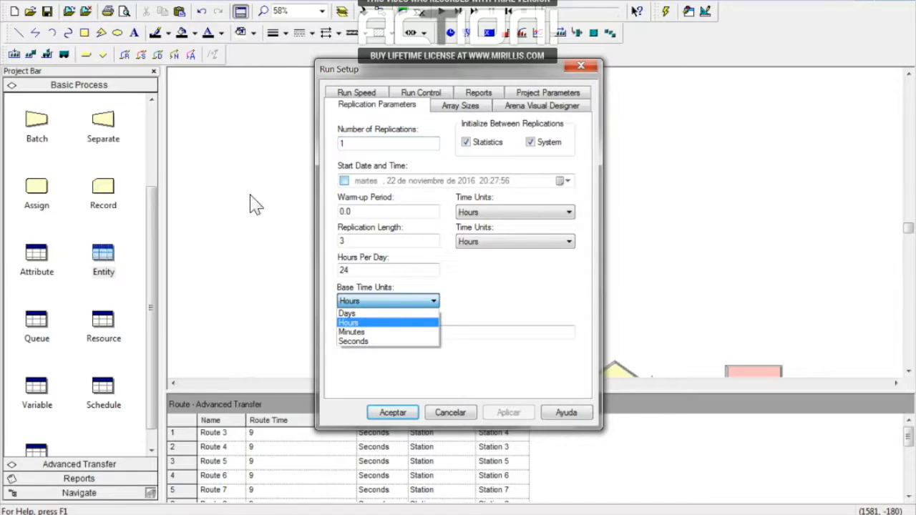
{"action": "left_click", "coordinate": [358, 333]}
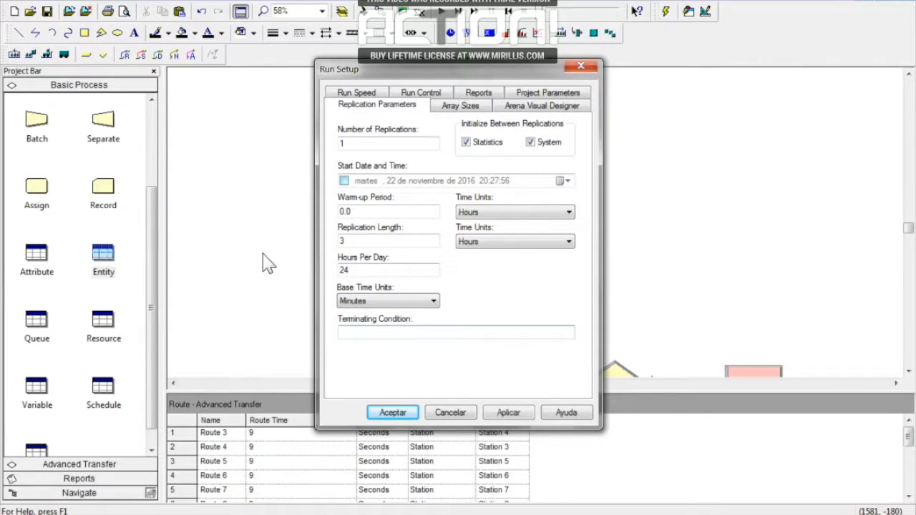
{"action": "left_click", "coordinate": [393, 413]}
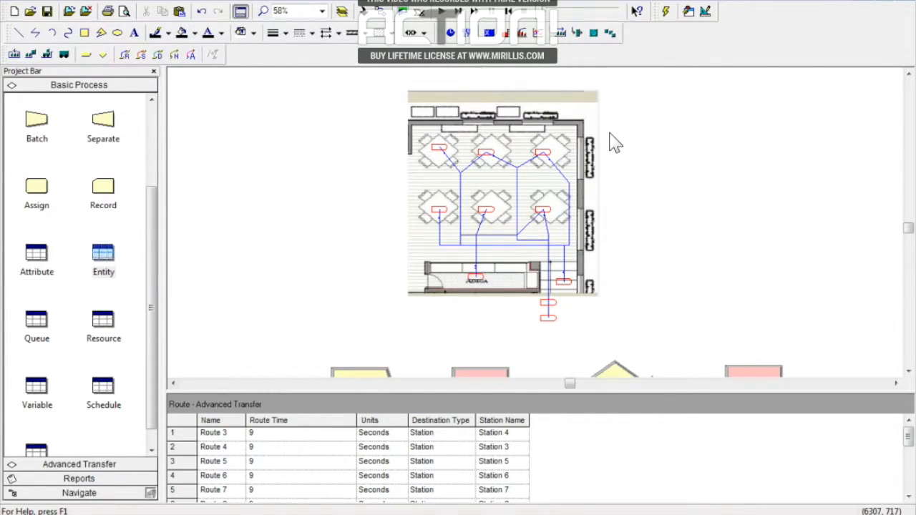
Step: Run the animated simulation with the new base time units, watch customers on the floor plan, and end the run
{"action": "left_click_drag", "start_coordinate": [909, 228], "coordinate": [911, 232]}
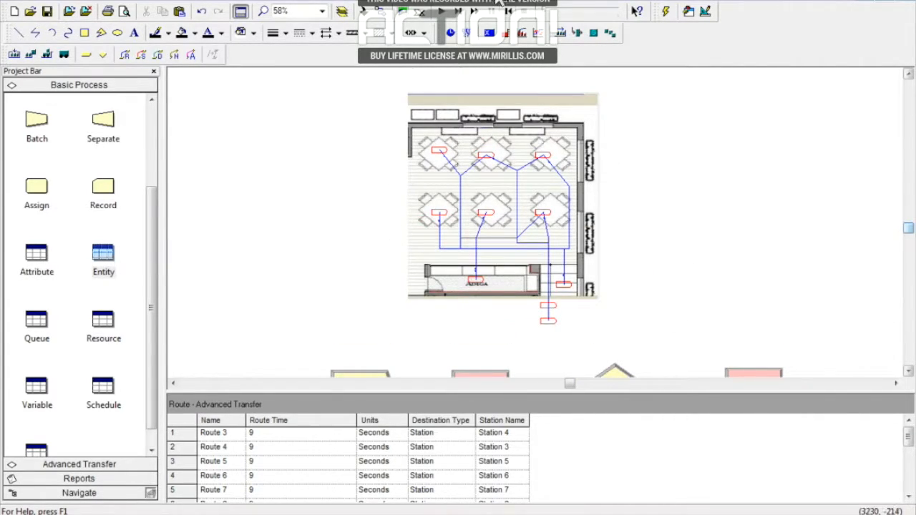
{"action": "left_click", "coordinate": [443, 13]}
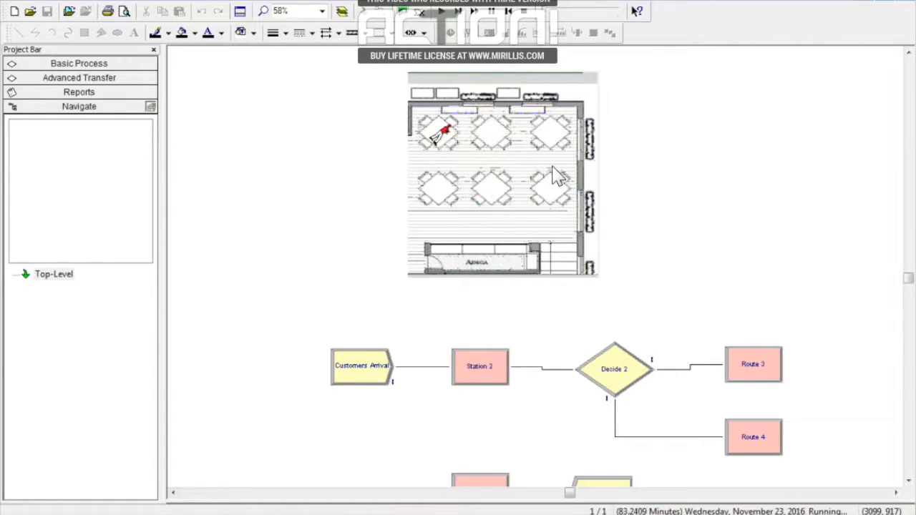
{"action": "left_click", "coordinate": [526, 11]}
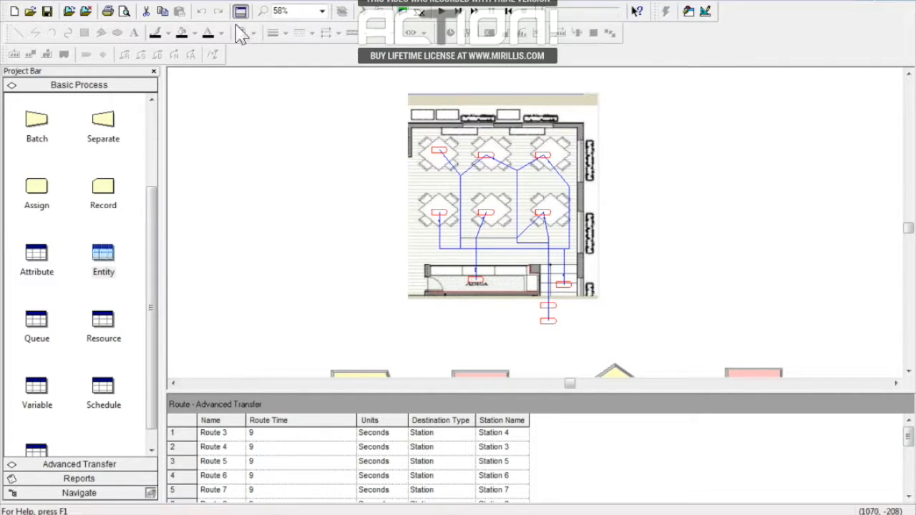
{"action": "left_click", "coordinate": [258, 231]}
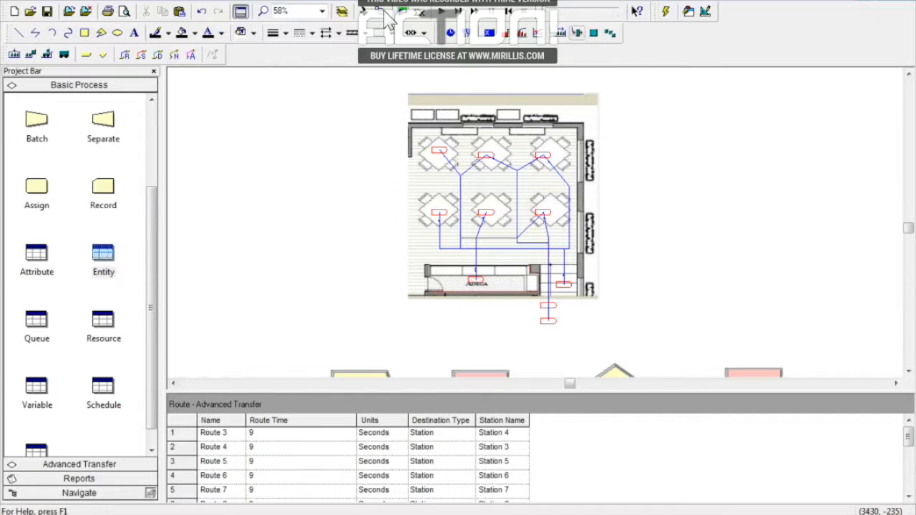
Step: Start a new resource picture and delete its Idle, Inactive and Failed states, keeping only Busy
{"action": "left_click", "coordinate": [578, 39]}
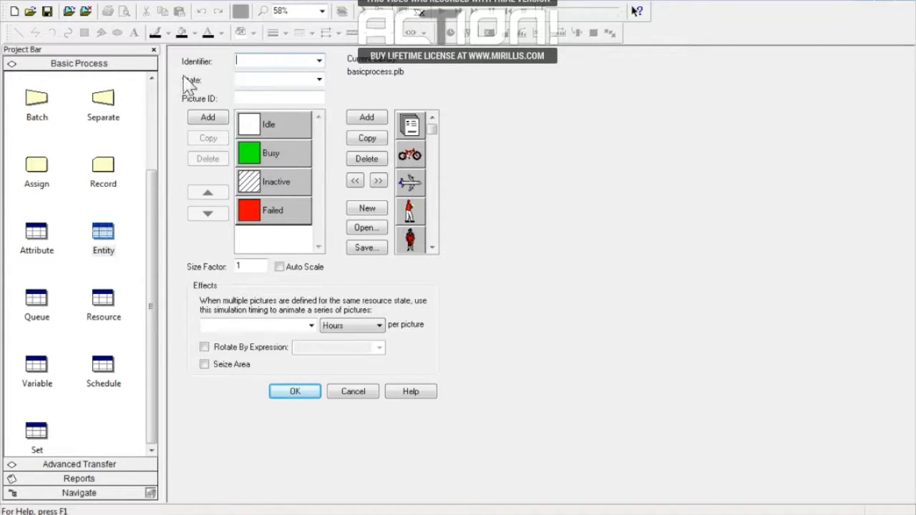
{"action": "left_click", "coordinate": [268, 127]}
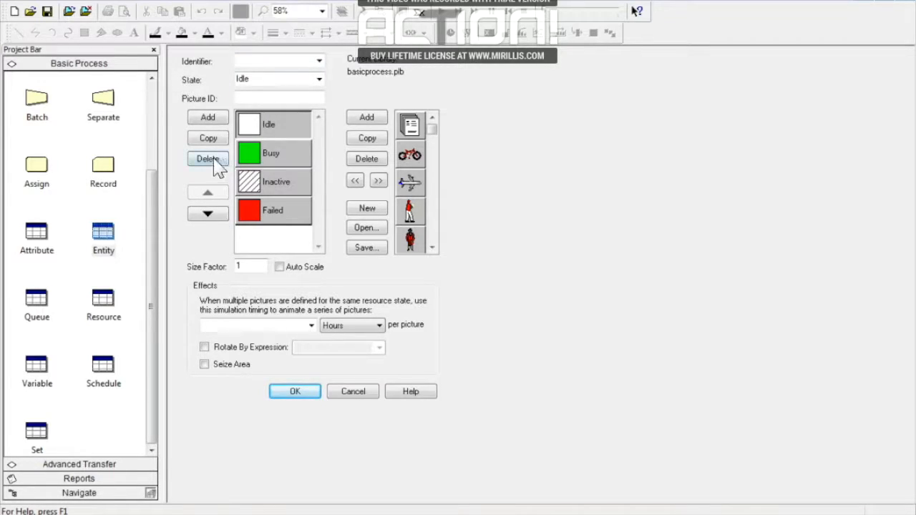
{"action": "left_click", "coordinate": [210, 159]}
{"action": "left_click", "coordinate": [271, 153]}
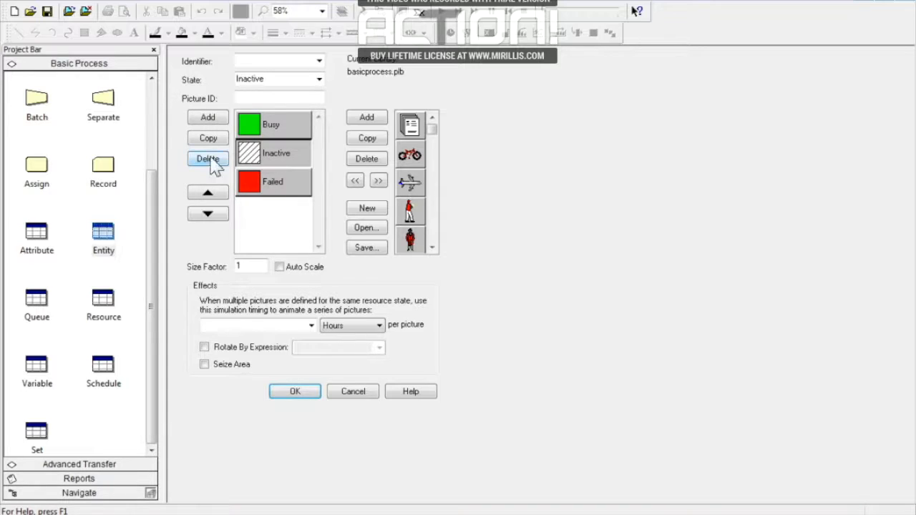
{"action": "left_click", "coordinate": [210, 159]}
{"action": "left_click", "coordinate": [266, 154]}
{"action": "left_click", "coordinate": [257, 158]}
{"action": "left_click", "coordinate": [214, 161]}
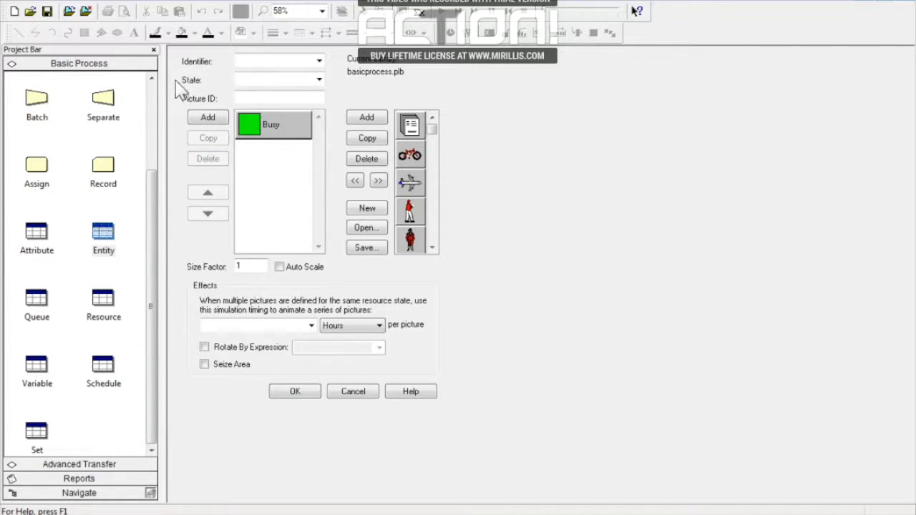
Step: Assign the red circle from the basicprocess.plb picture library to the Busy state
{"action": "left_click", "coordinate": [279, 129]}
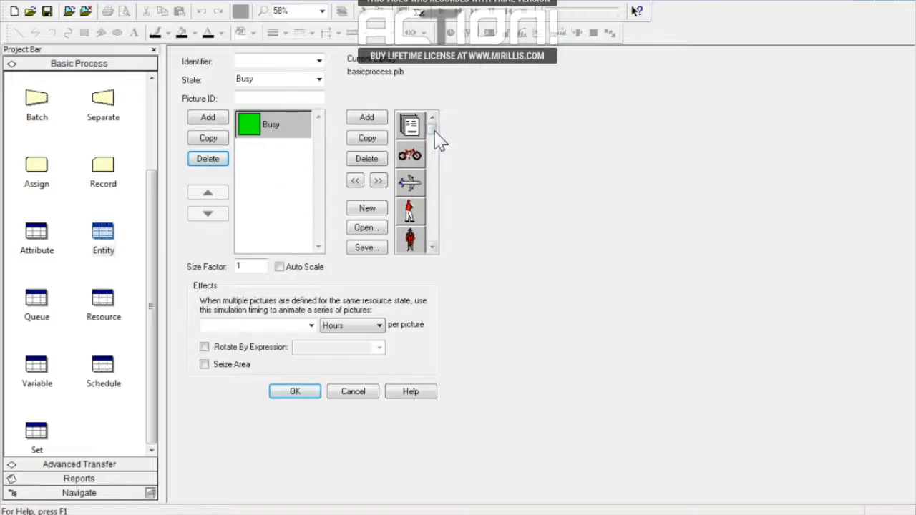
{"action": "left_click_drag", "start_coordinate": [433, 138], "coordinate": [436, 157]}
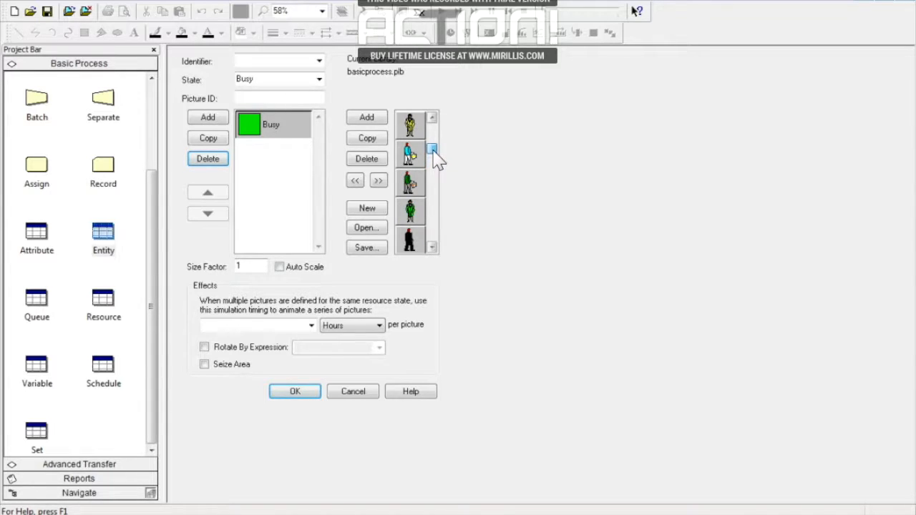
{"action": "left_click_drag", "start_coordinate": [435, 164], "coordinate": [433, 180]}
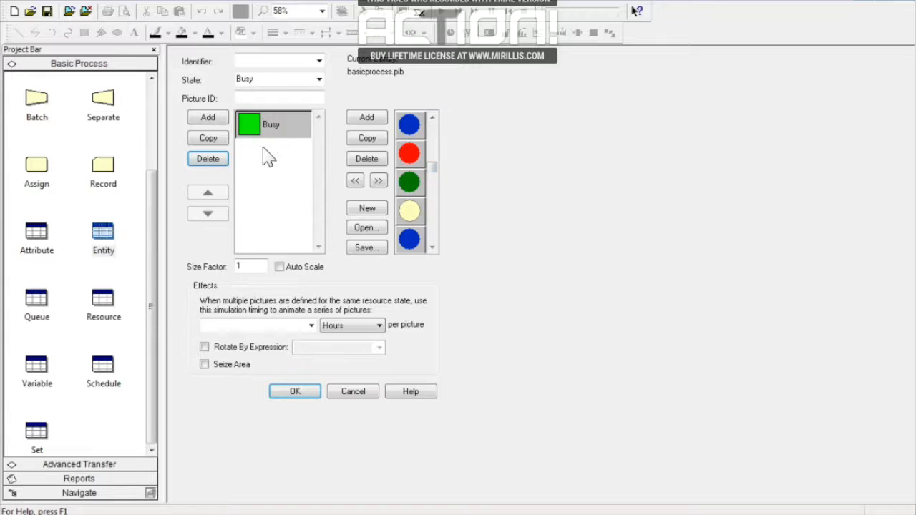
{"action": "left_click", "coordinate": [412, 156]}
{"action": "double_click", "coordinate": [409, 153]}
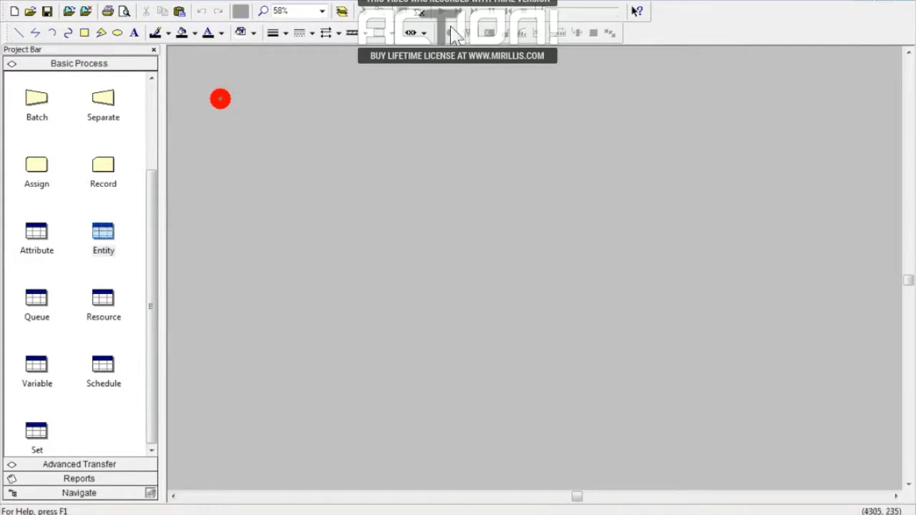
{"action": "left_click", "coordinate": [909, 7]}
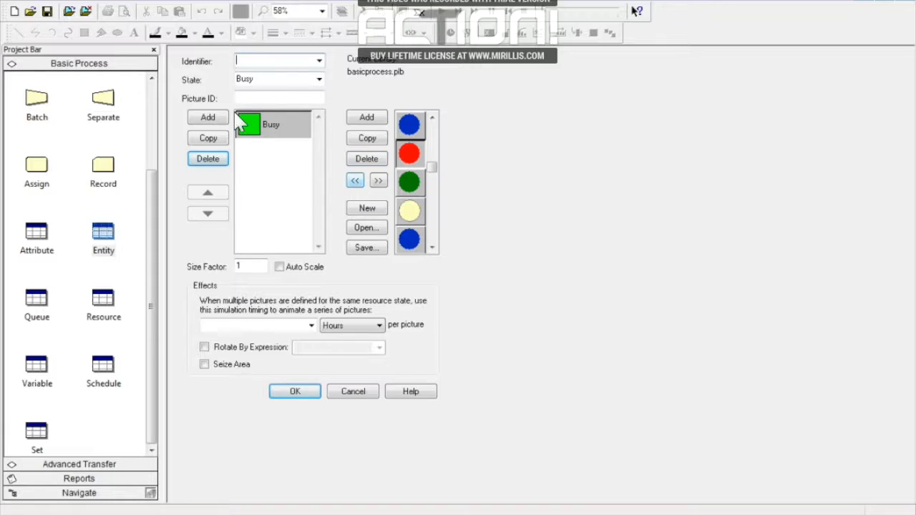
{"action": "left_click", "coordinate": [355, 181]}
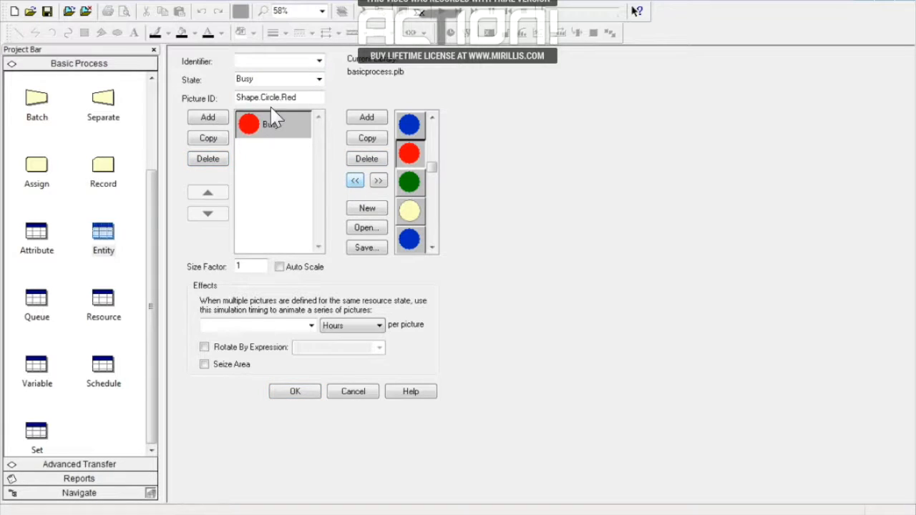
Step: Set the resource picture's identifier to table 1 and cancel saving the modified picture library
{"action": "left_click", "coordinate": [319, 61]}
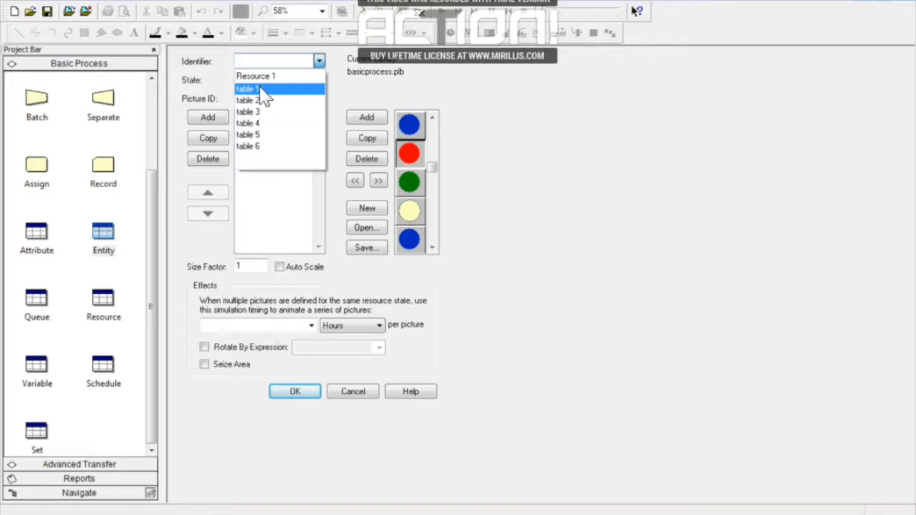
{"action": "left_click", "coordinate": [261, 90]}
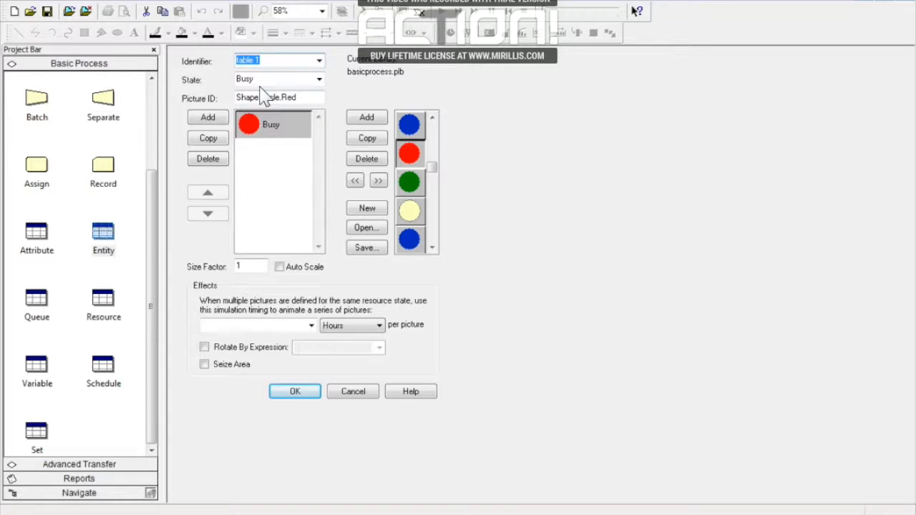
{"action": "left_click", "coordinate": [295, 393]}
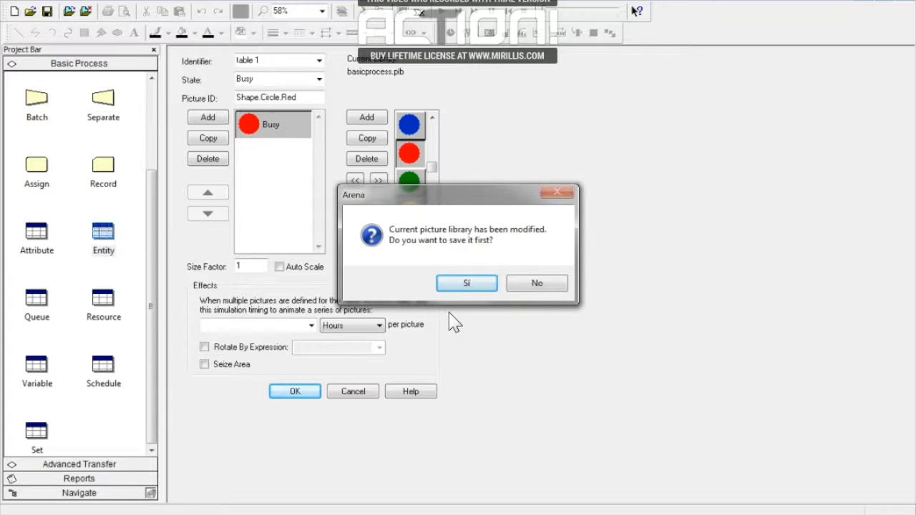
{"action": "left_click", "coordinate": [471, 285]}
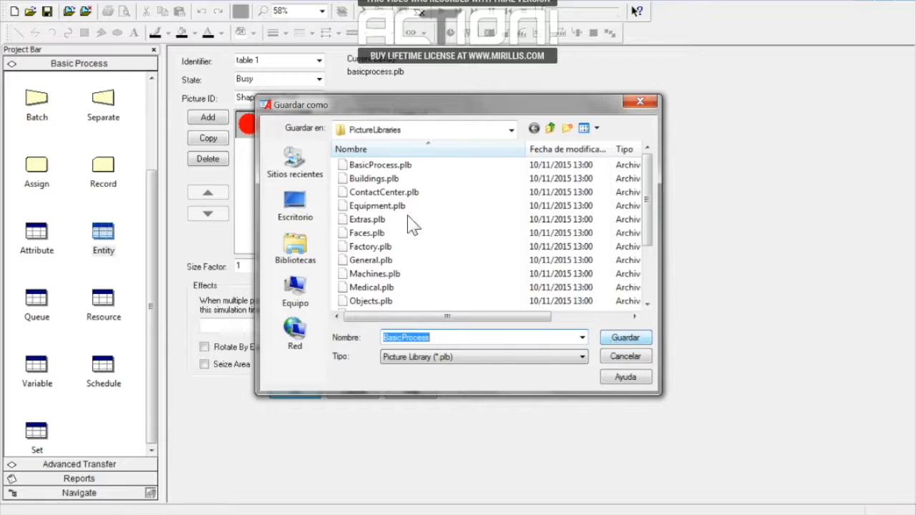
{"action": "left_click", "coordinate": [625, 356]}
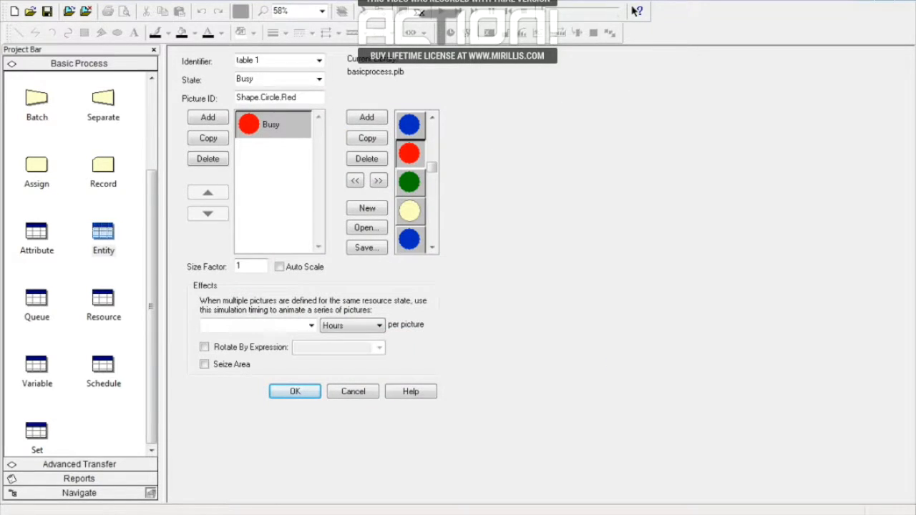
Step: Close the other open model, Model1, without saving its changes and return to the resource picture placement
{"action": "left_click", "coordinate": [864, 2]}
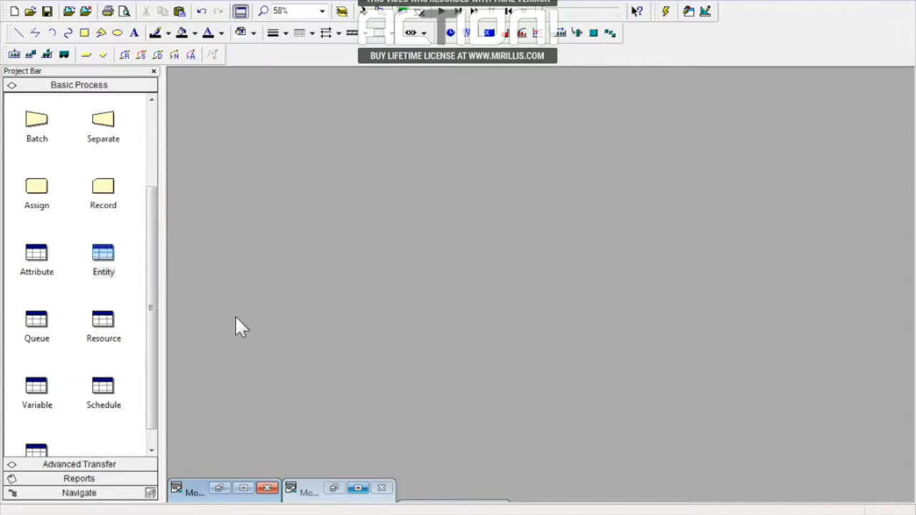
{"action": "left_click", "coordinate": [244, 489]}
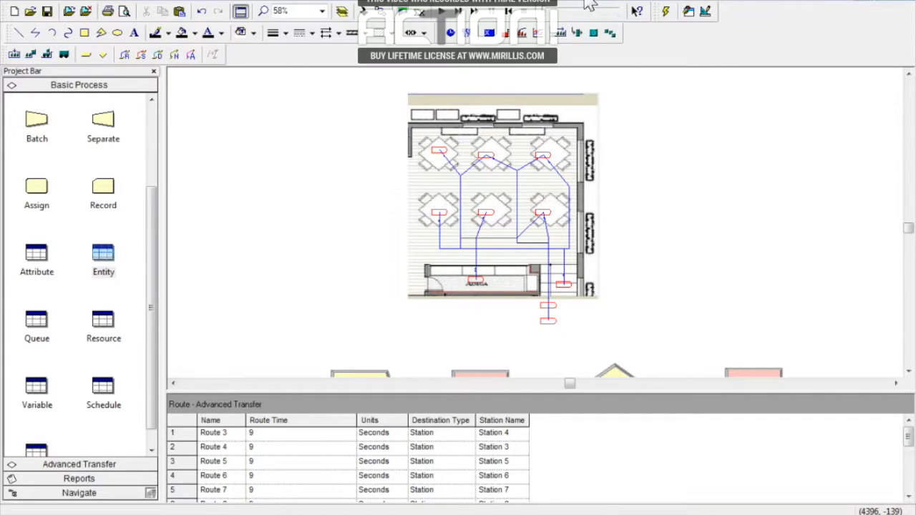
{"action": "left_click", "coordinate": [865, 9]}
{"action": "left_click", "coordinate": [358, 488]}
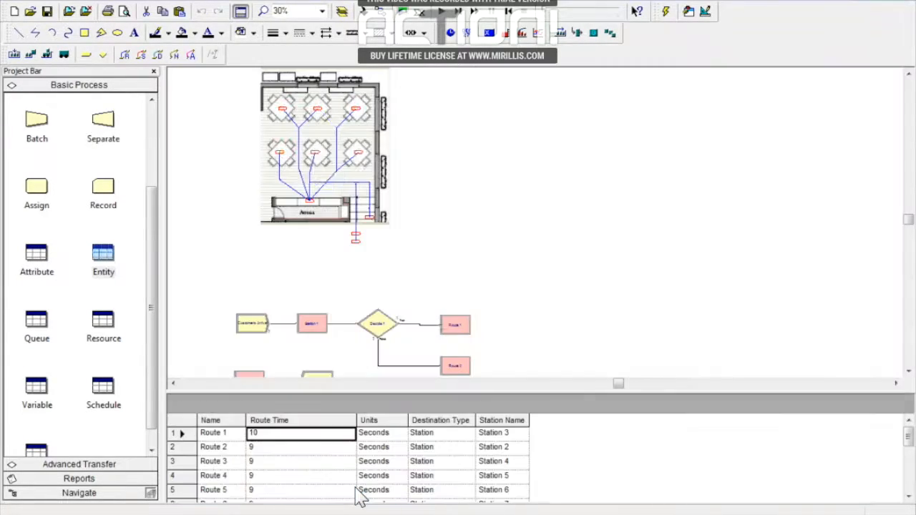
{"action": "left_click", "coordinate": [904, 7]}
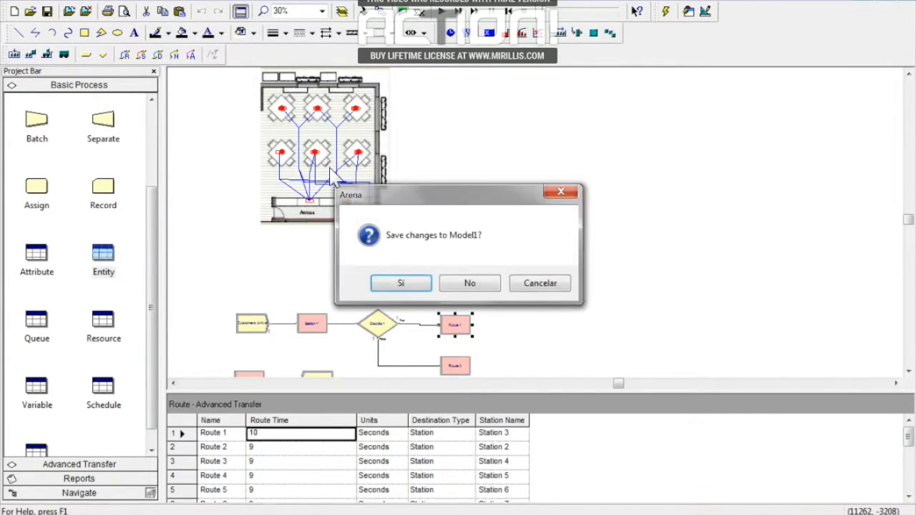
{"action": "left_click", "coordinate": [458, 286]}
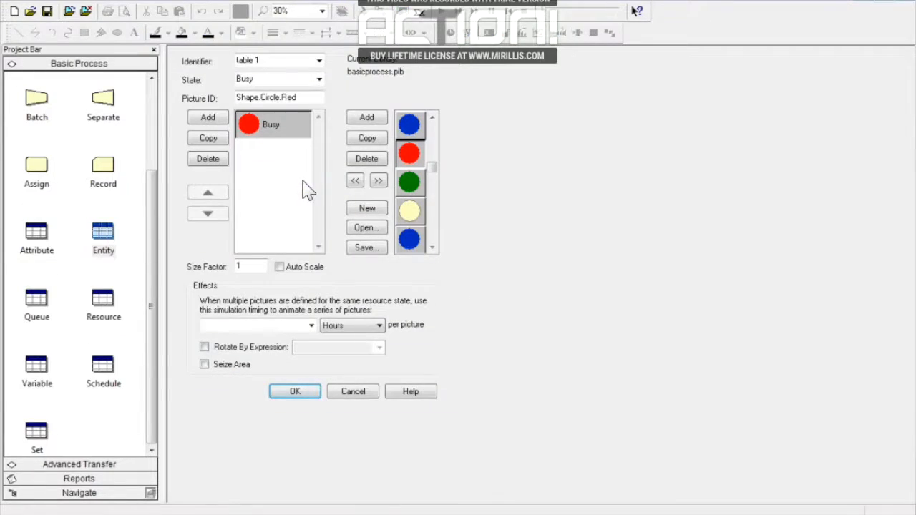
Step: Accept the table 1 resource picture and save the modified picture library as basicprocess1.plb
{"action": "left_click", "coordinate": [288, 395]}
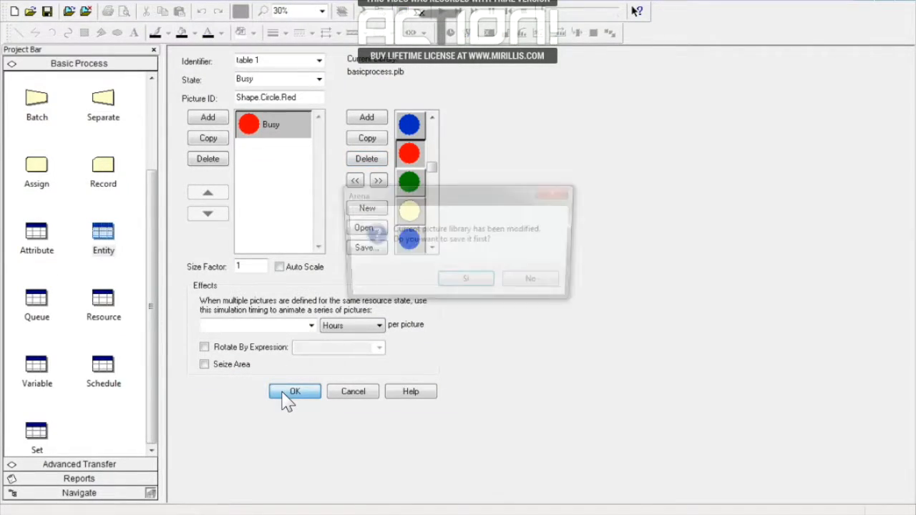
{"action": "left_click", "coordinate": [476, 283]}
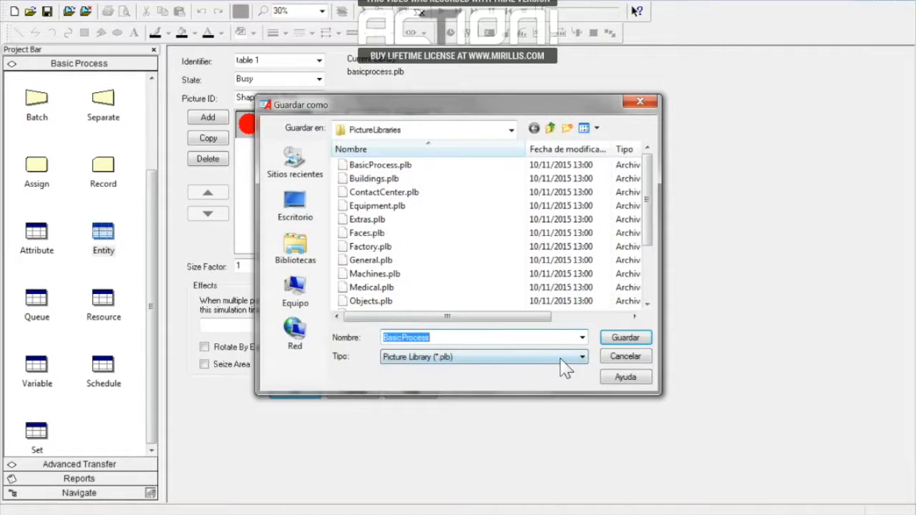
{"action": "left_click", "coordinate": [607, 340]}
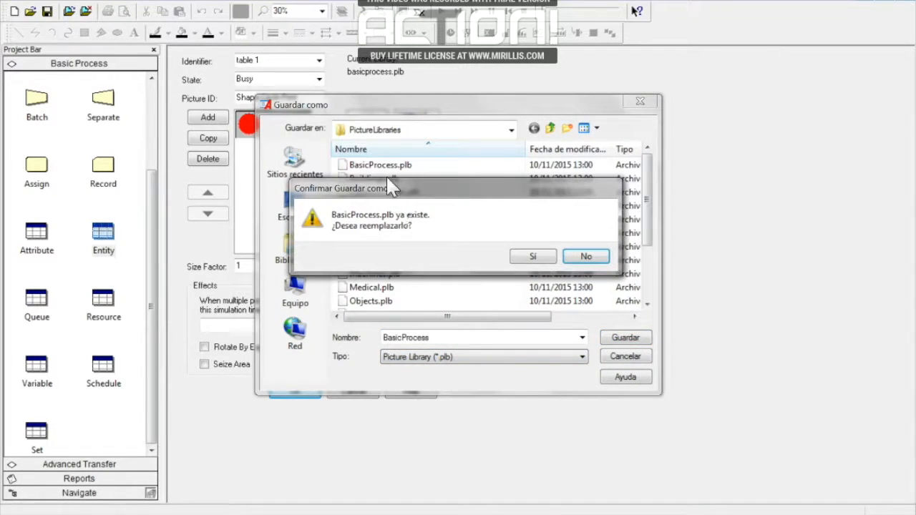
{"action": "left_click", "coordinate": [583, 259]}
{"action": "left_click", "coordinate": [446, 337]}
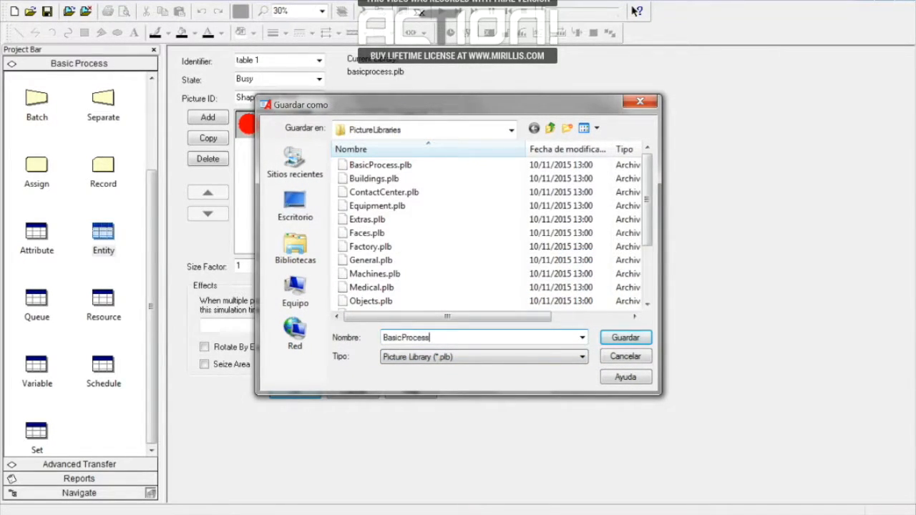
{"action": "left_click", "coordinate": [624, 341]}
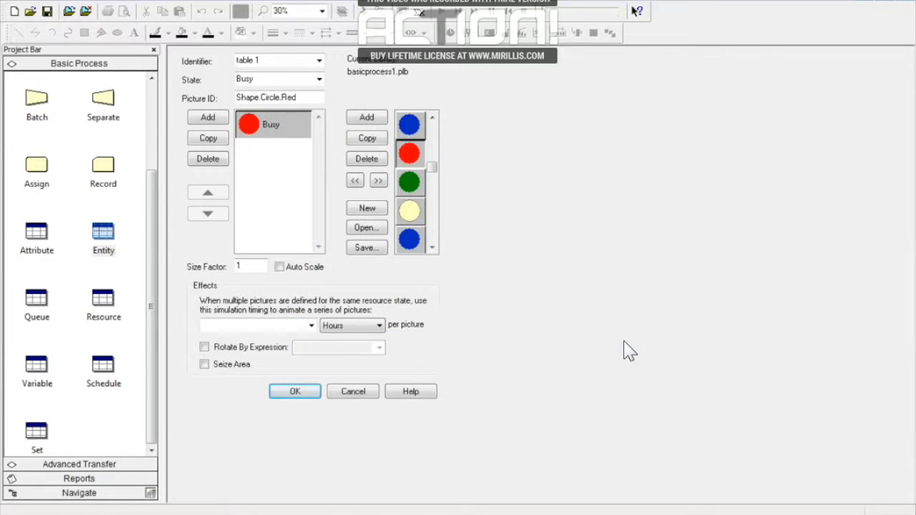
Step: Place the red-circle resource picture on the floor plan's lower-left table and paste a copy onto each of the other five tables
{"action": "left_click", "coordinate": [295, 394]}
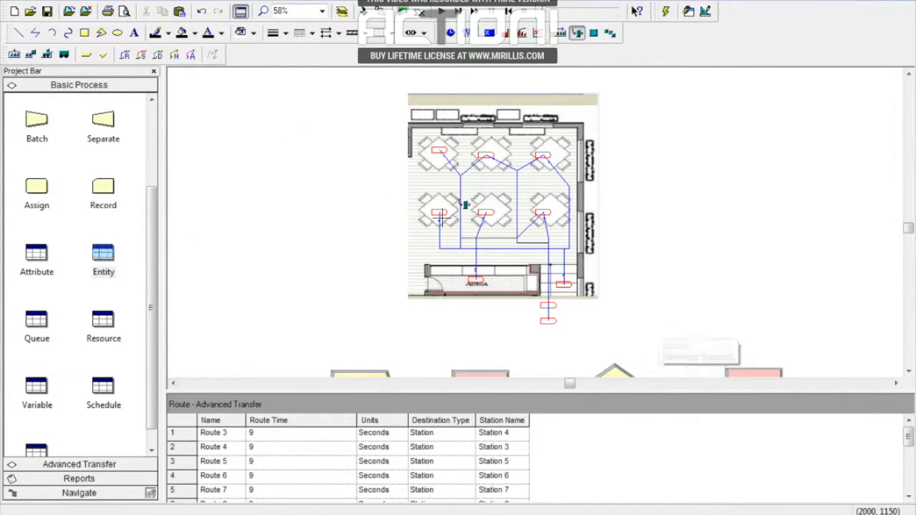
{"action": "left_click", "coordinate": [440, 213]}
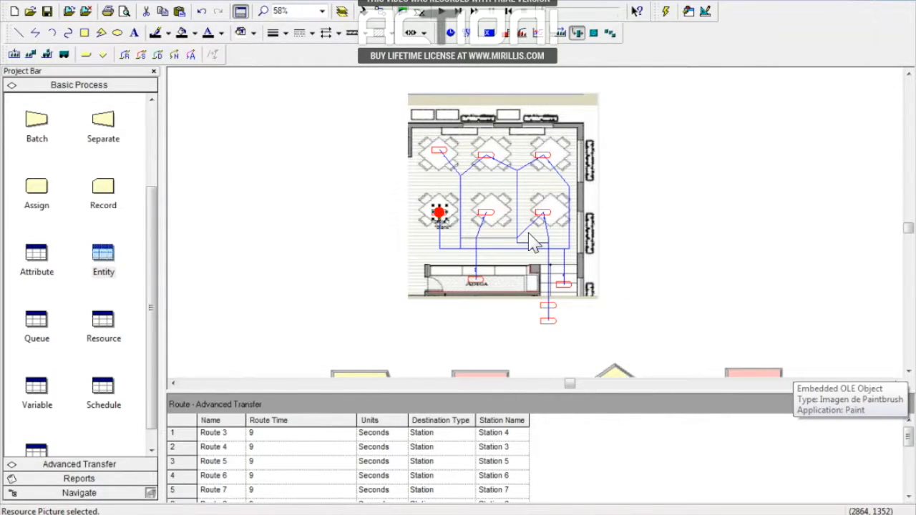
{"action": "left_click", "coordinate": [649, 213]}
{"action": "key", "text": "ctrl+v"}
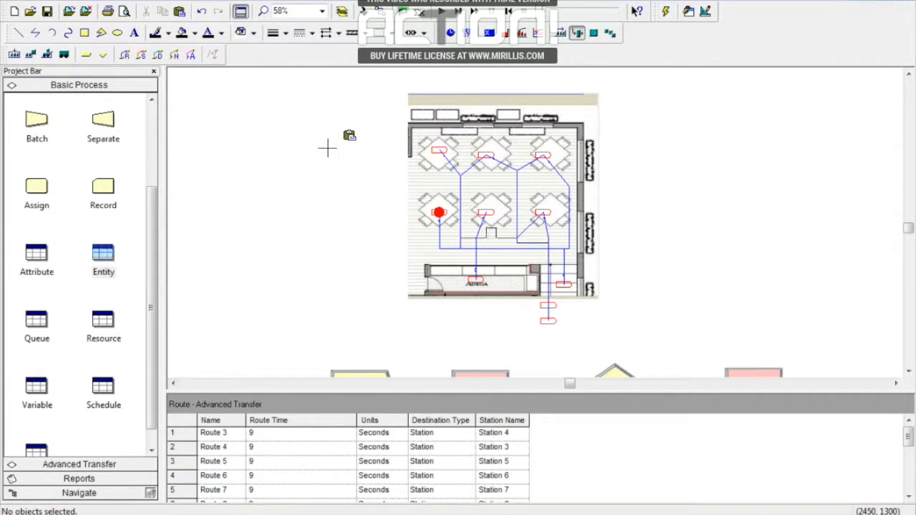
{"action": "left_click", "coordinate": [489, 212]}
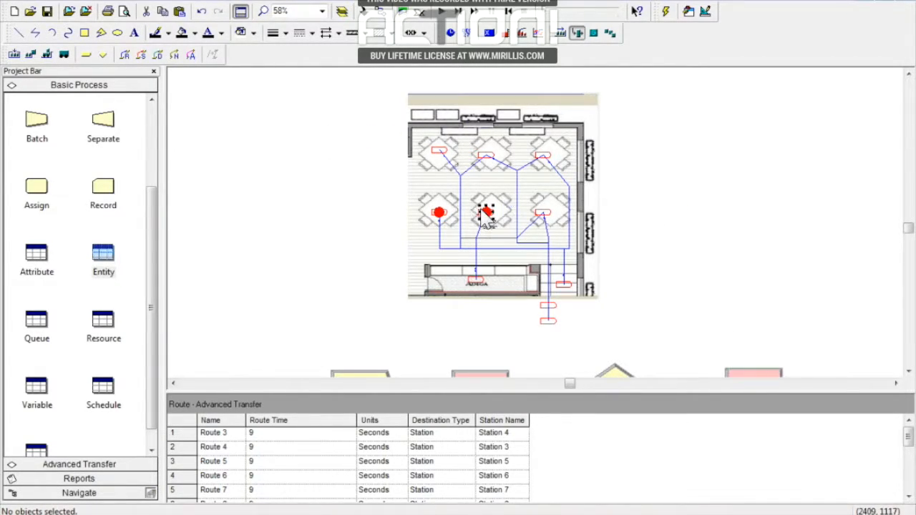
{"action": "key", "text": "ctrl+v"}
{"action": "left_click", "coordinate": [541, 208]}
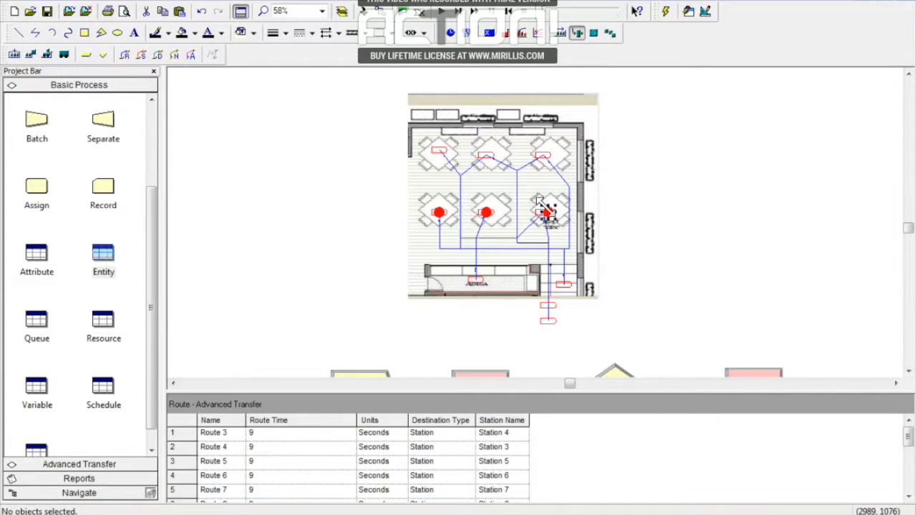
{"action": "key", "text": "ctrl+v"}
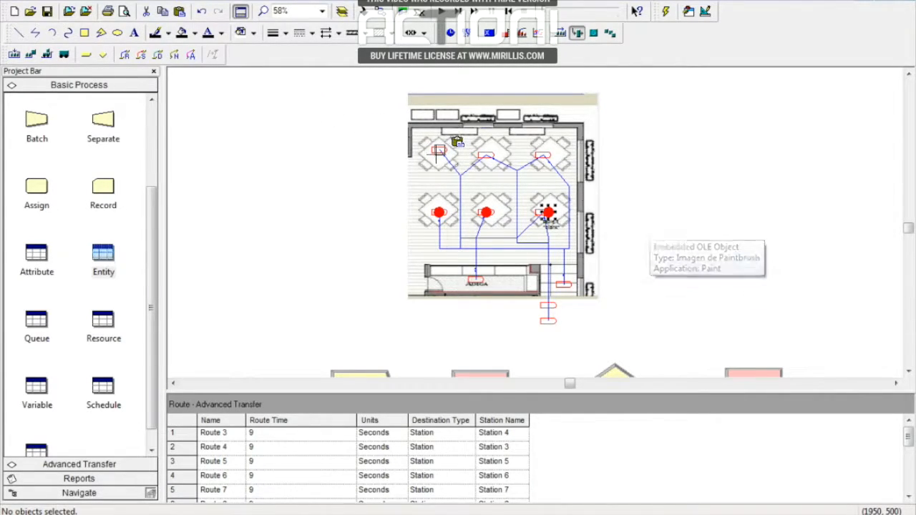
{"action": "left_click", "coordinate": [438, 153]}
{"action": "key", "text": "ctrl+v"}
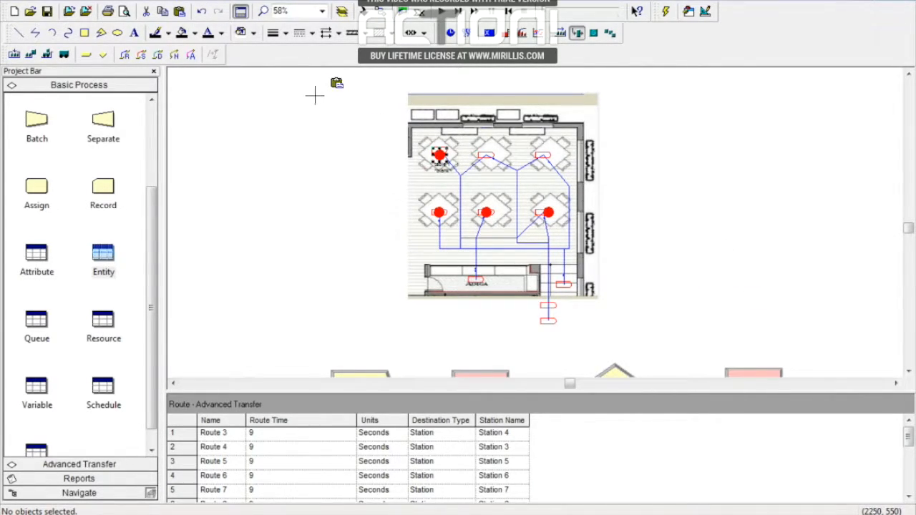
{"action": "left_click", "coordinate": [490, 153]}
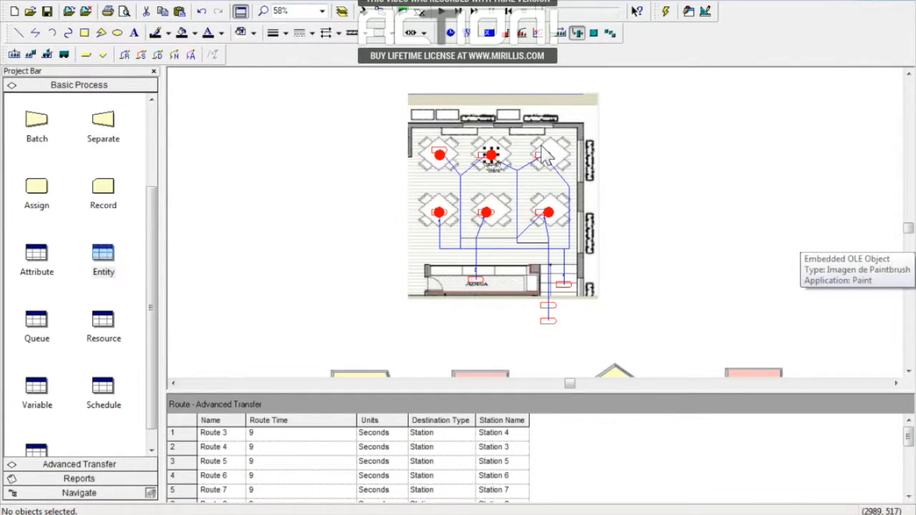
{"action": "key", "text": "ctrl+v"}
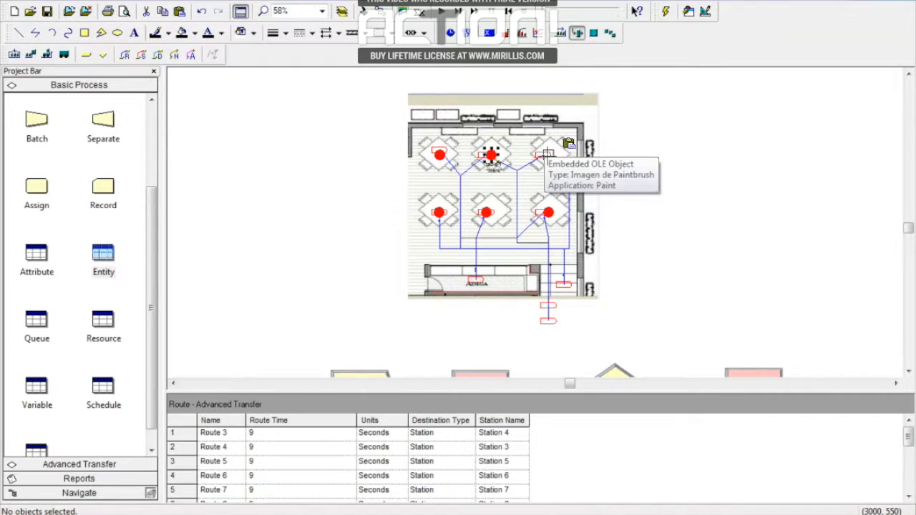
{"action": "left_click", "coordinate": [548, 154]}
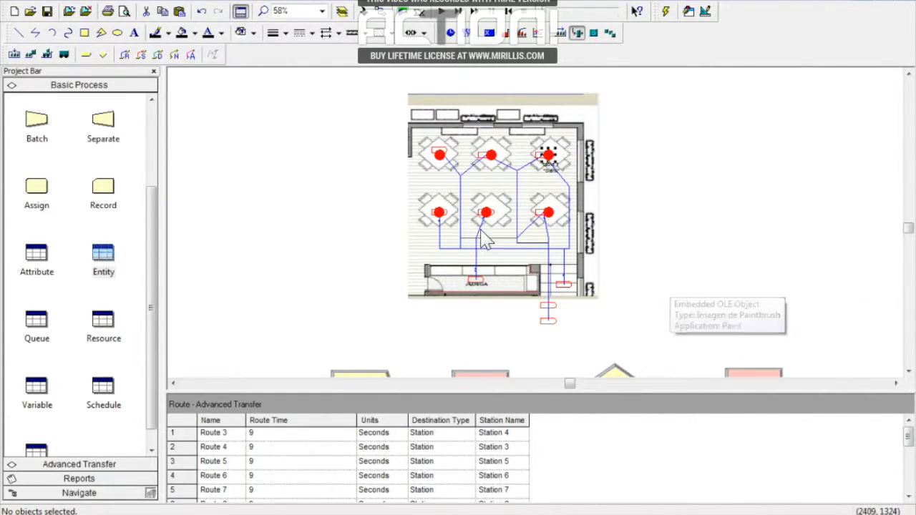
Step: Set the identifier of the resource picture on the upper-left table to table 2
{"action": "double_click", "coordinate": [439, 156]}
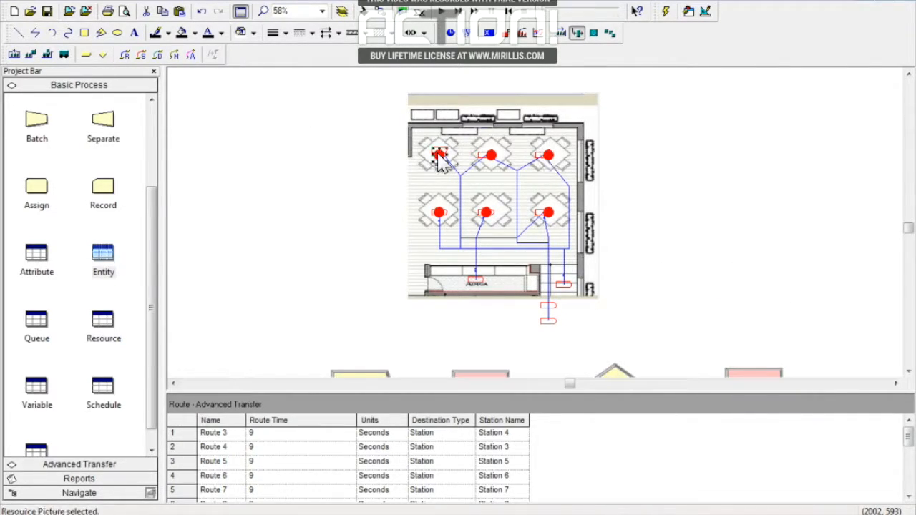
{"action": "key", "text": "alt+Down"}
{"action": "key", "text": "Up"}
{"action": "key", "text": "Down"}
{"action": "key", "text": "Down"}
{"action": "key", "text": "Return"}
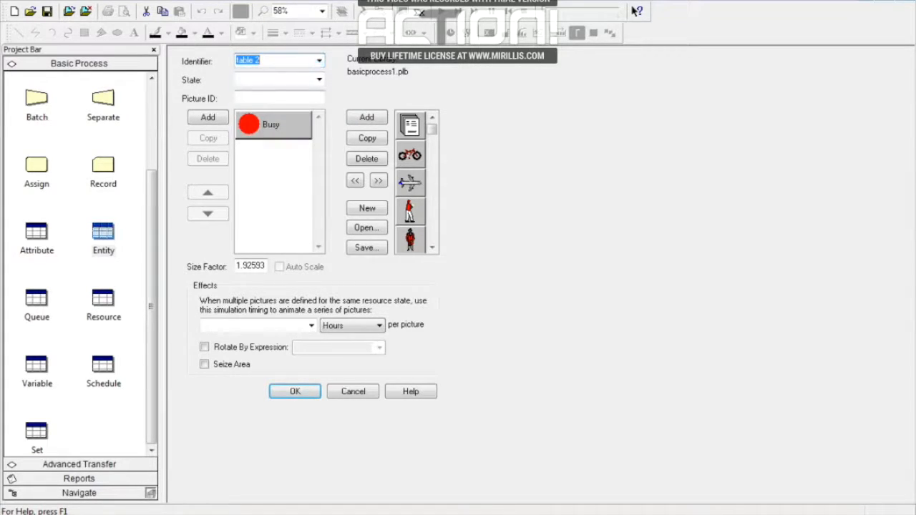
{"action": "left_click", "coordinate": [286, 393]}
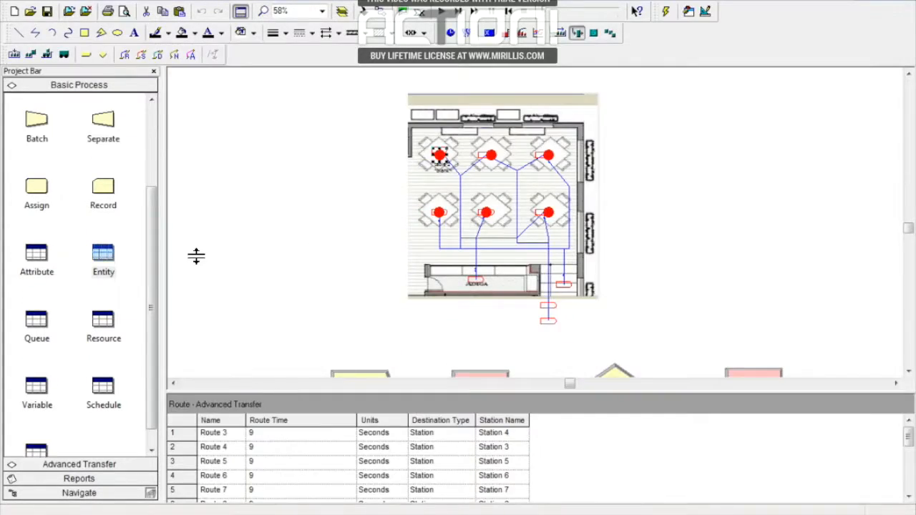
Step: Set the identifier of the resource picture on the lower-middle table to table 3
{"action": "double_click", "coordinate": [488, 216]}
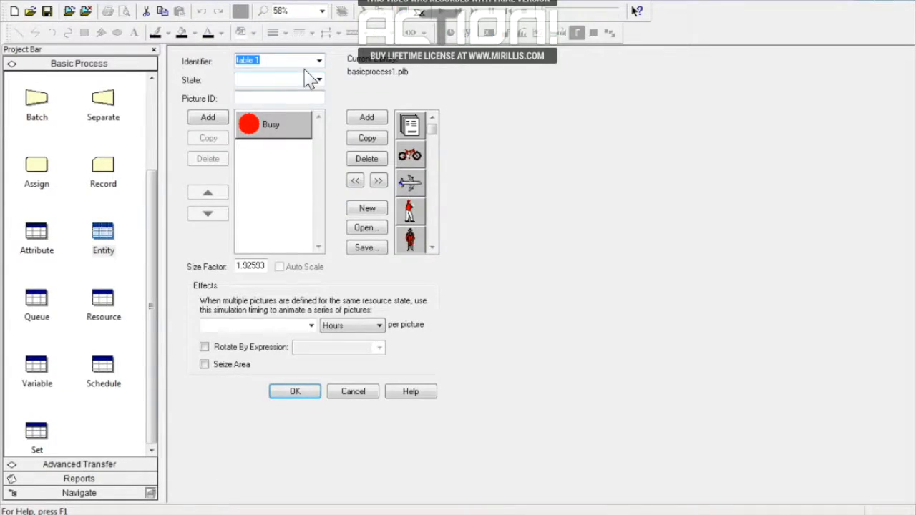
{"action": "left_click", "coordinate": [319, 61]}
{"action": "key", "text": "Up"}
{"action": "key", "text": "Down"}
{"action": "key", "text": "Down"}
{"action": "key", "text": "Down"}
{"action": "key", "text": "Return"}
{"action": "left_click", "coordinate": [294, 392]}
Step: Set the identifier of the resource picture on the upper-middle table to table 4
{"action": "double_click", "coordinate": [491, 156]}
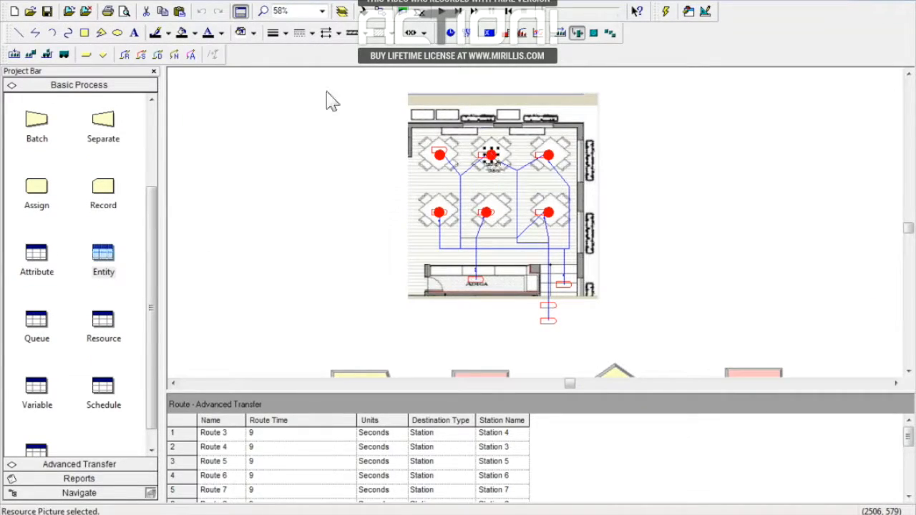
{"action": "key", "text": "alt+Down"}
{"action": "key", "text": "Down"}
{"action": "key", "text": "Down"}
{"action": "key", "text": "Down"}
{"action": "key", "text": "Return"}
{"action": "left_click", "coordinate": [317, 79]}
{"action": "left_click", "coordinate": [317, 79]}
{"action": "key", "text": "Return"}
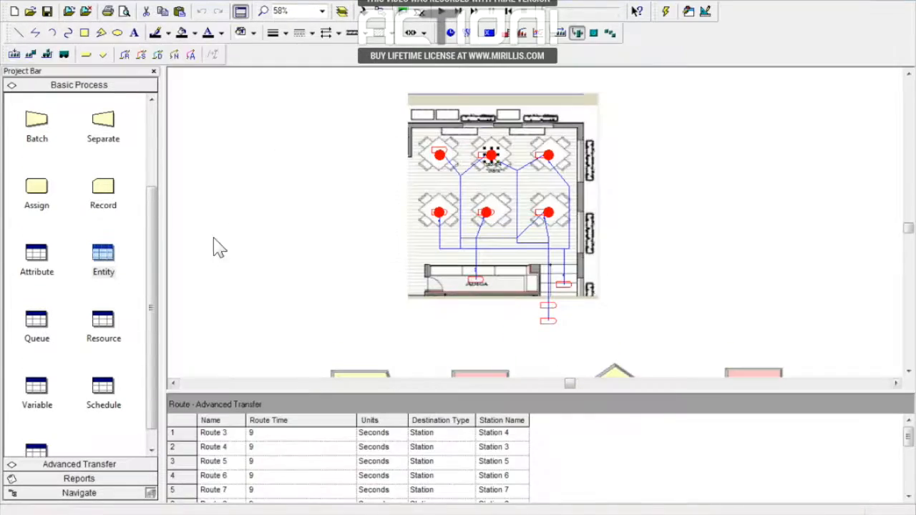
Step: Set the identifier of the resource picture on the lower-right table to table 5
{"action": "left_click", "coordinate": [551, 214]}
{"action": "double_click", "coordinate": [556, 219]}
{"action": "key", "text": "alt+Down"}
{"action": "left_click", "coordinate": [252, 133]}
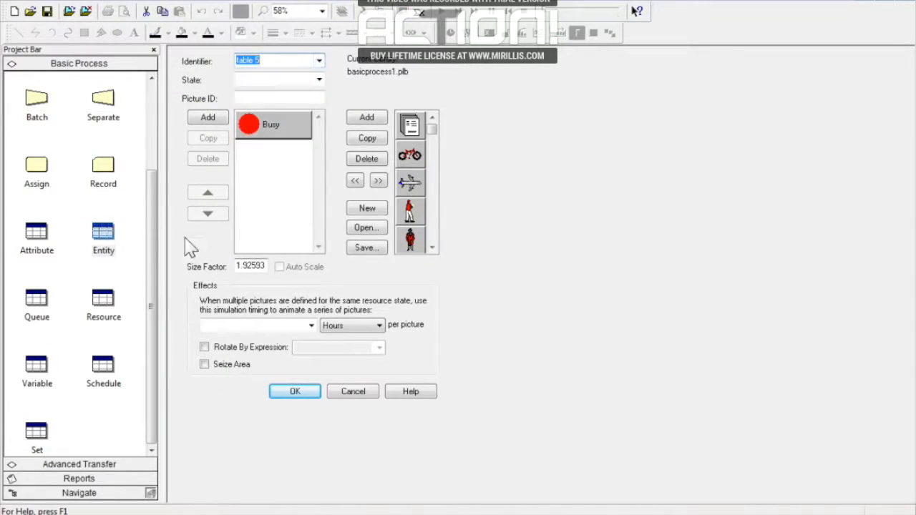
{"action": "left_click", "coordinate": [293, 391]}
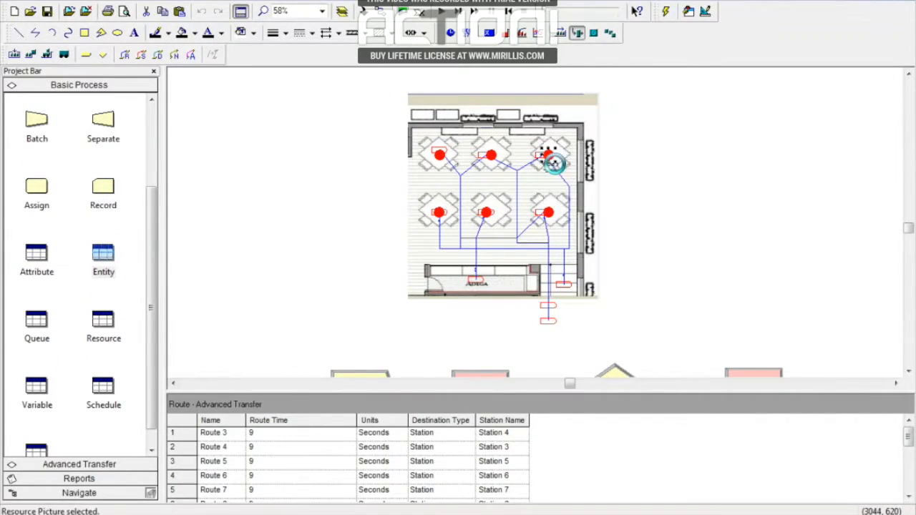
Step: Set the identifier of the resource picture on the upper-right table to table 6 and clear the selection
{"action": "double_click", "coordinate": [551, 166]}
{"action": "key", "text": "alt+Down"}
{"action": "key", "text": "Down"}
{"action": "key", "text": "Down"}
{"action": "key", "text": "Down"}
{"action": "key", "text": "Down"}
{"action": "key", "text": "Down"}
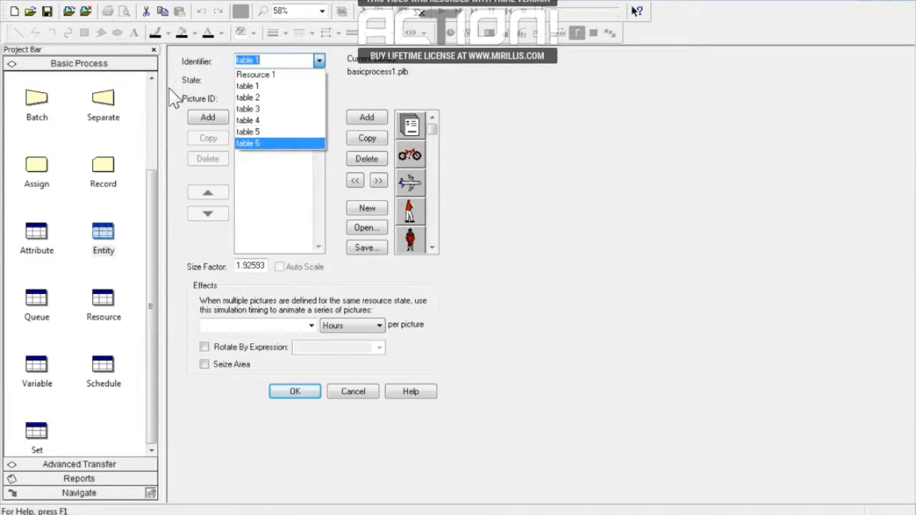
{"action": "left_click", "coordinate": [253, 145]}
{"action": "left_click", "coordinate": [294, 393]}
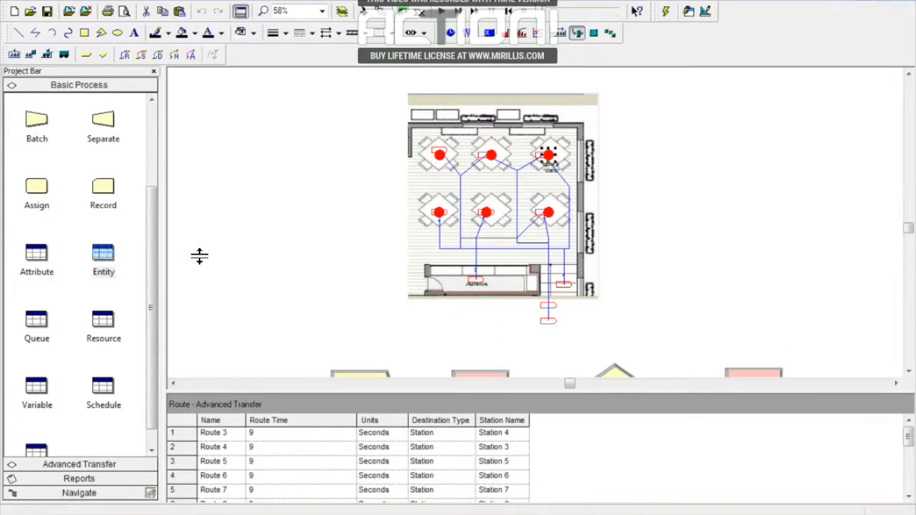
{"action": "left_click", "coordinate": [673, 174]}
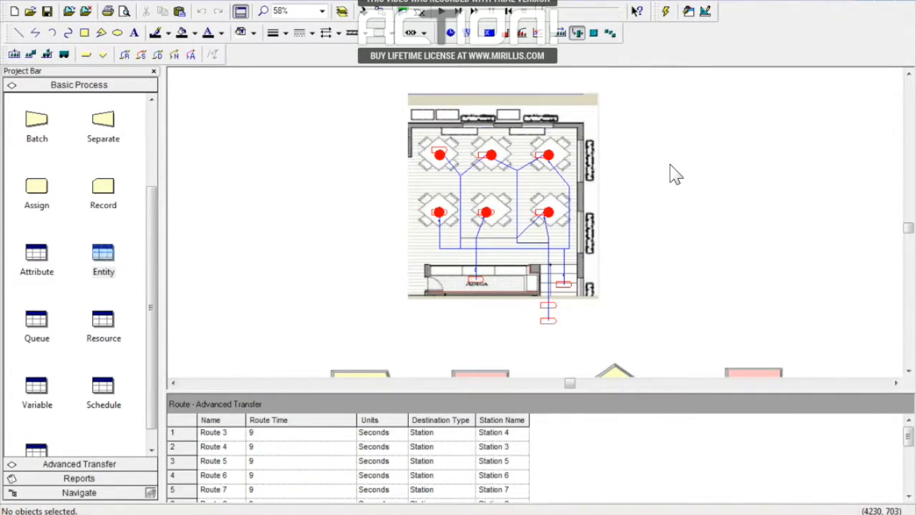
Step: Run the simulation, speed up the animation while watching the tables' occupancy, decline the results report, and end the run
{"action": "left_click", "coordinate": [441, 14]}
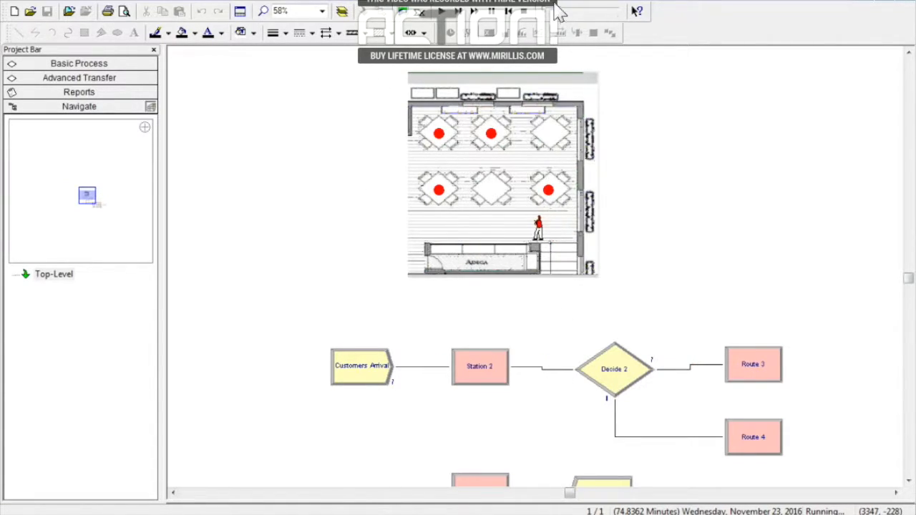
{"action": "left_click_drag", "start_coordinate": [544, 10], "coordinate": [562, 10]}
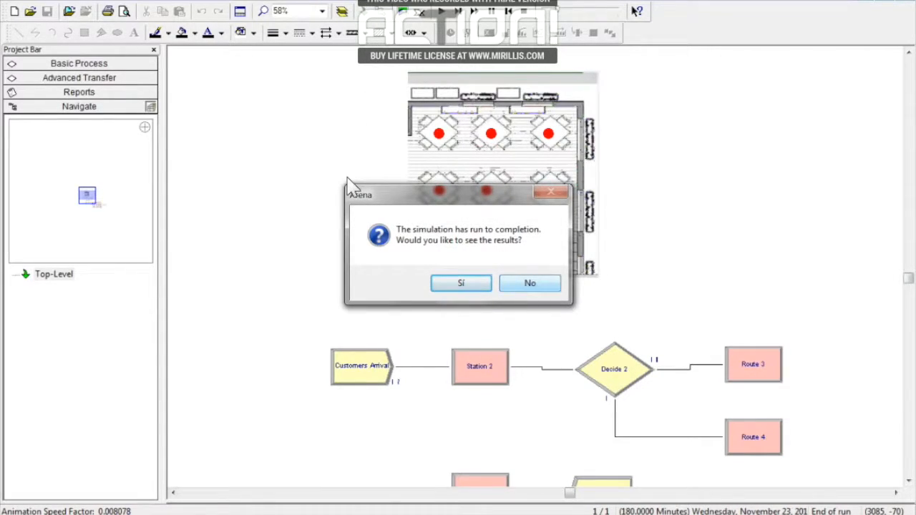
{"action": "left_click", "coordinate": [529, 283]}
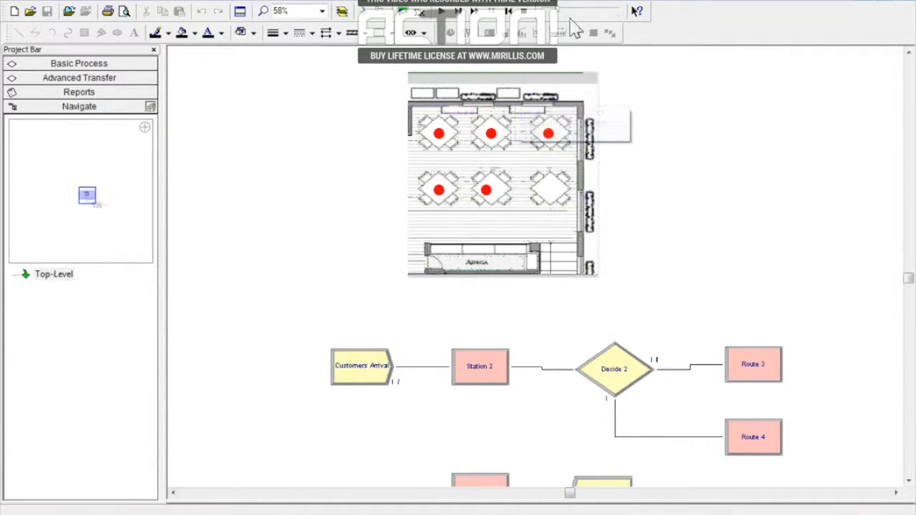
{"action": "left_click", "coordinate": [523, 12]}
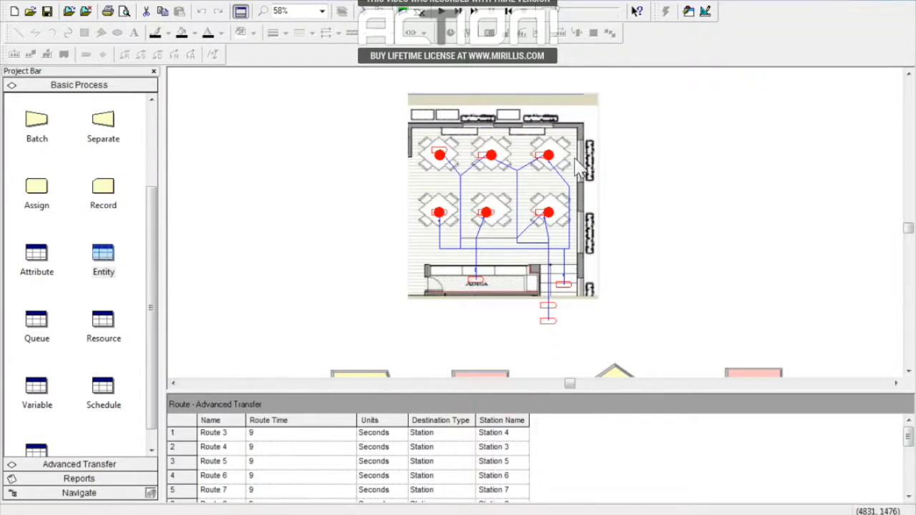
{"action": "scroll", "coordinate": [908, 230], "scroll_direction": "down", "scroll_amount": 3}
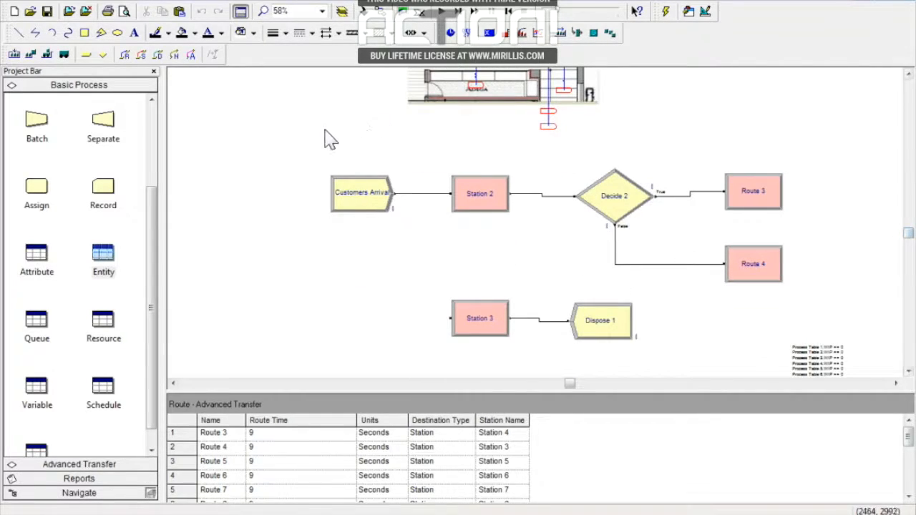
{"action": "scroll", "coordinate": [911, 244], "scroll_direction": "up", "scroll_amount": 1}
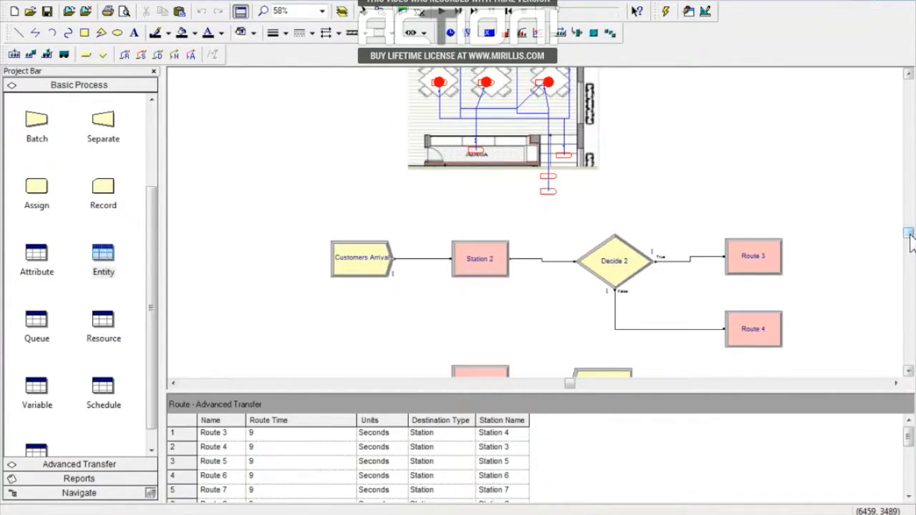
{"action": "scroll", "coordinate": [573, 70], "scroll_direction": "up", "scroll_amount": 2}
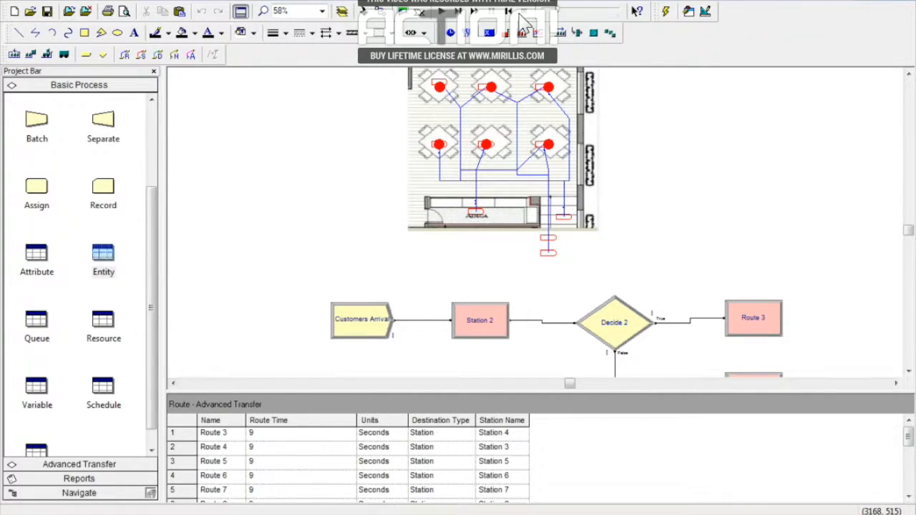
{"action": "left_click", "coordinate": [236, 513]}
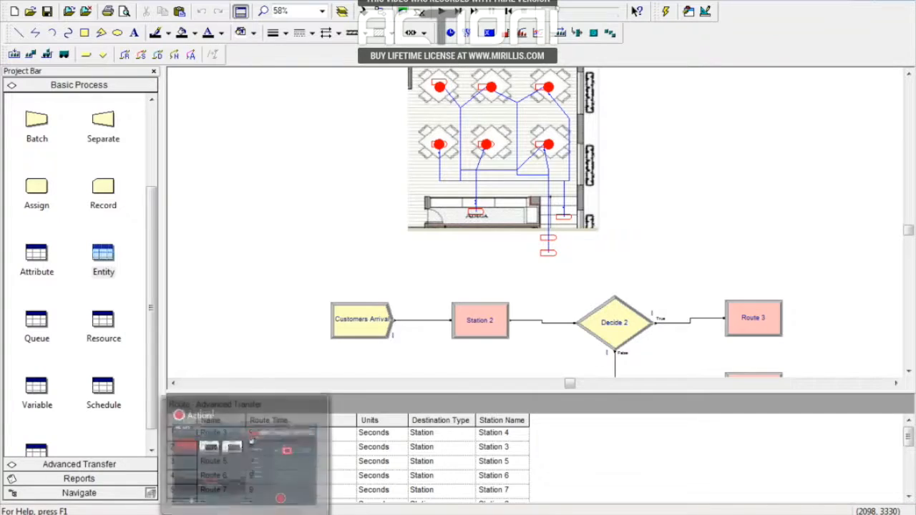